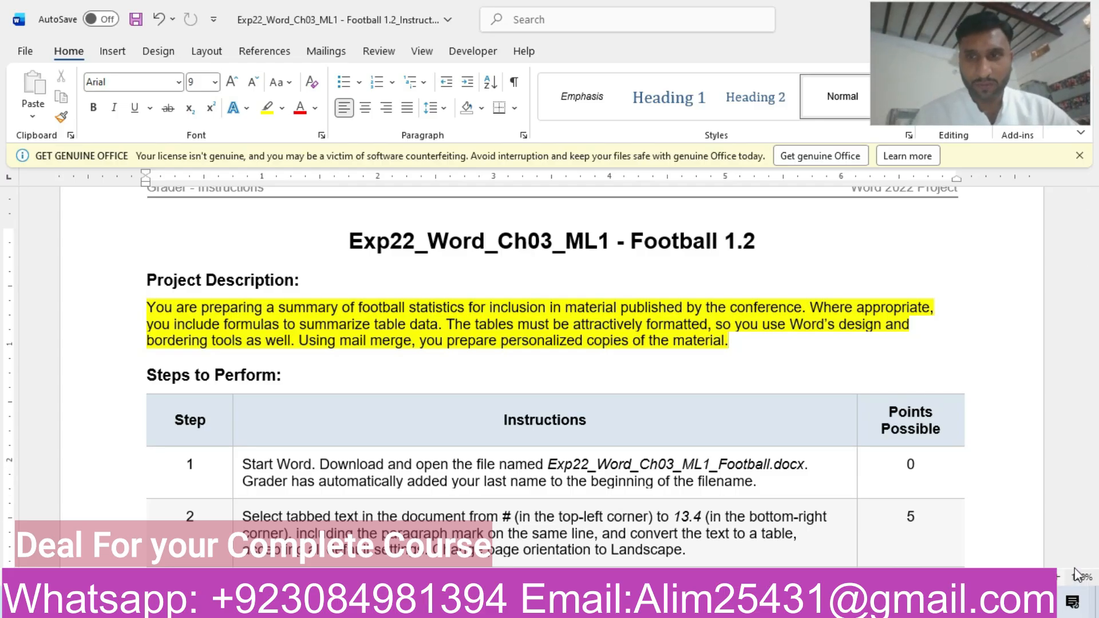
Highlight the step 1 row of the instructions table in yellow.
left_click_drag(1094, 253, 1095, 277)
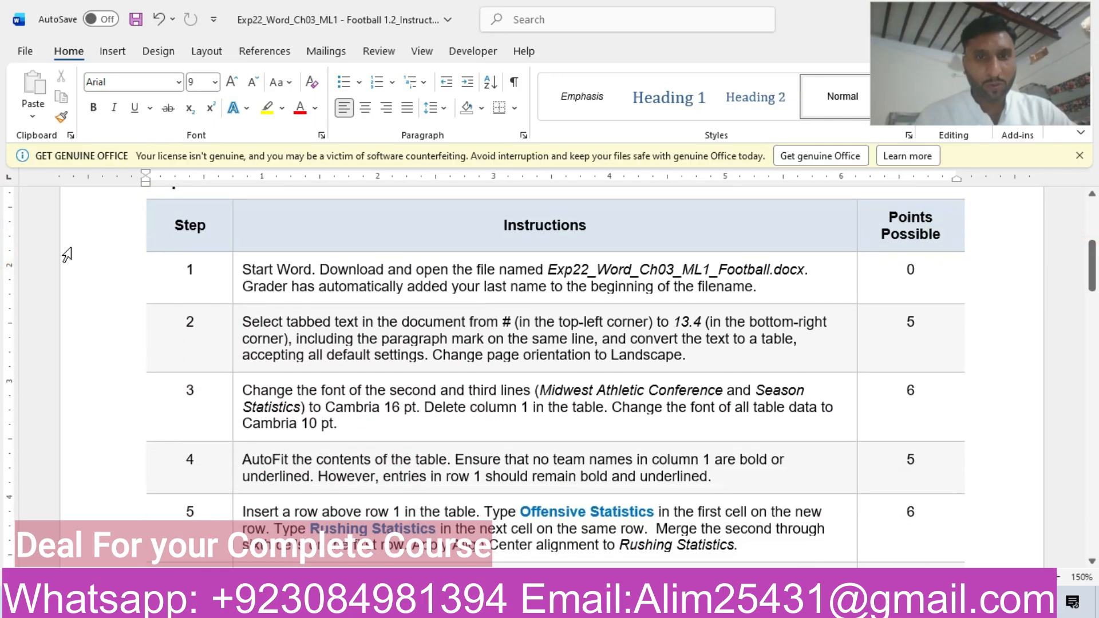
left_click(119, 284)
left_click(194, 250)
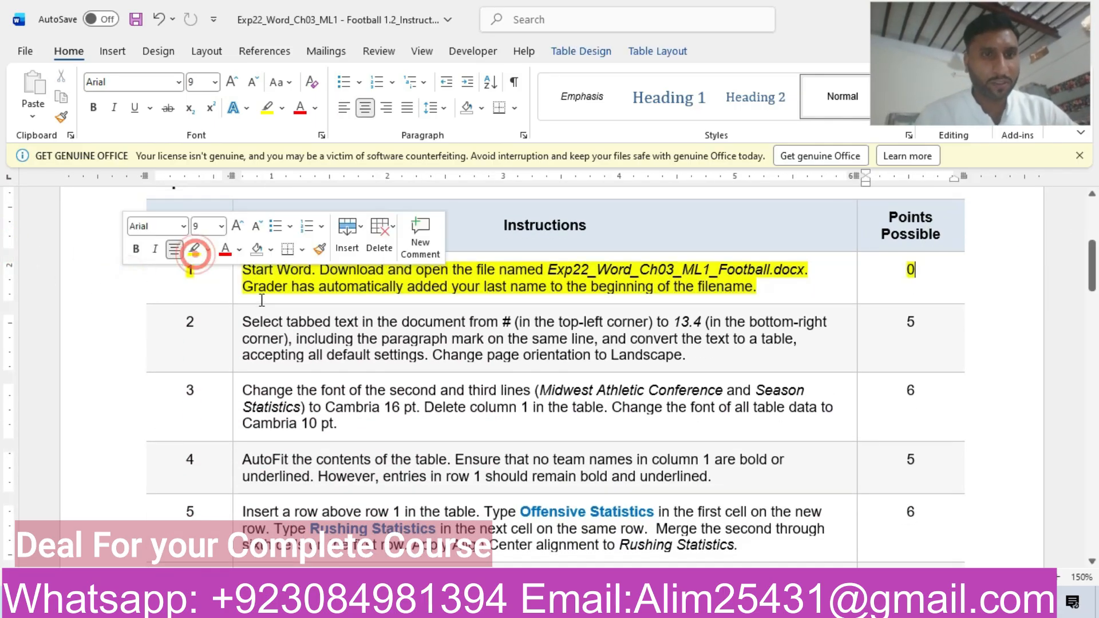
left_click(276, 285)
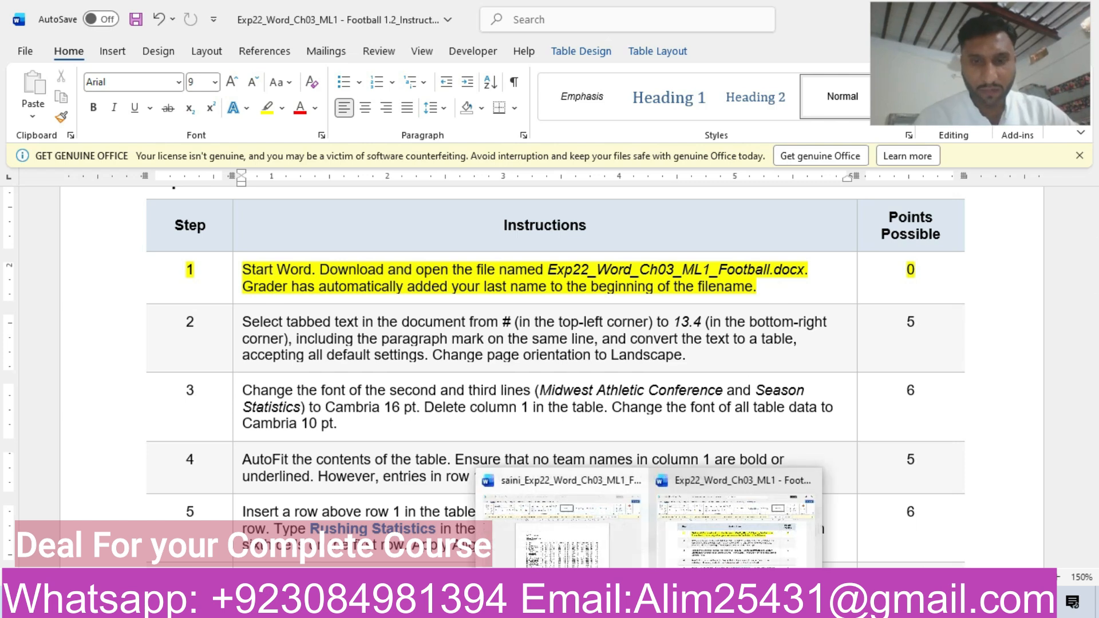
Switch to the football statistics document and dismiss its Get Genuine Office banner.
left_click(597, 565)
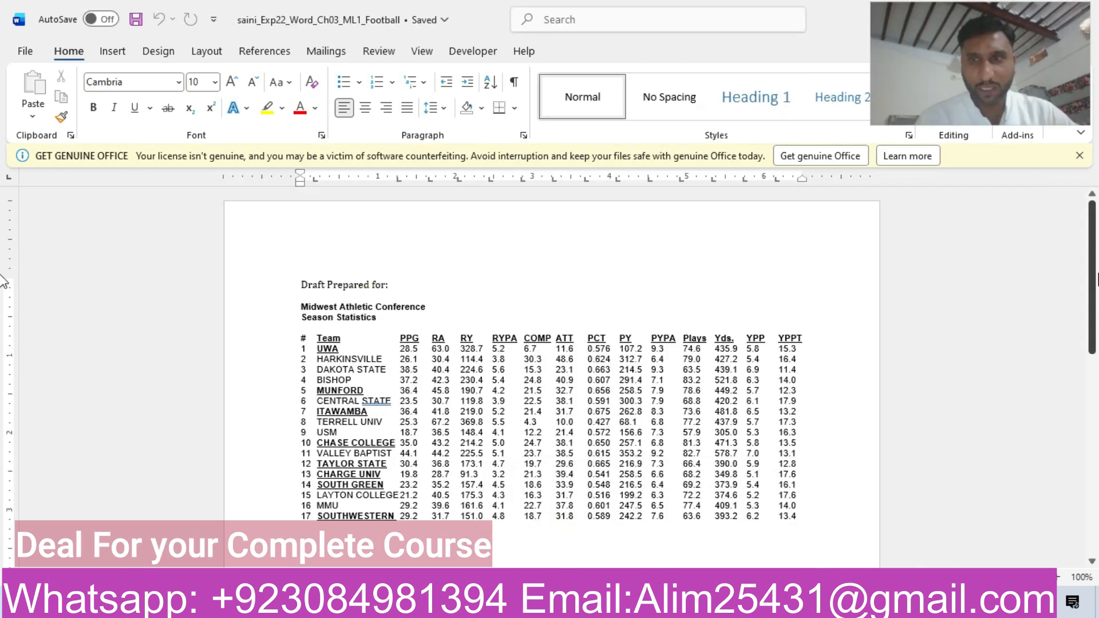
left_click(1079, 155)
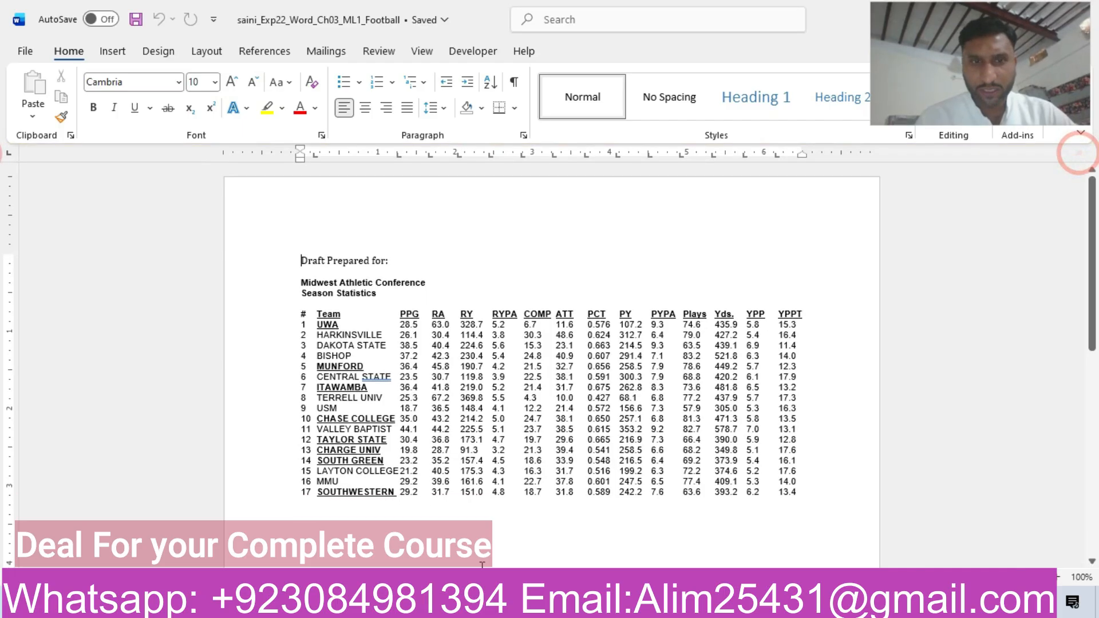
Return to the instructions document and highlight the step 2 row of the table in yellow.
mouse_move(651, 601)
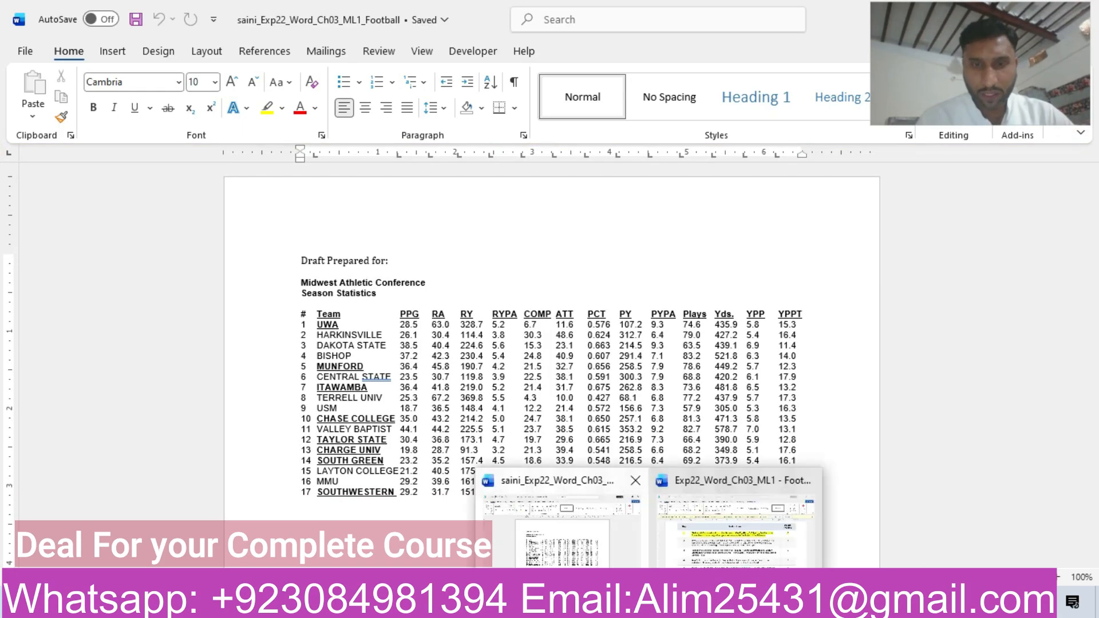
left_click(715, 545)
left_click(113, 349)
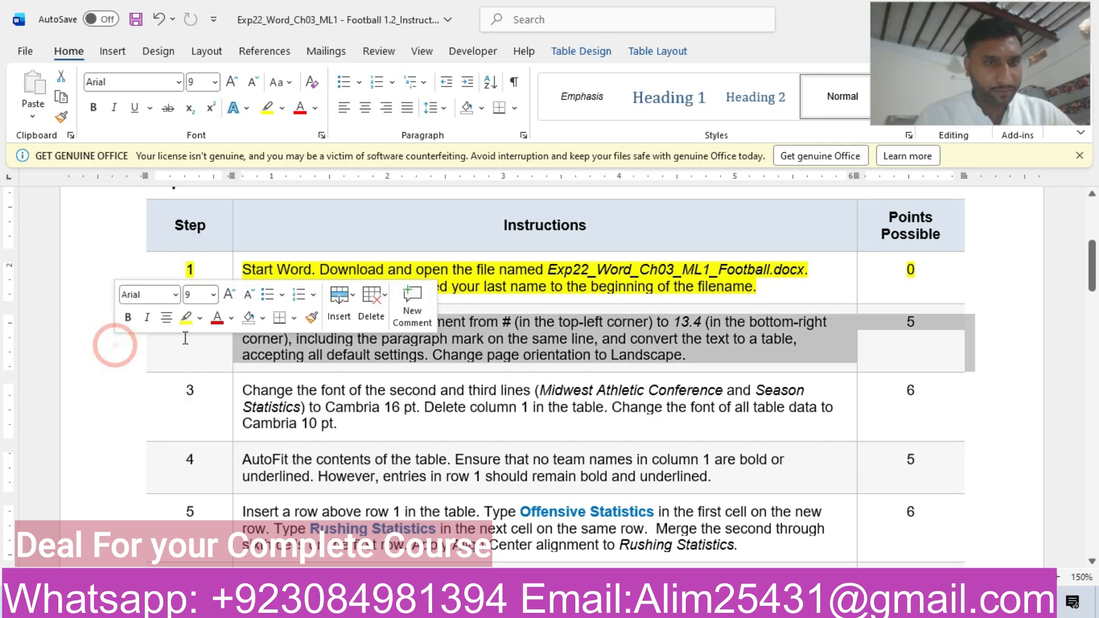
left_click(182, 316)
left_click(306, 357)
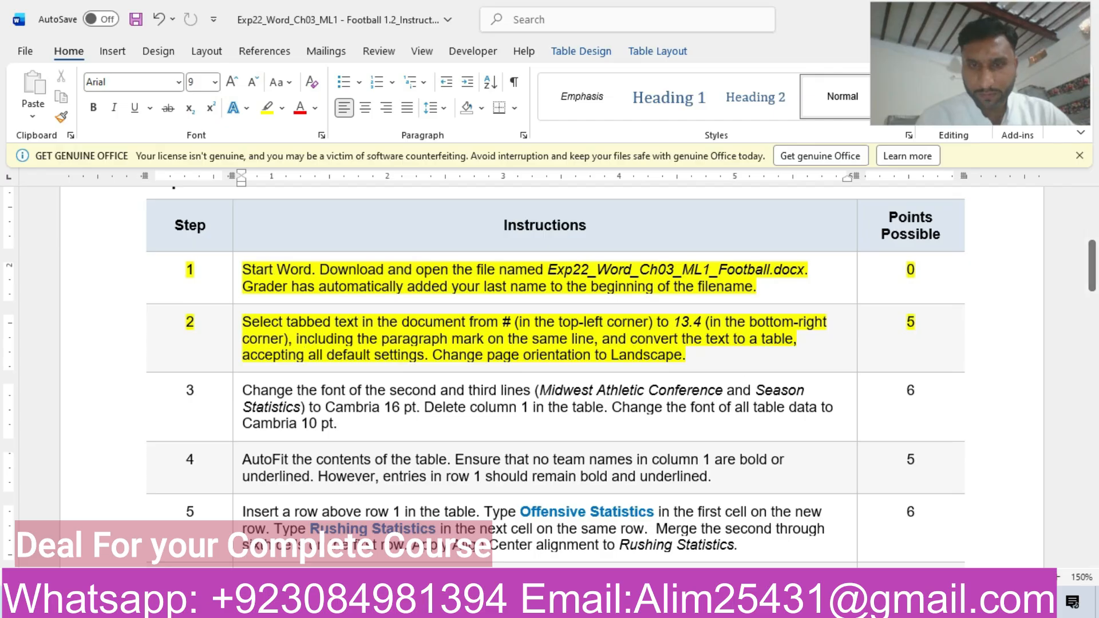
In the football document, convert the tabbed text from # through 13.4 to a table with the default settings.
mouse_move(650, 606)
left_click(507, 535)
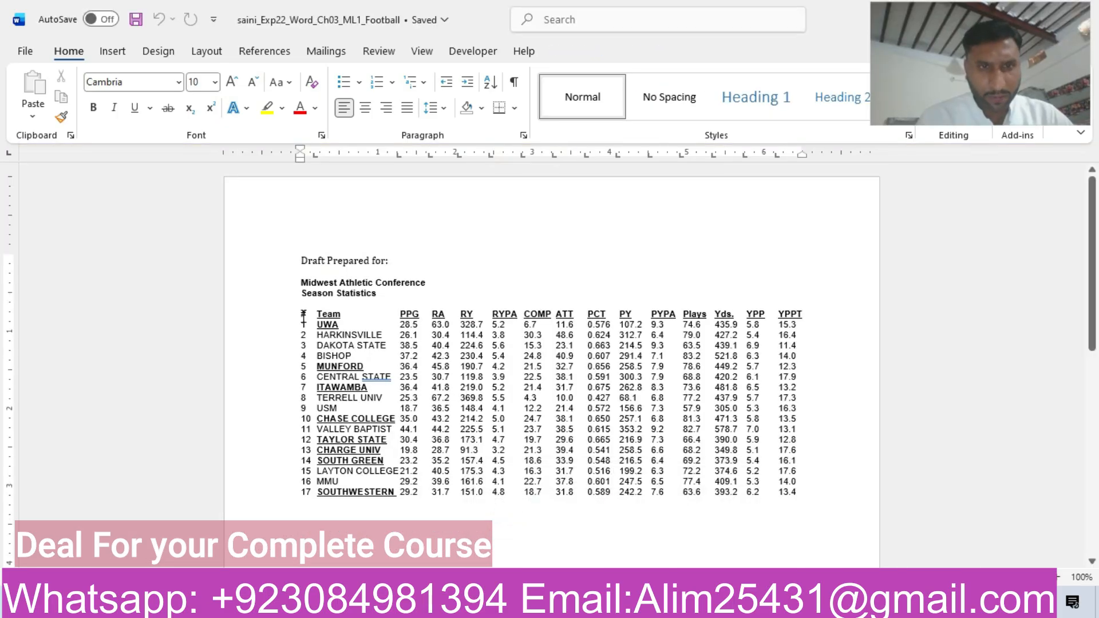
left_click_drag(303, 314, 803, 495)
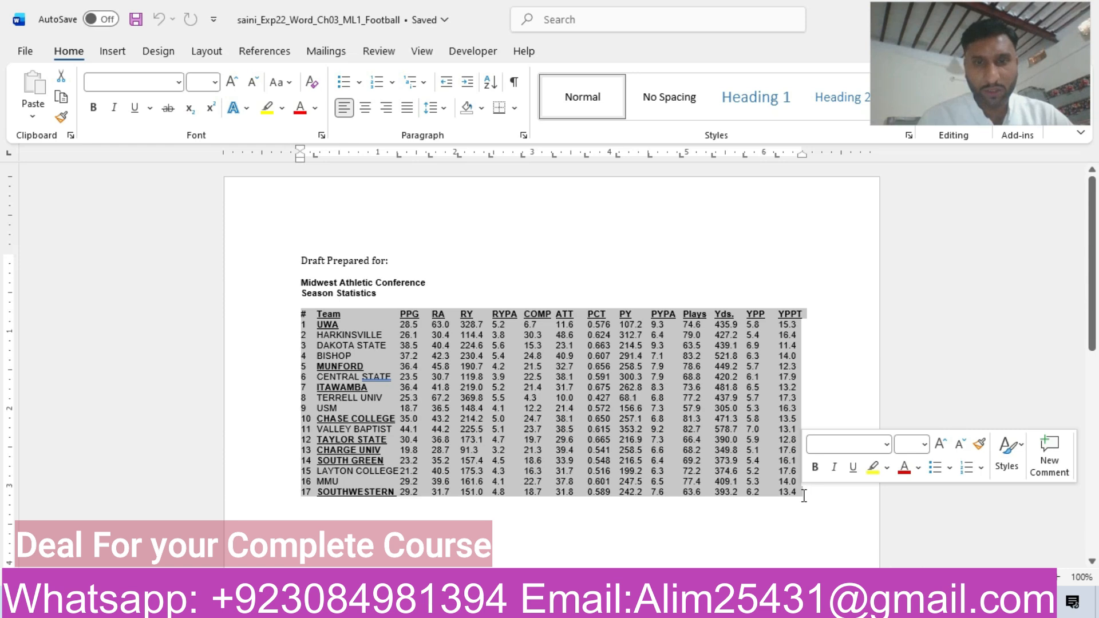
mouse_move(649, 605)
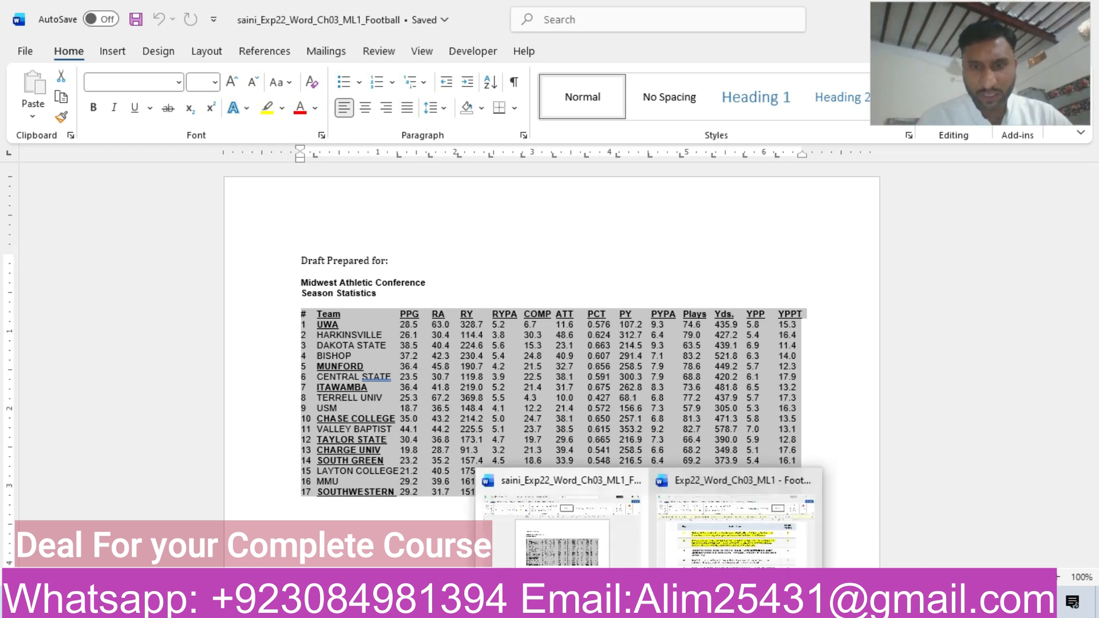
left_click(691, 554)
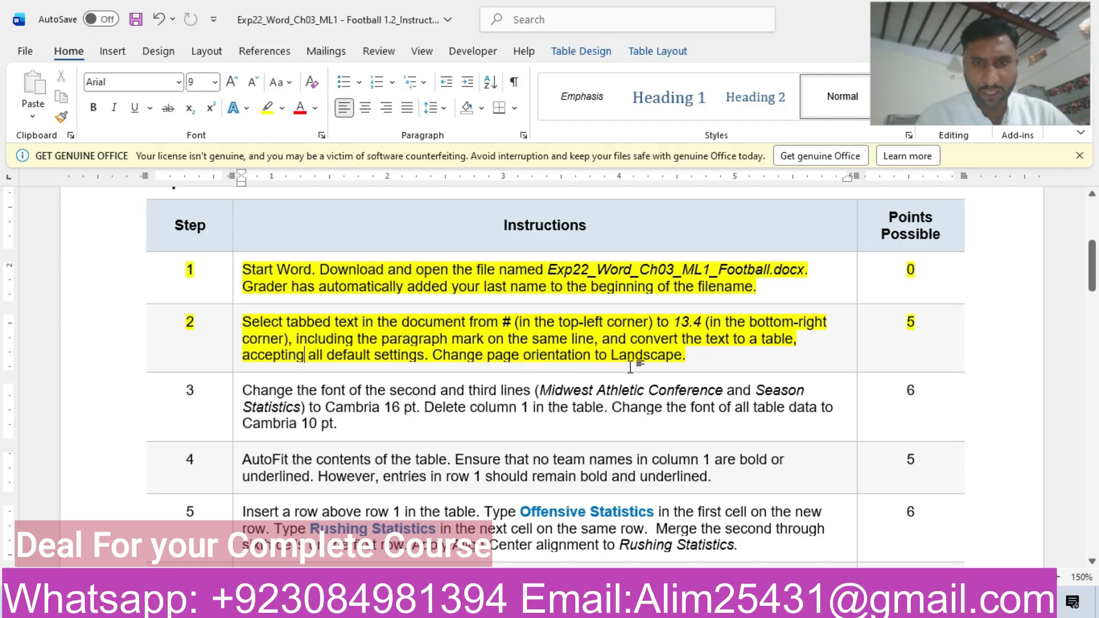
mouse_move(650, 604)
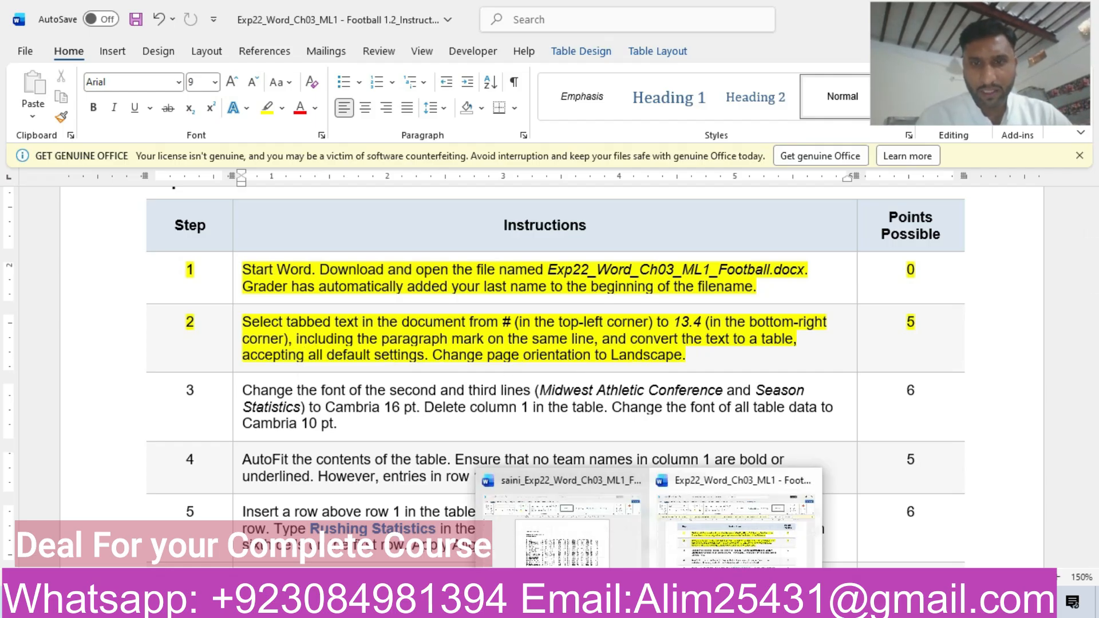
left_click(563, 518)
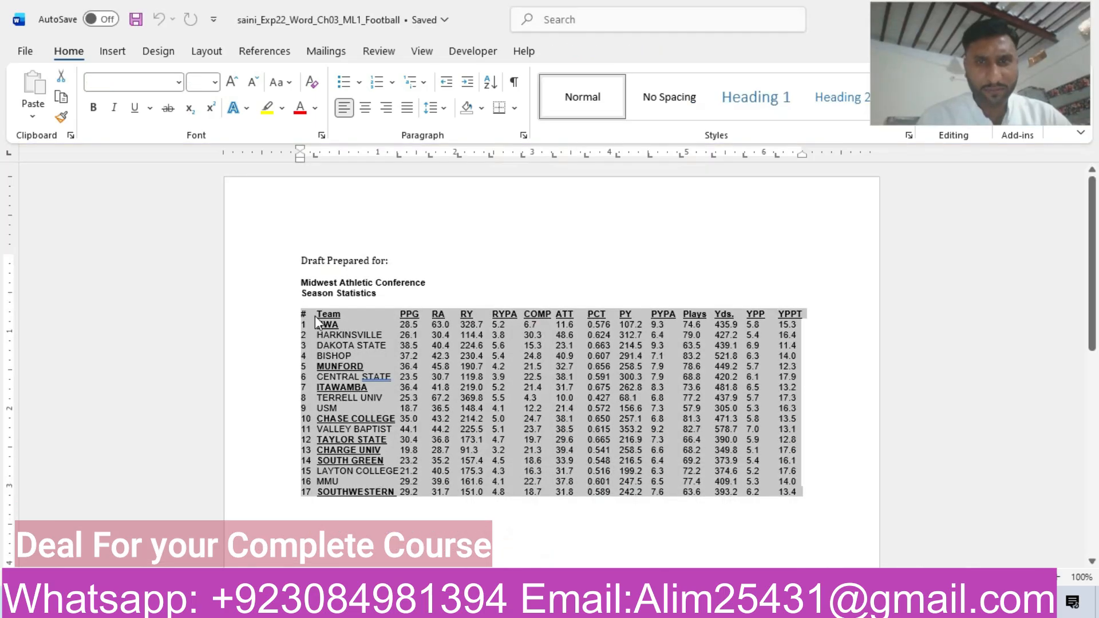
left_click(111, 56)
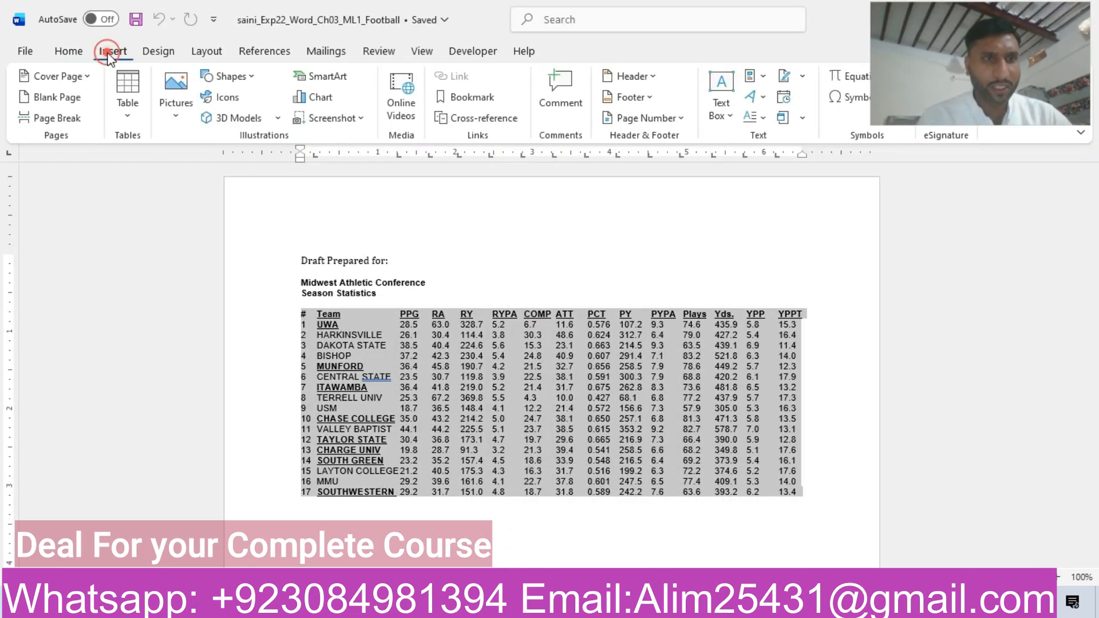
left_click(129, 116)
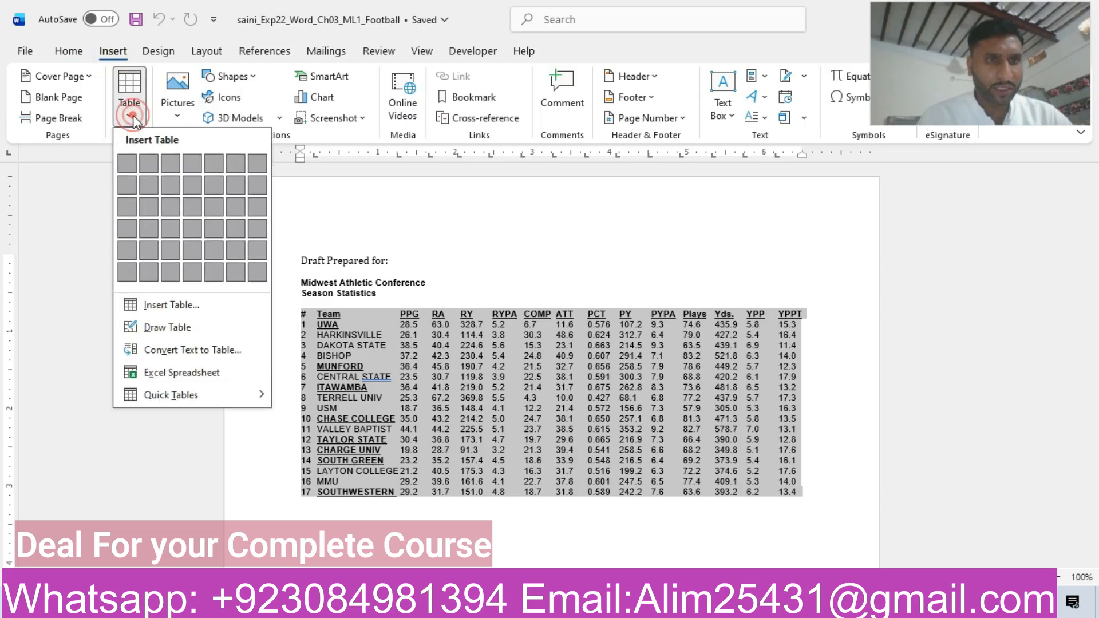
left_click(206, 351)
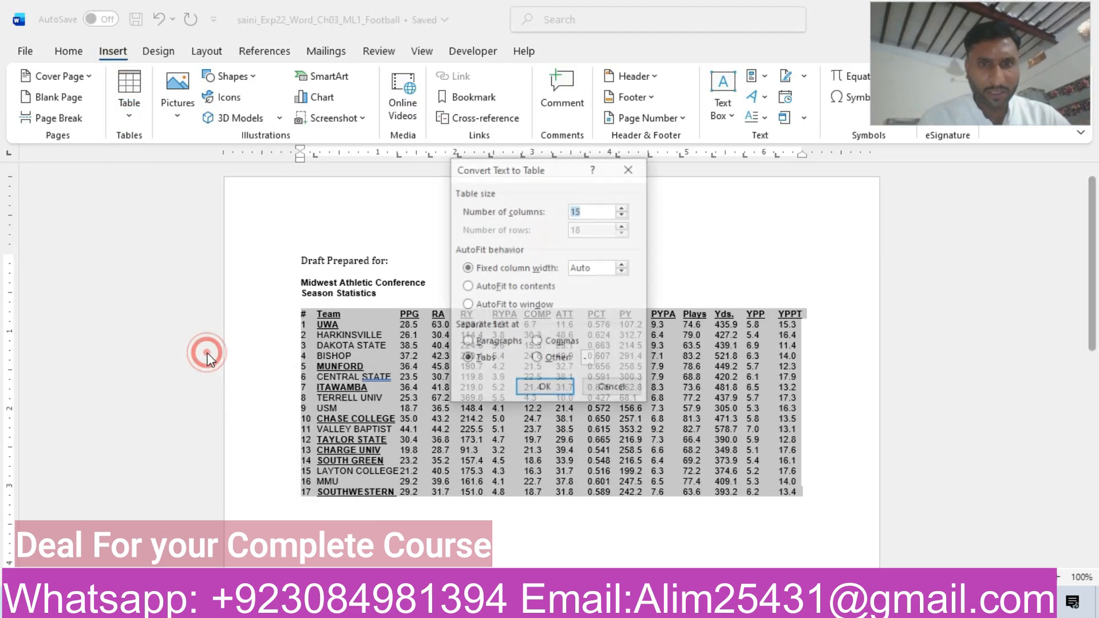
left_click(534, 389)
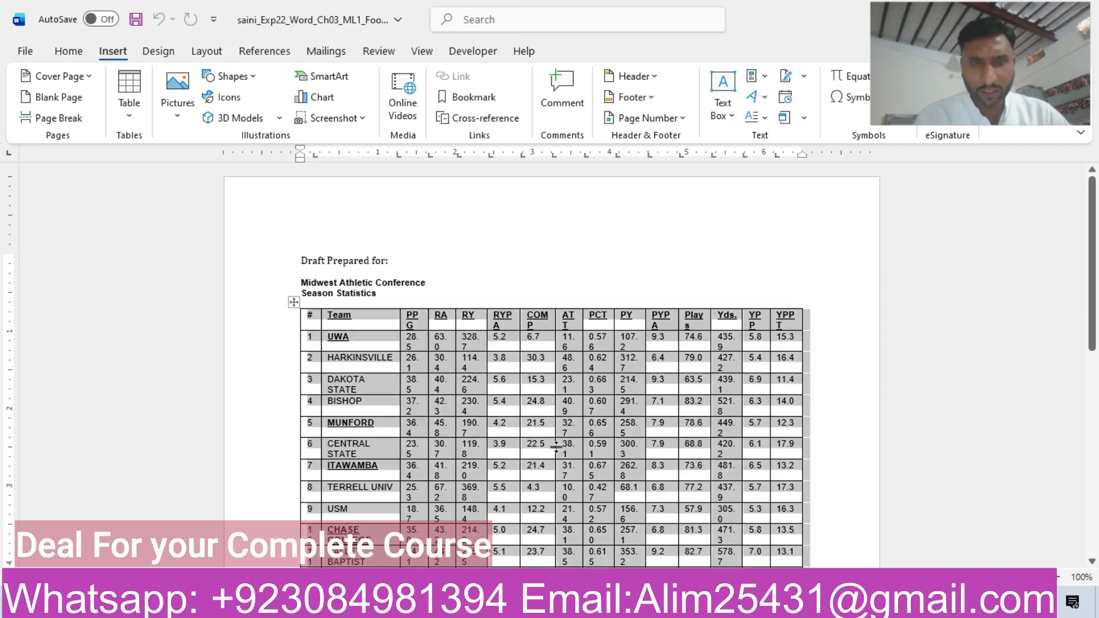
Change the page orientation of the football document to Landscape.
scroll(4, 246, "down", 5)
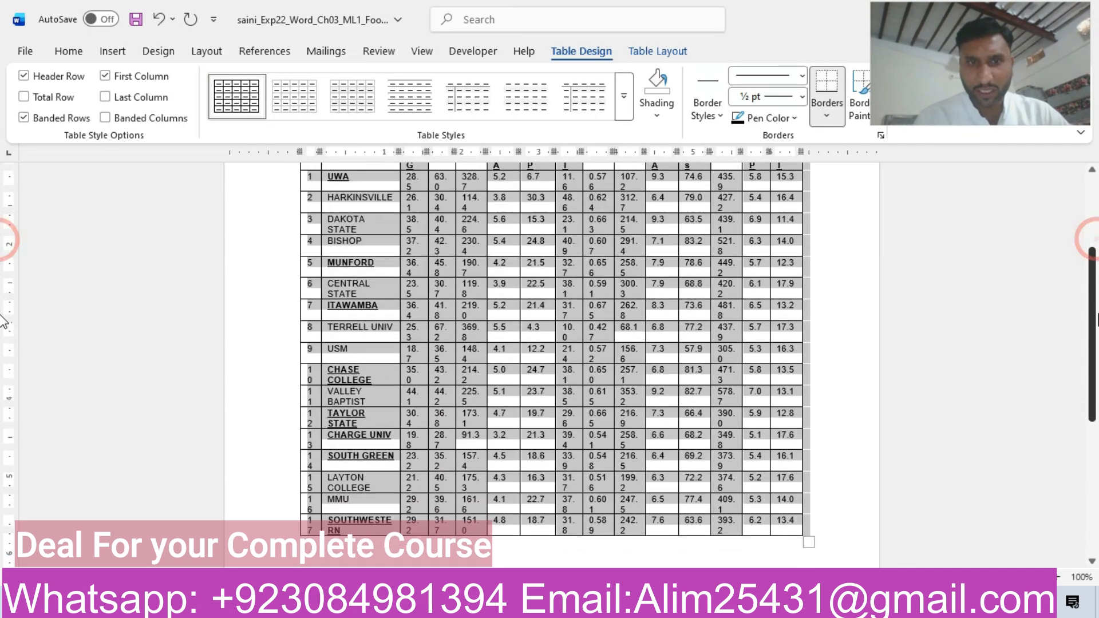
scroll(5, 309, "up", 5)
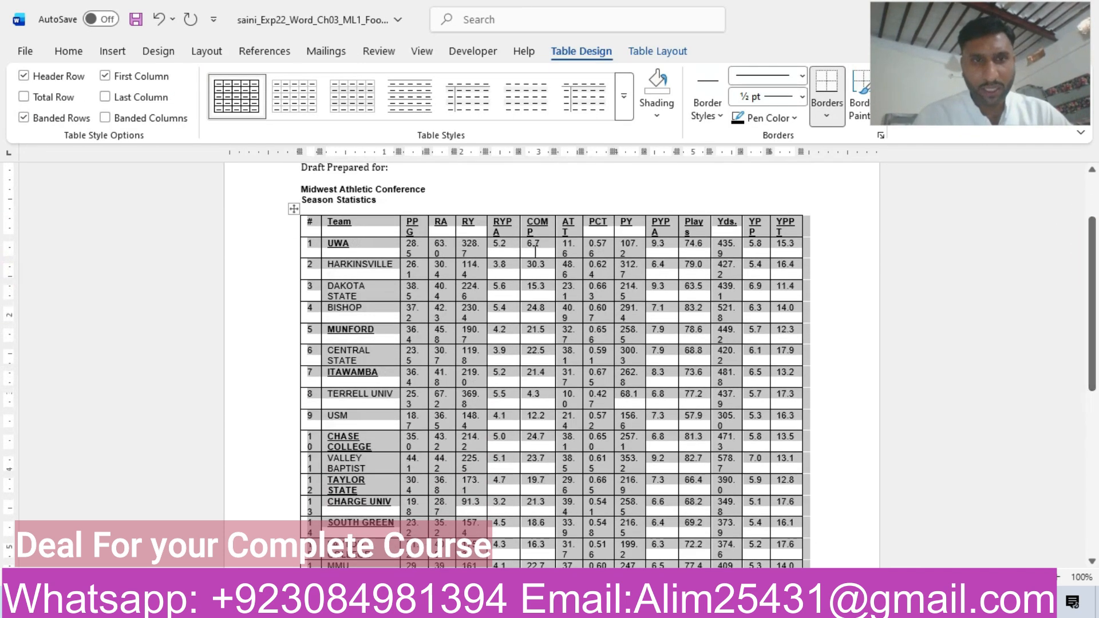
mouse_move(649, 604)
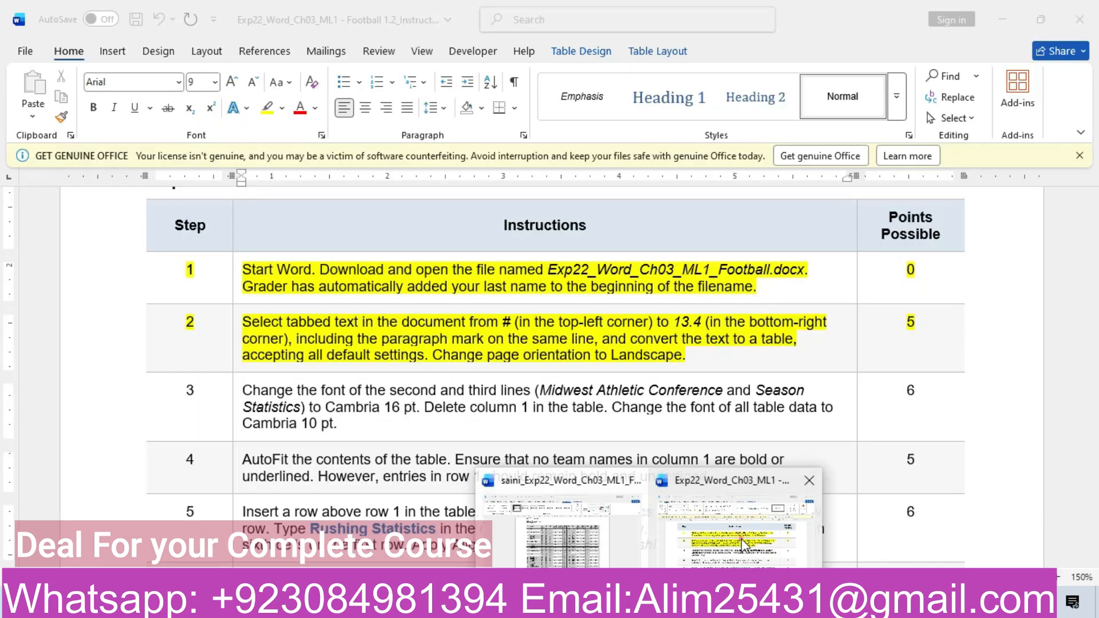
left_click(743, 543)
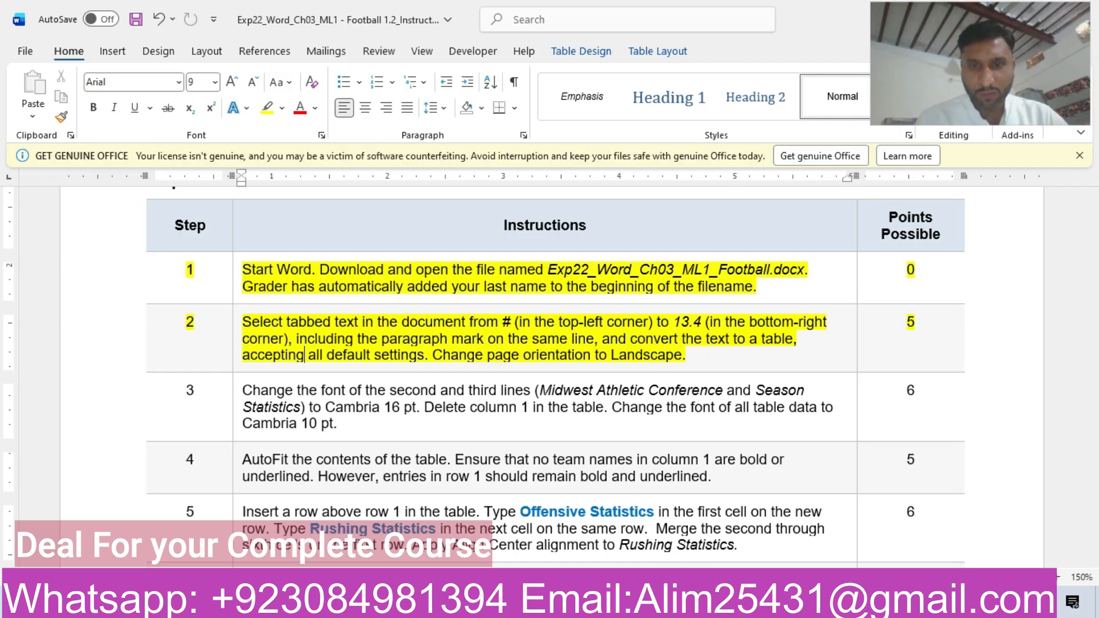
mouse_move(648, 604)
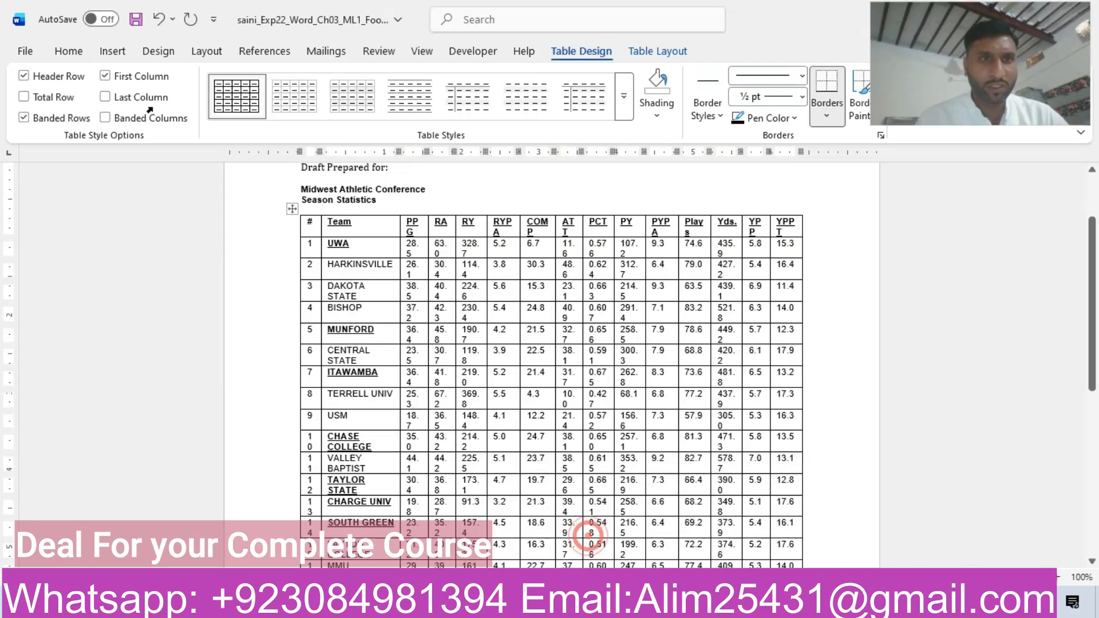
left_click(598, 529)
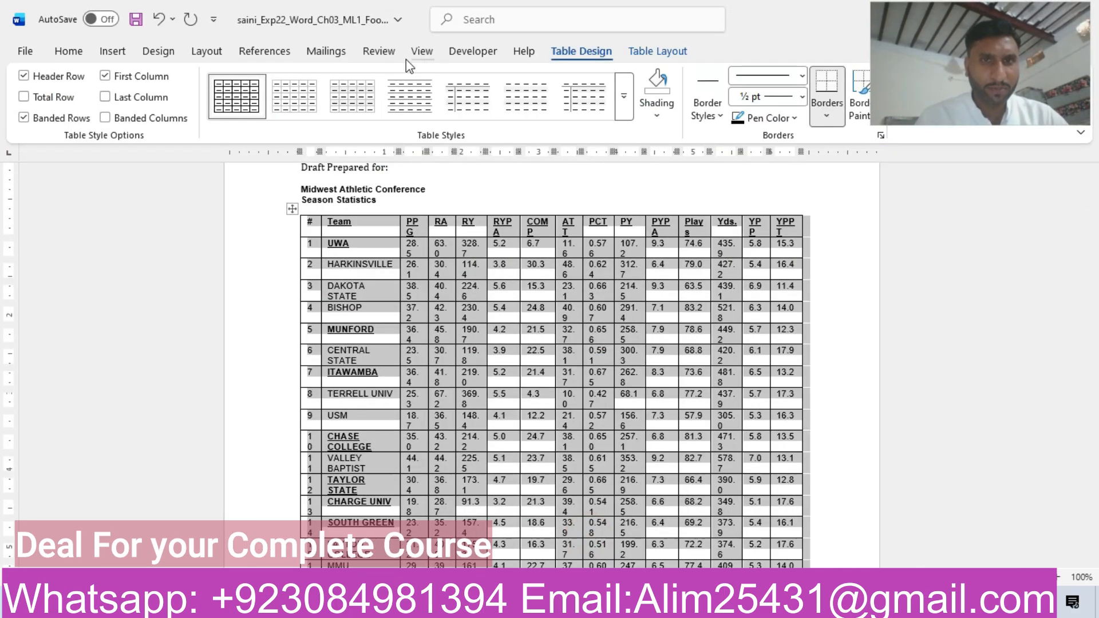
left_click(198, 49)
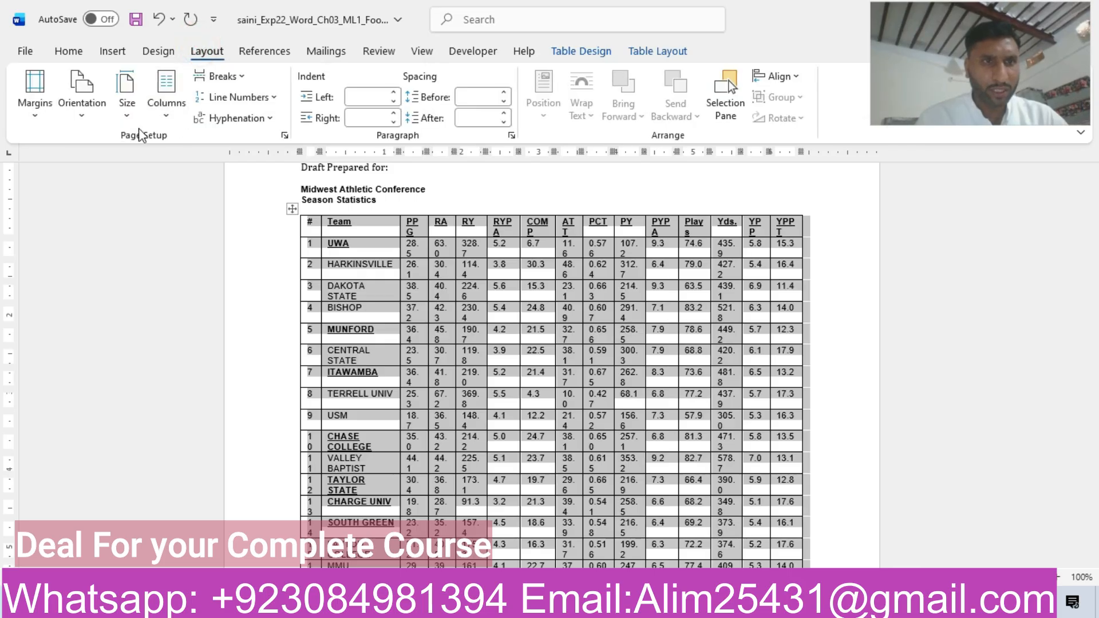
left_click(82, 108)
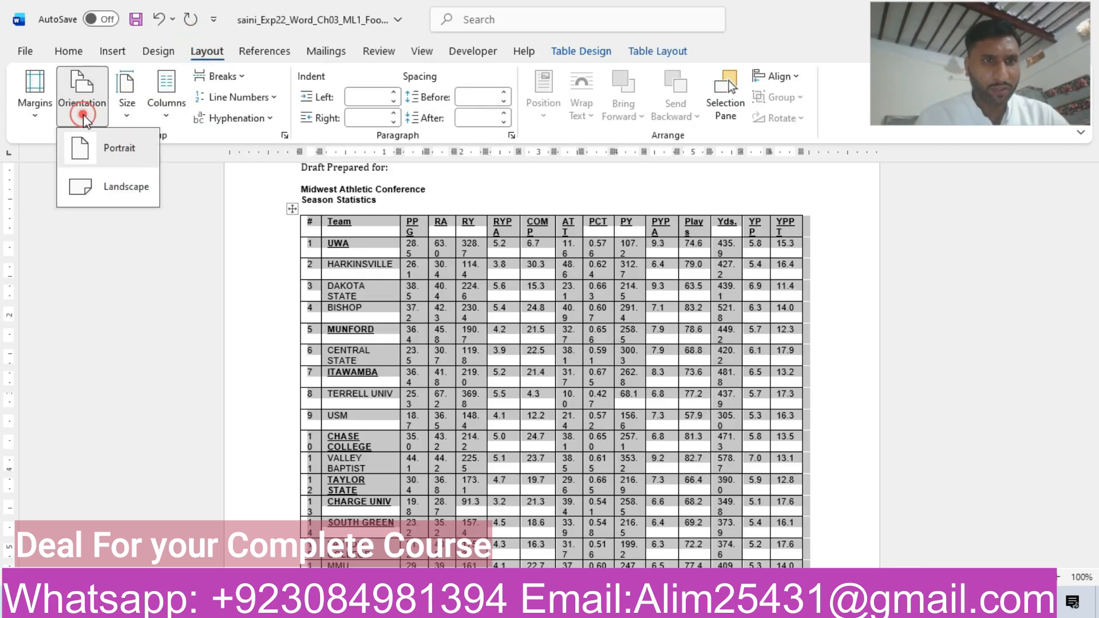
left_click(106, 189)
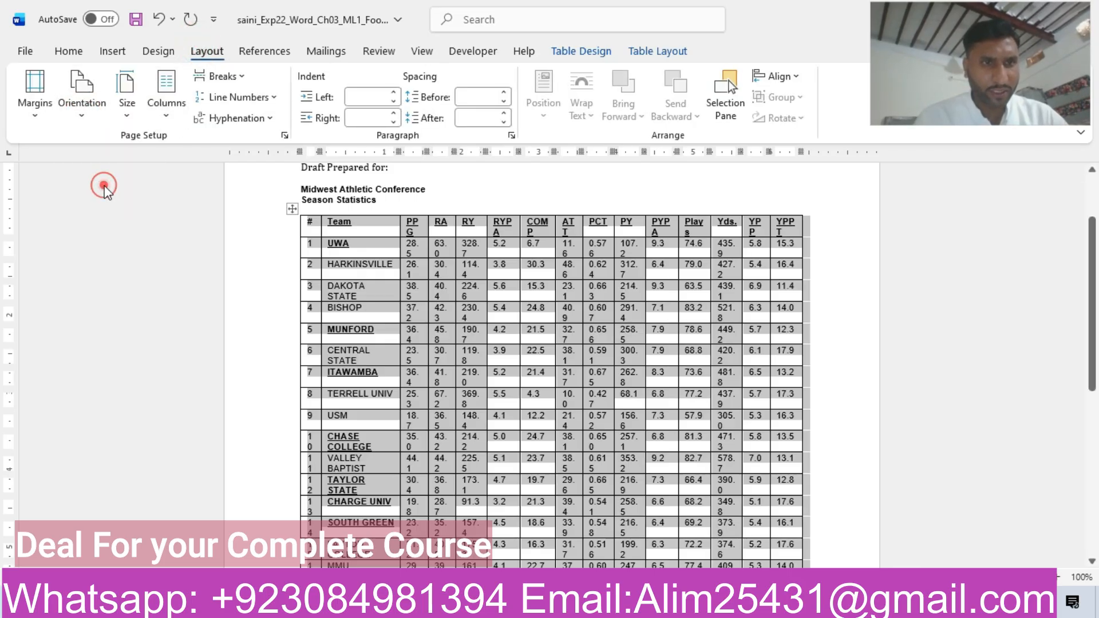
left_click(608, 462)
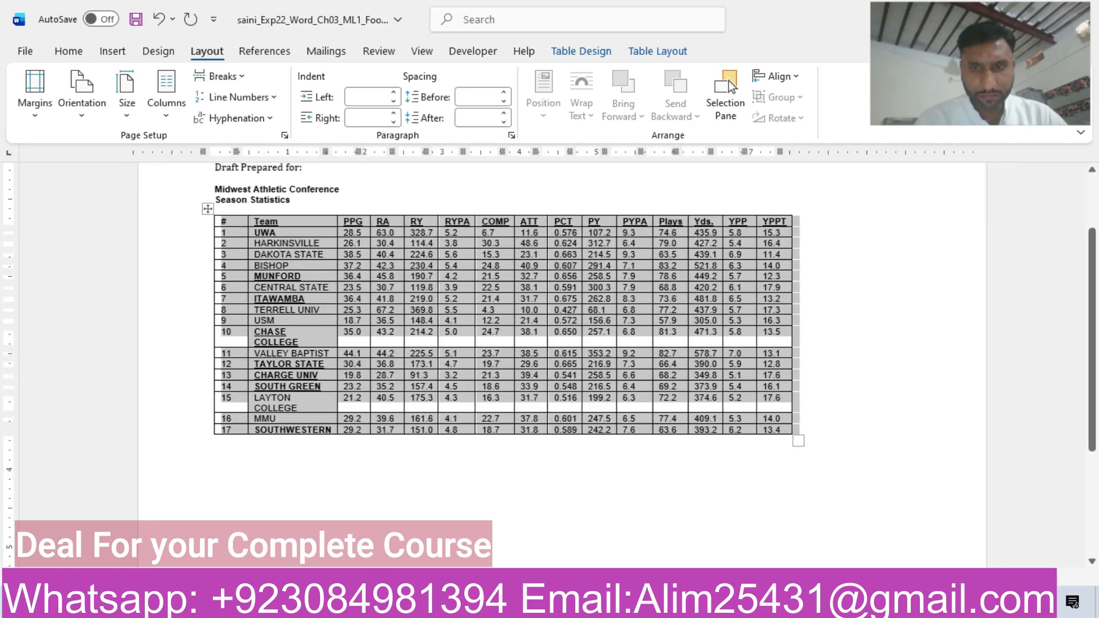
Switch to the instructions document and highlight the step 3 row of the table in yellow.
mouse_move(648, 602)
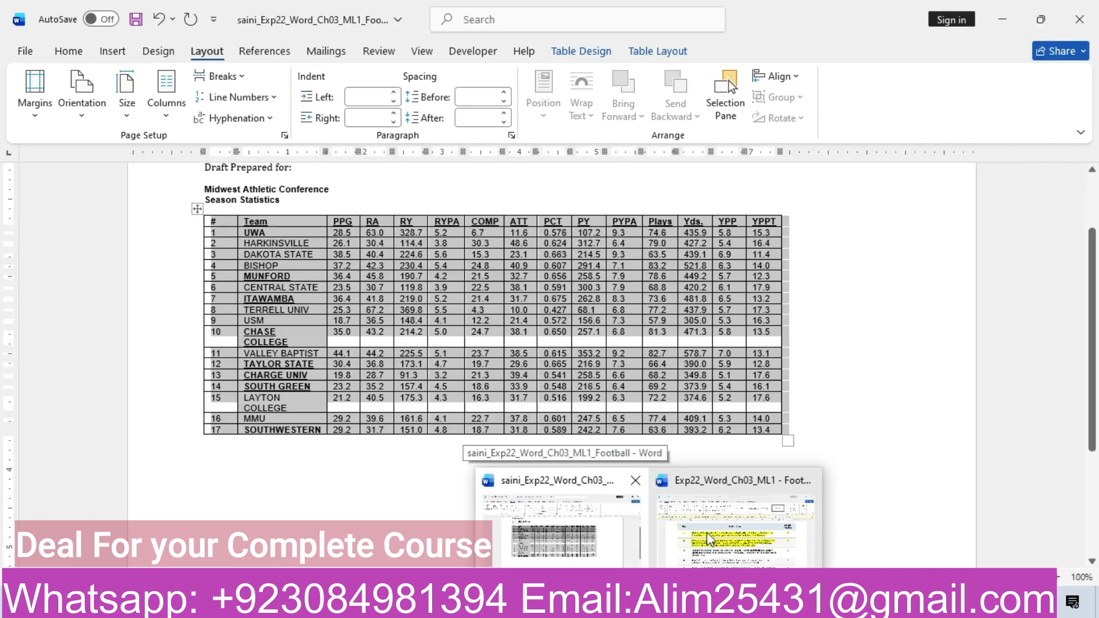
left_click(710, 535)
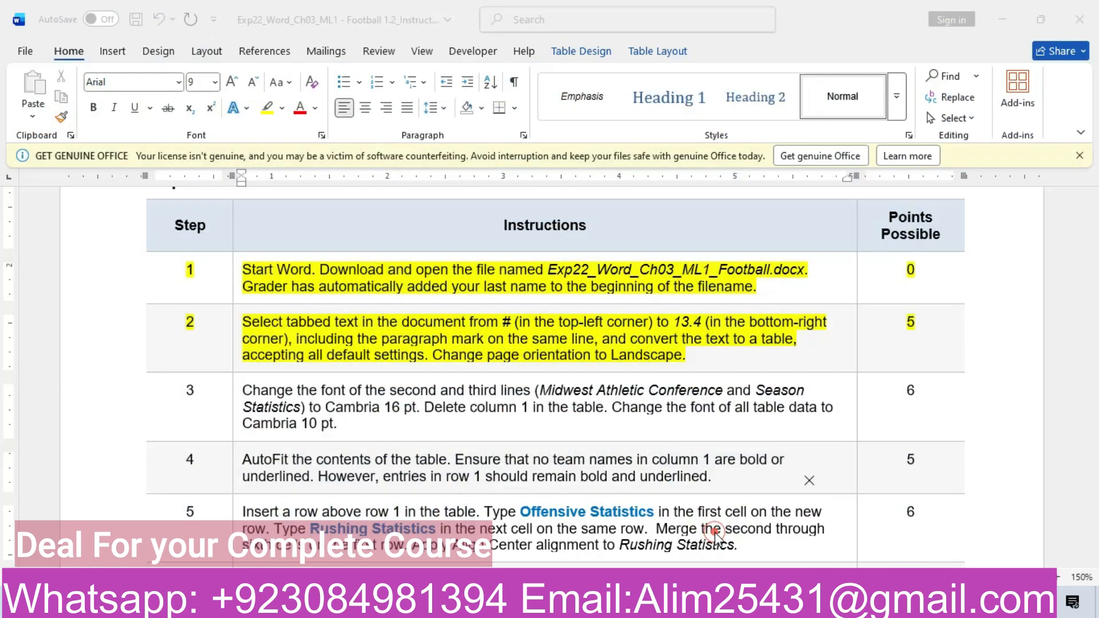
left_click(111, 403)
left_click(152, 370)
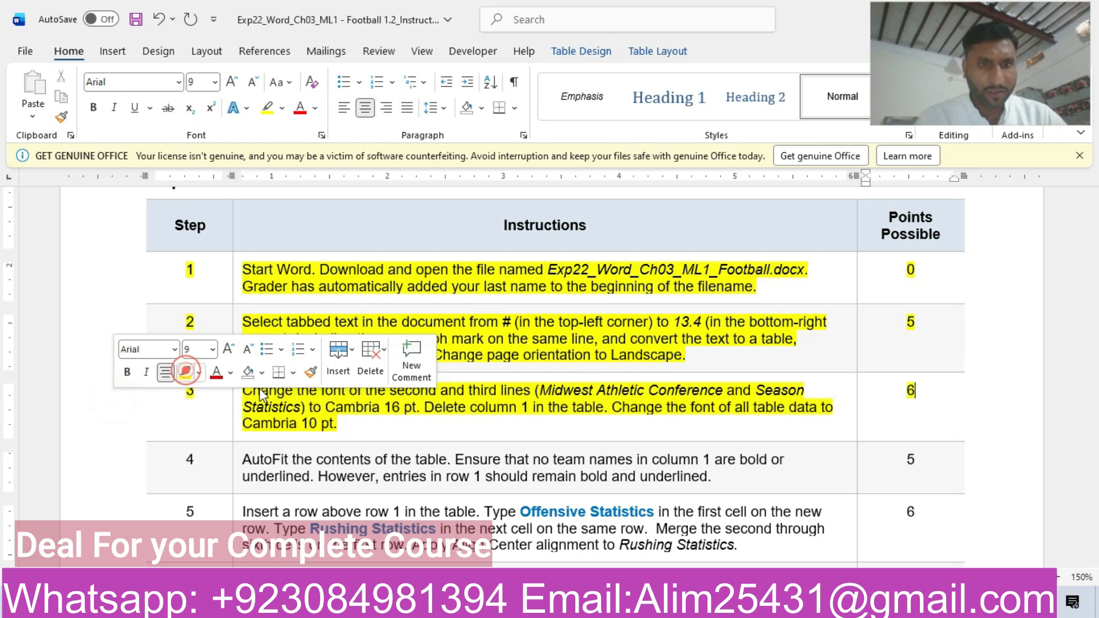
left_click(327, 412)
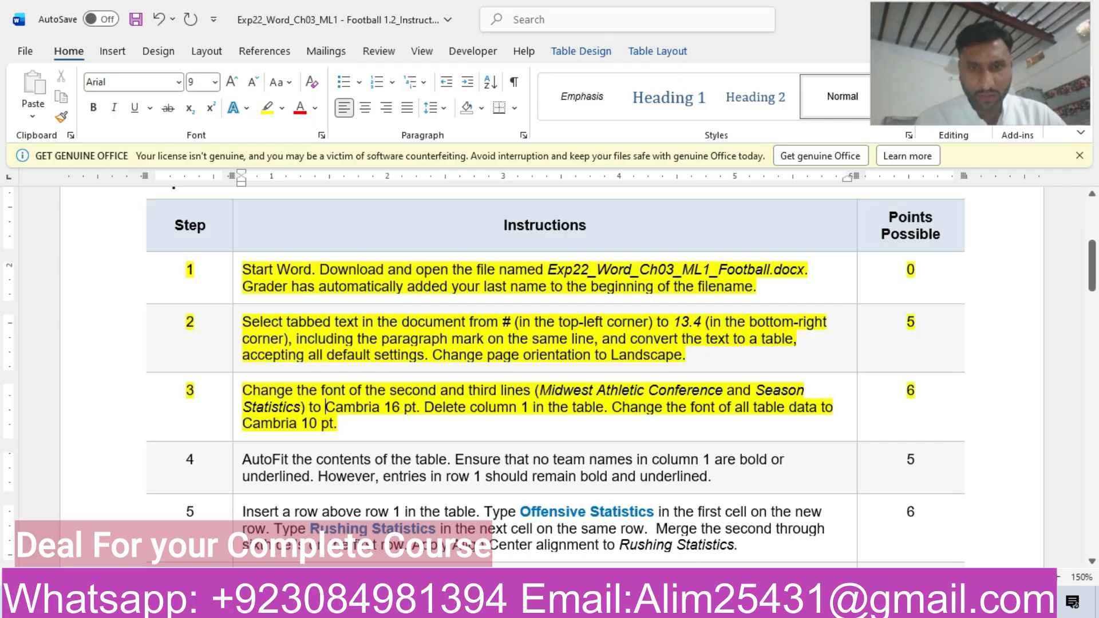
In the football document, set the Midwest Athletic Conference and Season Statistics lines to Cambria 16 pt.
left_click(564, 529)
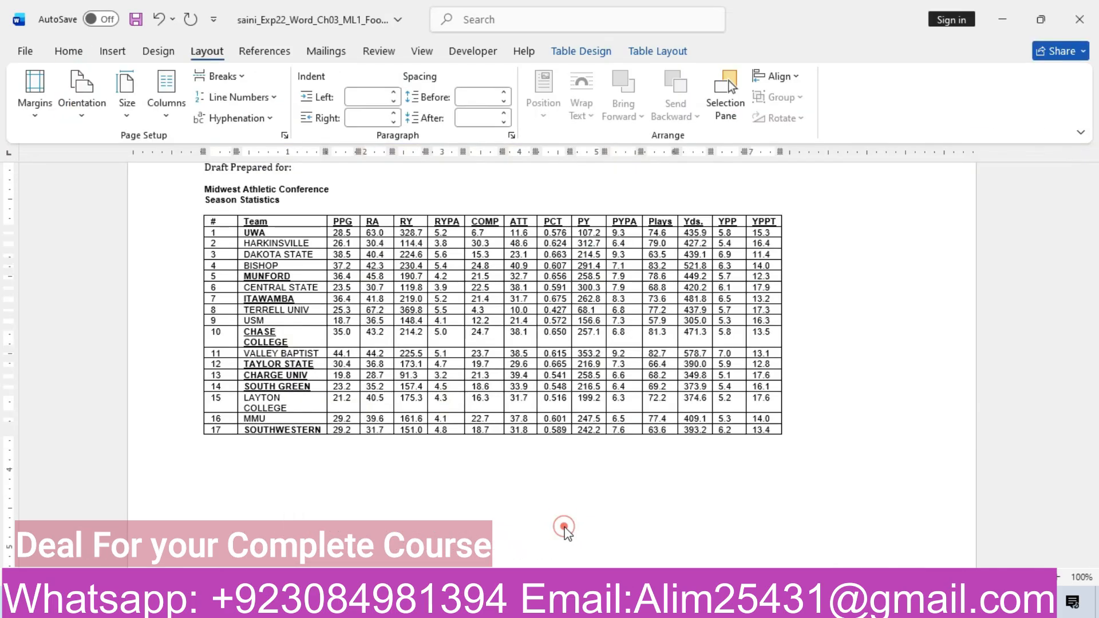
triple_click(208, 185)
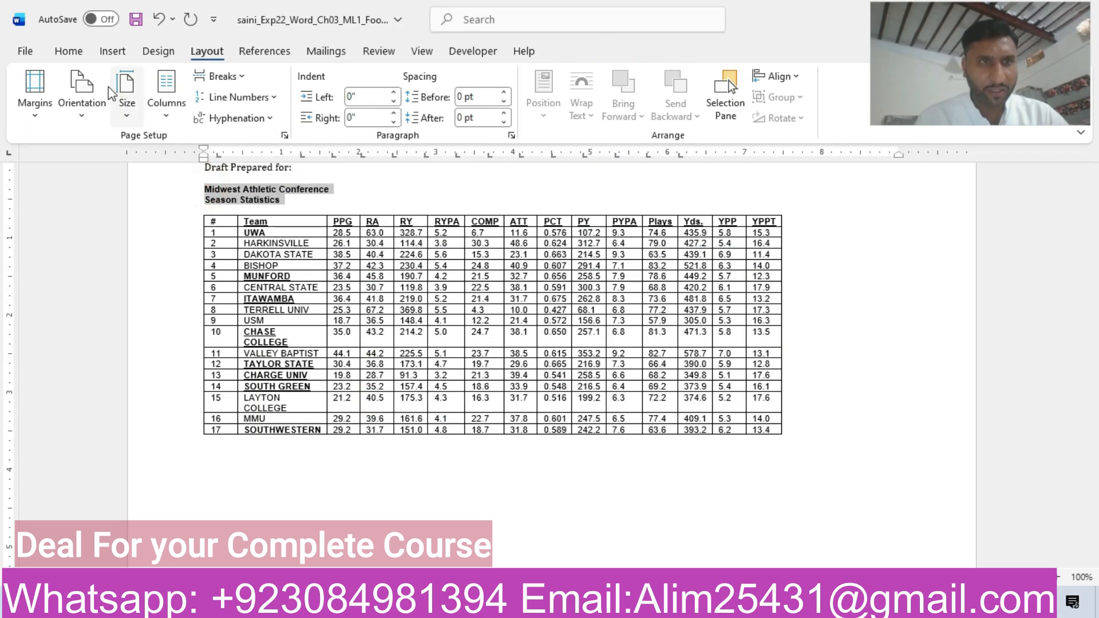
left_click(68, 51)
left_click(178, 82)
key("BackSpace")
type("Cambria")
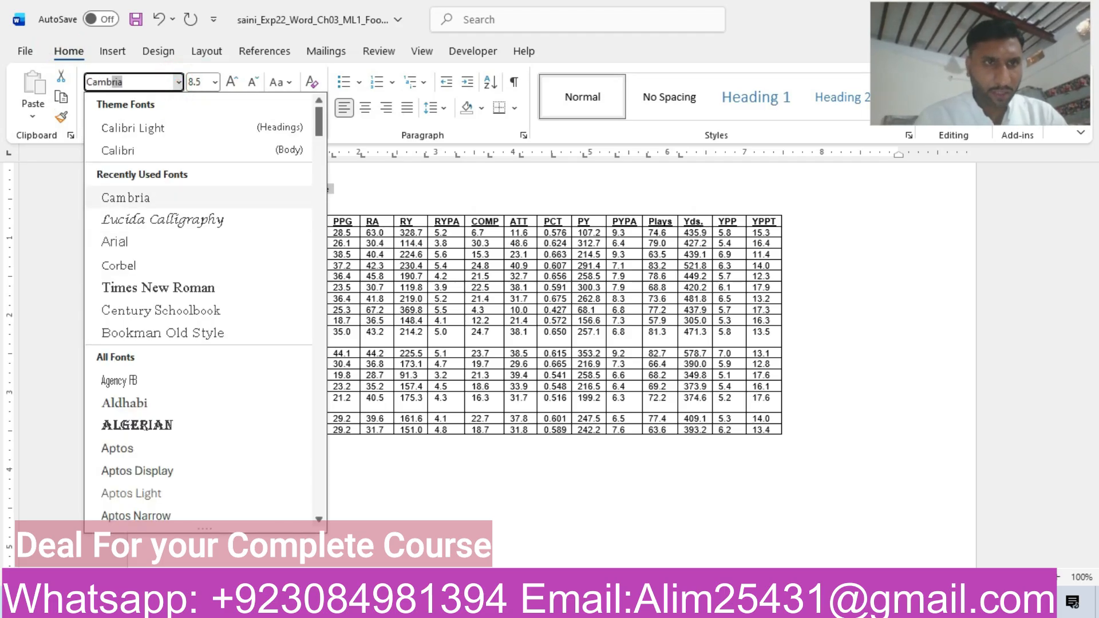
key("Return")
left_click(214, 83)
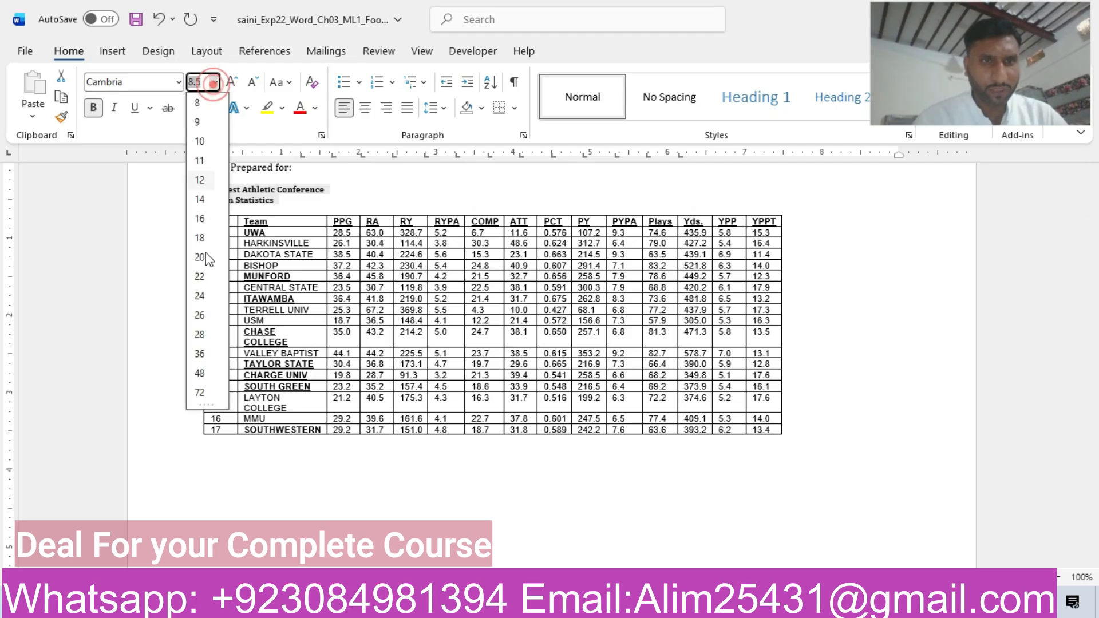
left_click(200, 219)
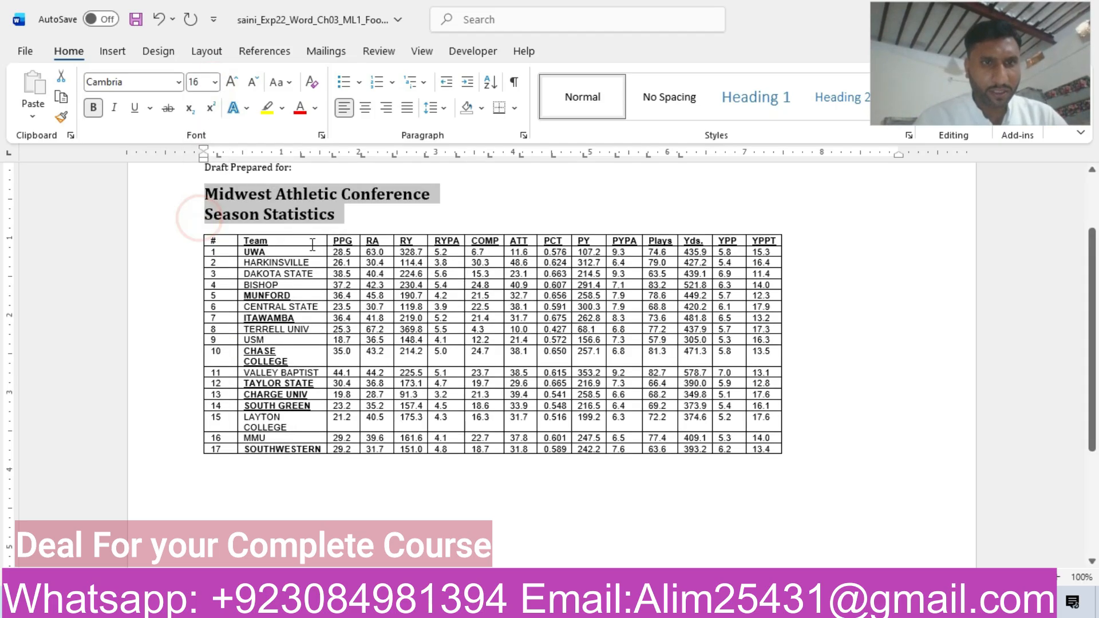
Check the step 3 instructions, return to the football document, and delete the # column from the table.
mouse_move(653, 605)
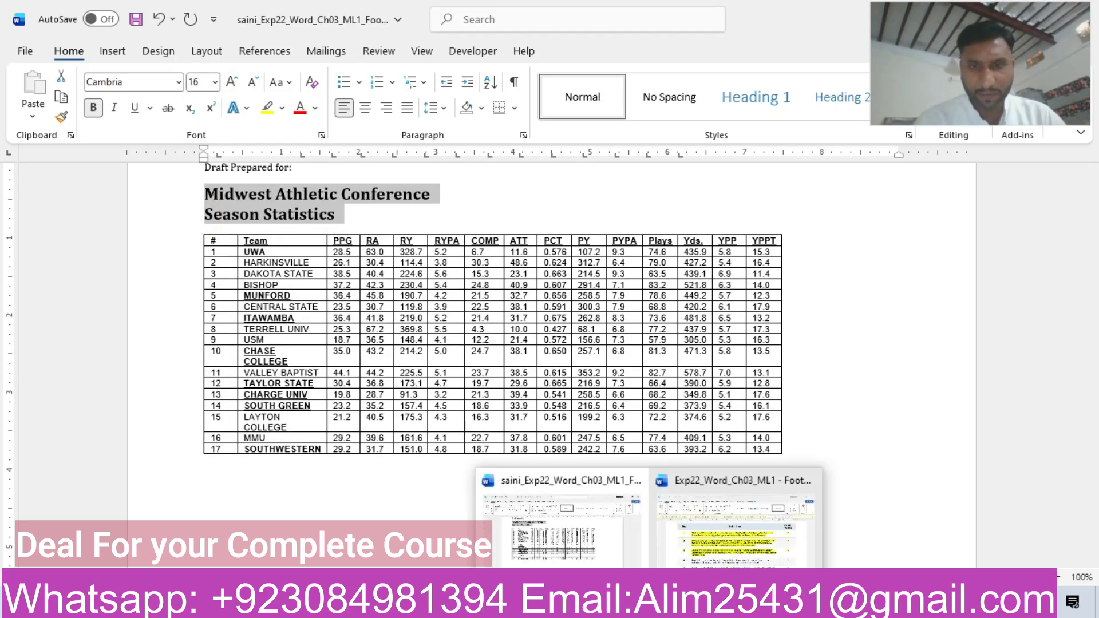
left_click(733, 548)
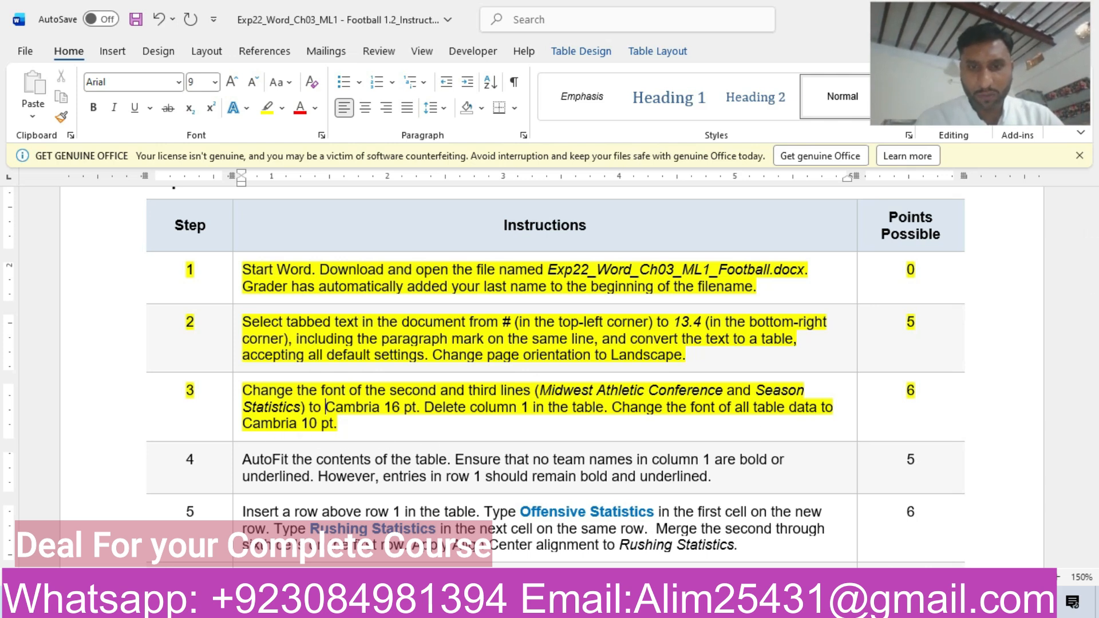
mouse_move(651, 605)
left_click(507, 538)
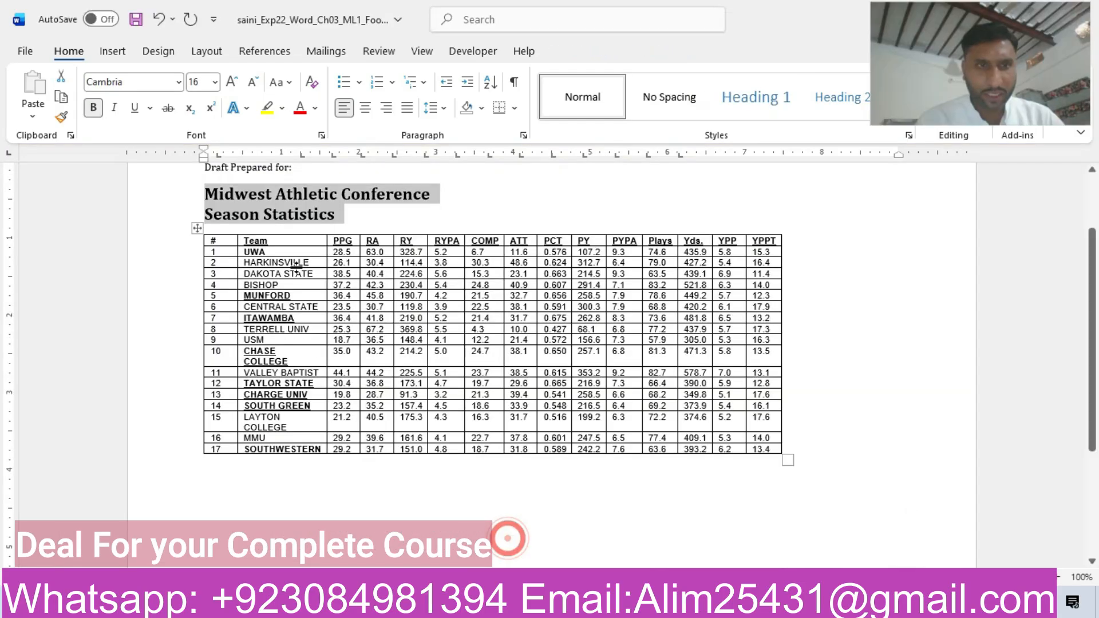
left_click(217, 232)
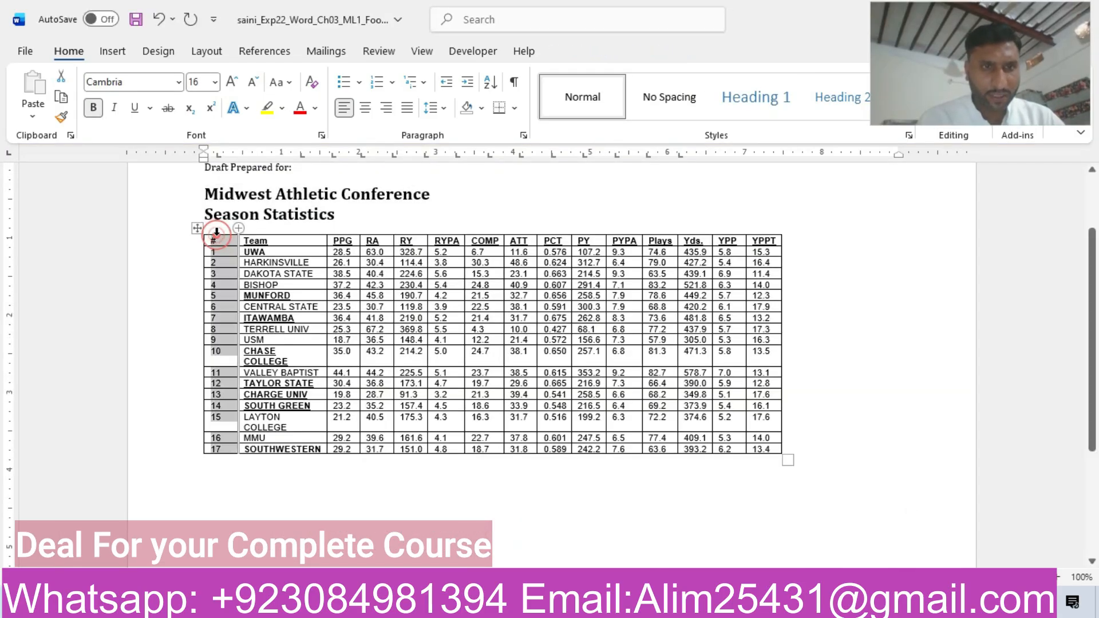
left_click(588, 52)
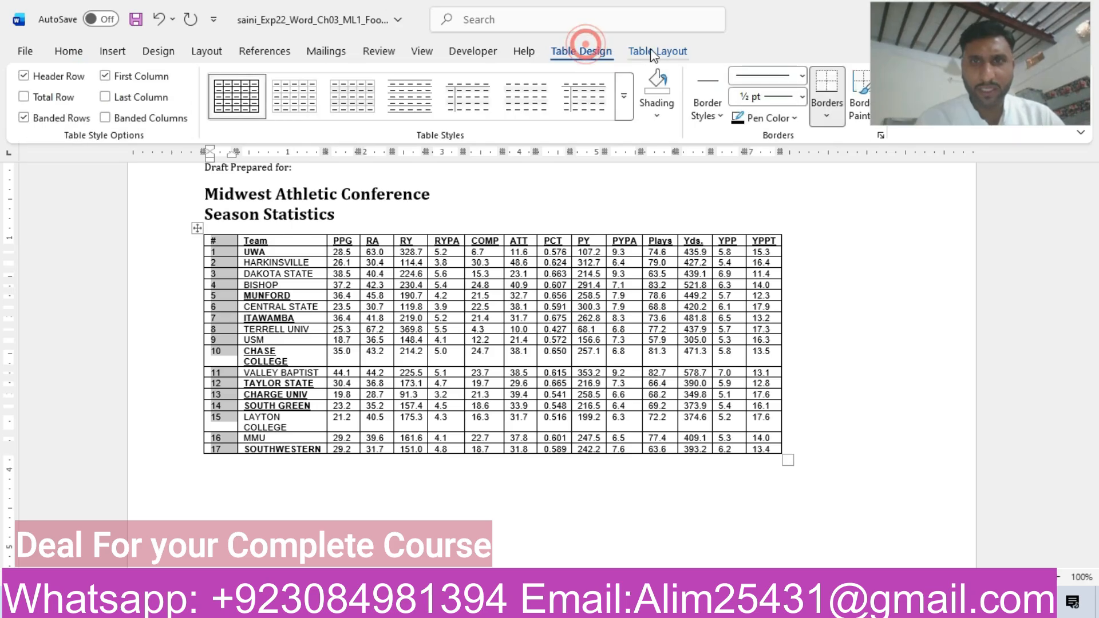
left_click(652, 51)
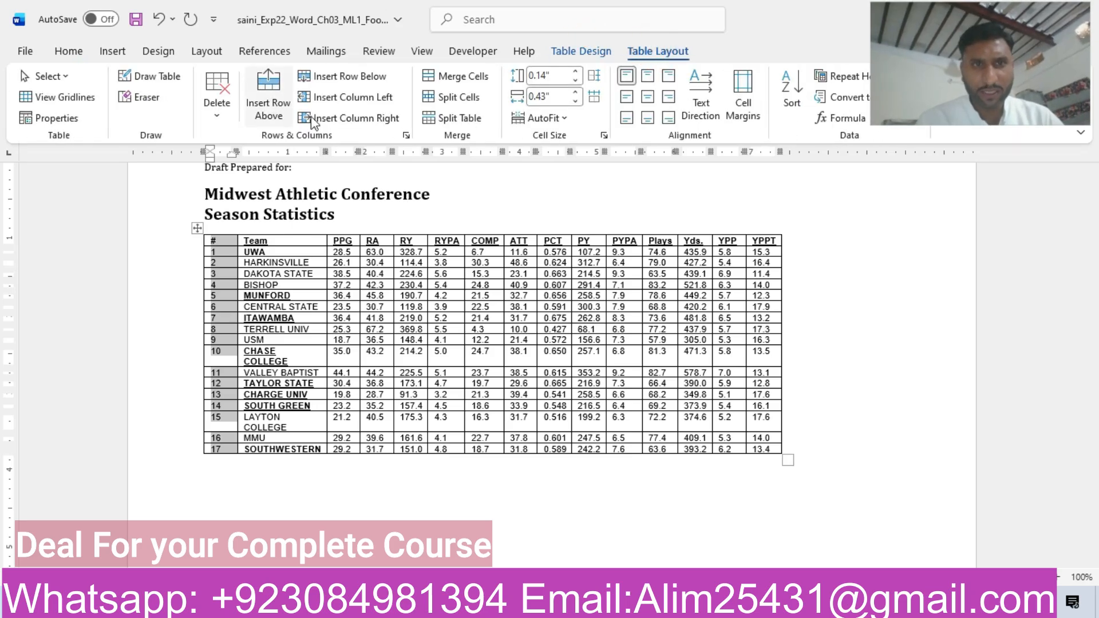
left_click(218, 109)
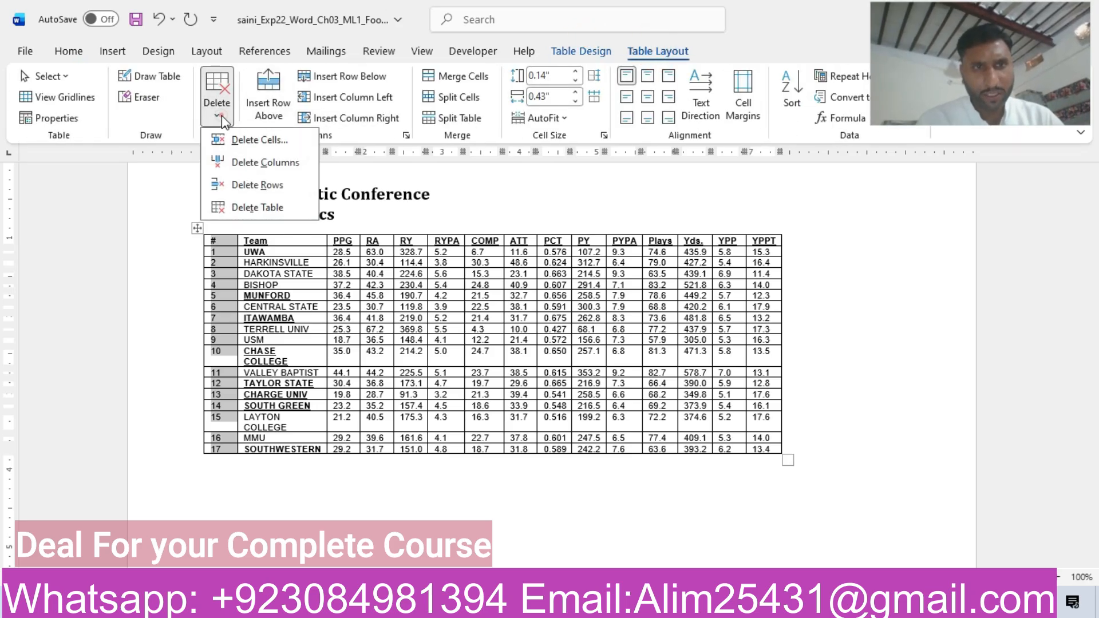
left_click(264, 166)
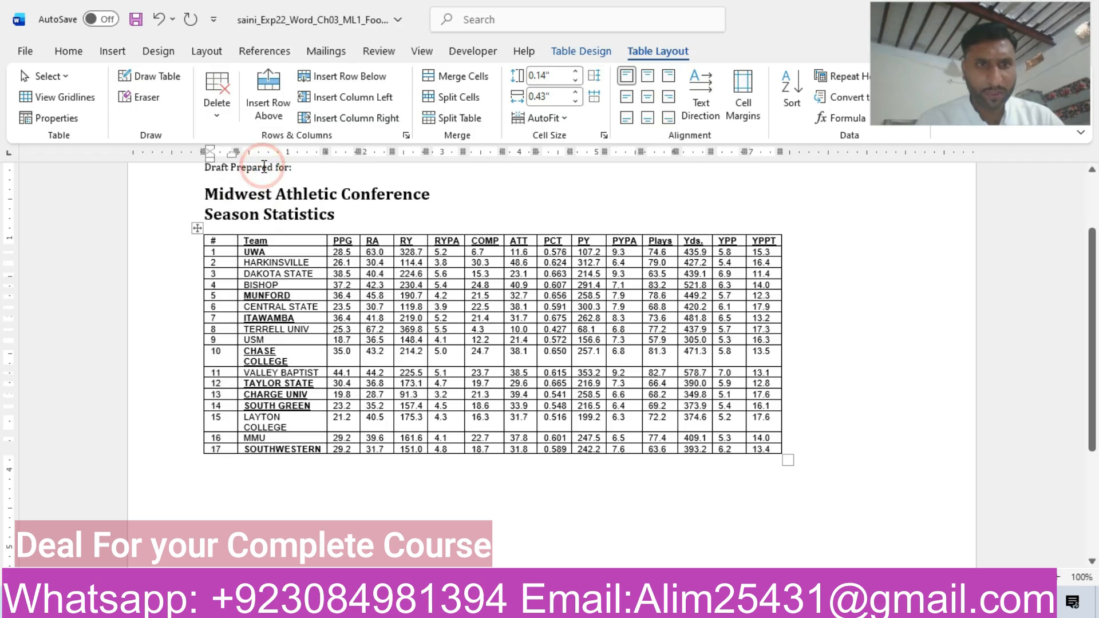
Change the font of the entire table to Cambria 10 pt.
left_click(197, 230)
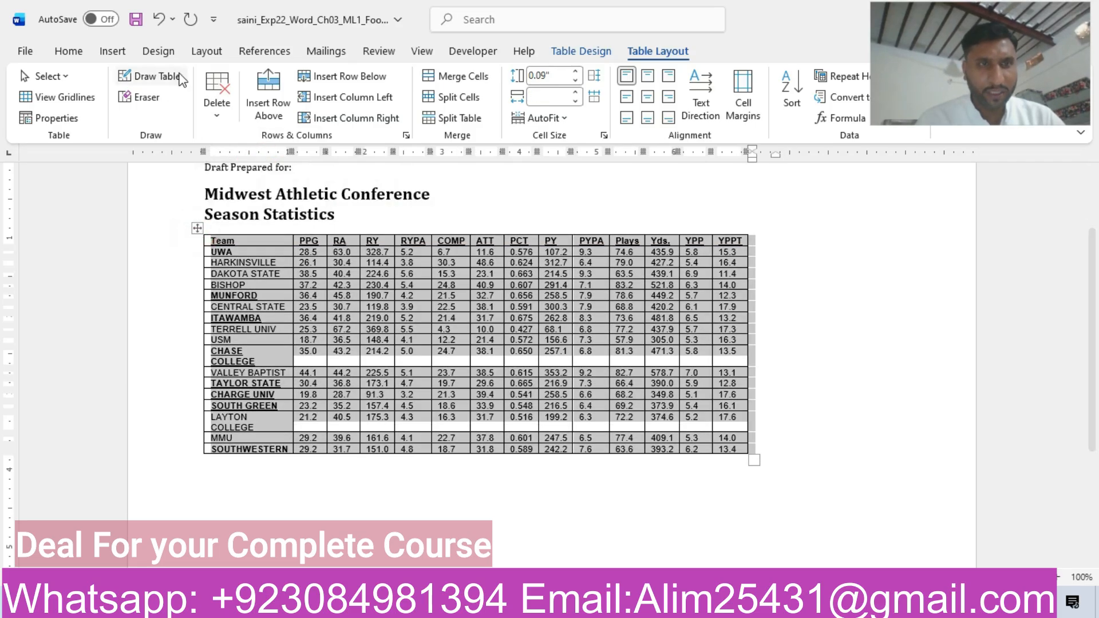
left_click(67, 50)
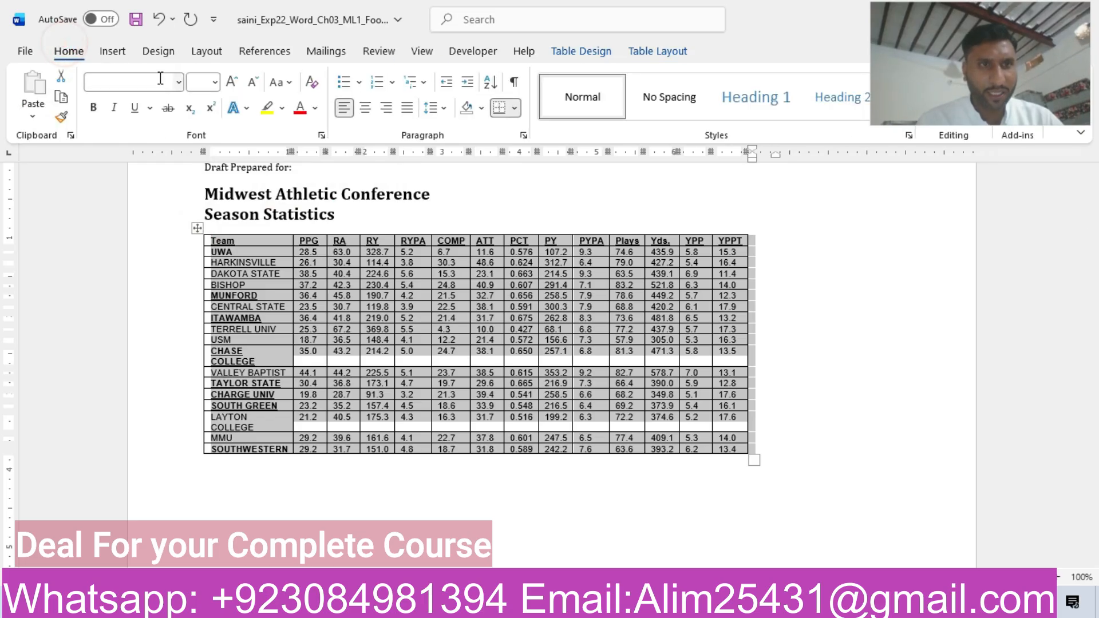
left_click(159, 78)
type("Camb")
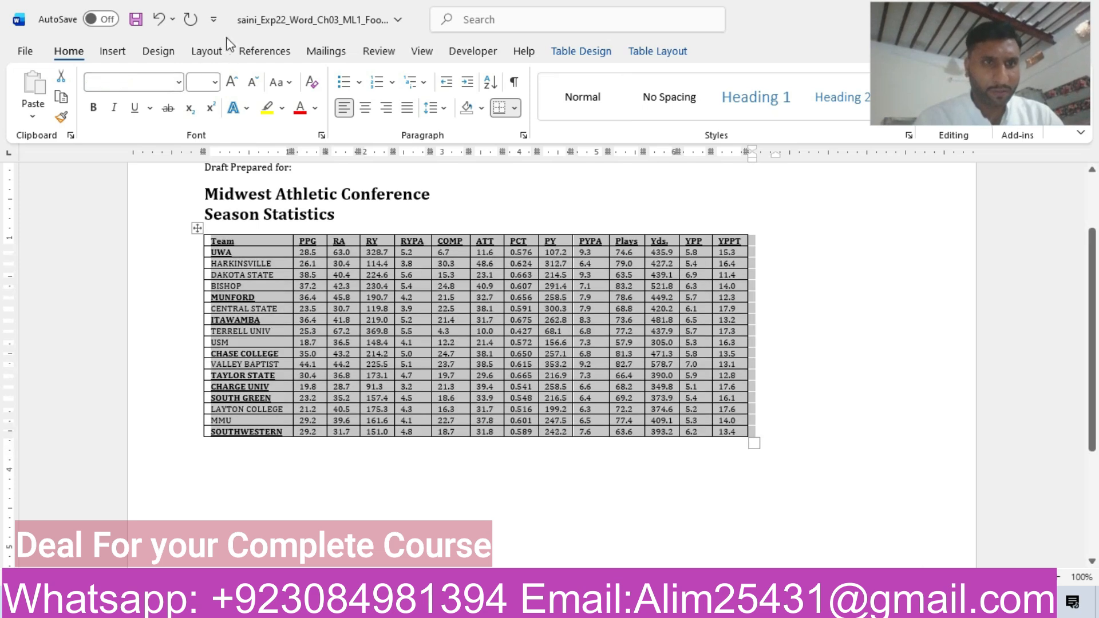
left_click(215, 82)
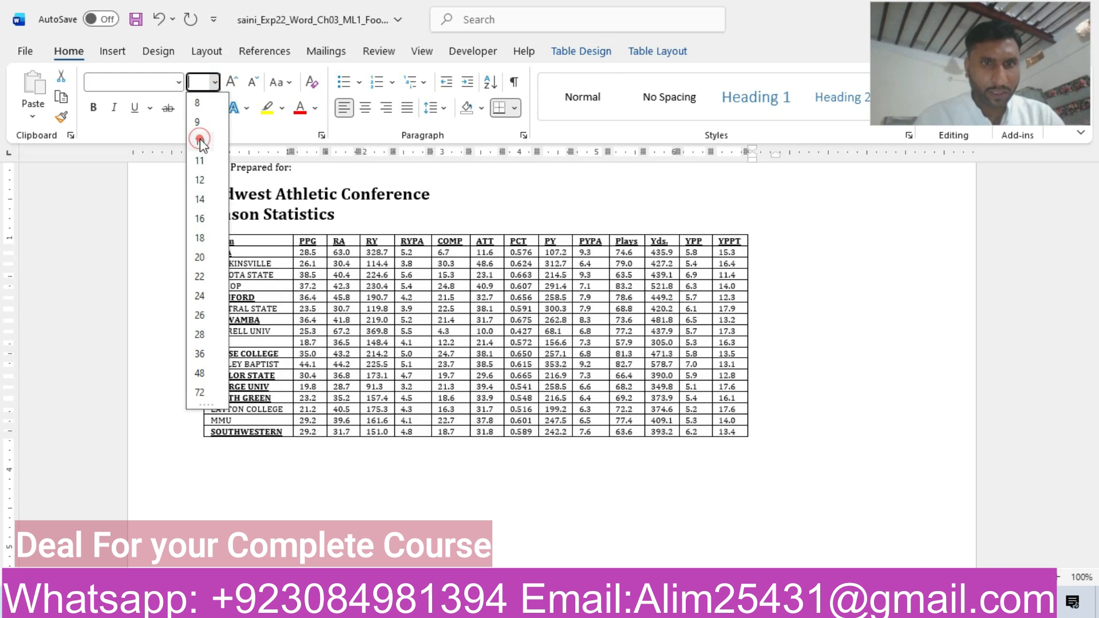
left_click(201, 143)
Switch to the instructions document and highlight the step 4 row of the table in yellow.
mouse_move(648, 604)
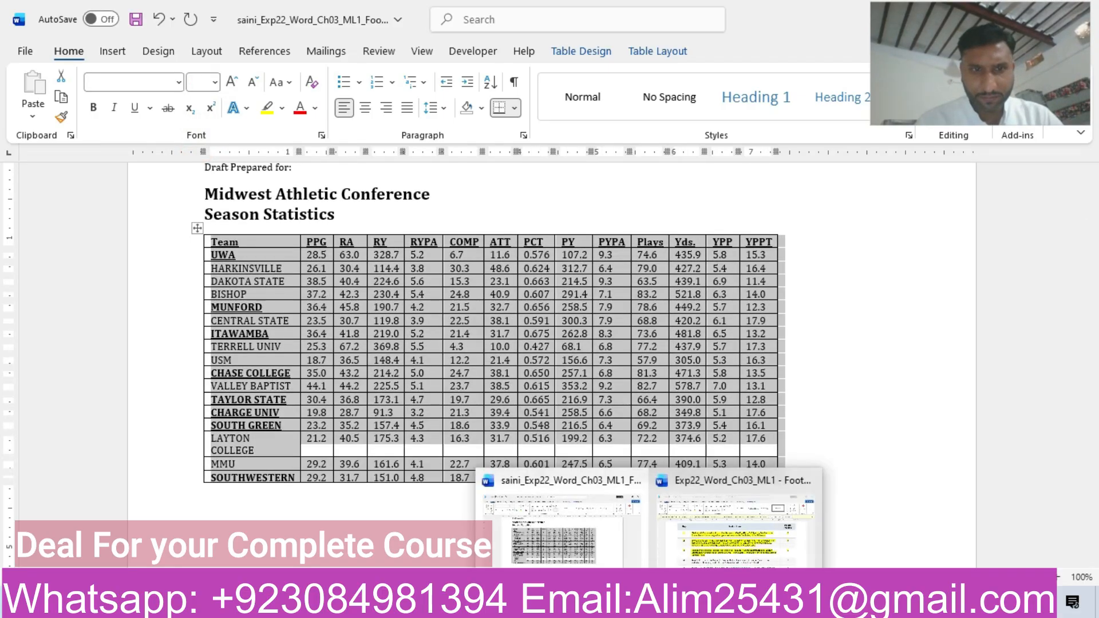
left_click(584, 535)
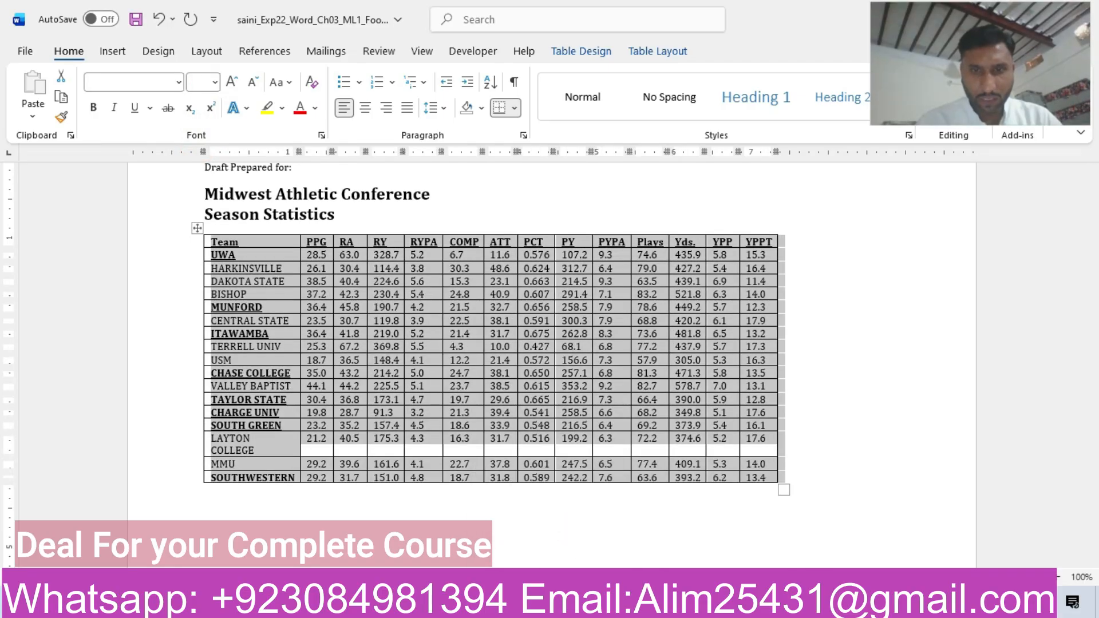
left_click(735, 529)
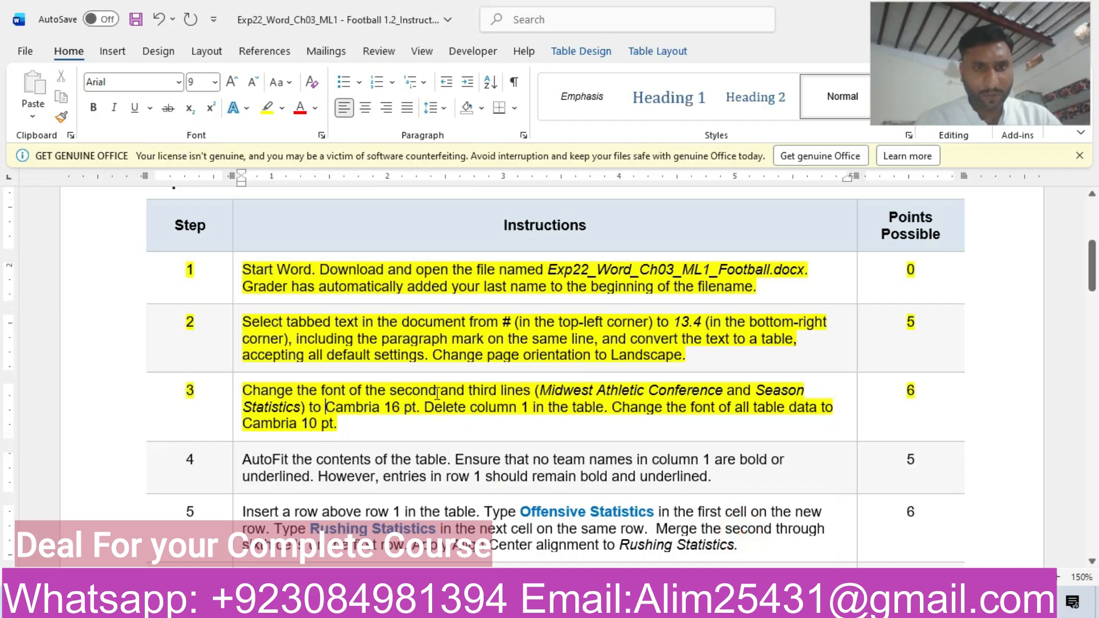
left_click_drag(1093, 277, 1095, 298)
left_click(108, 309)
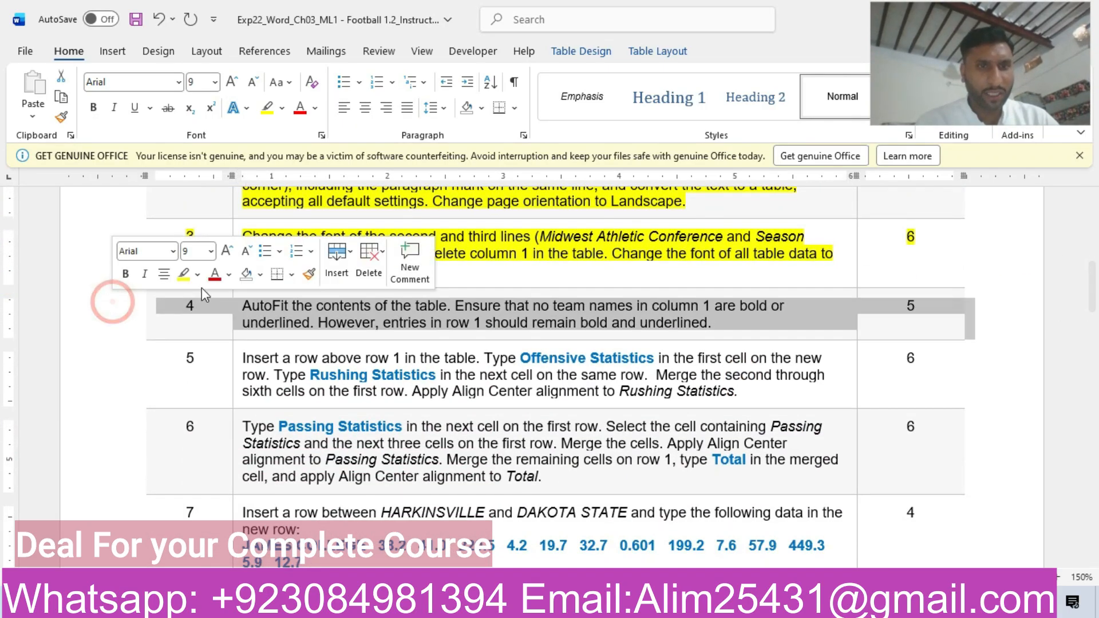
left_click(184, 274)
left_click(302, 313)
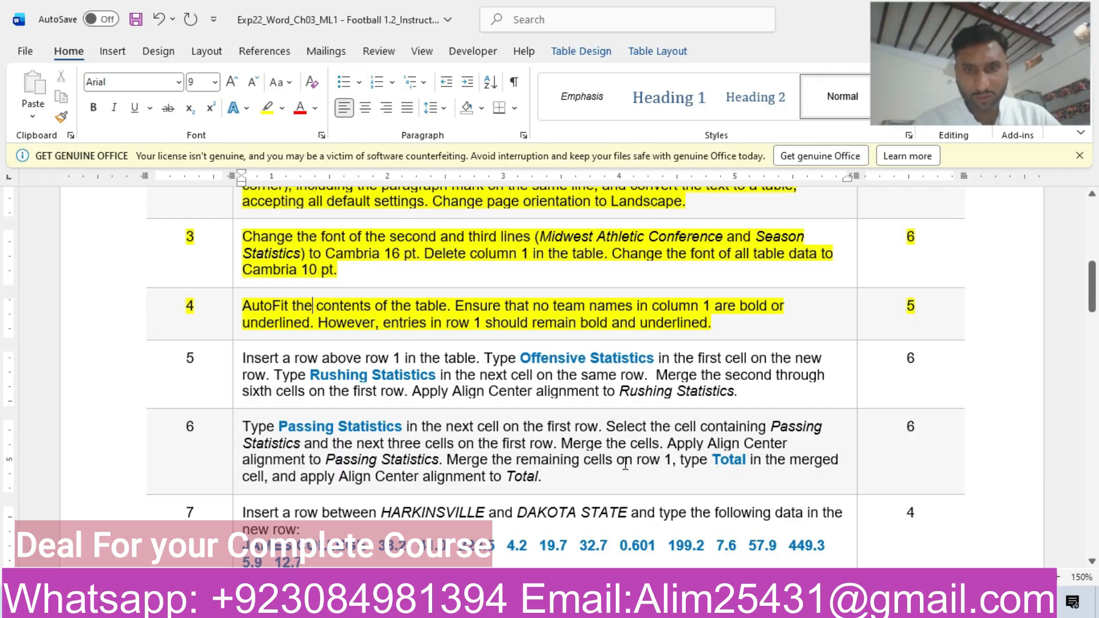
Return to the football document and AutoFit the whole statistics table to its contents.
mouse_move(649, 601)
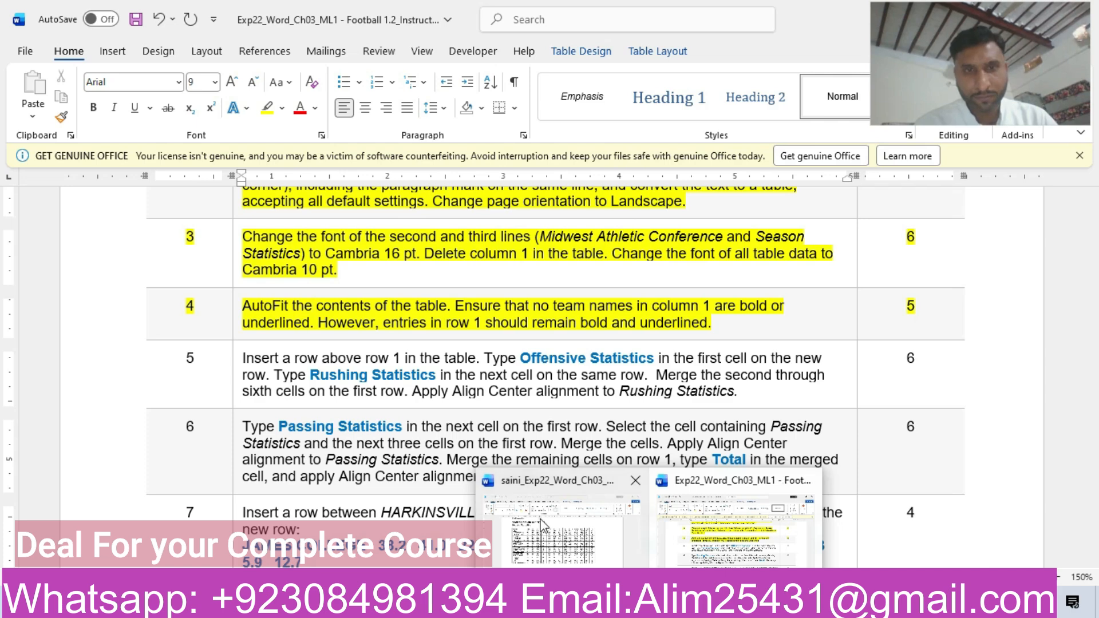
left_click(541, 524)
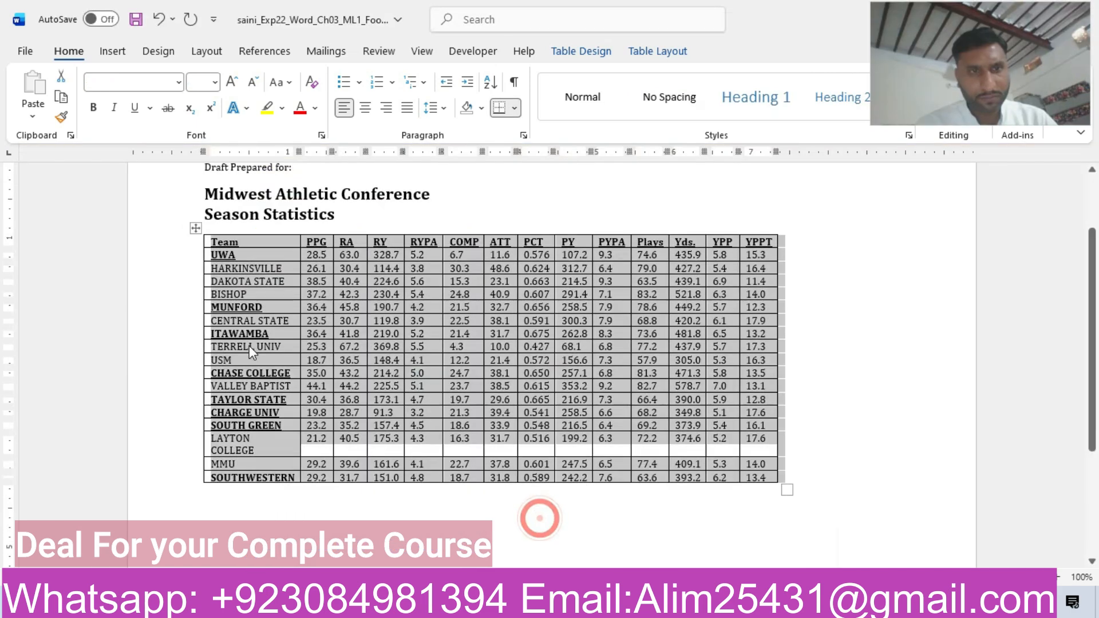
left_click(185, 256)
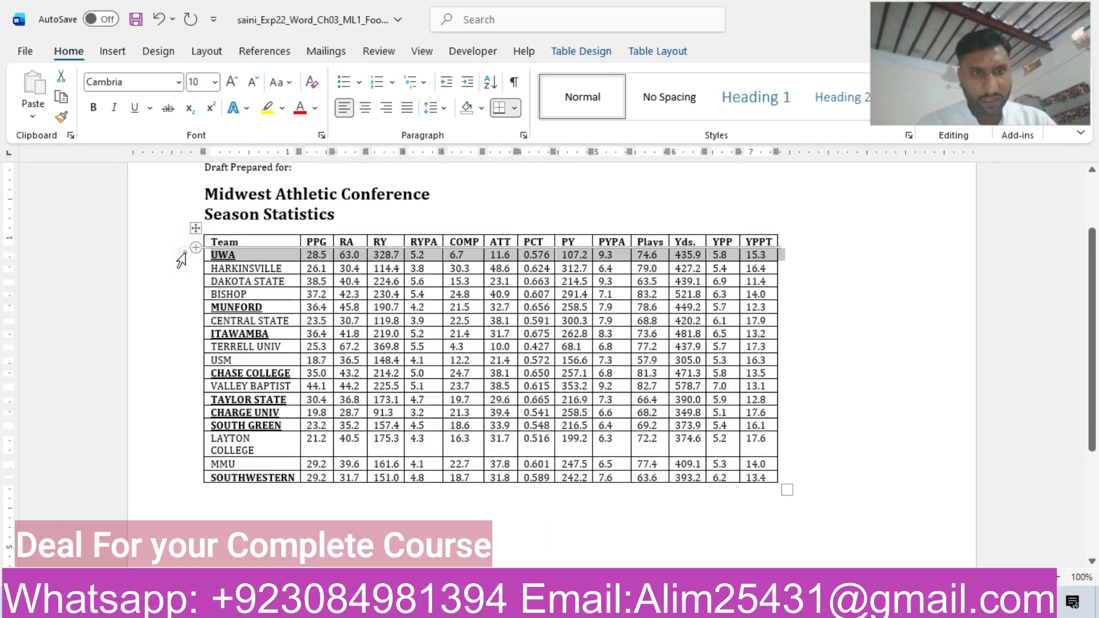
mouse_move(649, 600)
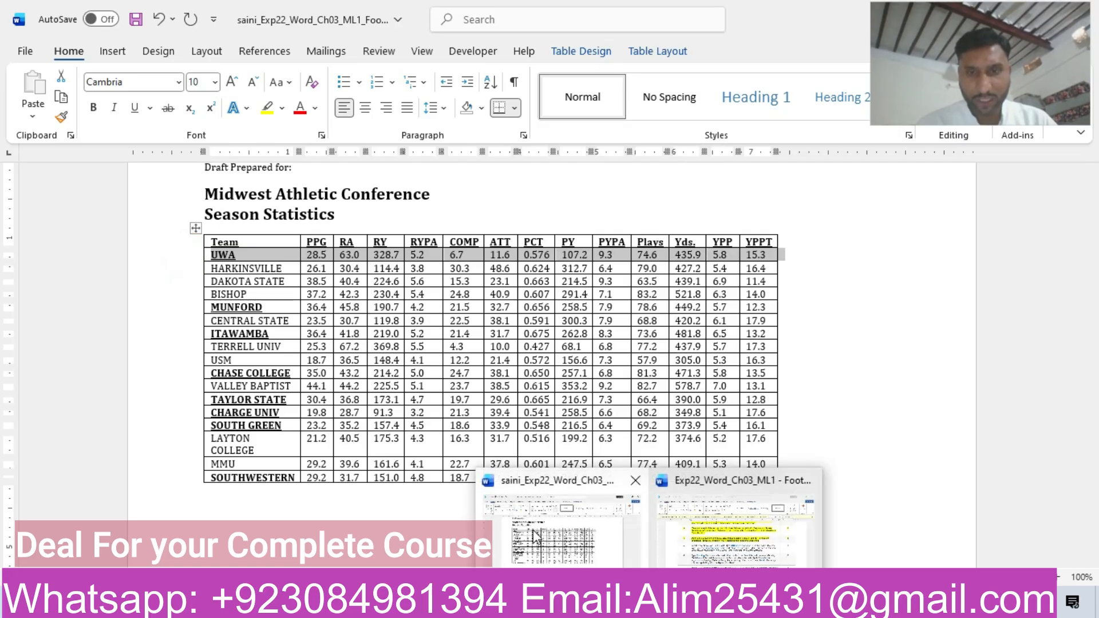
left_click(194, 228)
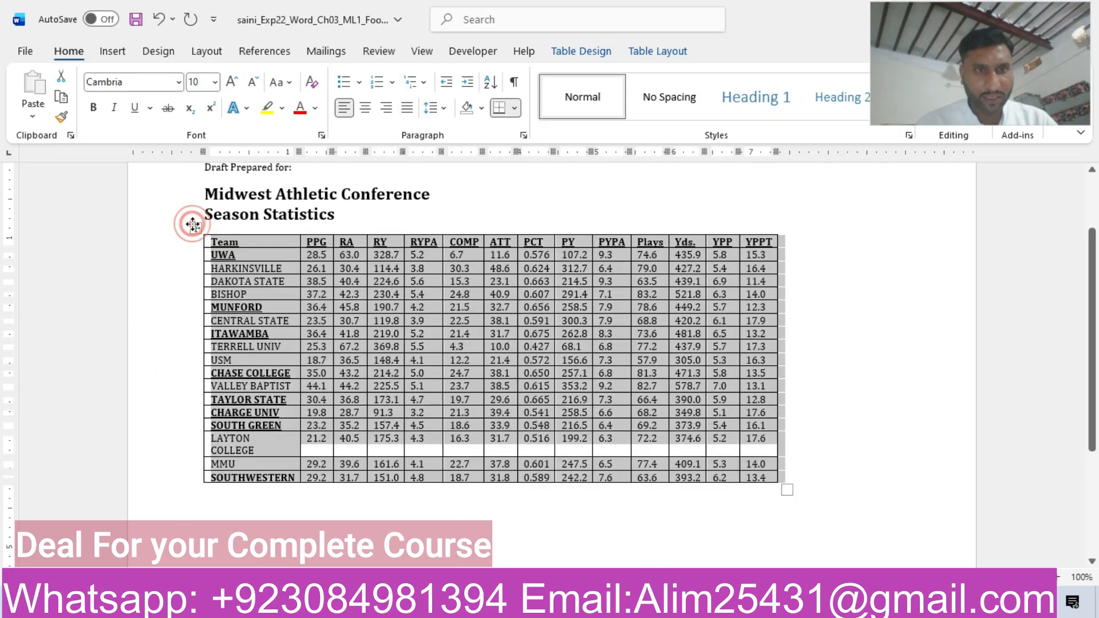
left_click(598, 54)
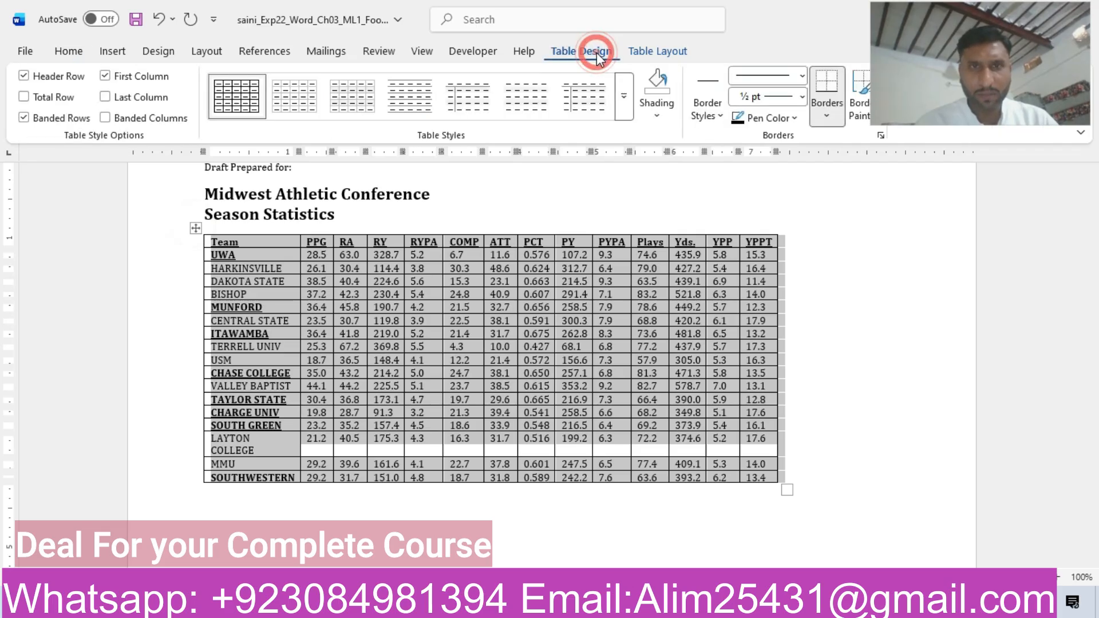
left_click(671, 42)
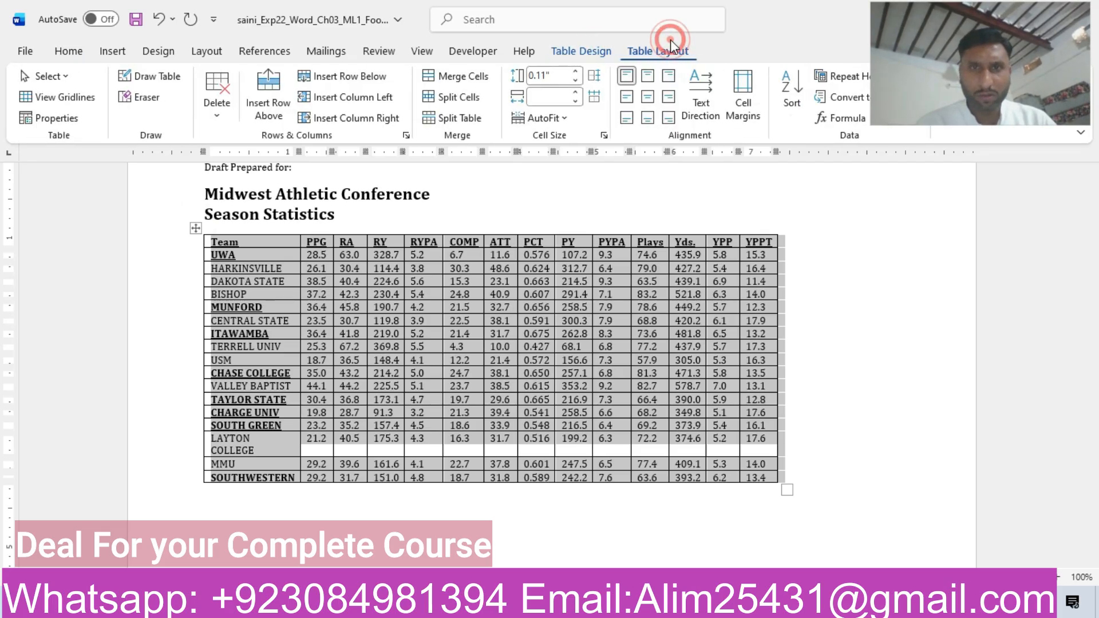
left_click(563, 118)
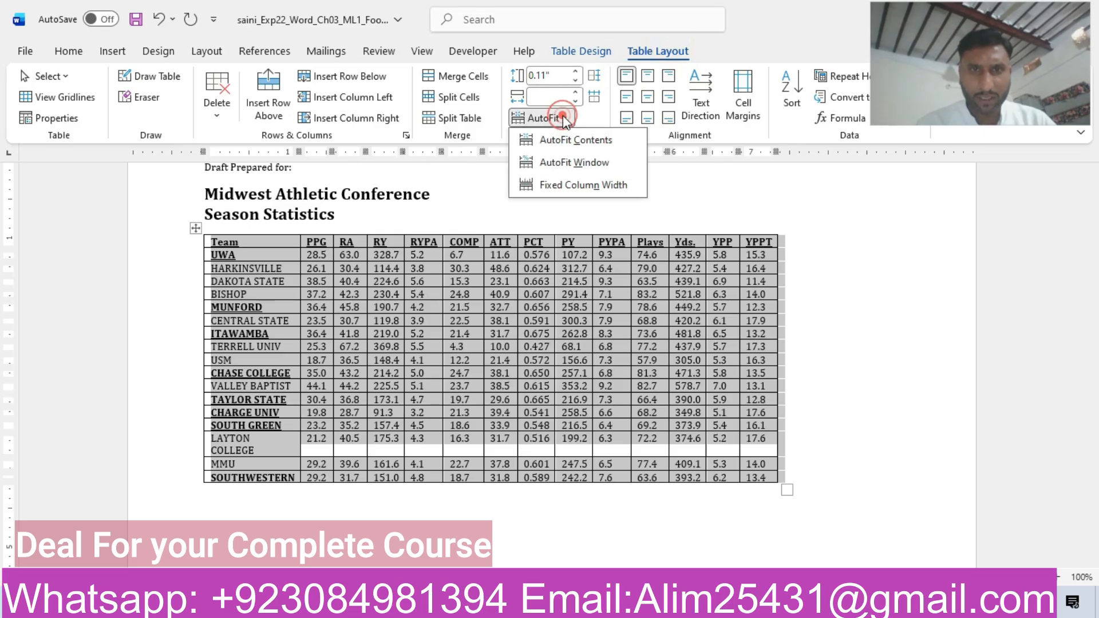
left_click(593, 140)
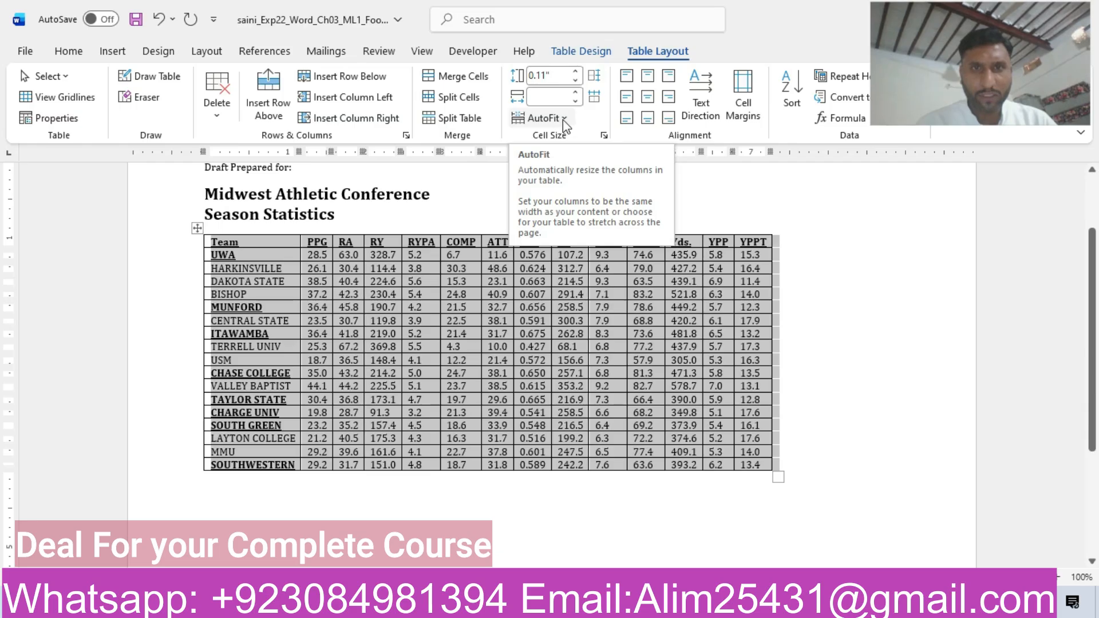
left_click(562, 119)
left_click(562, 142)
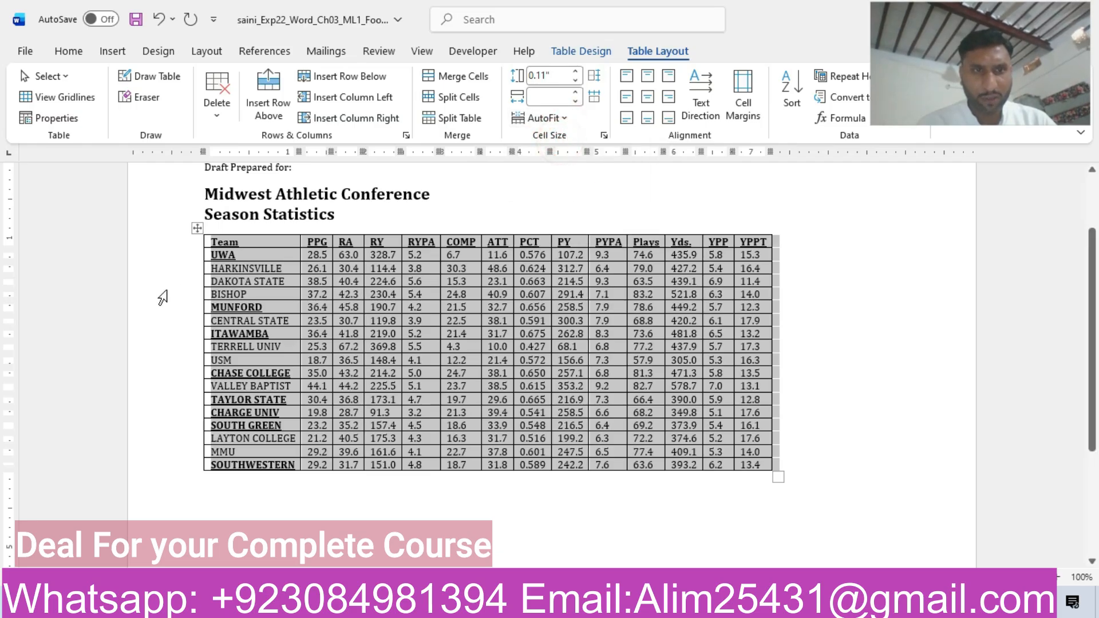
Remove the bold and underline formatting from all team rows below the table's header row, leaving the header row formatted.
left_click(192, 258)
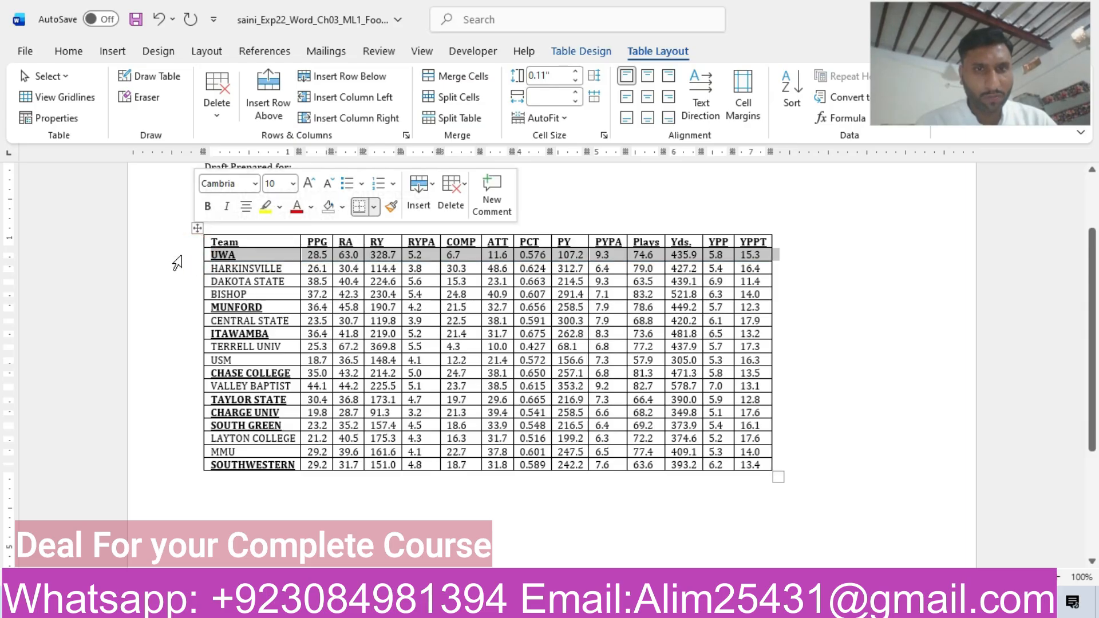
left_click(164, 254)
left_click_drag(165, 255, 232, 470)
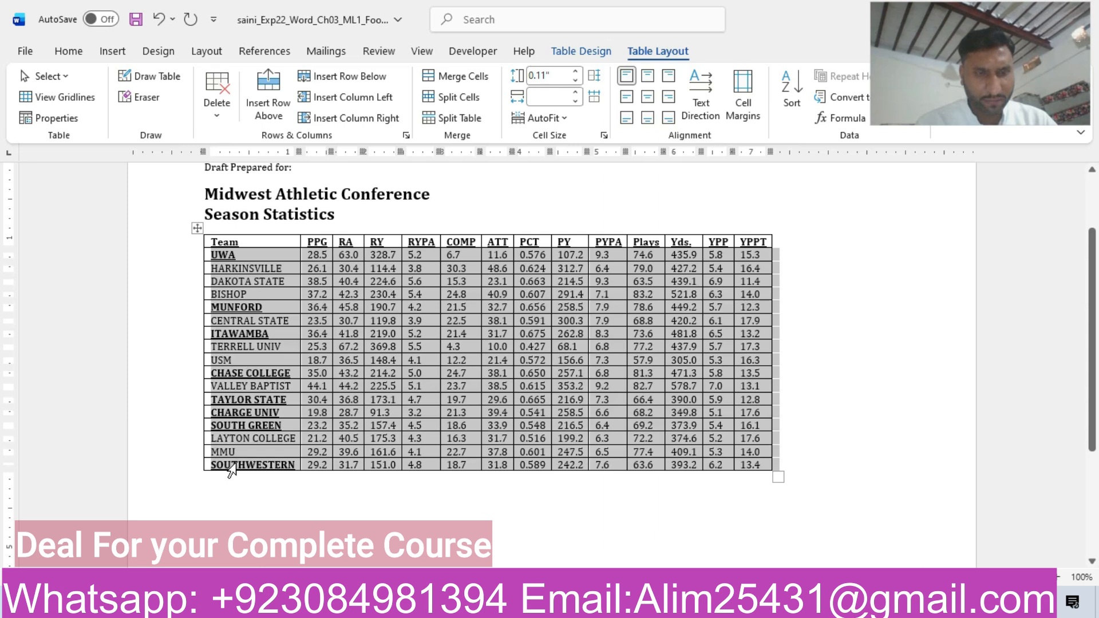
left_click(67, 53)
left_click(93, 108)
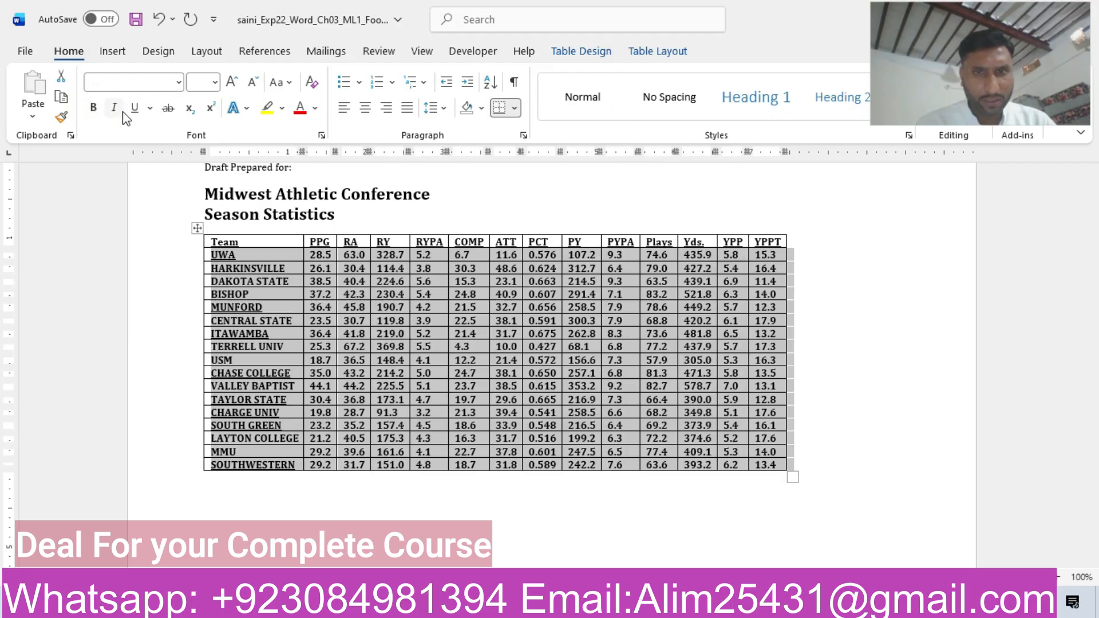
left_click(94, 108)
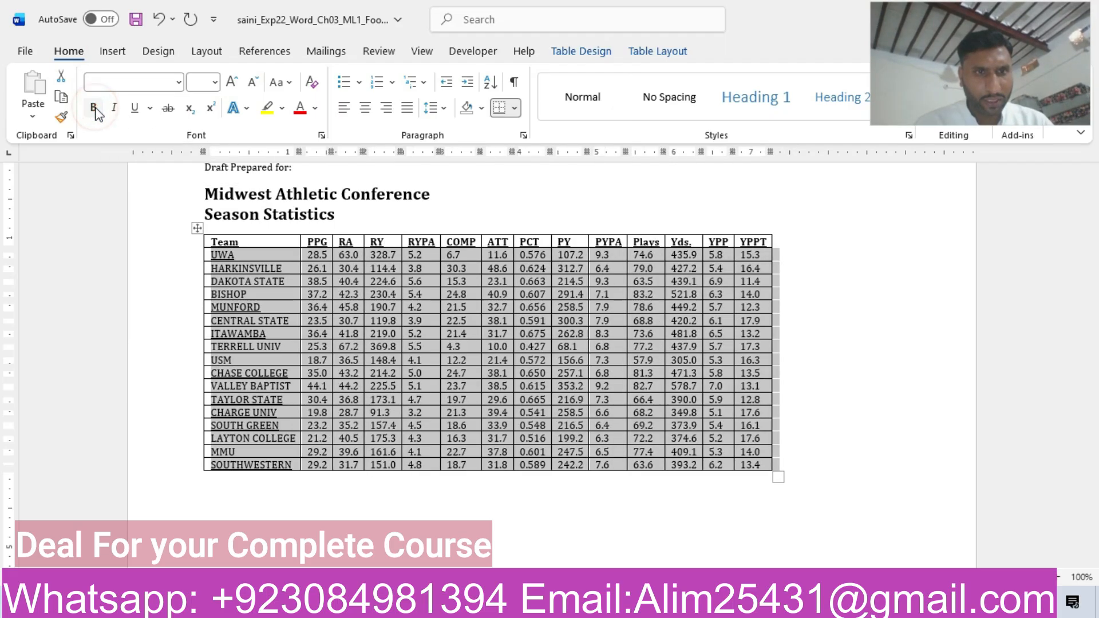
left_click(150, 108)
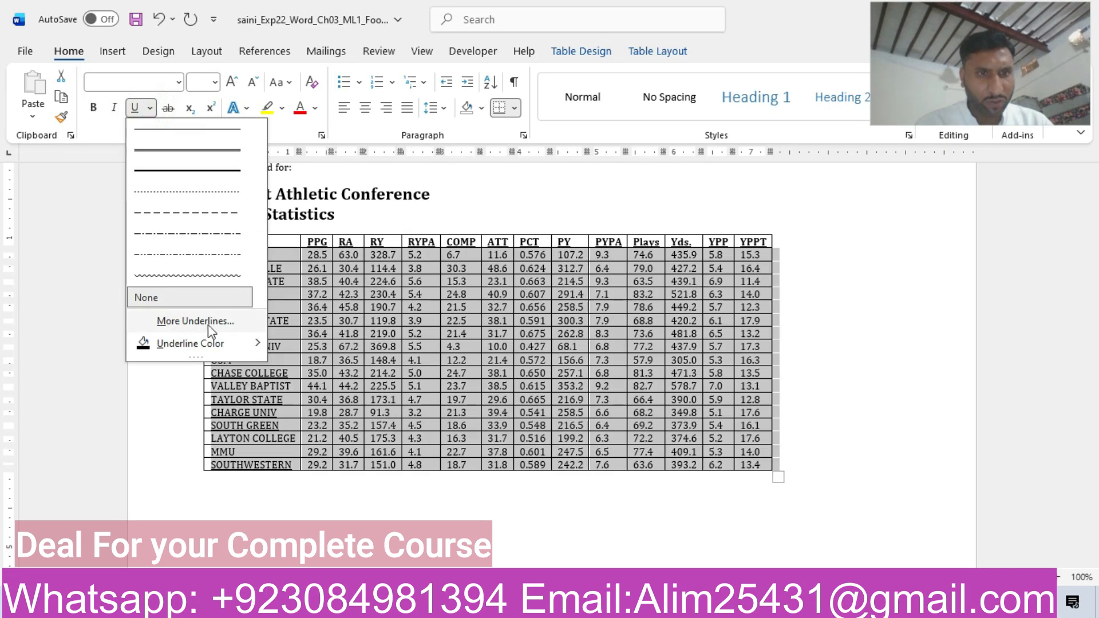
left_click(175, 299)
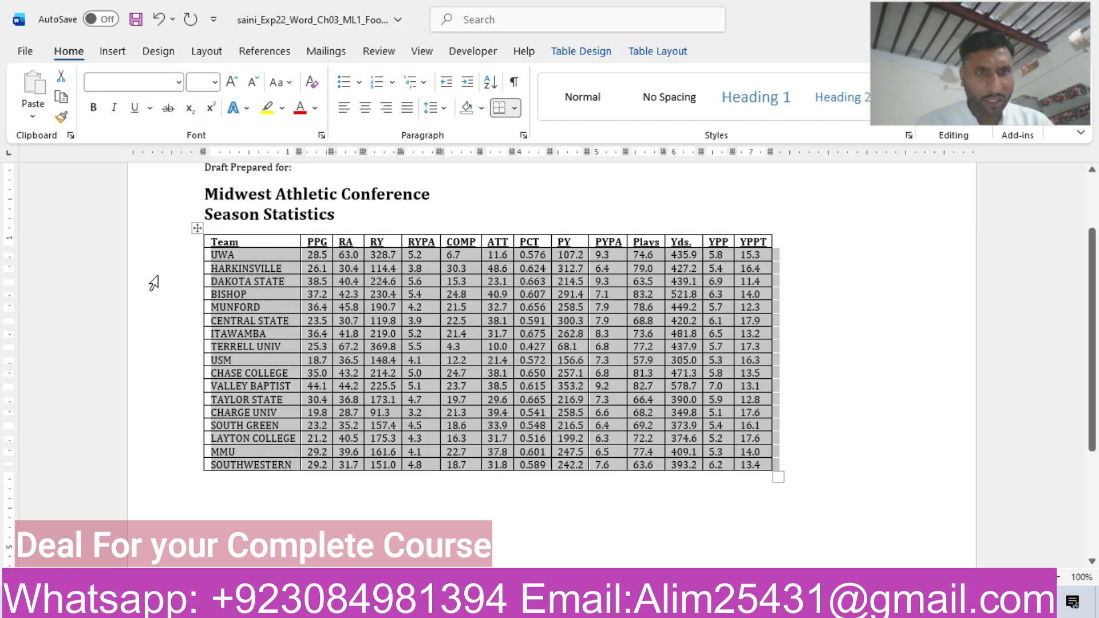
left_click(153, 283)
left_click(130, 295)
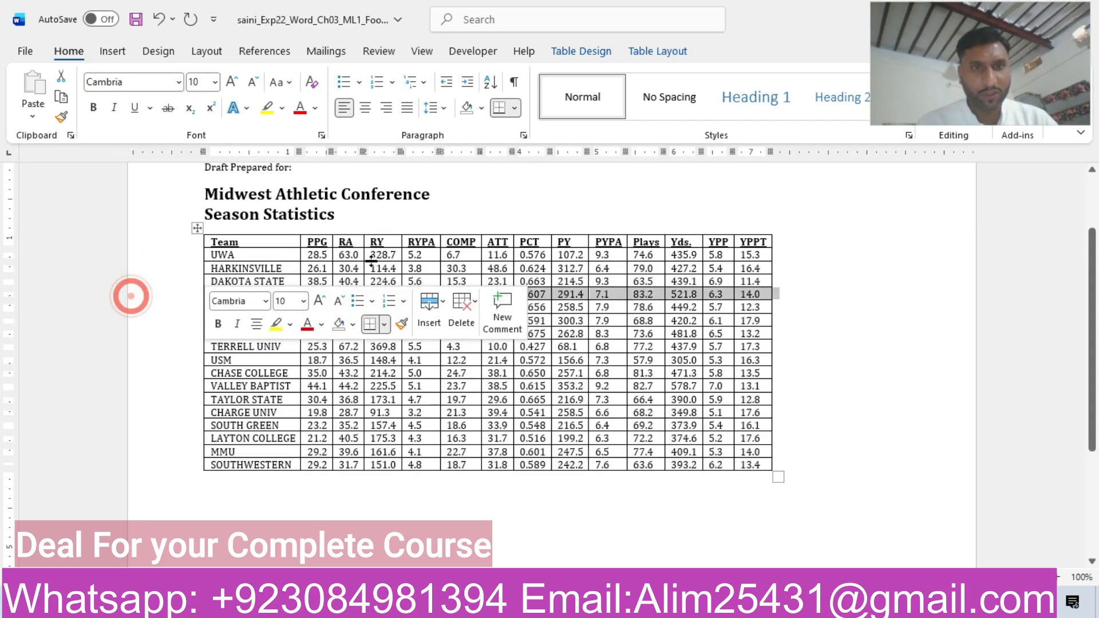
left_click(192, 243)
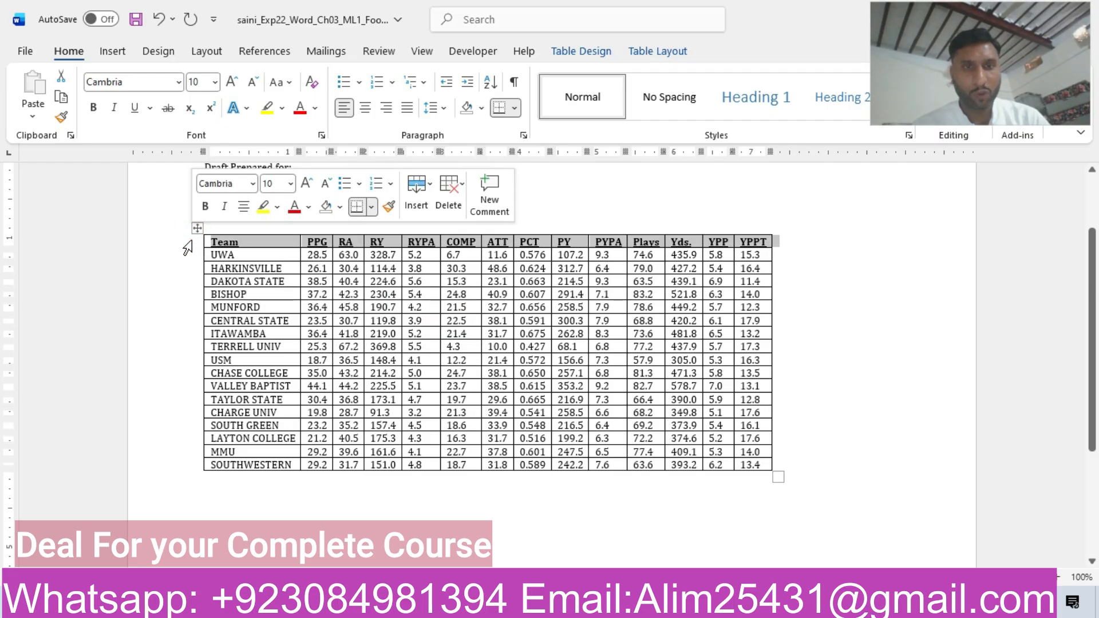
Switch to the instructions document and highlight the step 5 row of the table in yellow.
mouse_move(649, 605)
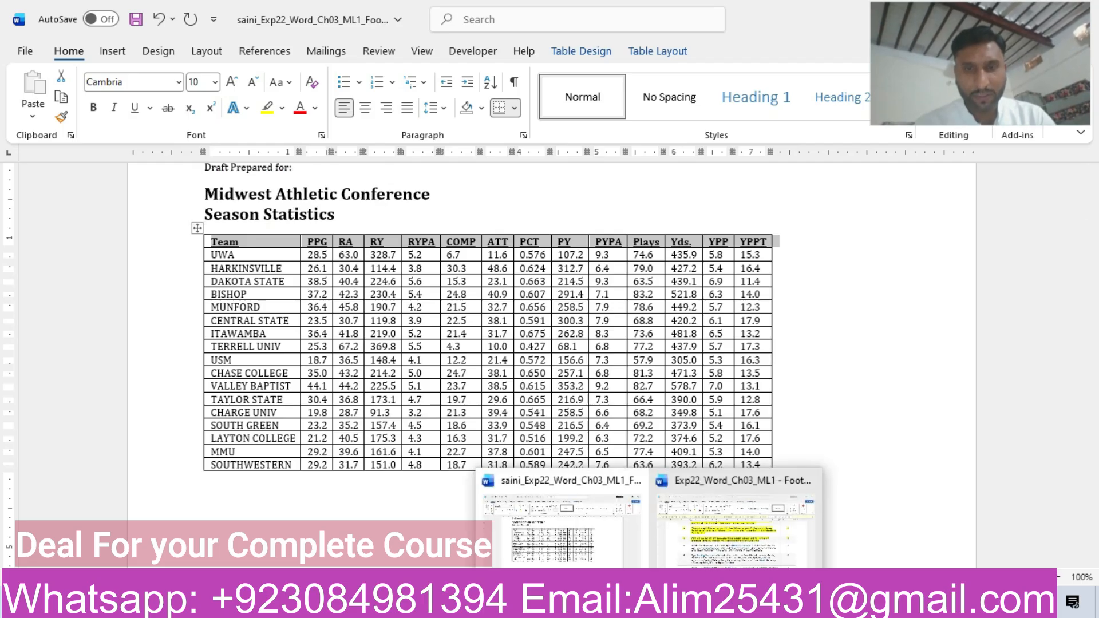
left_click(741, 541)
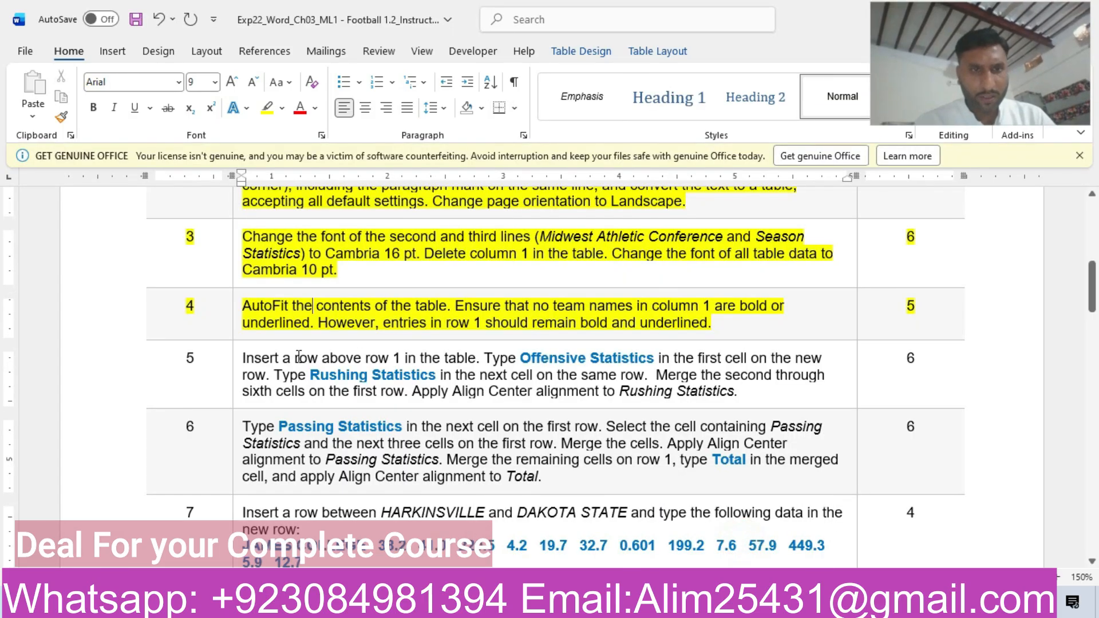
left_click(119, 377)
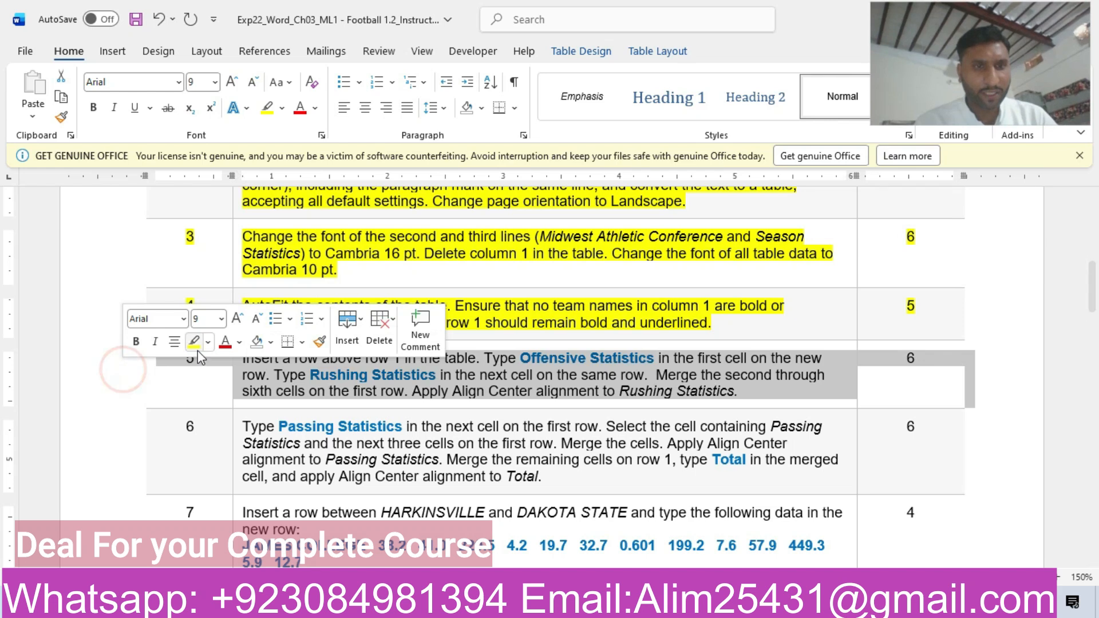
left_click(195, 342)
left_click(276, 388)
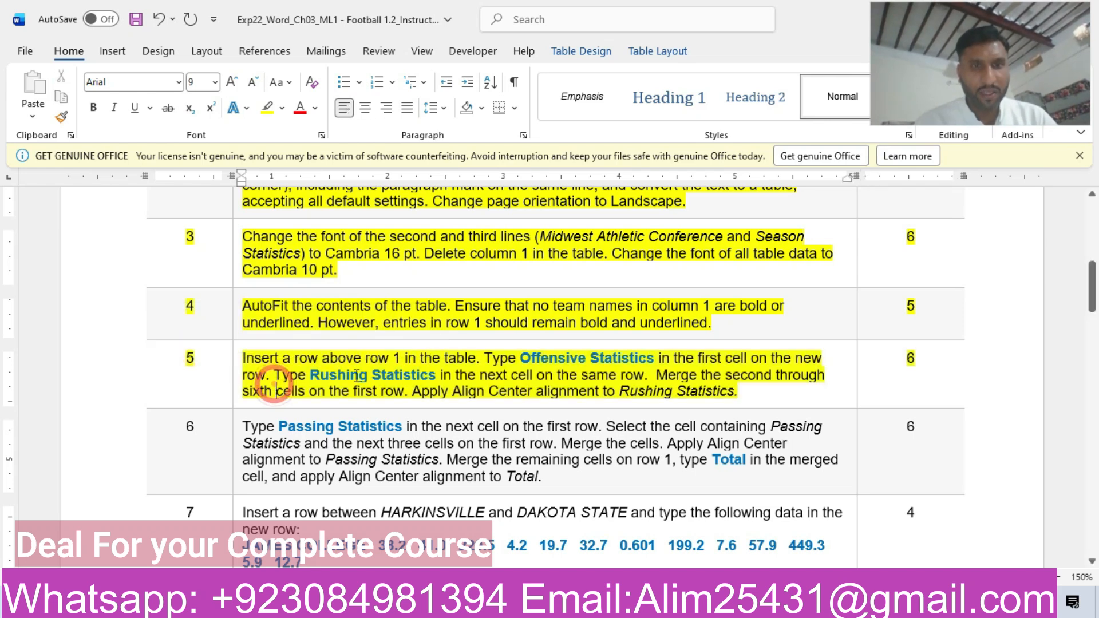
Copy the text "Offensive Statistics" from the step 5 instructions and return to the football document.
left_click_drag(521, 358, 642, 360)
key("ctrl+c")
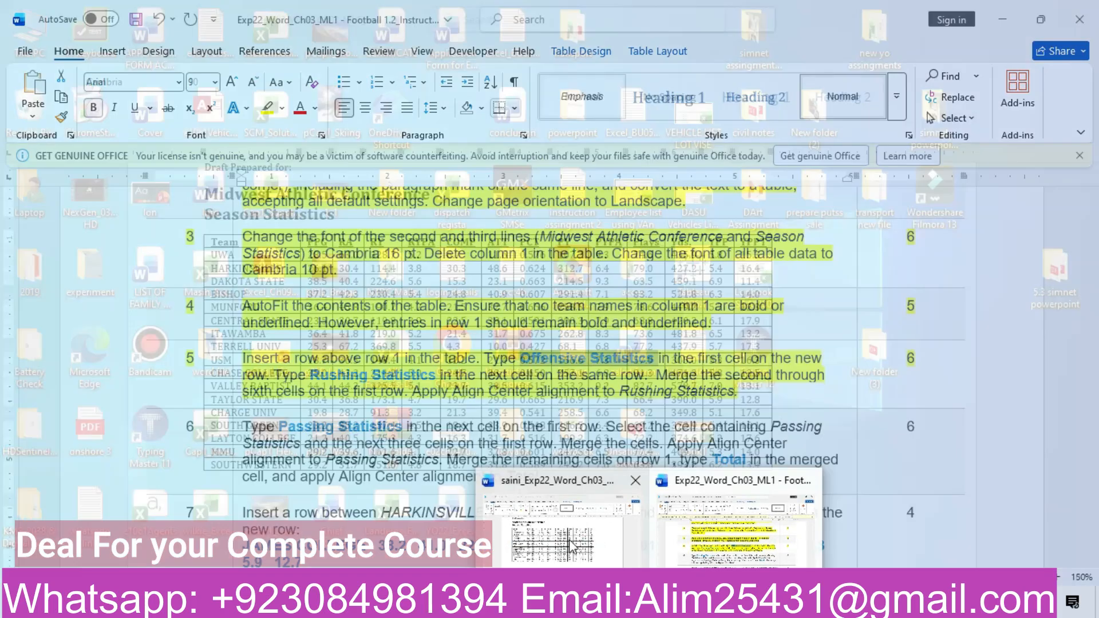
left_click(569, 539)
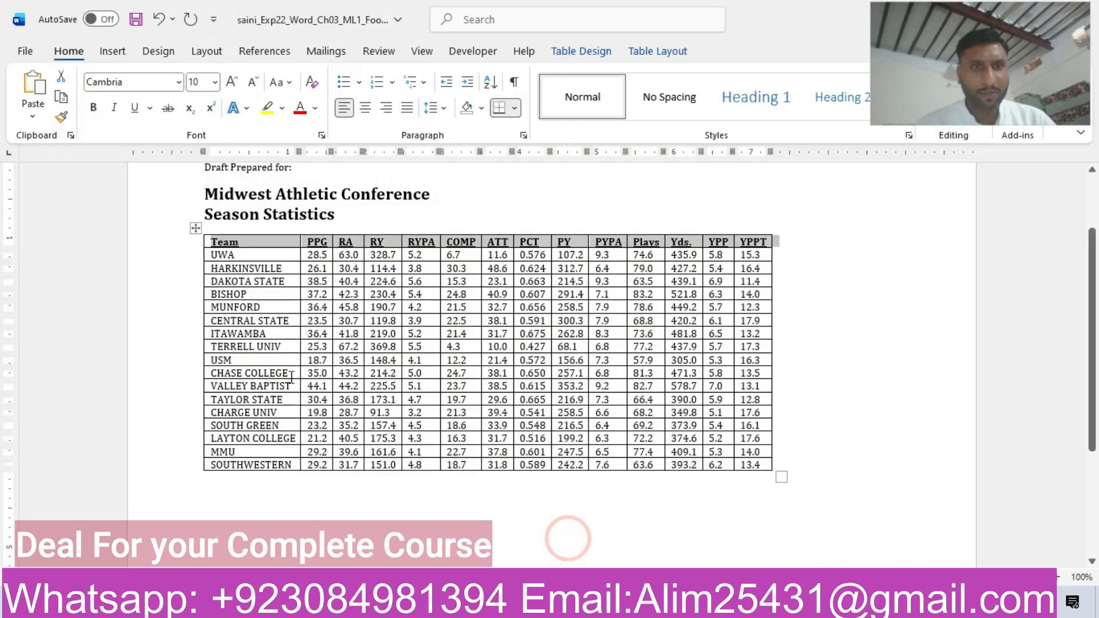
left_click(195, 229)
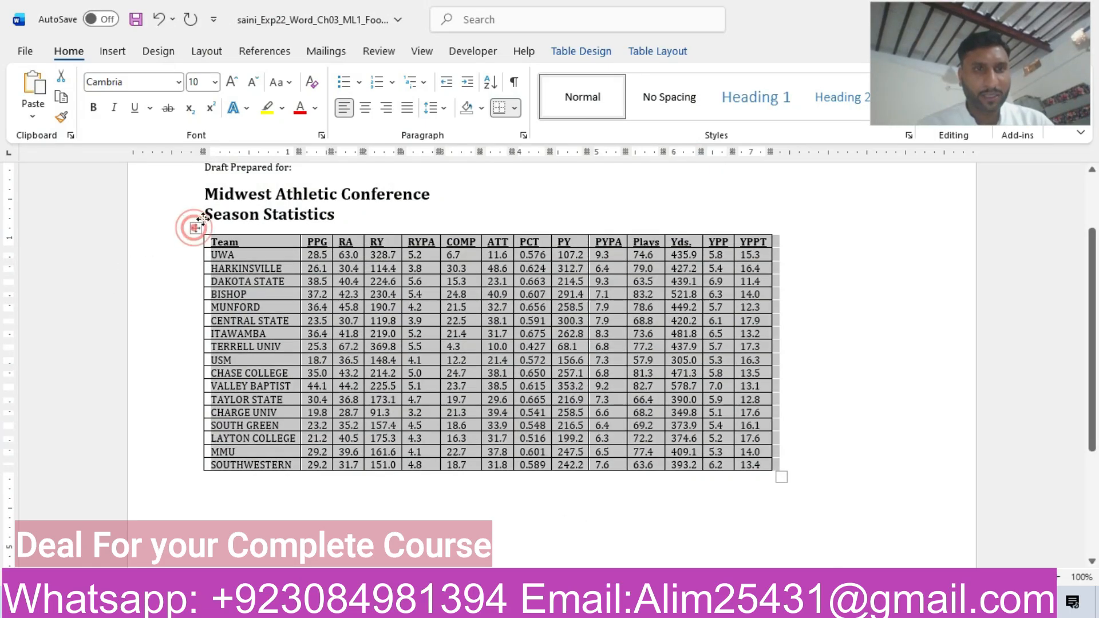
left_click(657, 51)
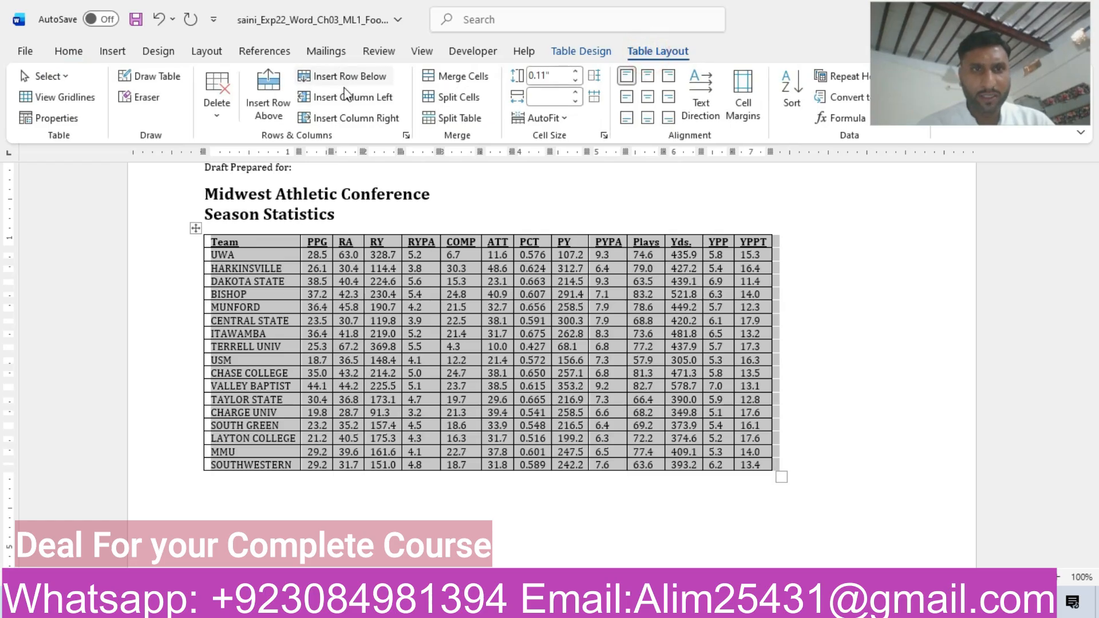
left_click(270, 101)
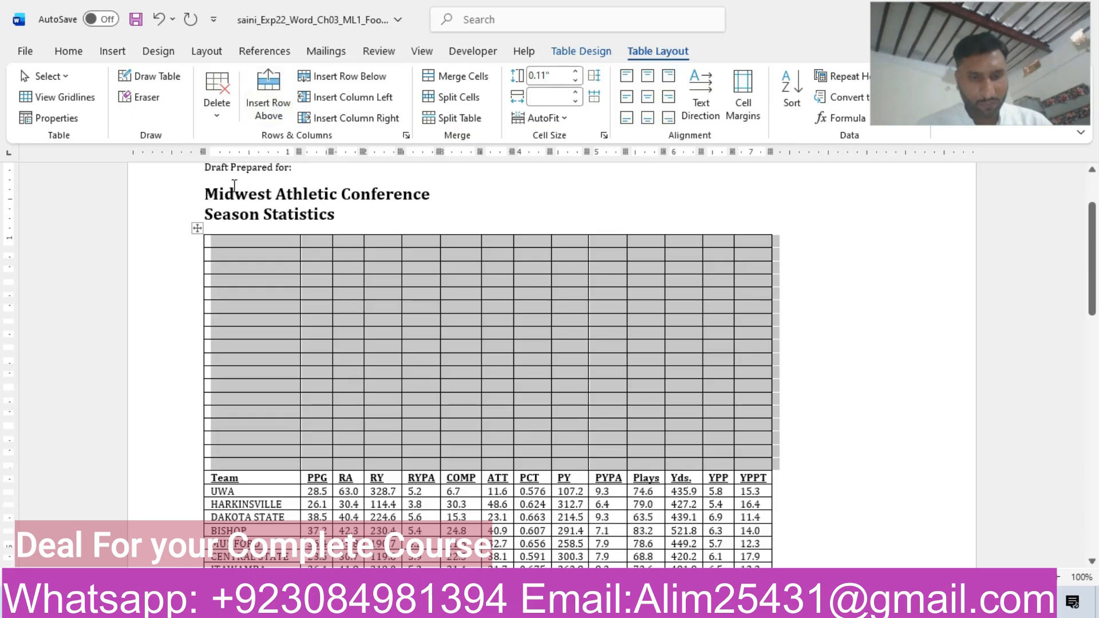
key("ctrl+z")
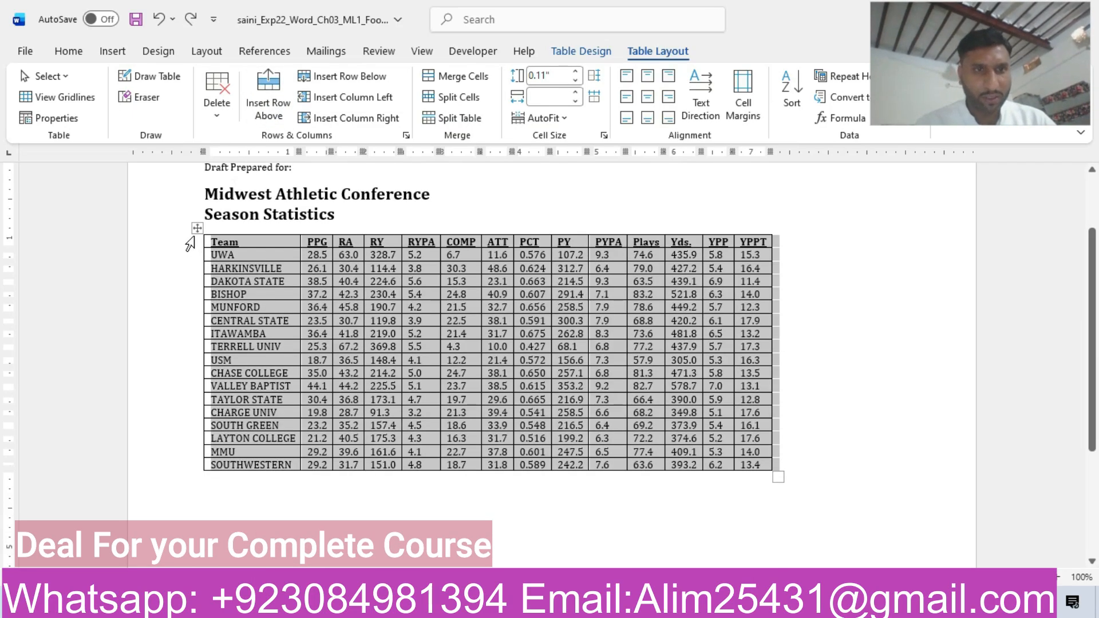
Insert one blank row above the statistics table's header row, and recheck the step 5 instructions before returning to the football document.
left_click(189, 243)
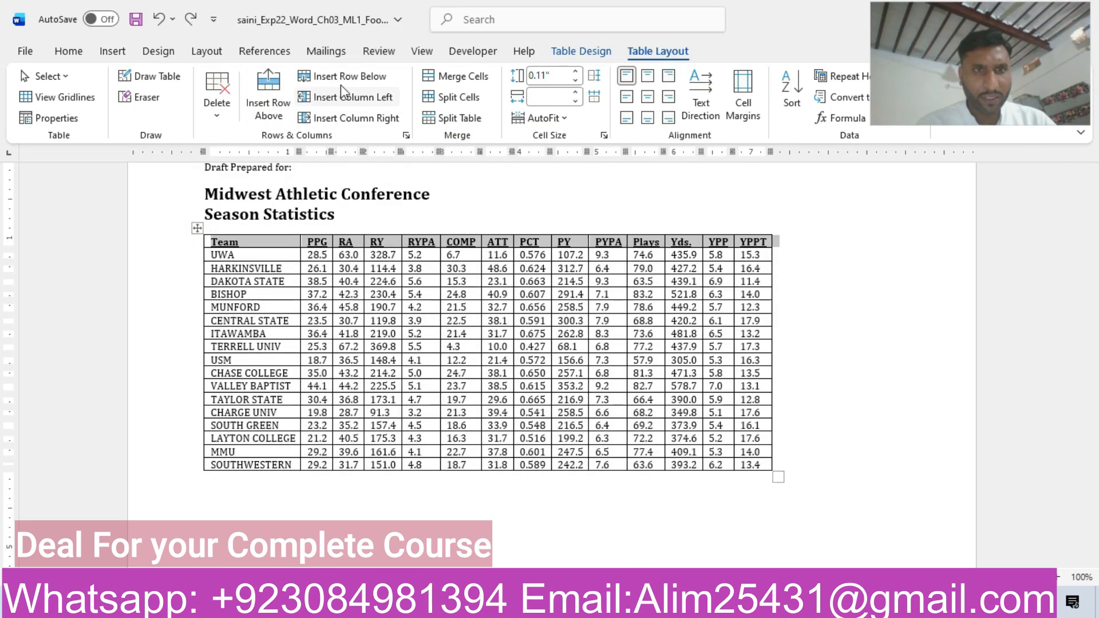
left_click(266, 109)
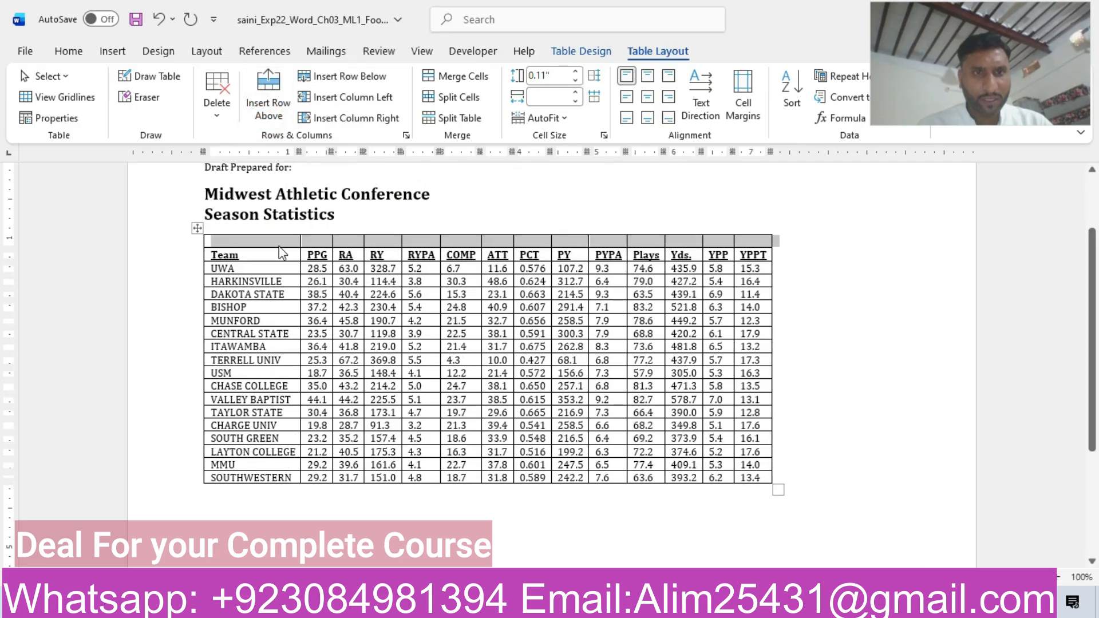
mouse_move(649, 606)
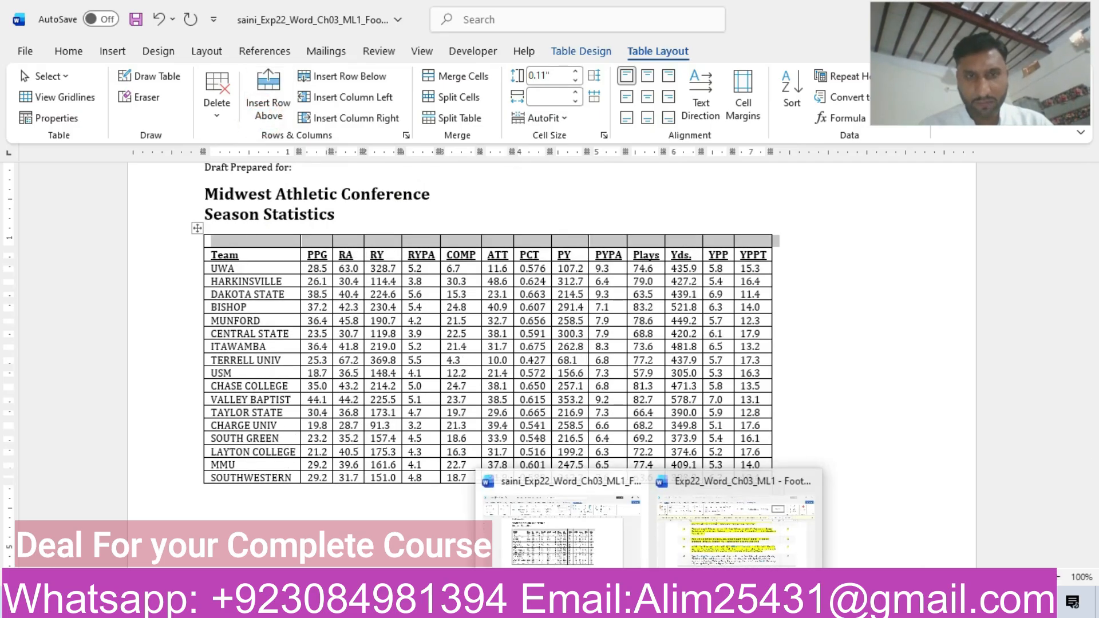
left_click(736, 529)
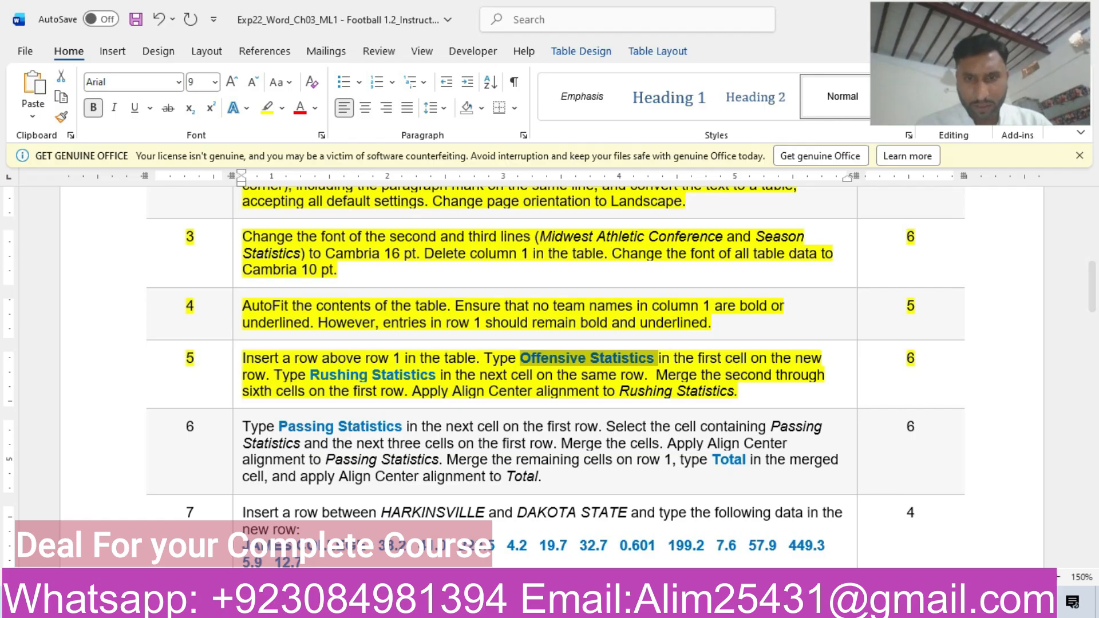
mouse_move(649, 605)
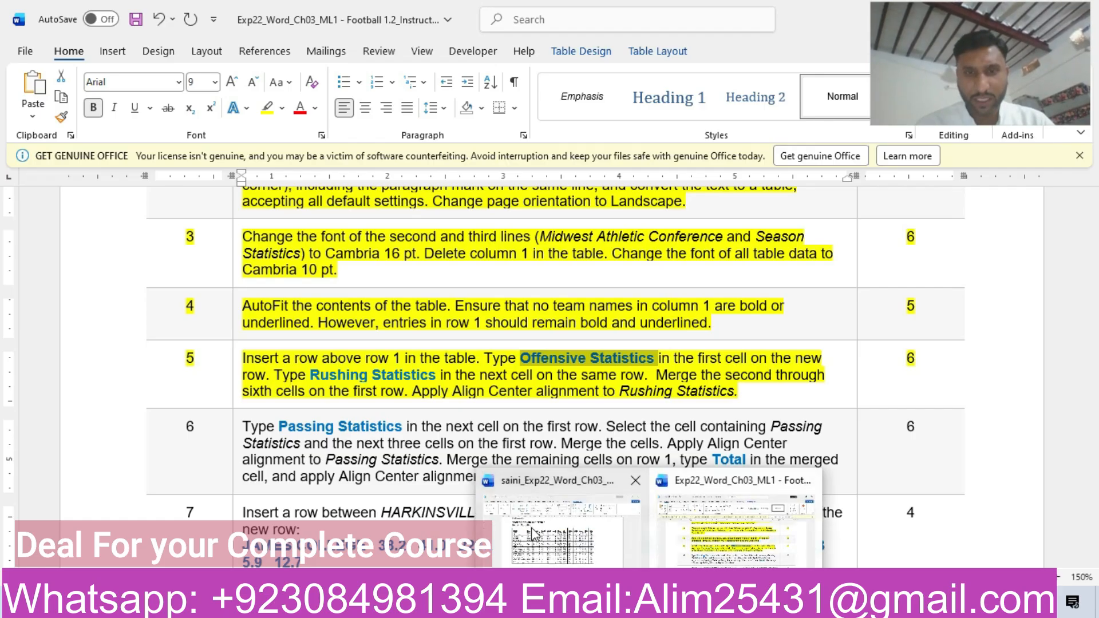
left_click(531, 527)
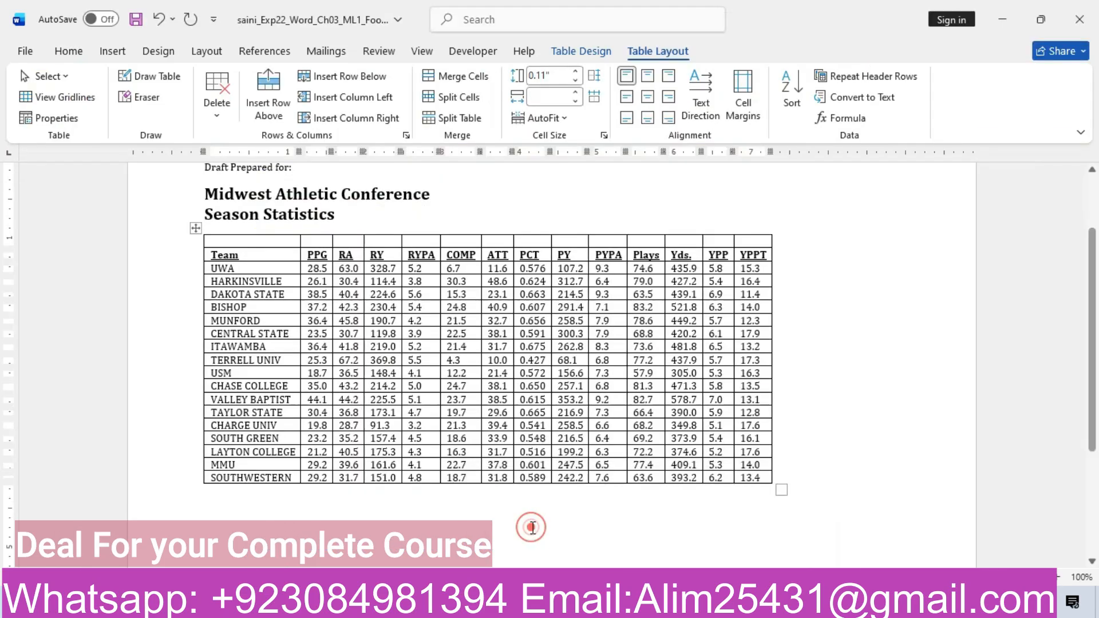
Paste "Offensive Statistics" into the first cell of the new top row, keeping text only.
left_click(275, 241)
key("ctrl+v")
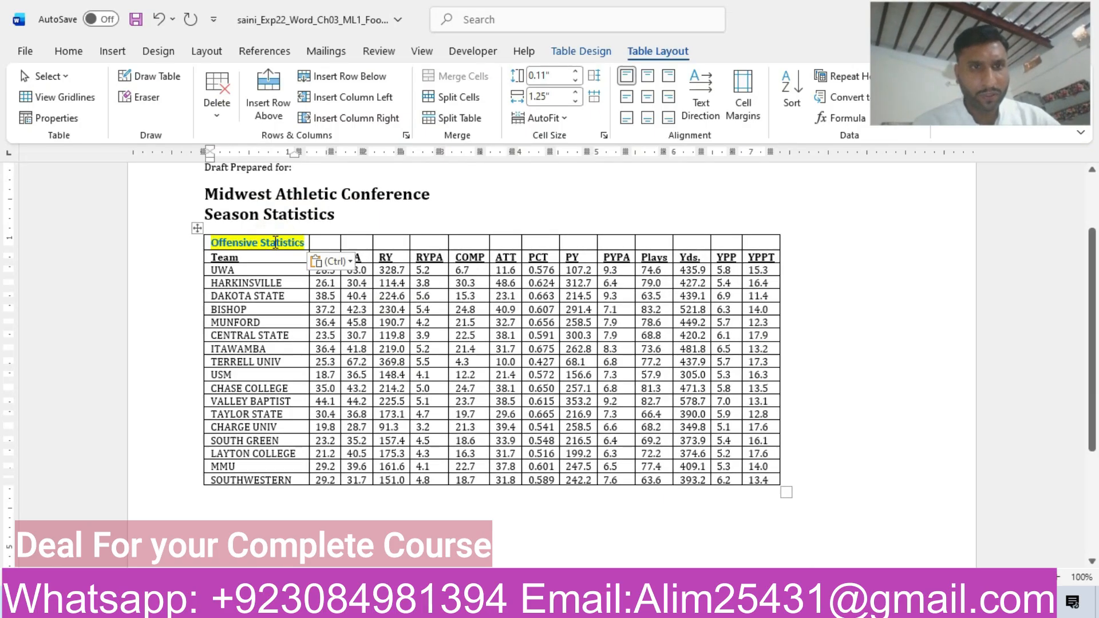
left_click(343, 262)
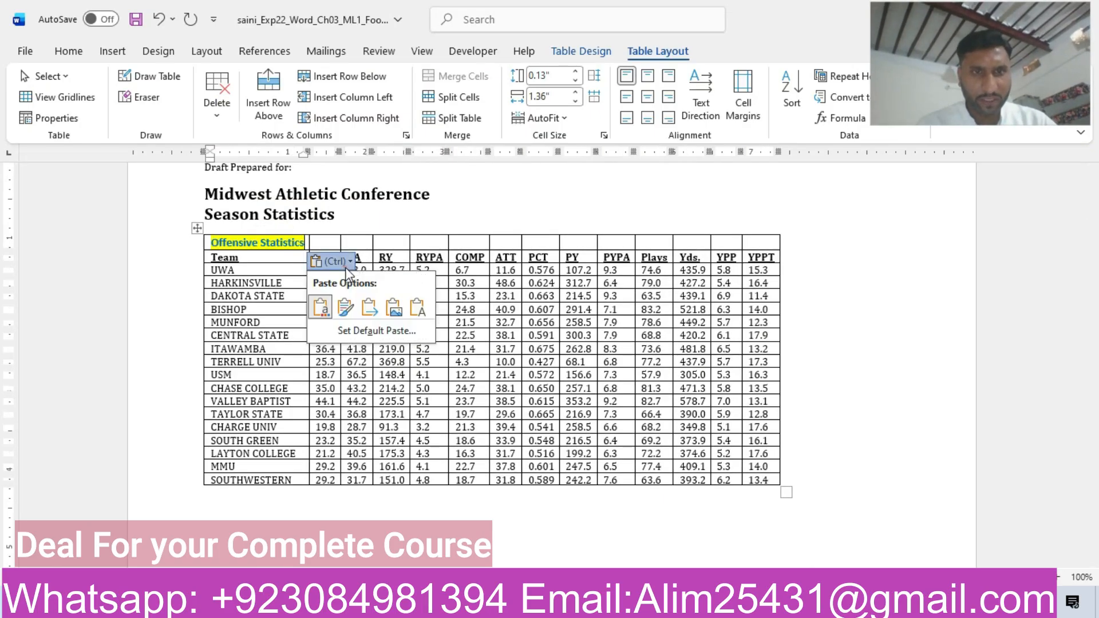
left_click(418, 308)
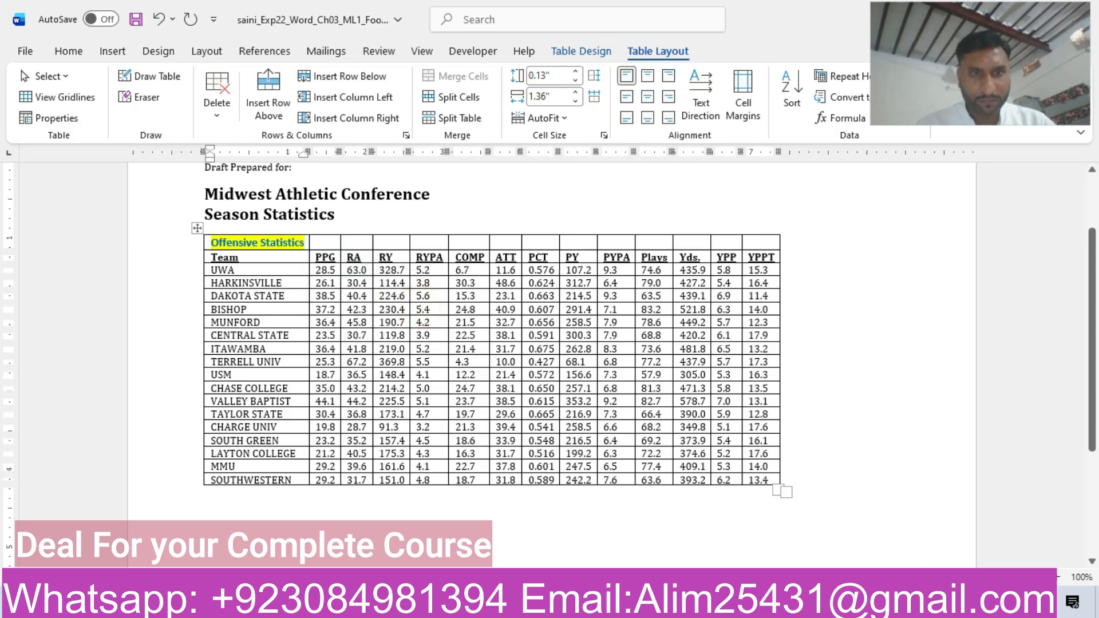
Copy "Rushing Statistics" from the step 5 instructions and paste it as text only into the second cell of the football table's top row.
mouse_move(658, 607)
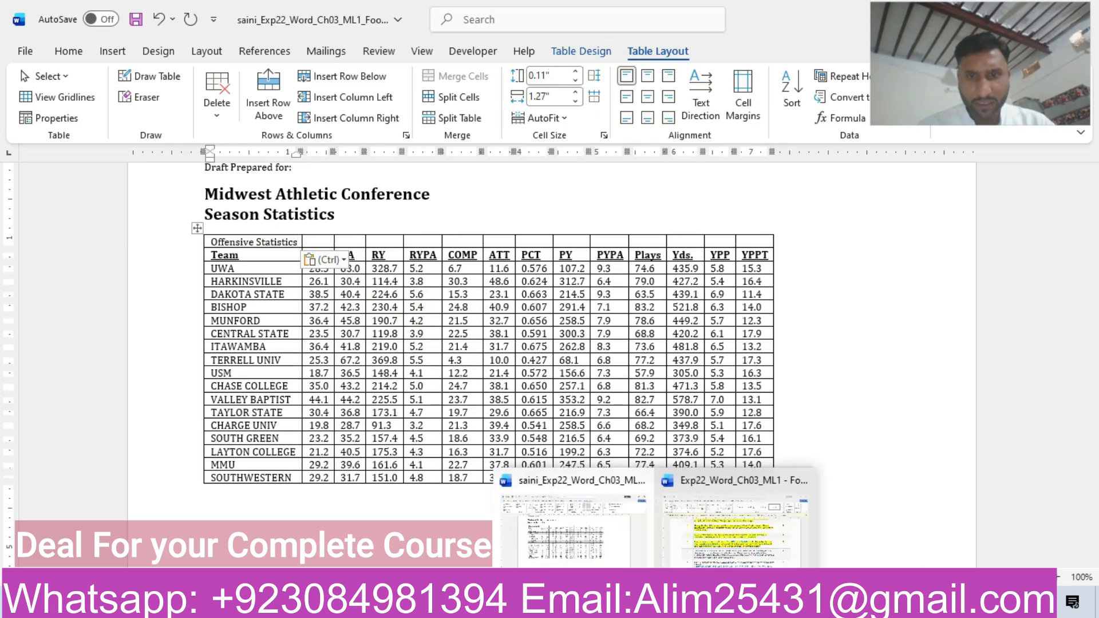
left_click(691, 542)
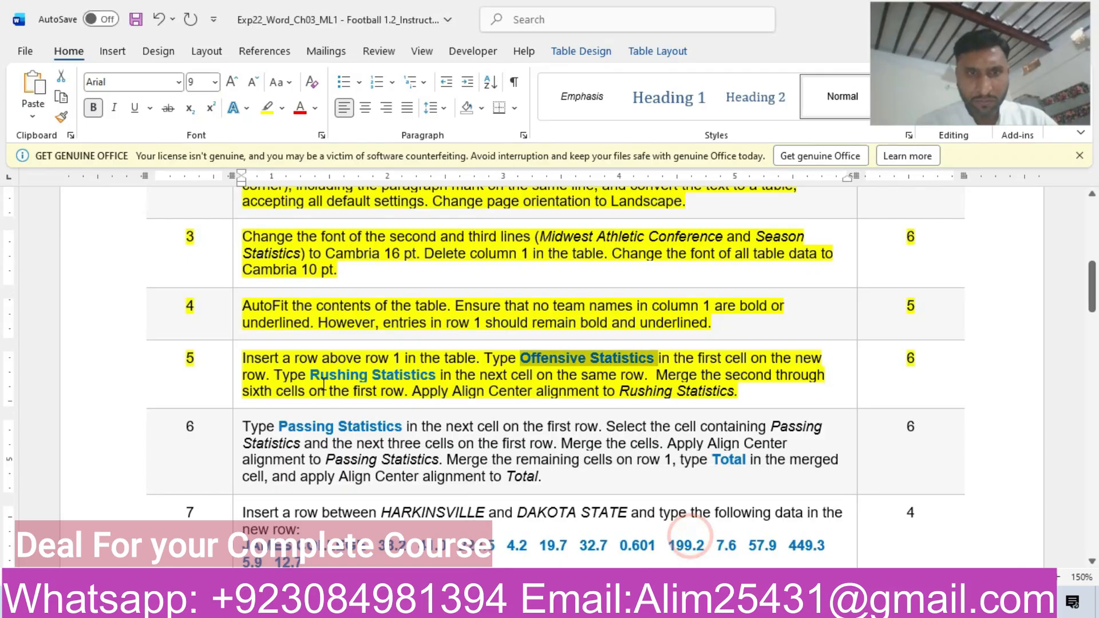
left_click_drag(311, 375, 424, 375)
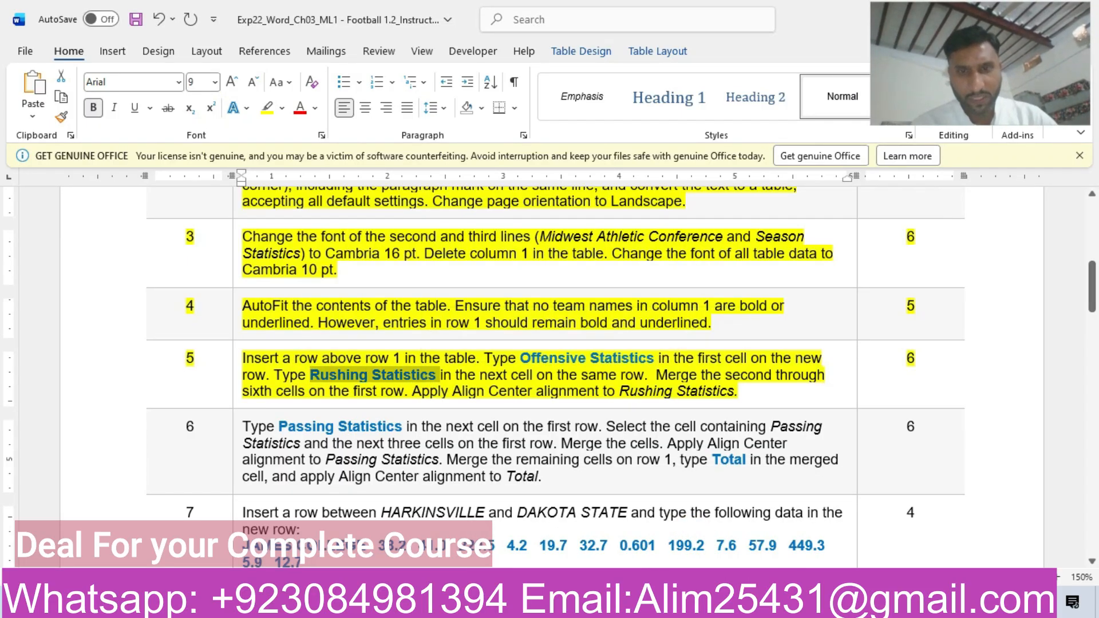
mouse_move(649, 607)
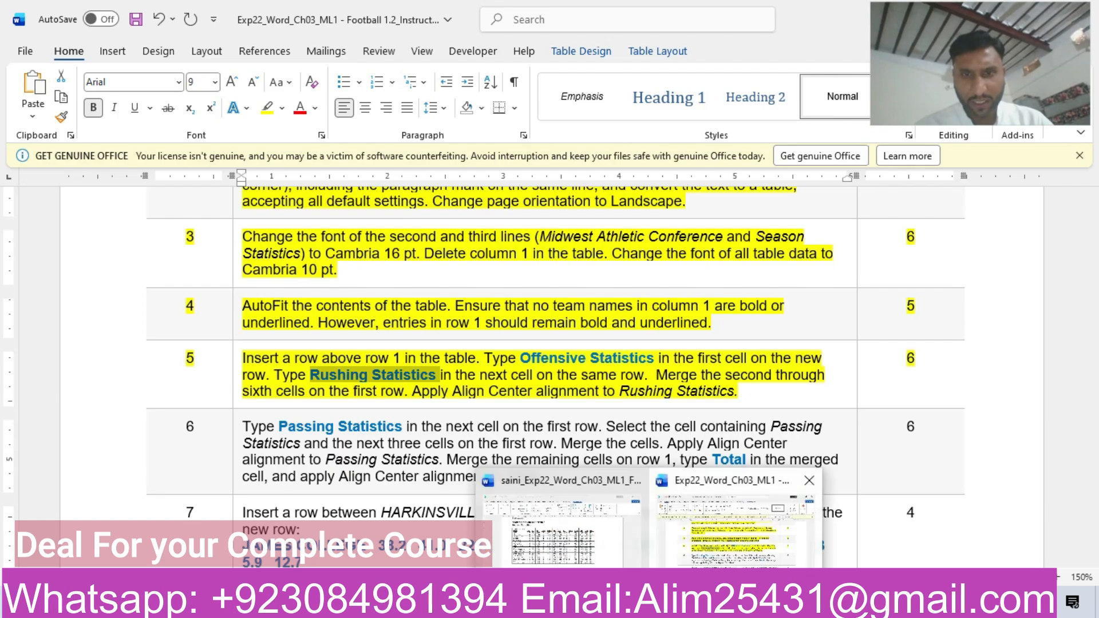
left_click(562, 532)
left_click(315, 242)
key("ctrl+v")
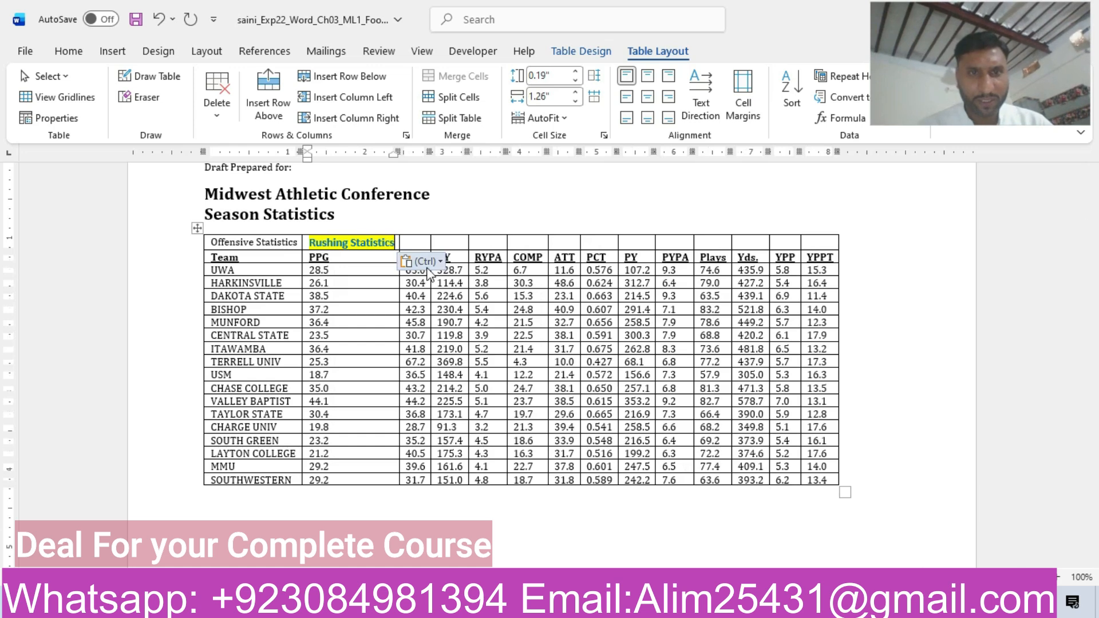
left_click(425, 262)
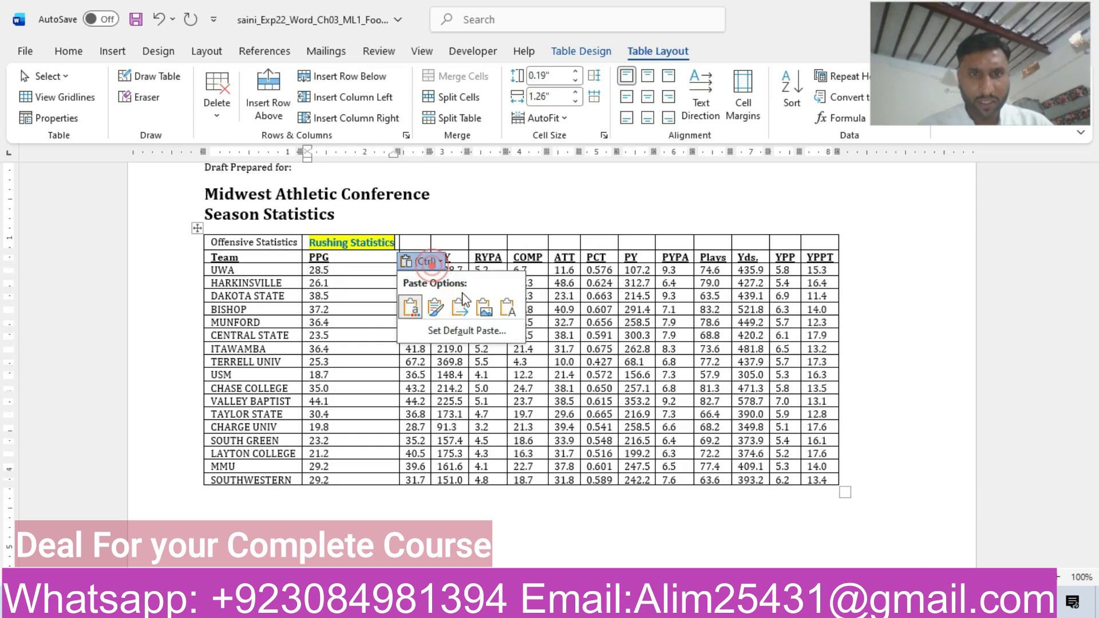
left_click(515, 315)
Recheck the step 5 instructions, then merge the football table's Rushing Statistics cell with the blank cells beside it through the ATT column.
mouse_move(649, 606)
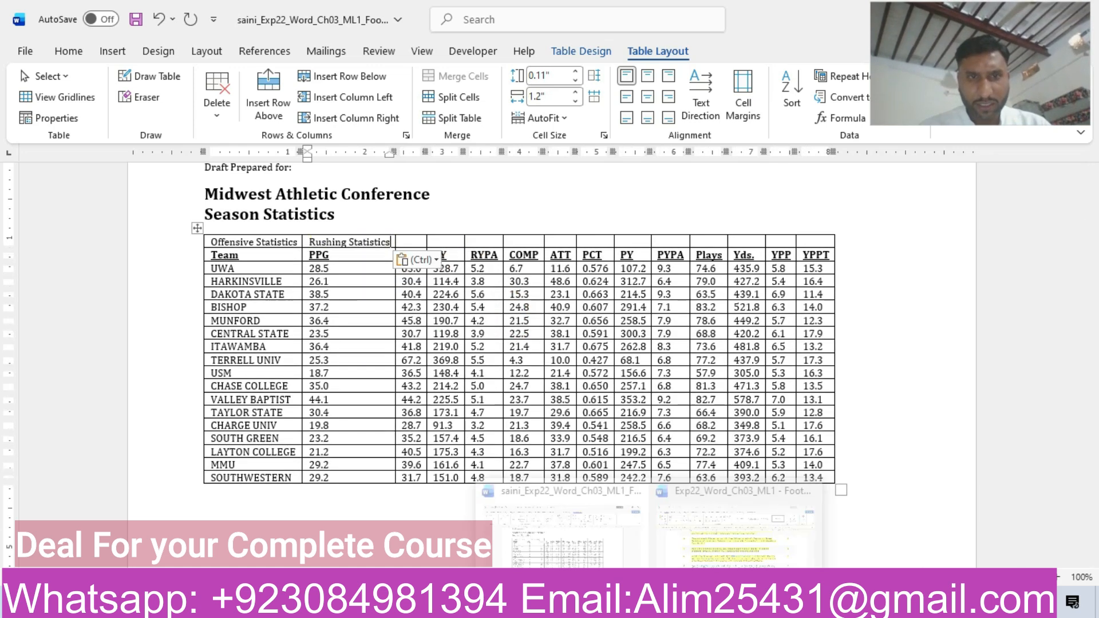
left_click(738, 526)
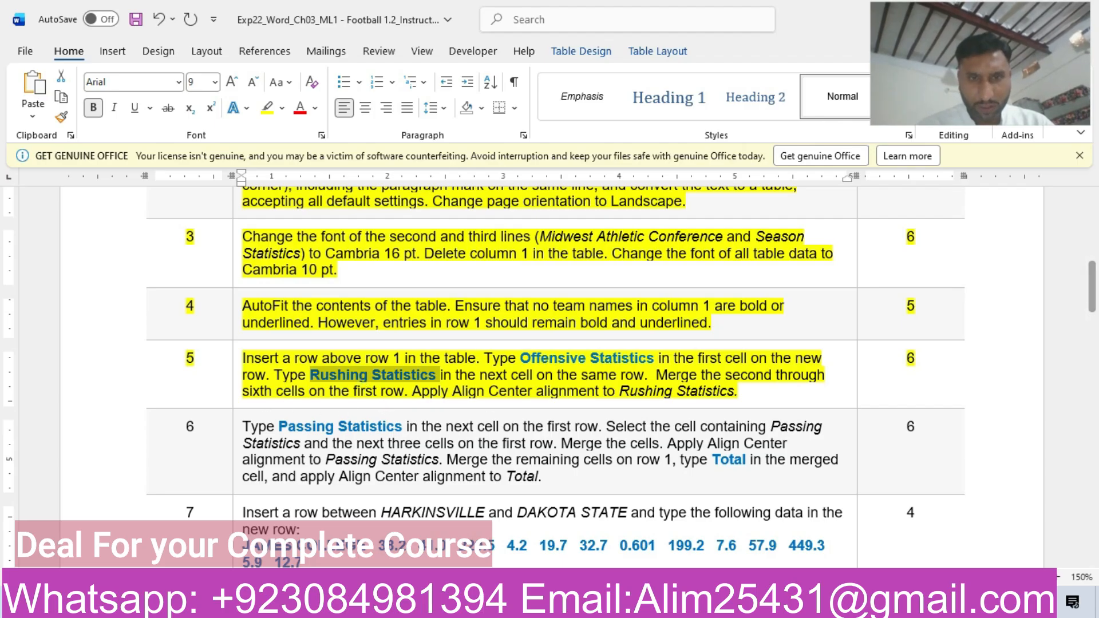
mouse_move(650, 599)
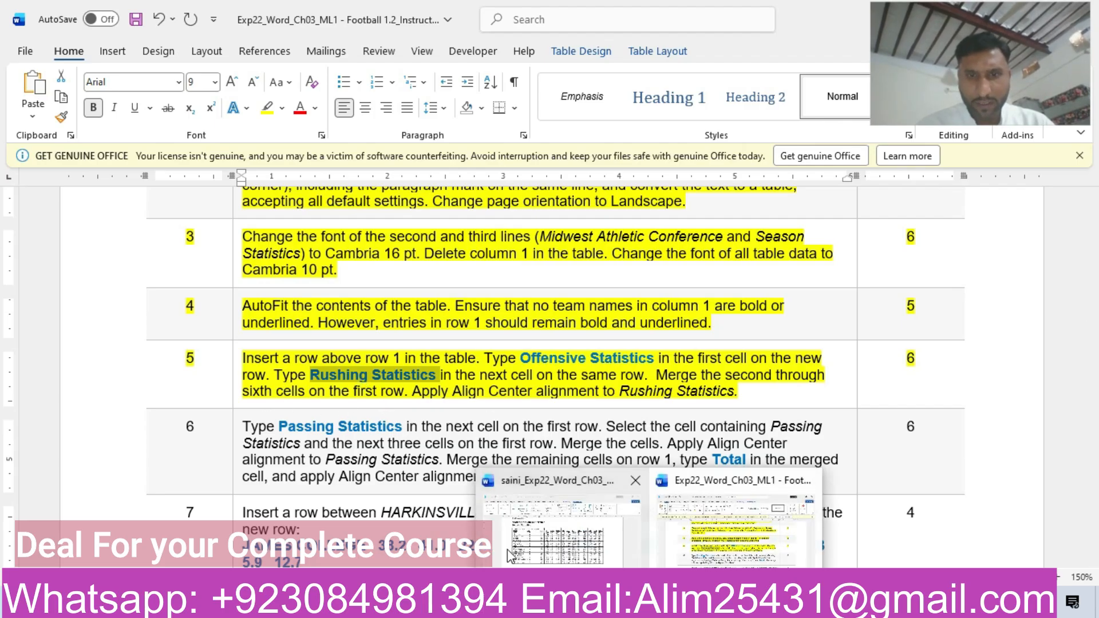
left_click(507, 548)
left_click_drag(365, 242, 568, 241)
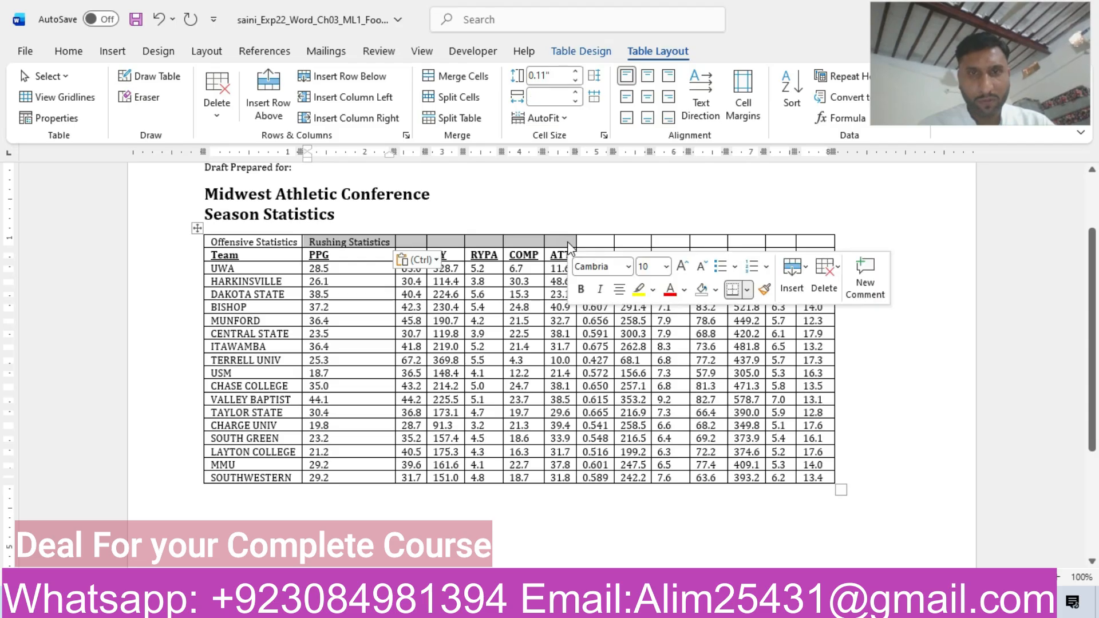
right_click(567, 242)
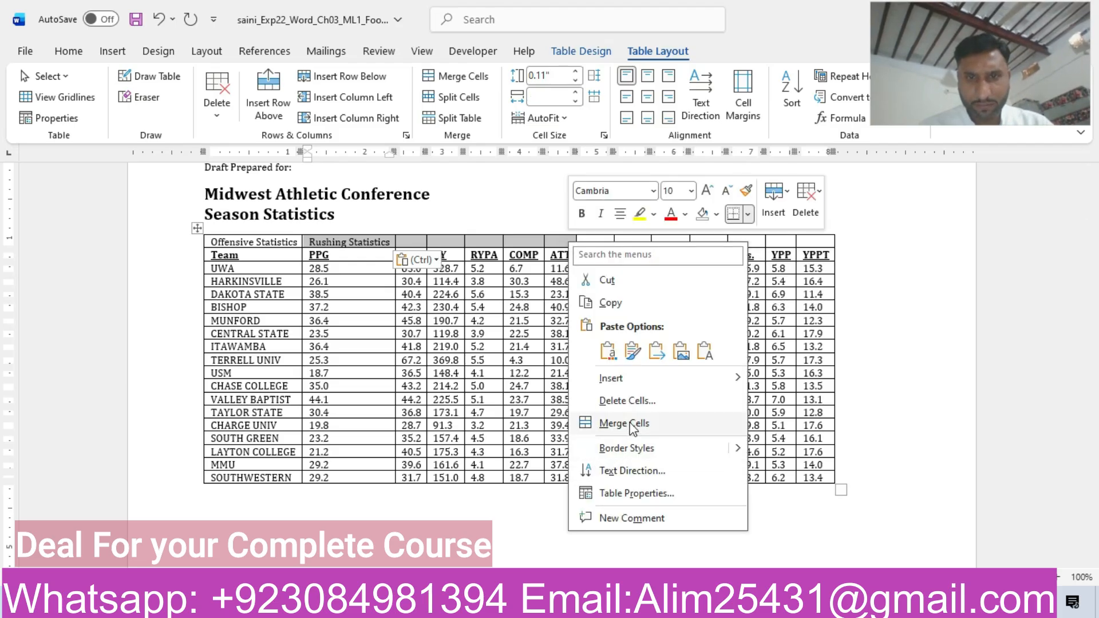
left_click(624, 423)
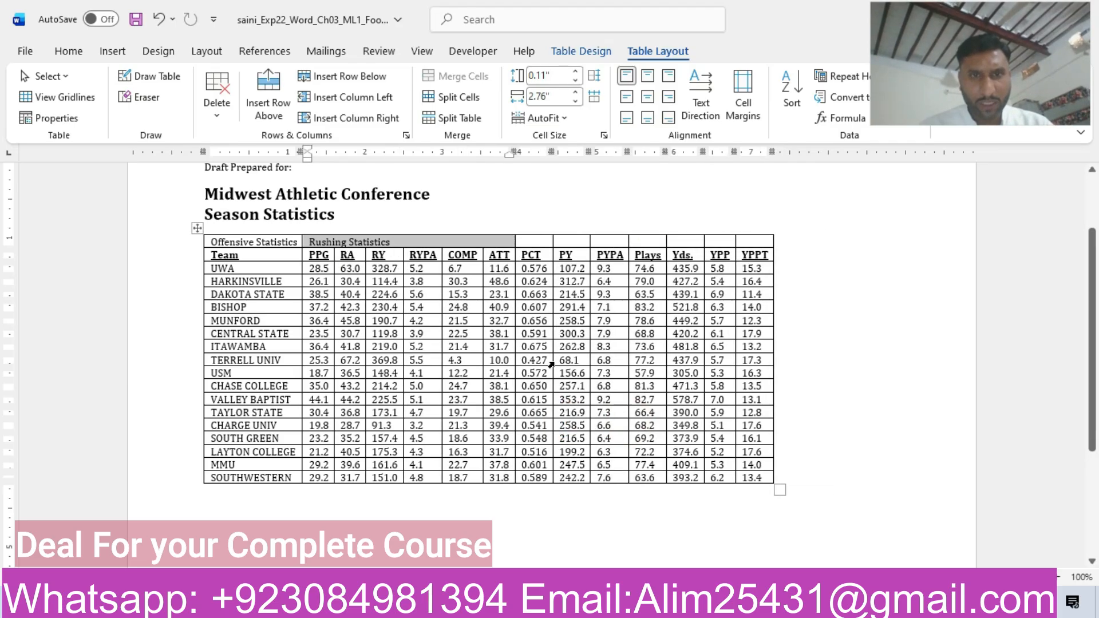
Recheck the alignment requirement in step 5 and center Rushing Statistics within its merged cell in the football document.
mouse_move(648, 605)
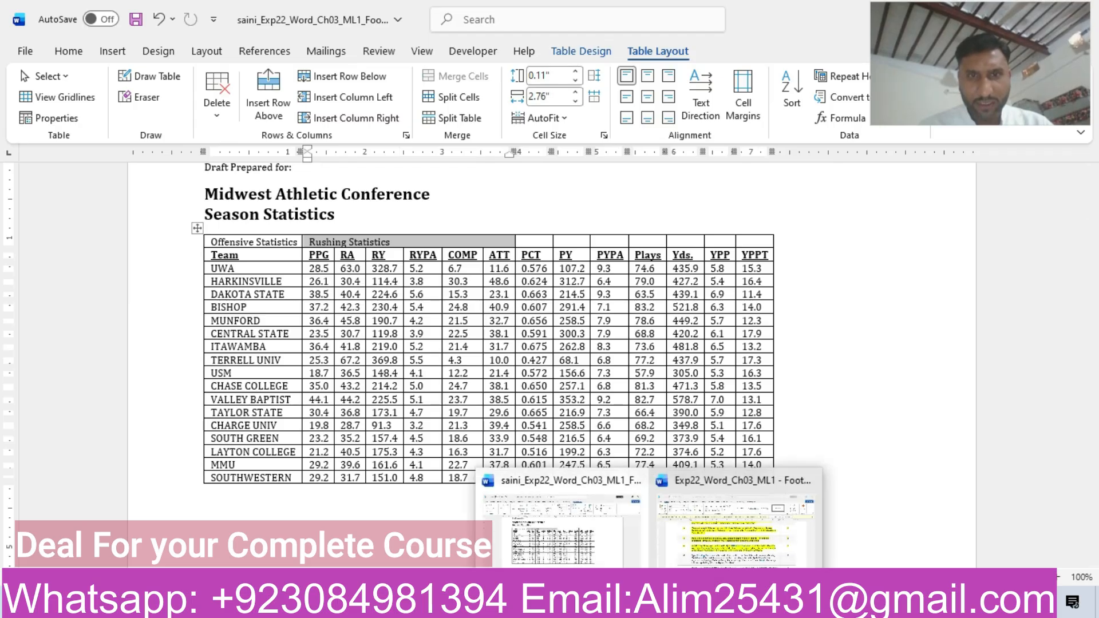
left_click(581, 542)
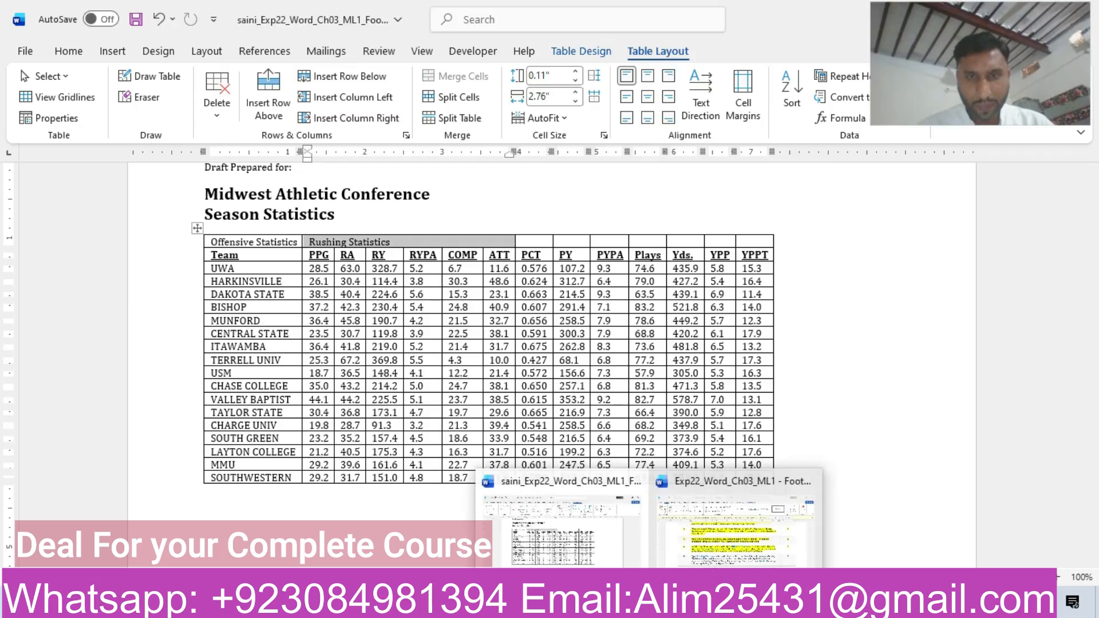
left_click(829, 544)
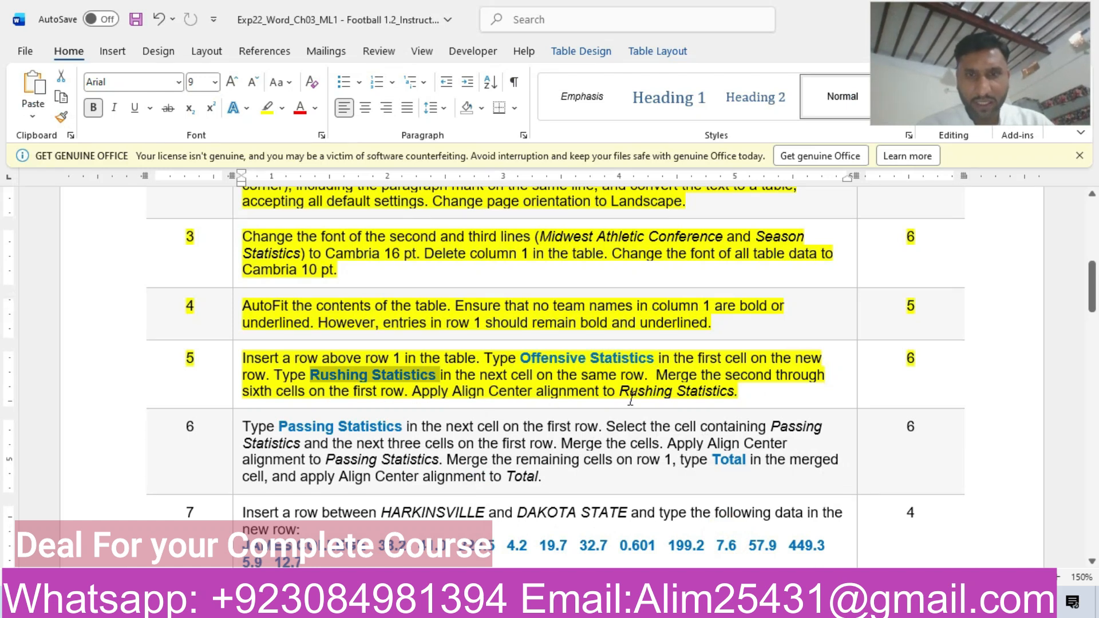
mouse_move(649, 604)
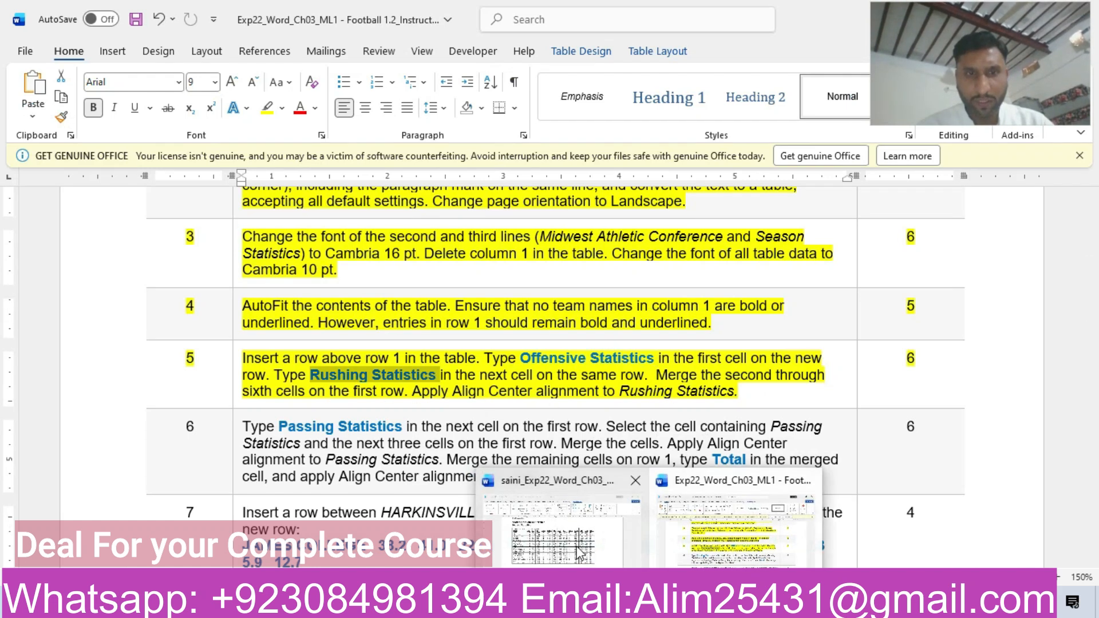
left_click(547, 539)
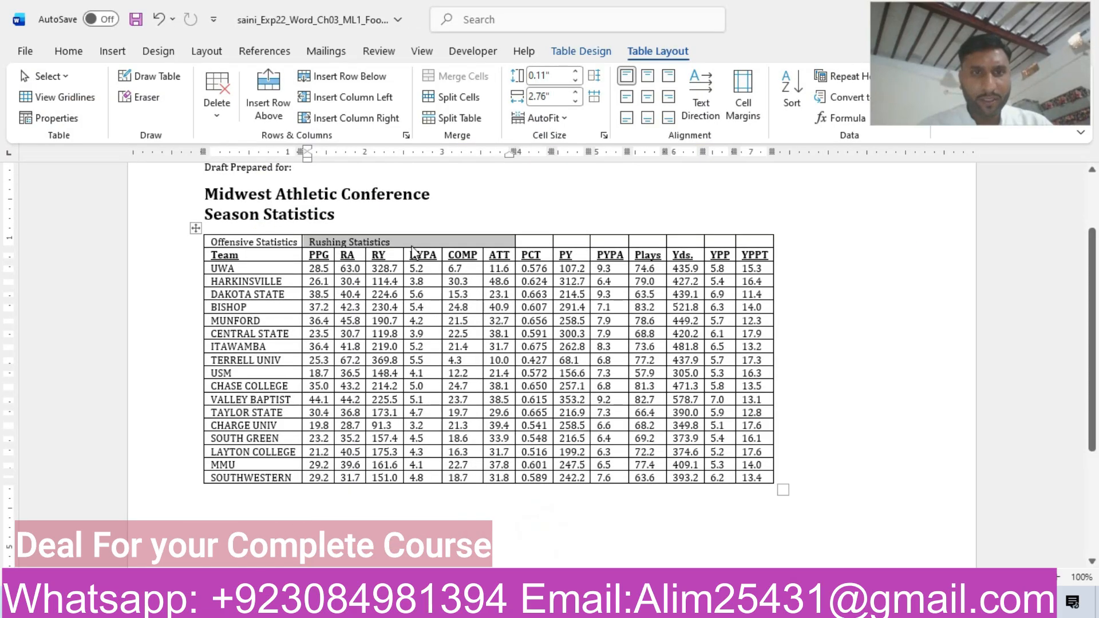
left_click(69, 51)
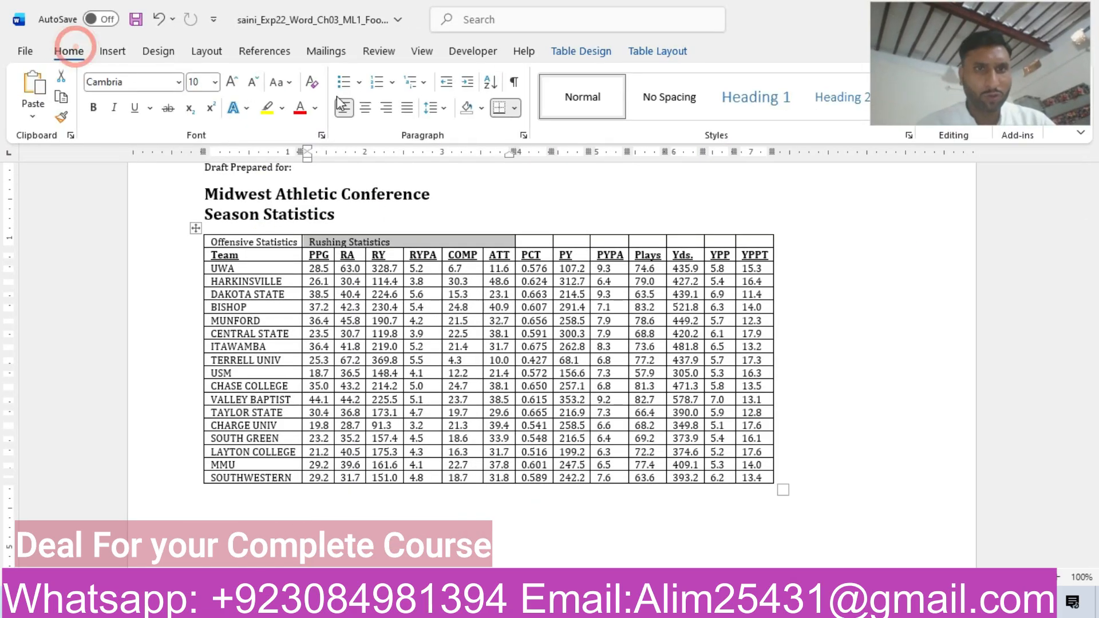
left_click(366, 111)
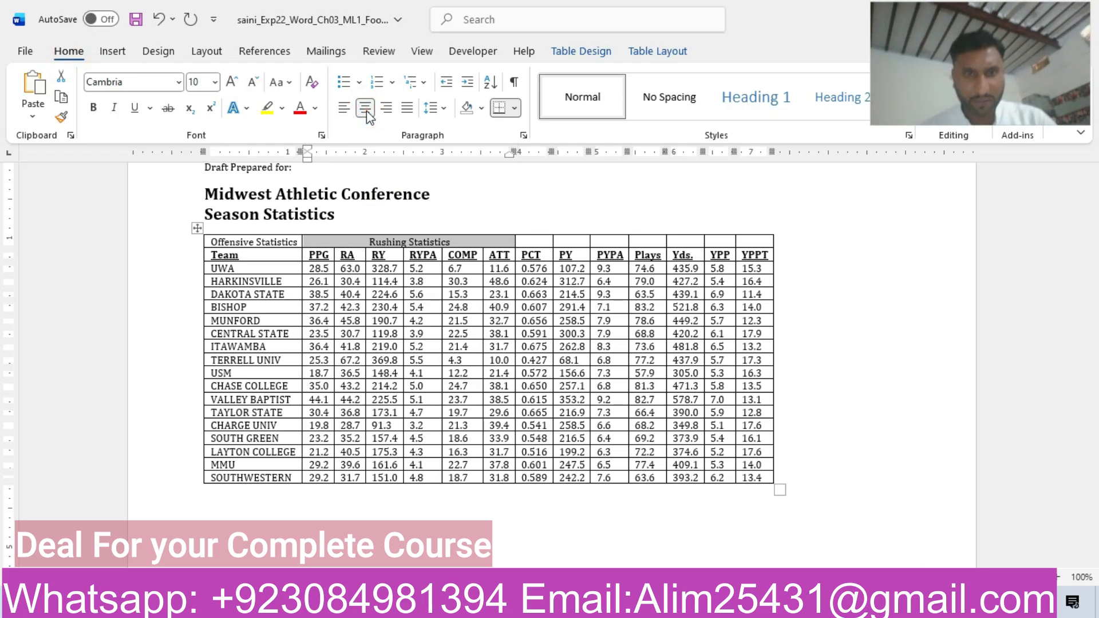
Highlight the whole step 6 row in yellow in the instructions document.
mouse_move(648, 604)
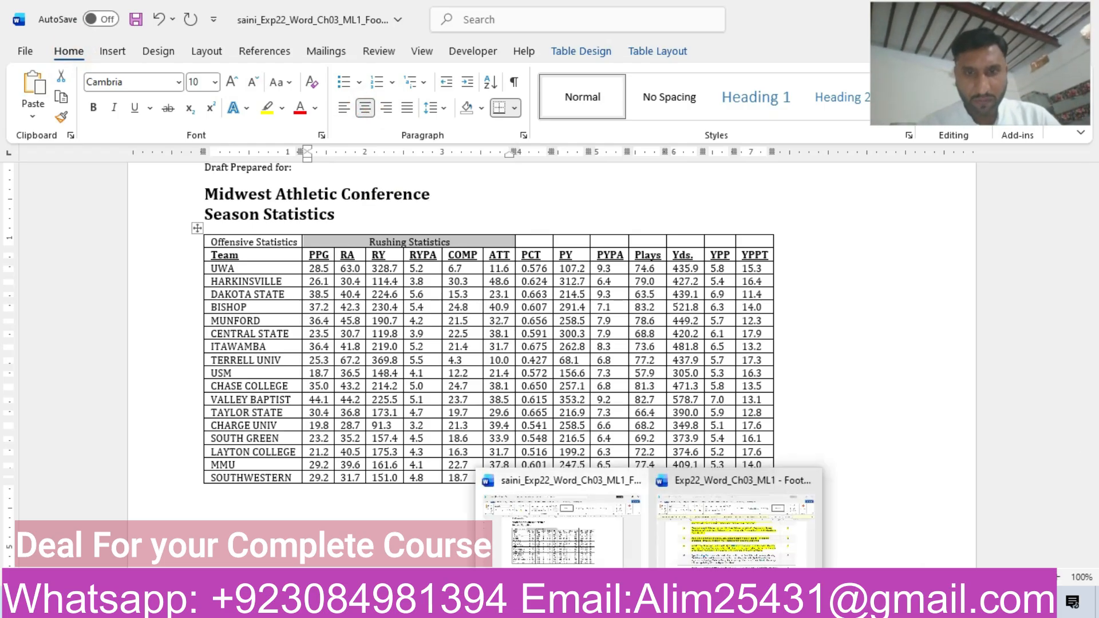
left_click(719, 550)
left_click(116, 440)
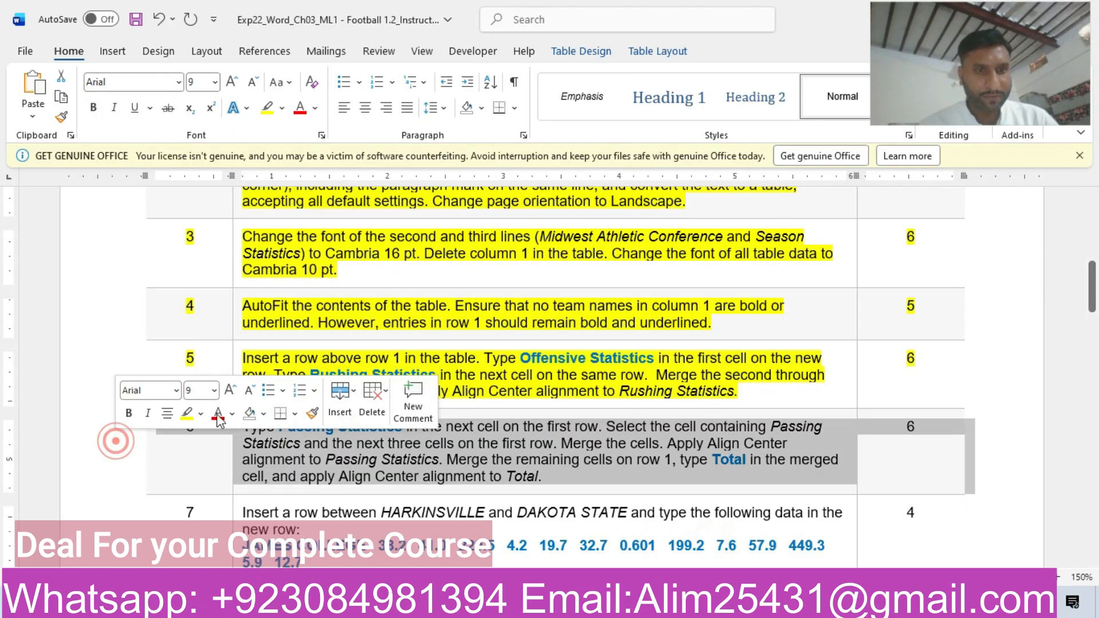
left_click(187, 415)
left_click(293, 443)
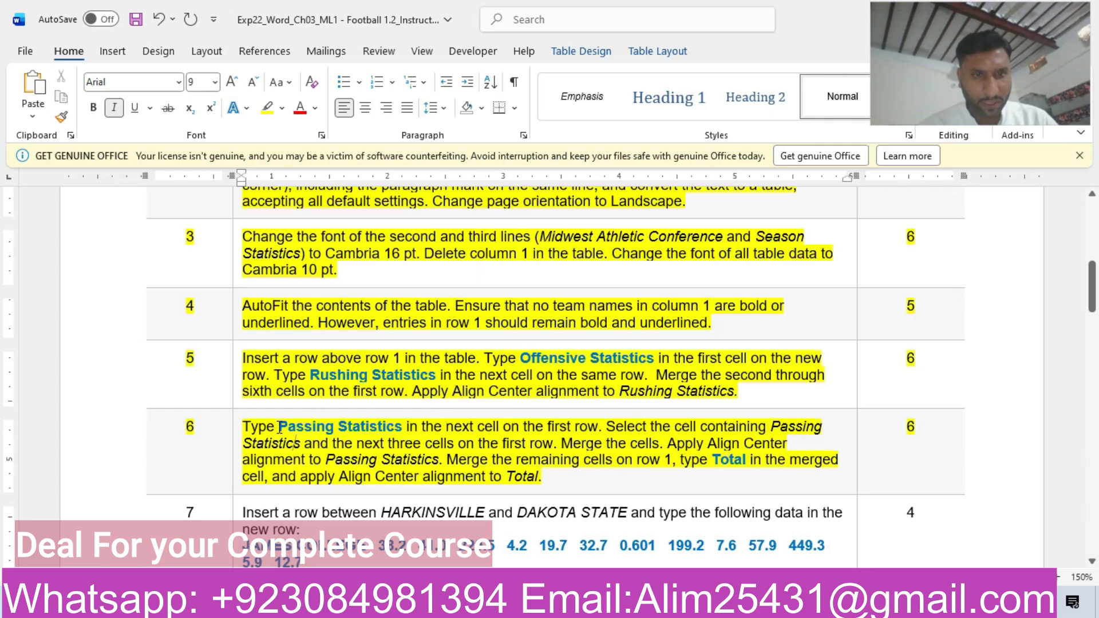
Copy "Passing Statistics" from the step 6 instructions and paste it as text only into the football table's top-row cell above PCT.
left_click_drag(307, 431, 393, 426)
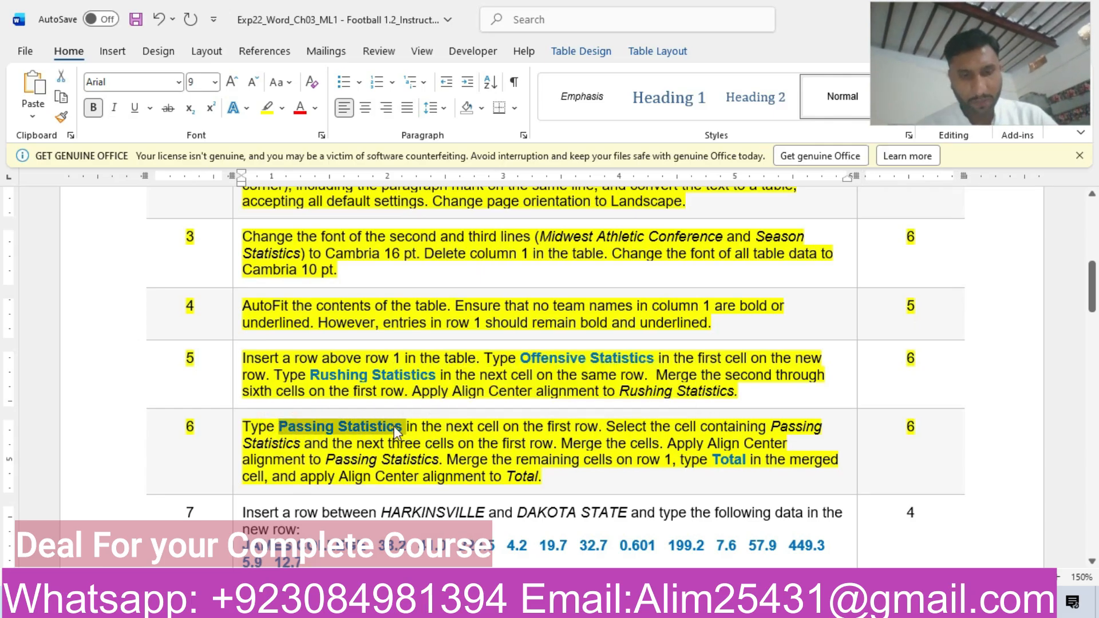
mouse_move(648, 604)
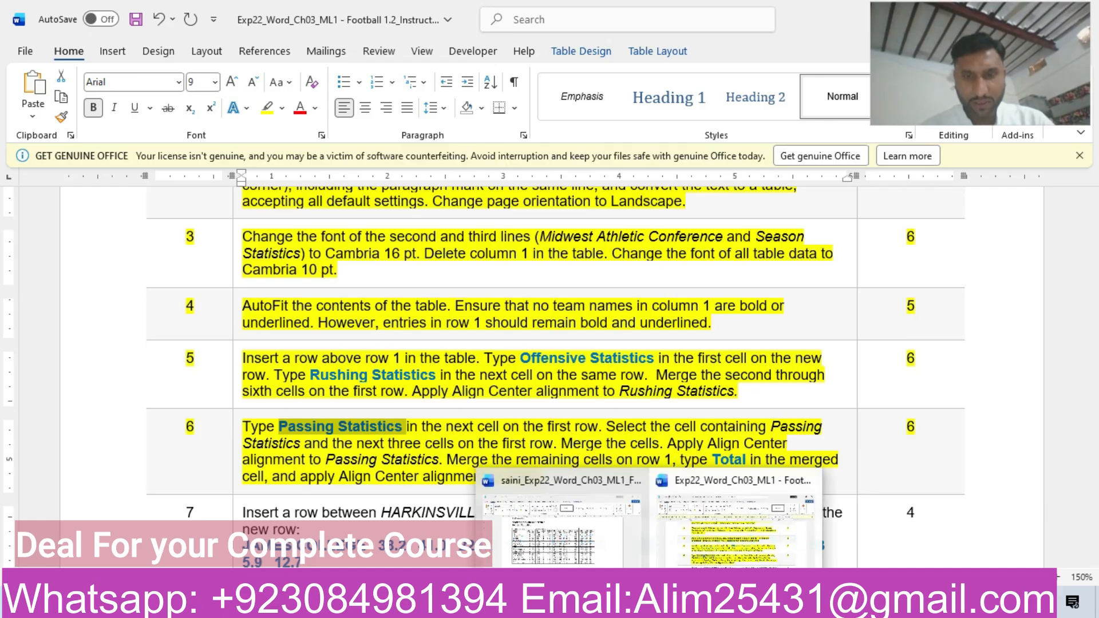
left_click(572, 540)
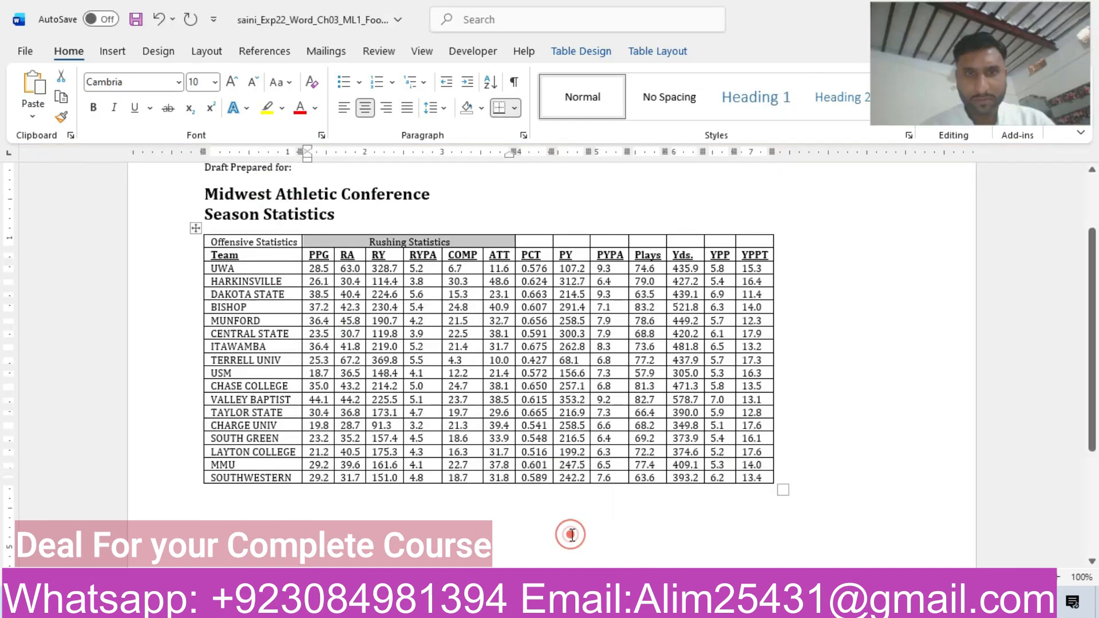
left_click(528, 238)
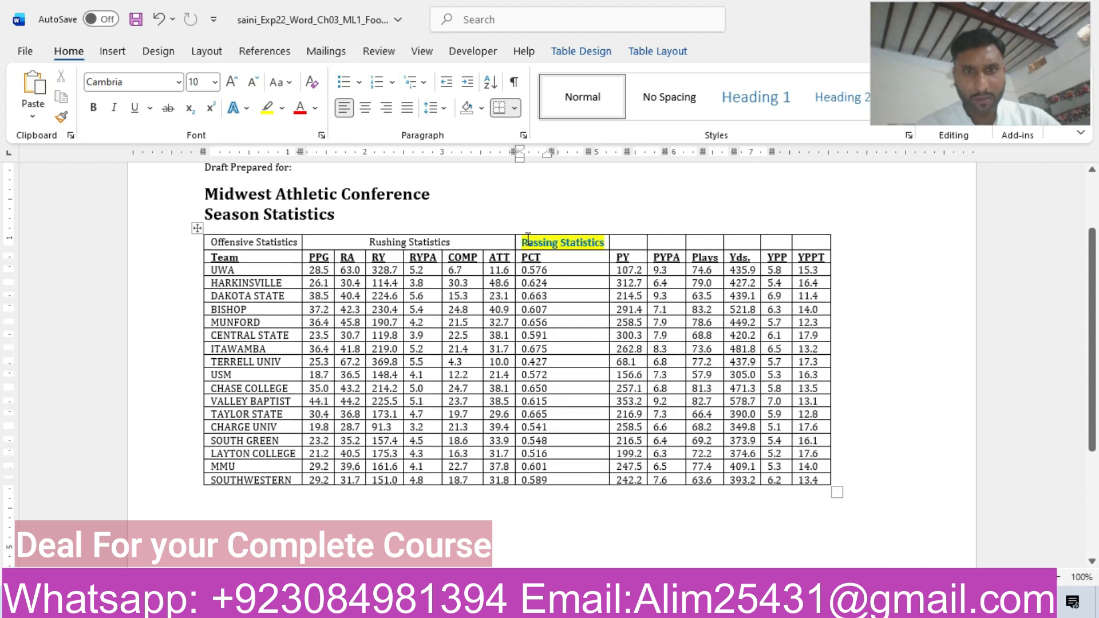
key("ctrl+v")
left_click(632, 262)
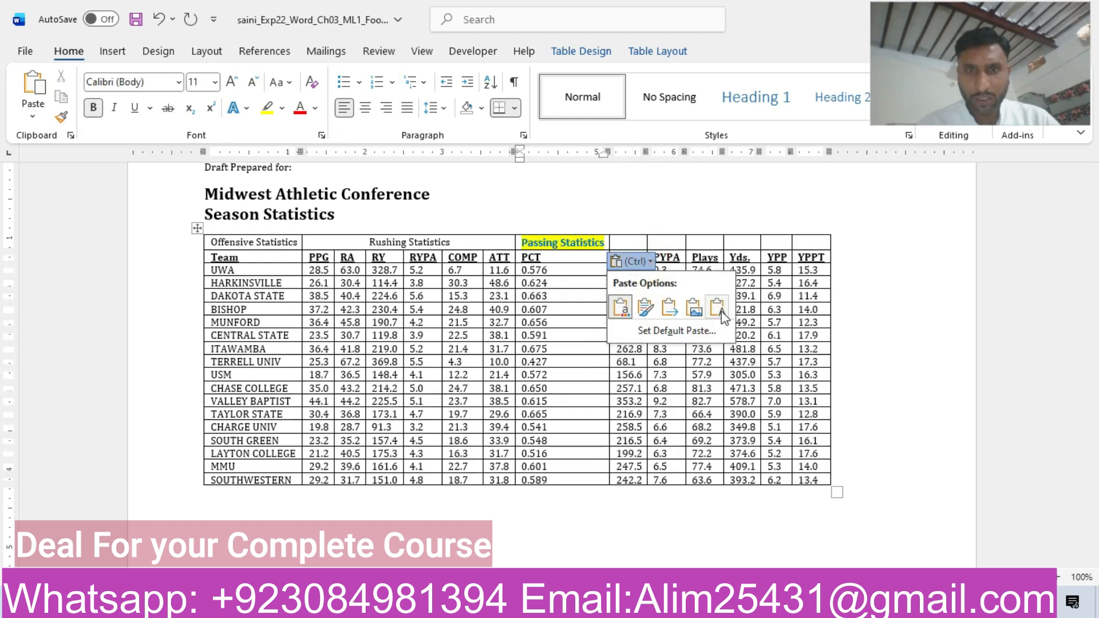
left_click(719, 309)
Following step 6, merge the Passing Statistics cell with the next three top-row cells and center its text.
mouse_move(649, 608)
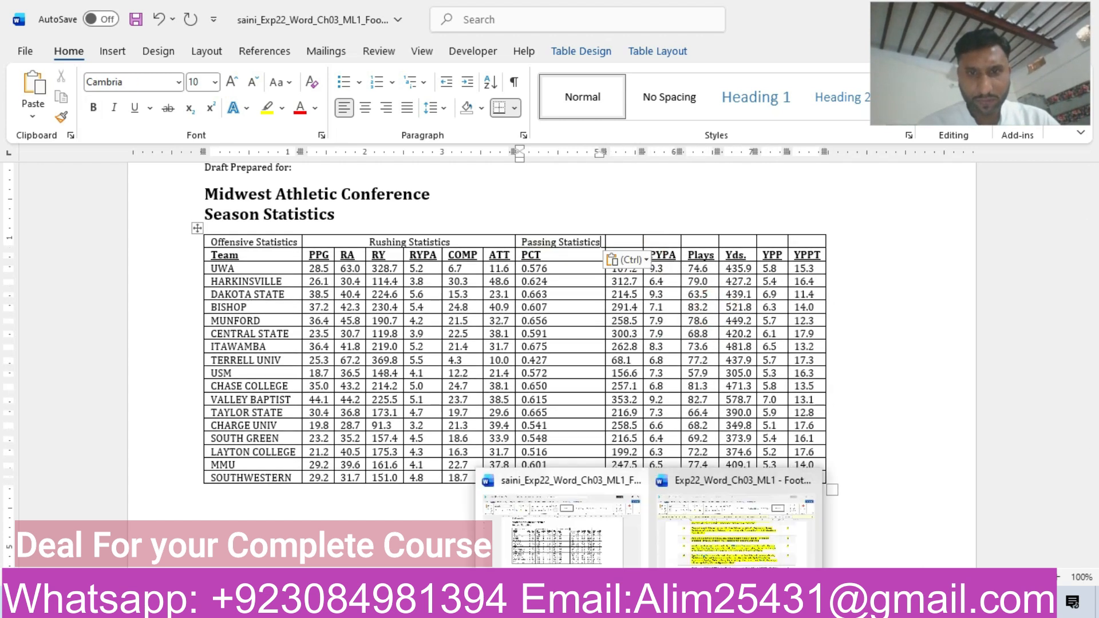
left_click(689, 535)
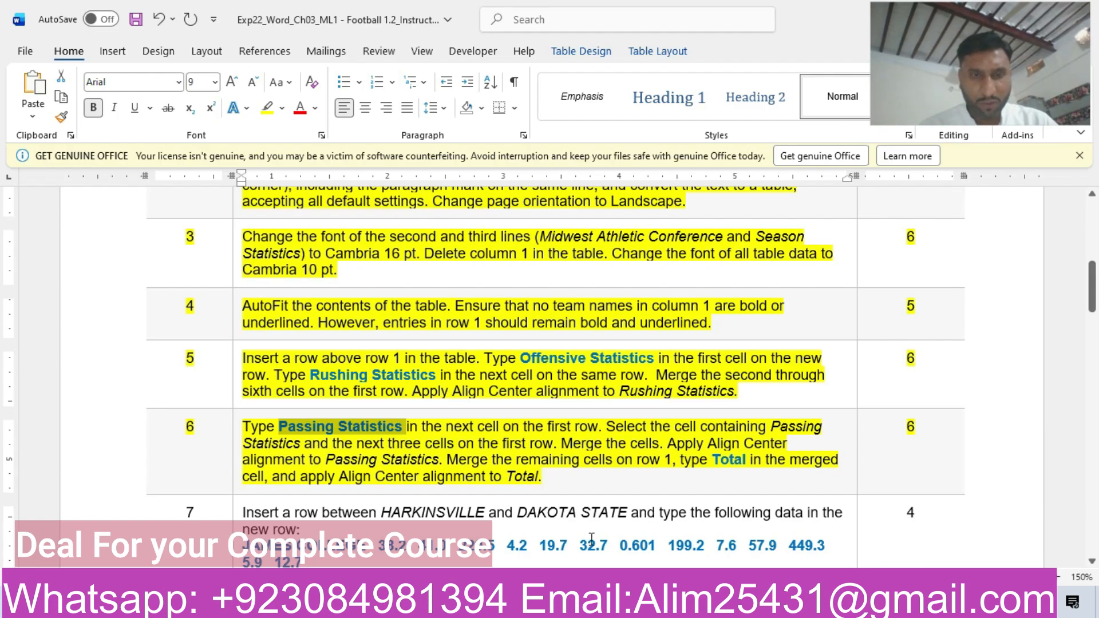
mouse_move(648, 603)
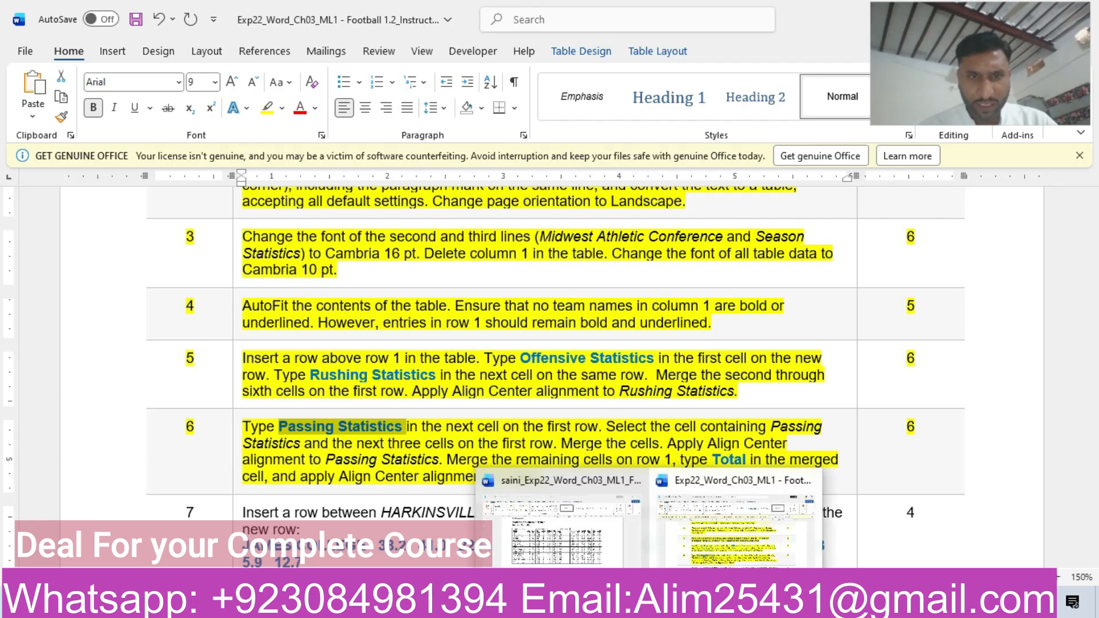
left_click(577, 529)
left_click_drag(571, 232, 656, 240)
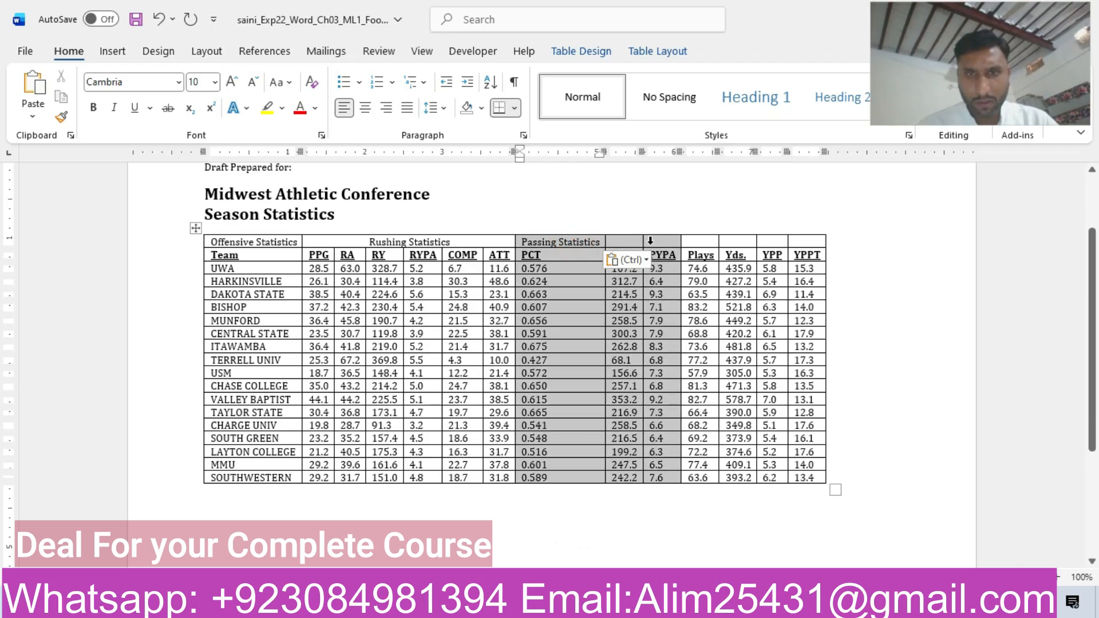
left_click(581, 238)
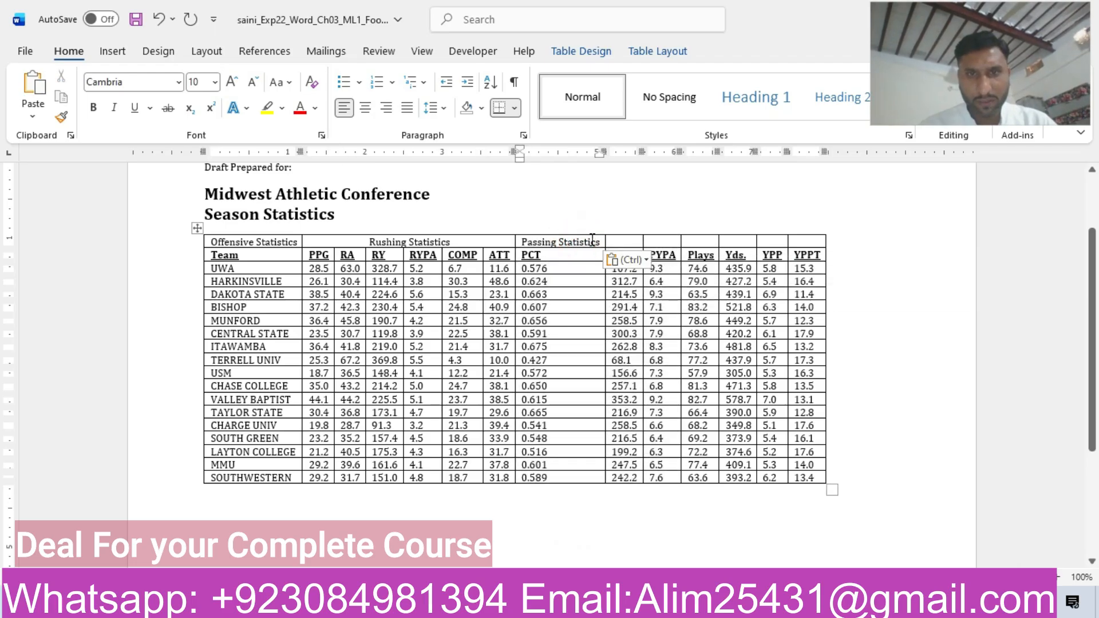
left_click_drag(601, 239, 676, 237)
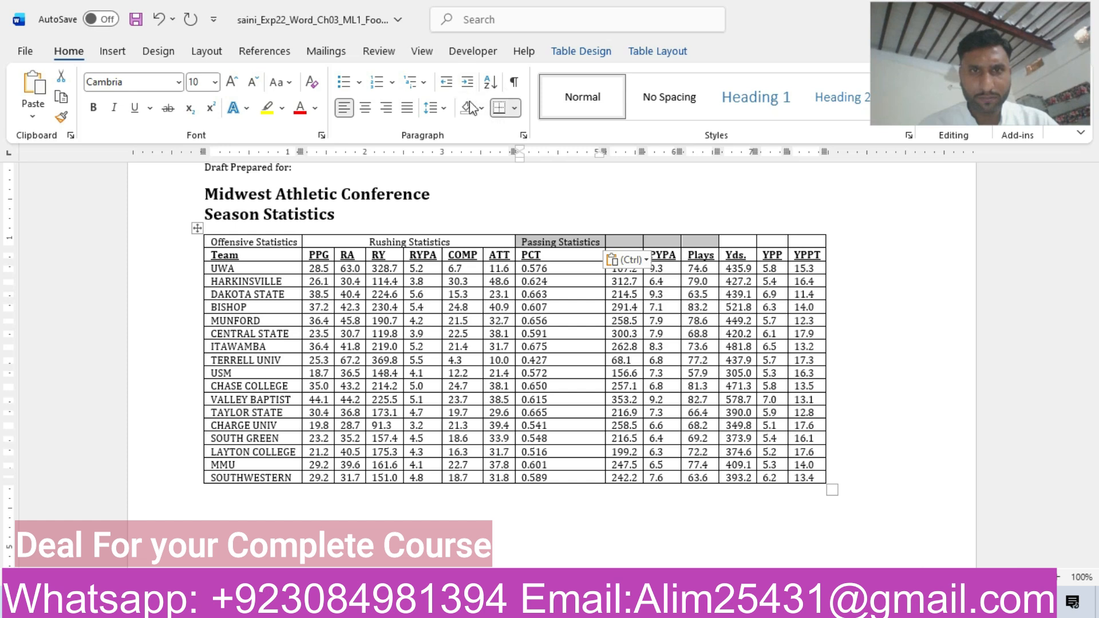
right_click(589, 241)
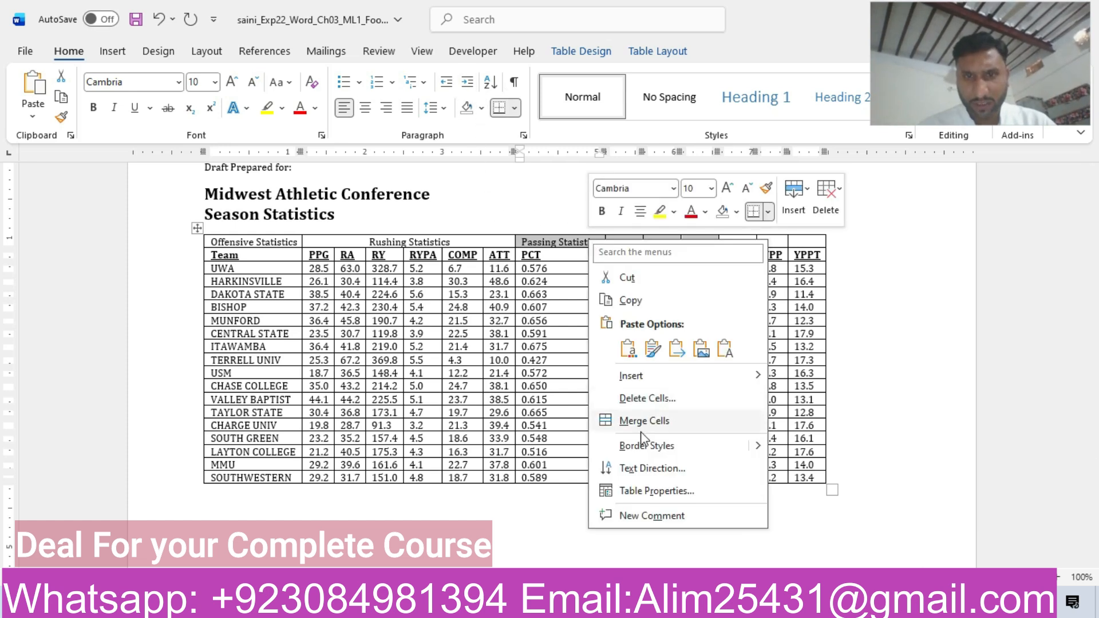
left_click(653, 421)
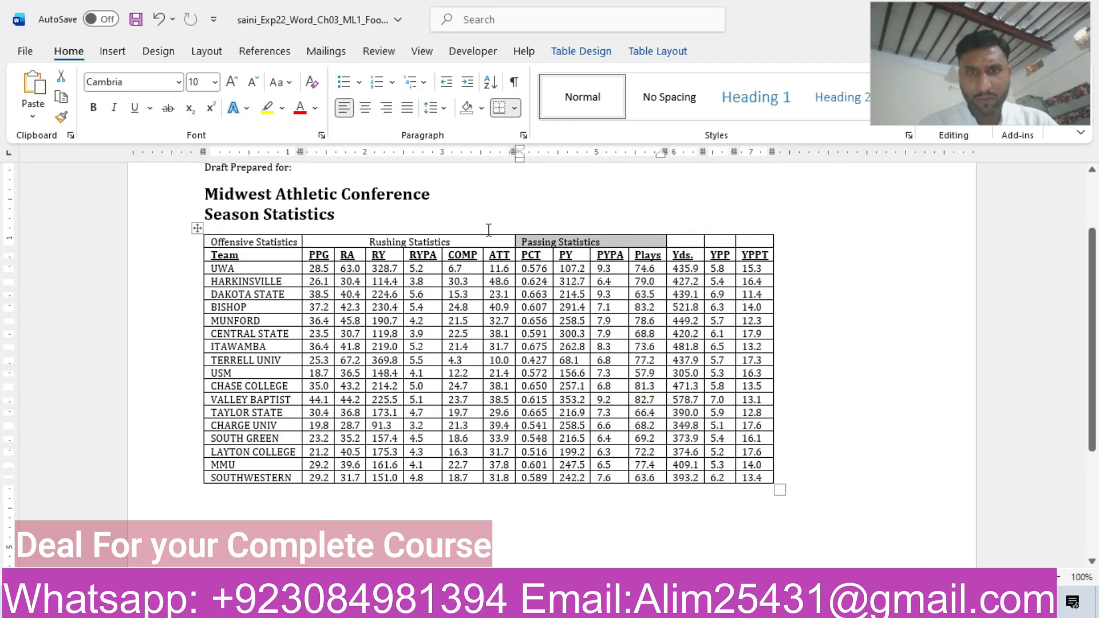
left_click(365, 108)
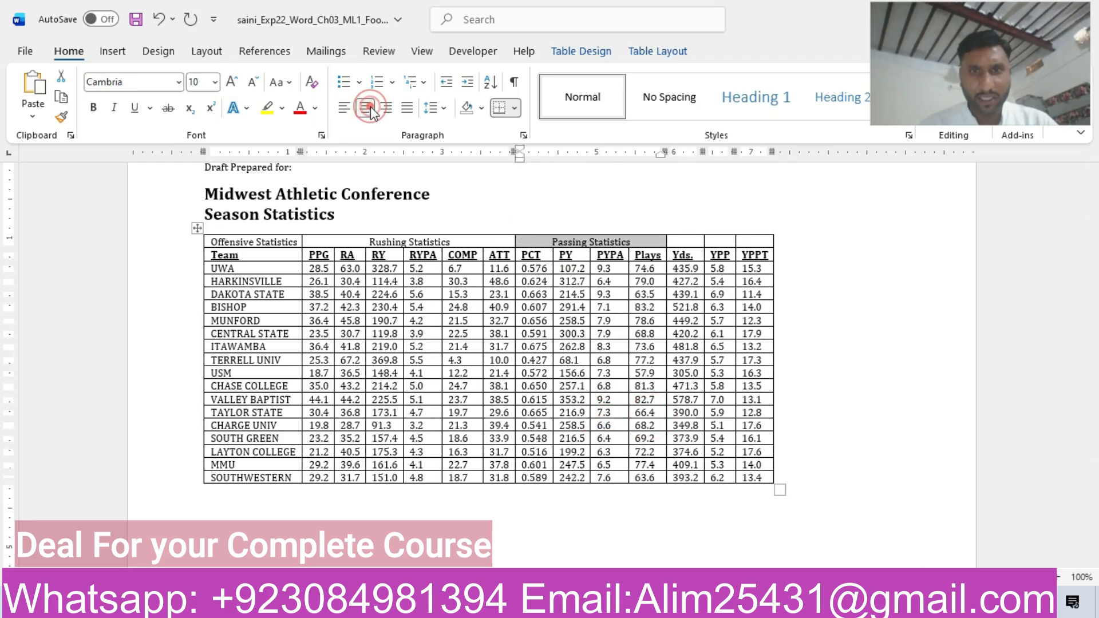
Copy the word "Total" from the step 6 instructions and return to the football document.
mouse_move(649, 605)
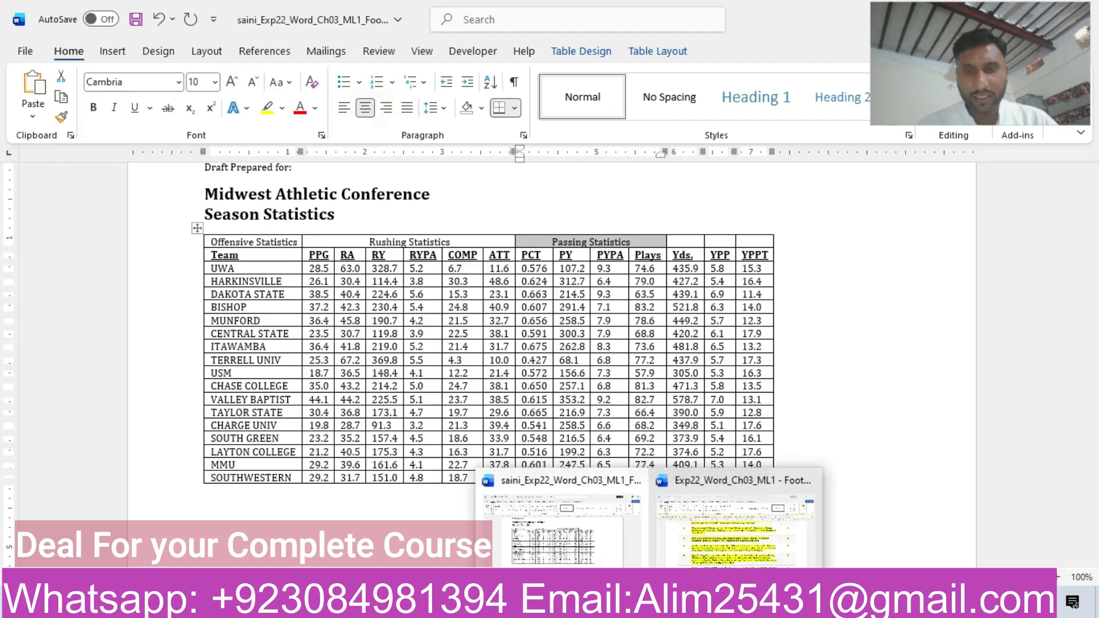
left_click(752, 525)
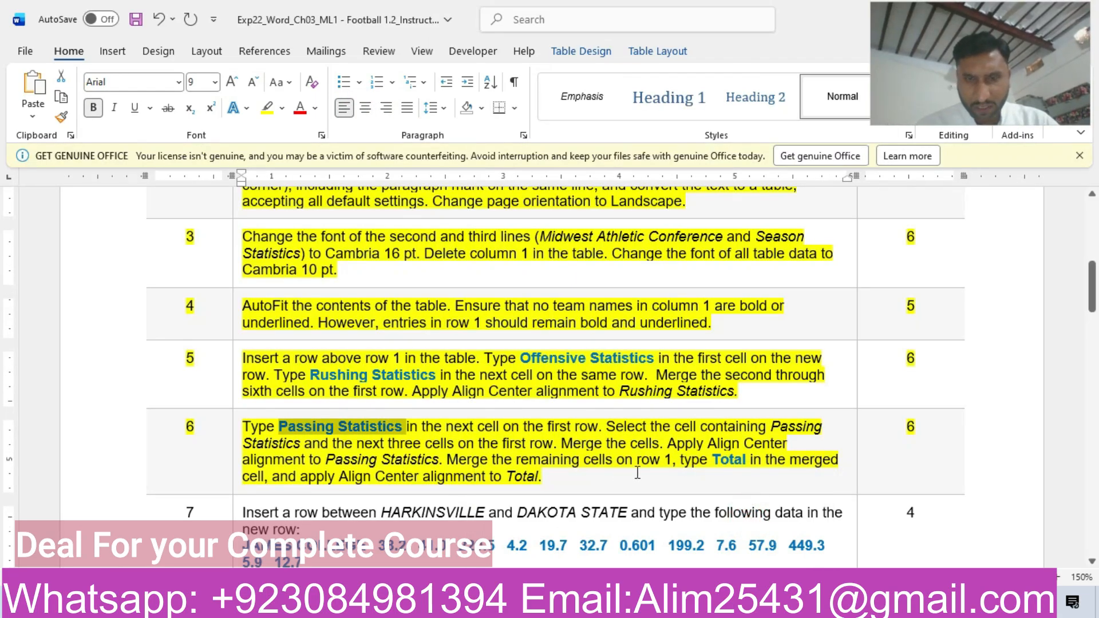
left_click_drag(712, 460, 747, 467)
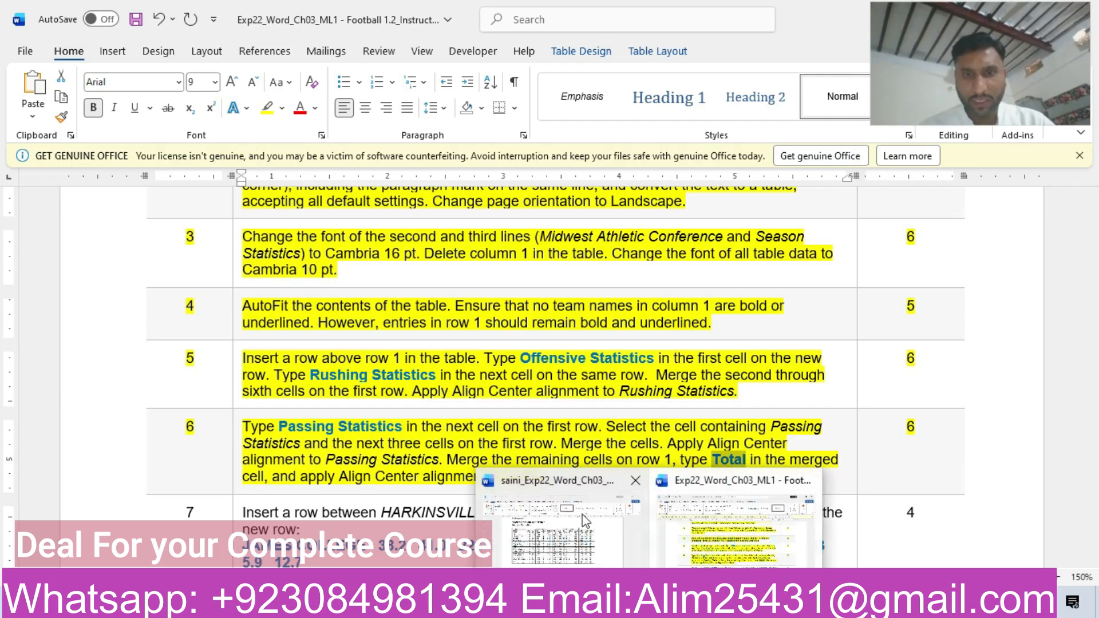
left_click(726, 531)
Merge the three remaining empty top-row cells above Yds., YPP and YPPT in the football table.
left_click(682, 243)
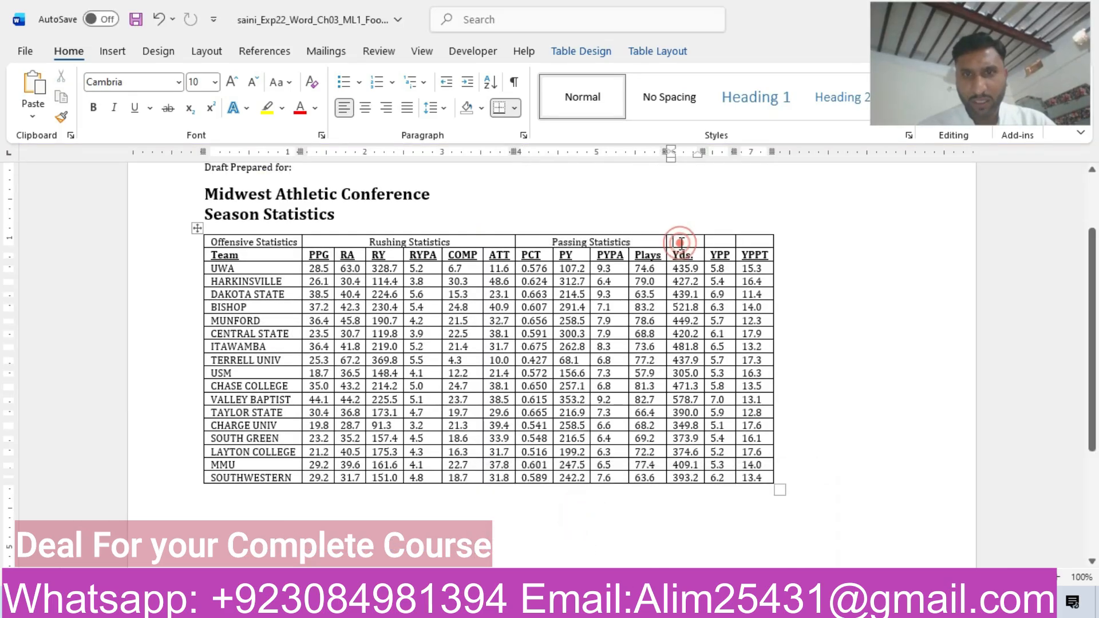
left_click_drag(681, 243, 746, 233)
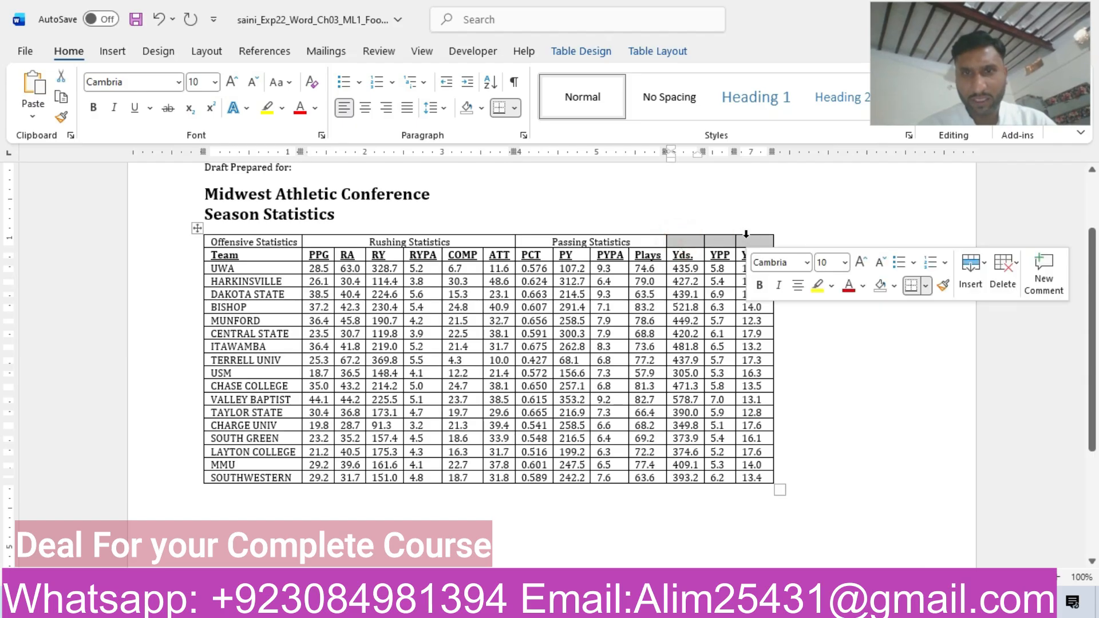
right_click(746, 234)
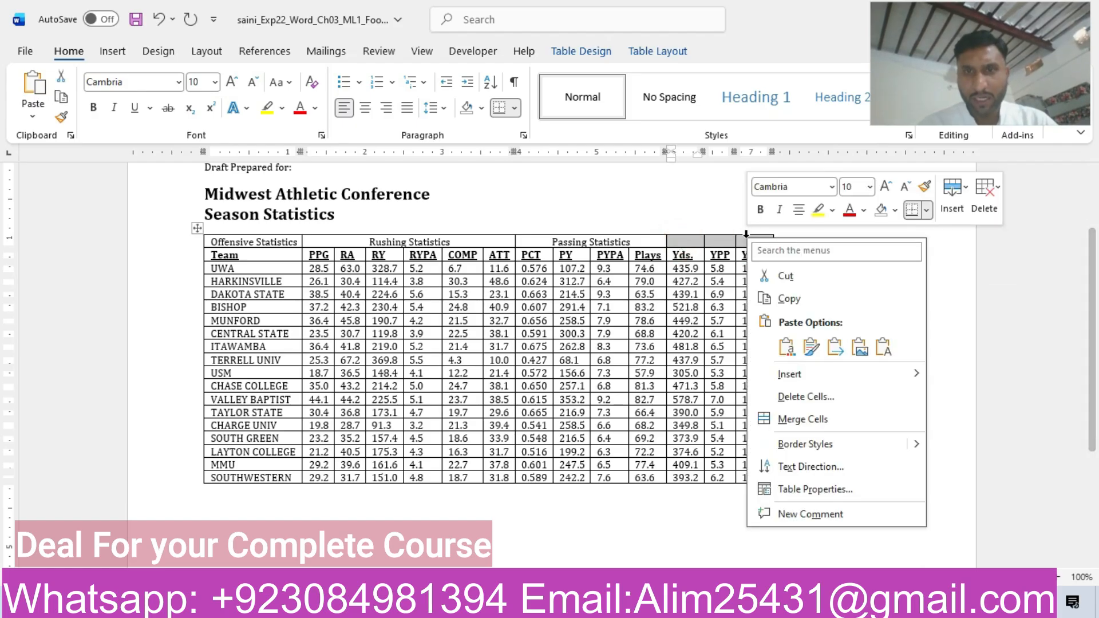
left_click(800, 423)
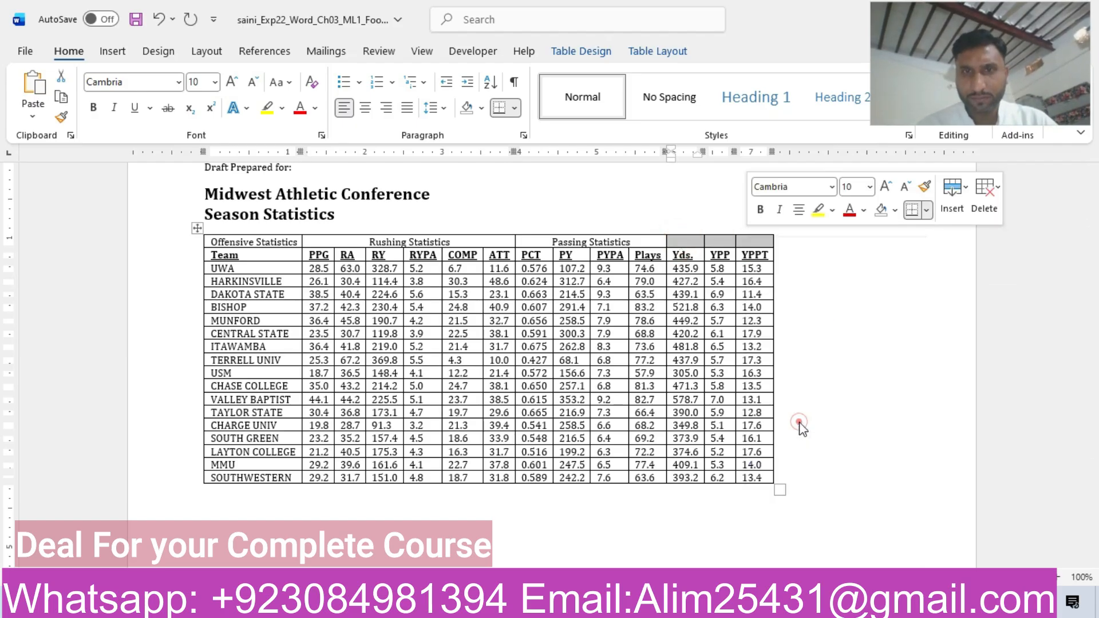
Paste "Total" as text only into the merged cell above Yds., YPP and YPPT, and center it.
left_click(707, 245)
key("ctrl+v")
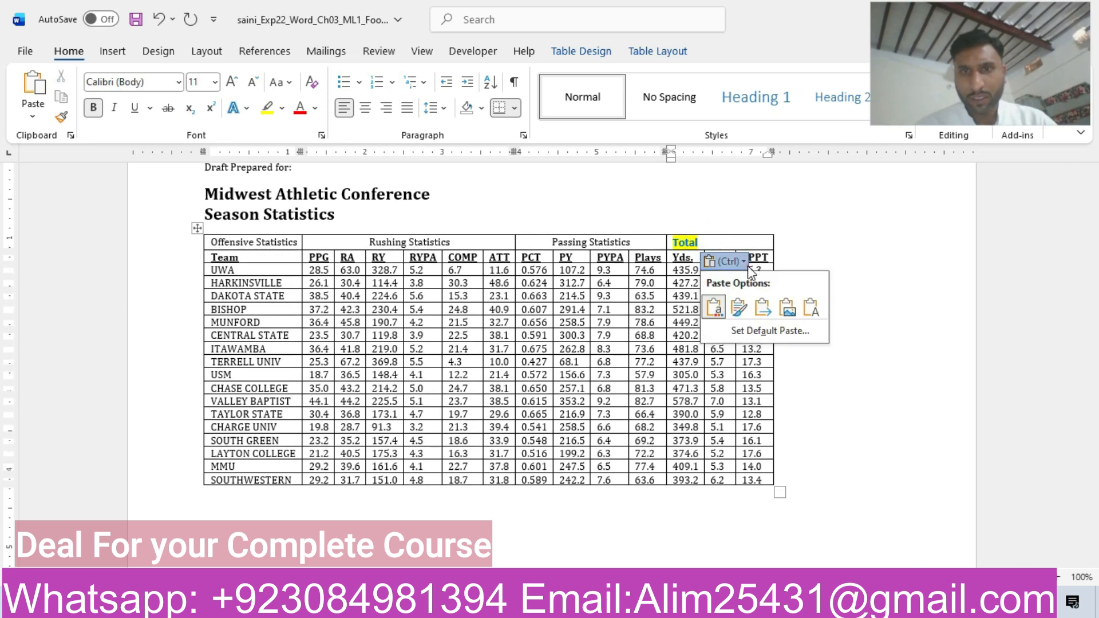
left_click(810, 307)
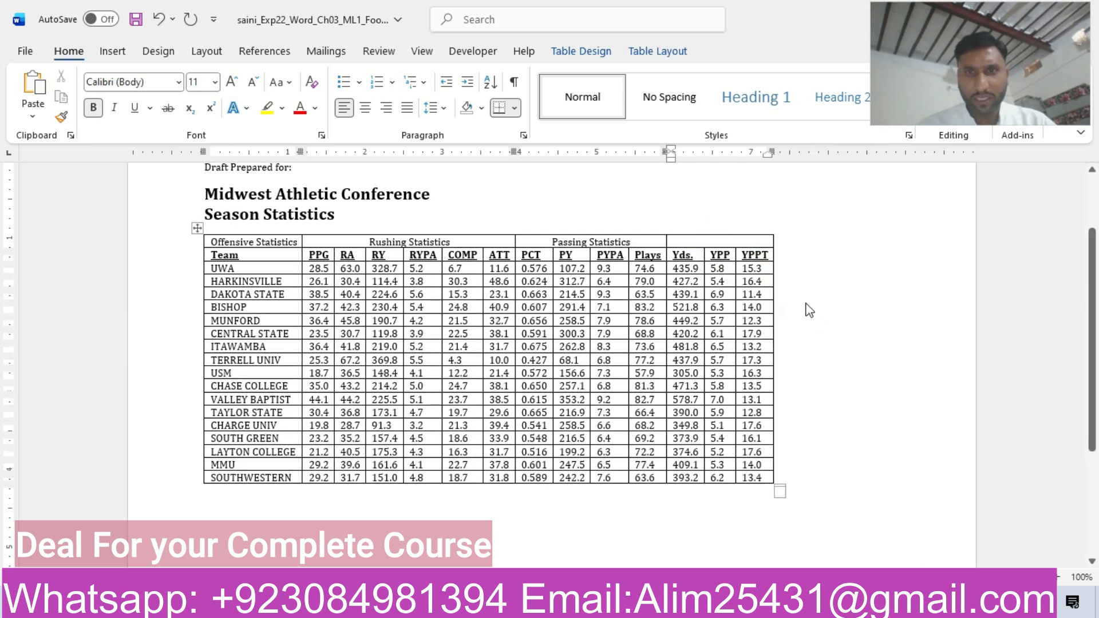
key("ctrl+v")
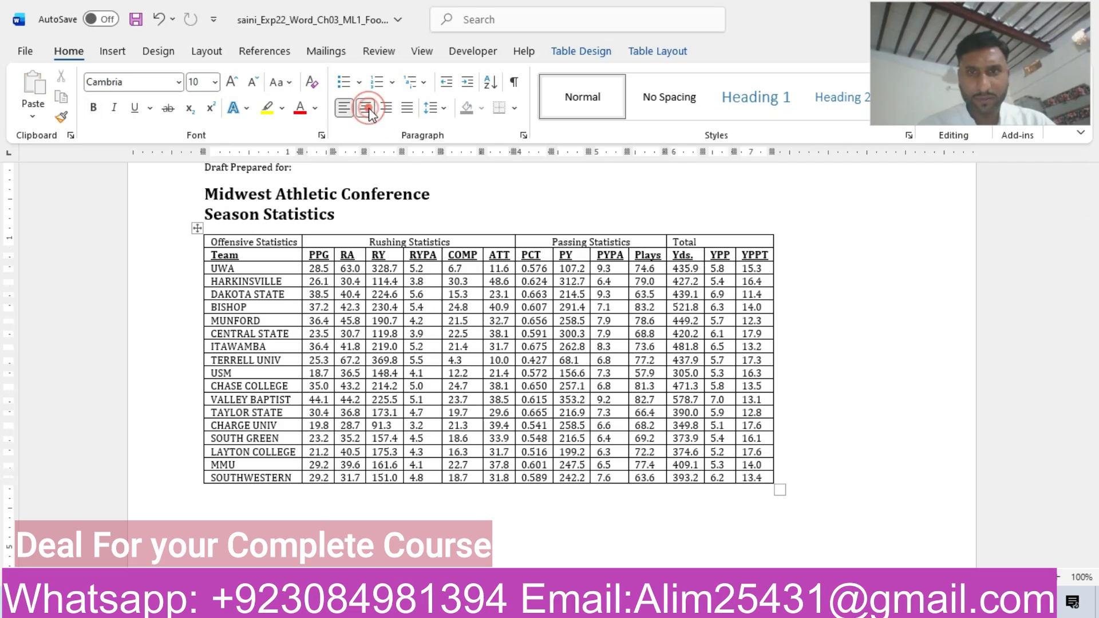
left_click_drag(701, 242, 675, 242)
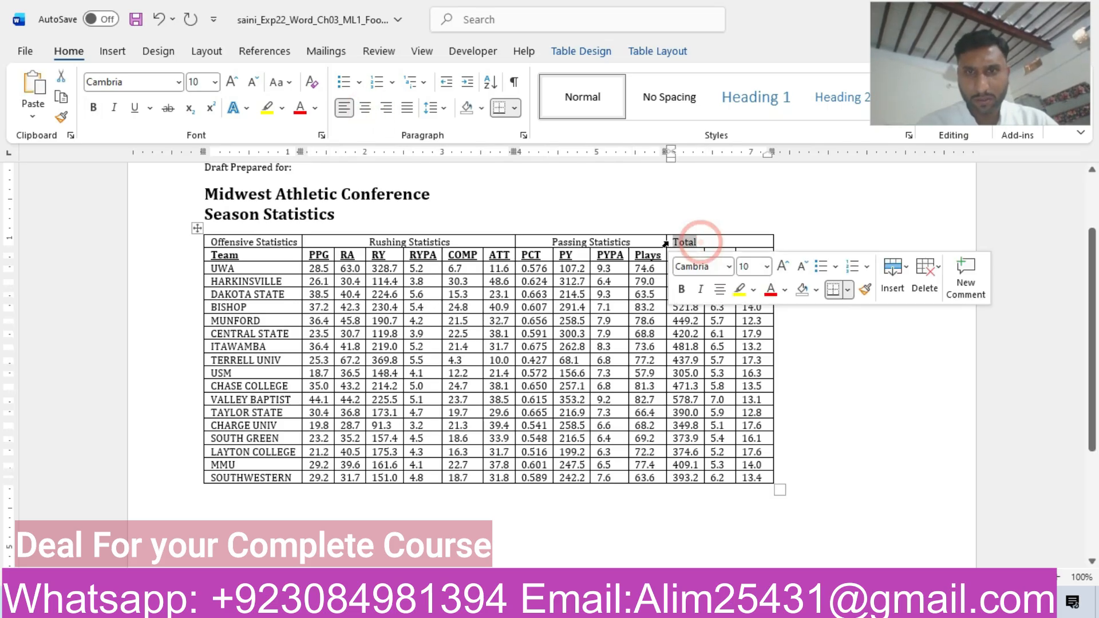
left_click(369, 108)
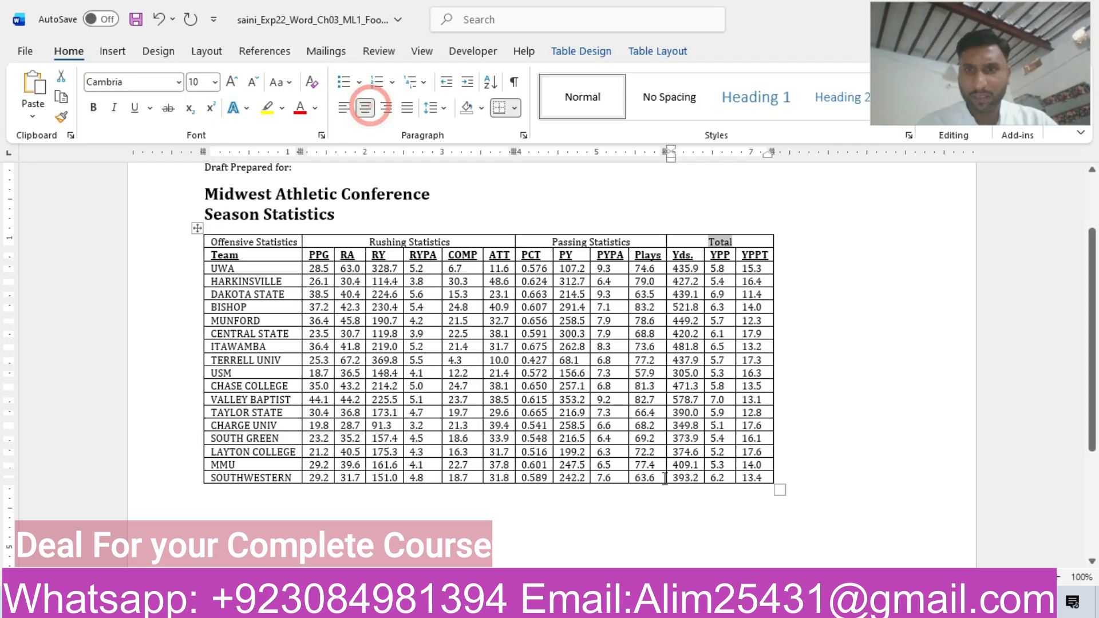
left_click(522, 414)
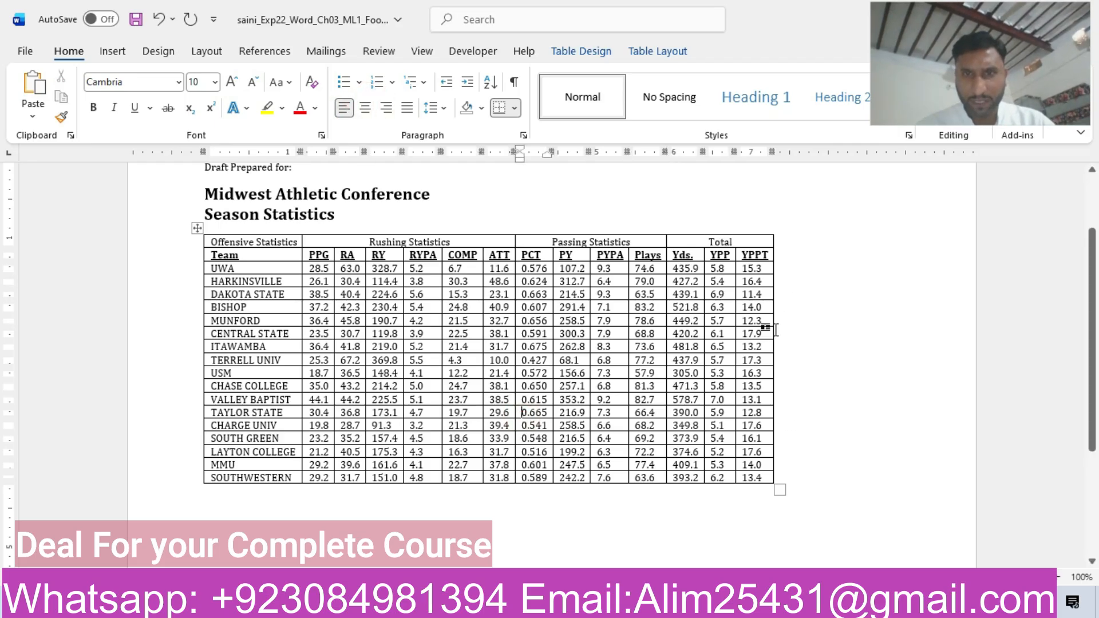
Switch to the instructions document and highlight the whole step 7 row in yellow.
mouse_move(853, 607)
left_click(915, 578)
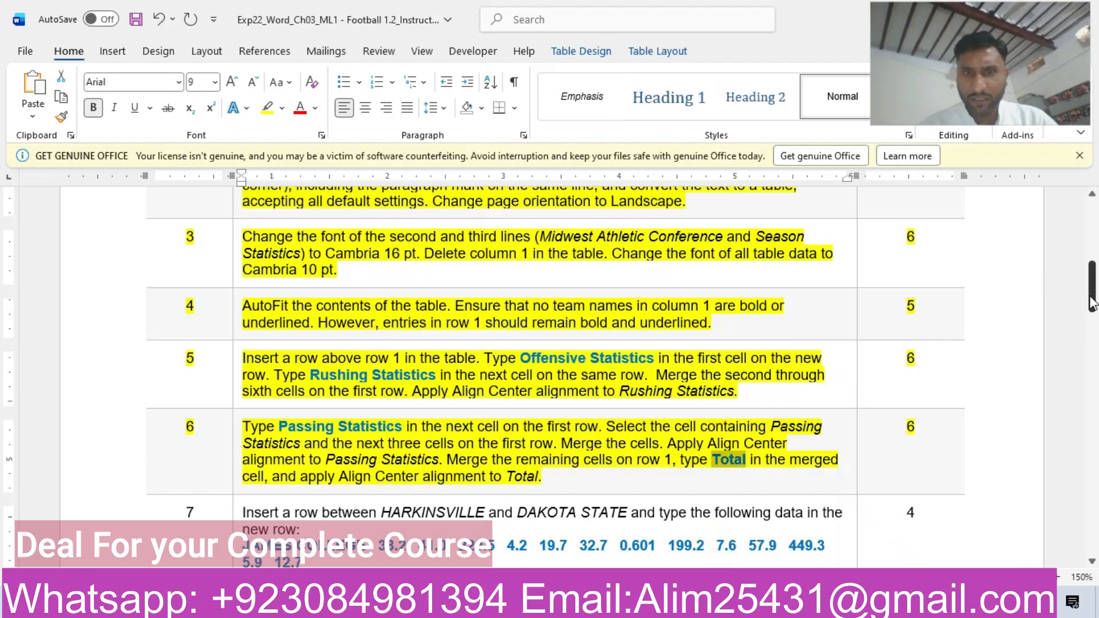
left_click_drag(1092, 303, 1092, 335)
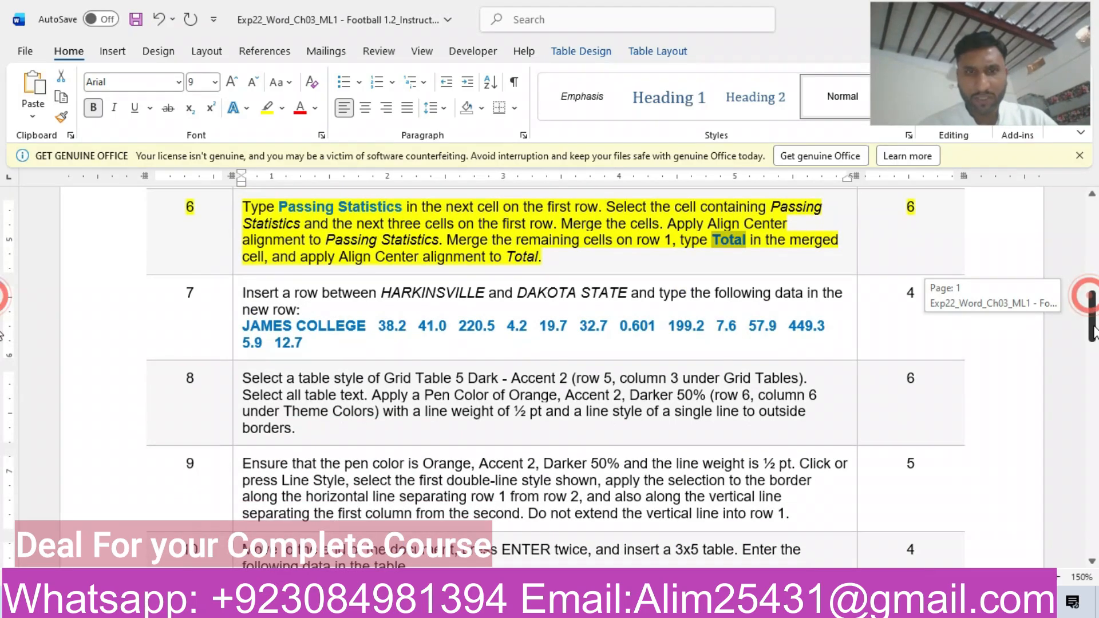
left_click(107, 318)
left_click(217, 283)
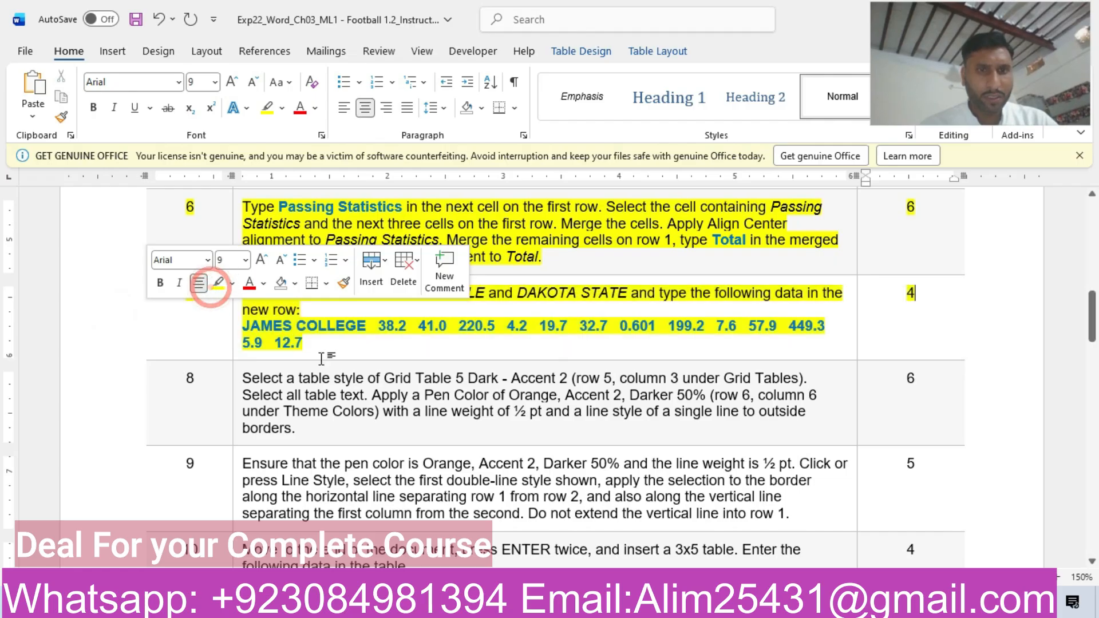
left_click(321, 358)
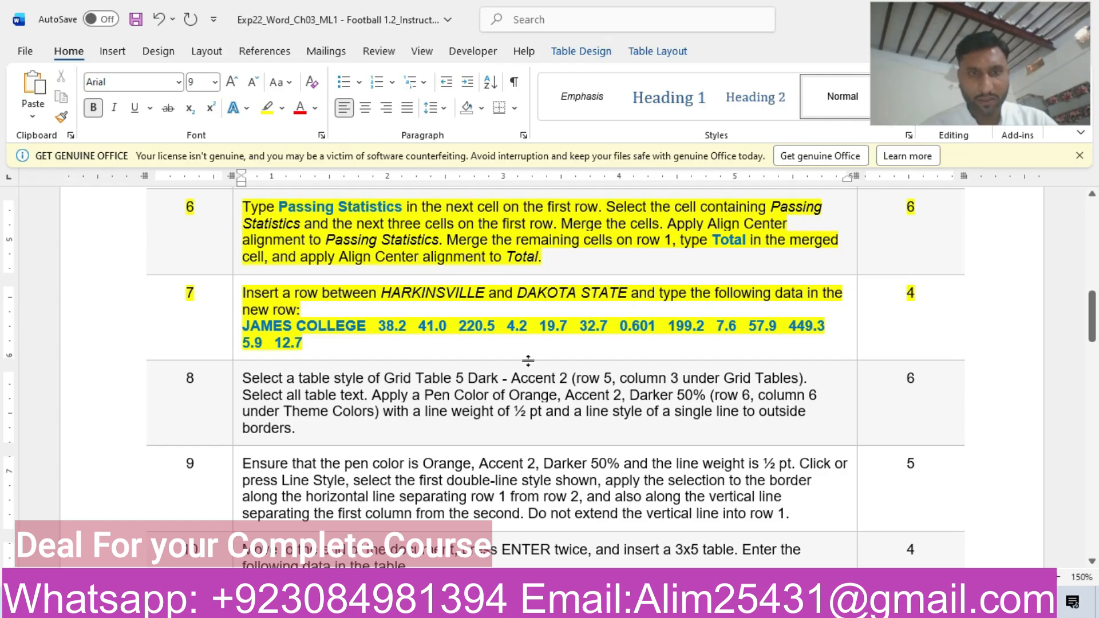
Return to the football document and insert a table row between HARKINSVILLE and DAKOTA STATE, placing the cursor in its first cell.
mouse_move(650, 606)
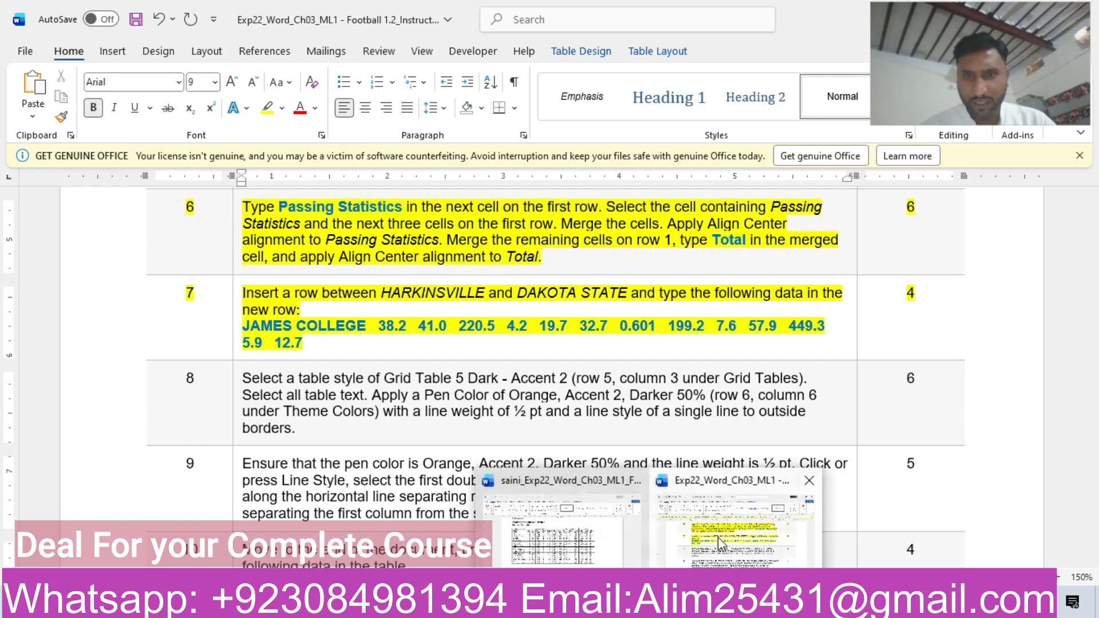
left_click(564, 545)
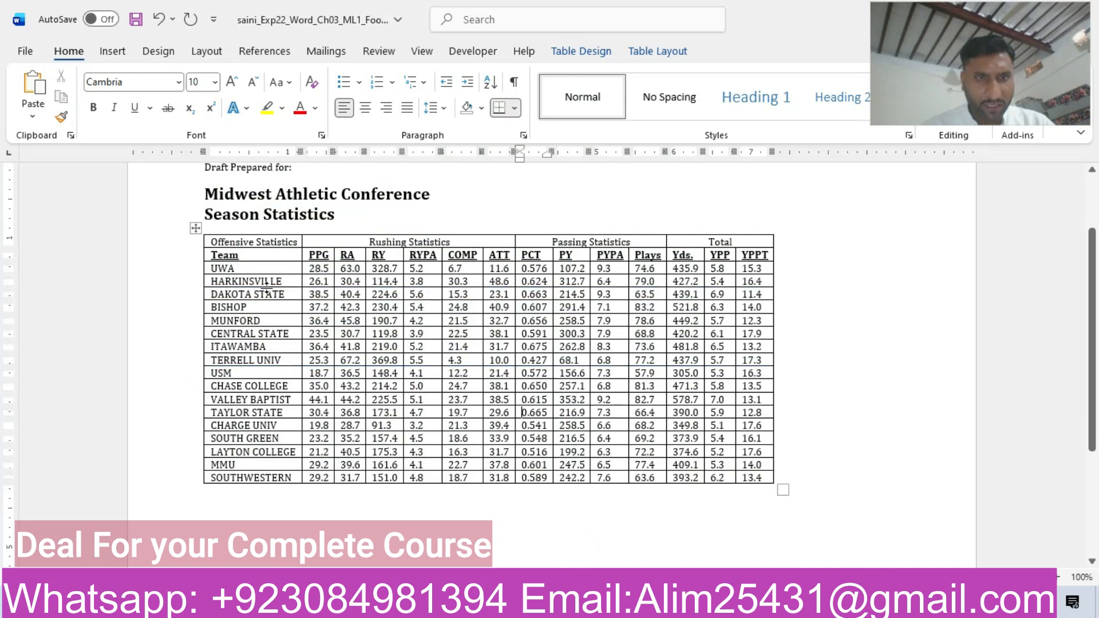
mouse_move(198, 290)
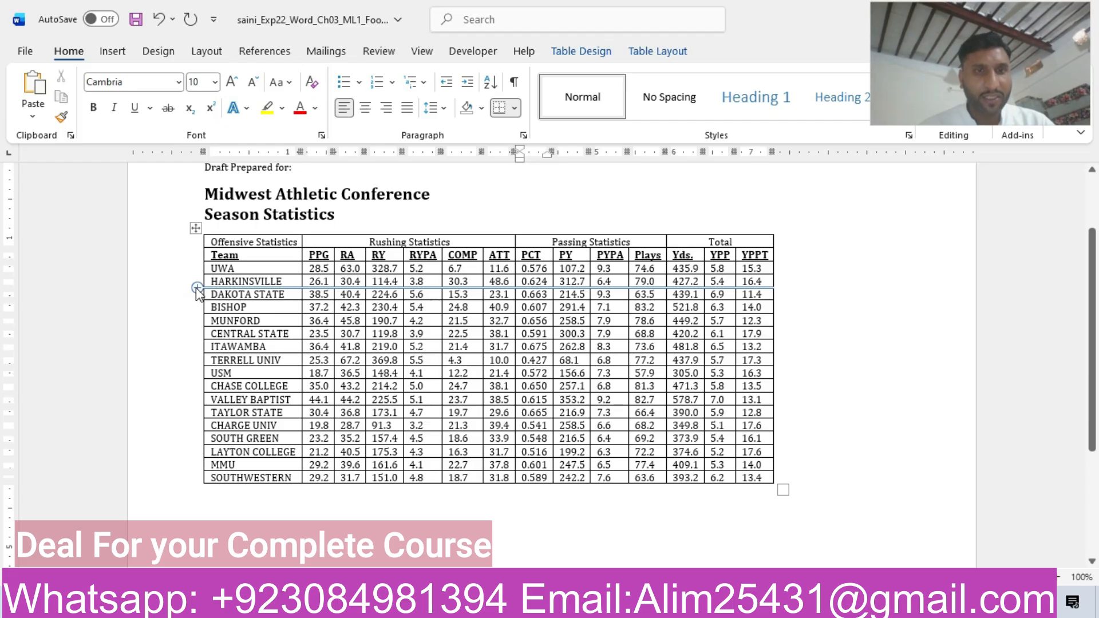
left_click(197, 288)
left_click(156, 291)
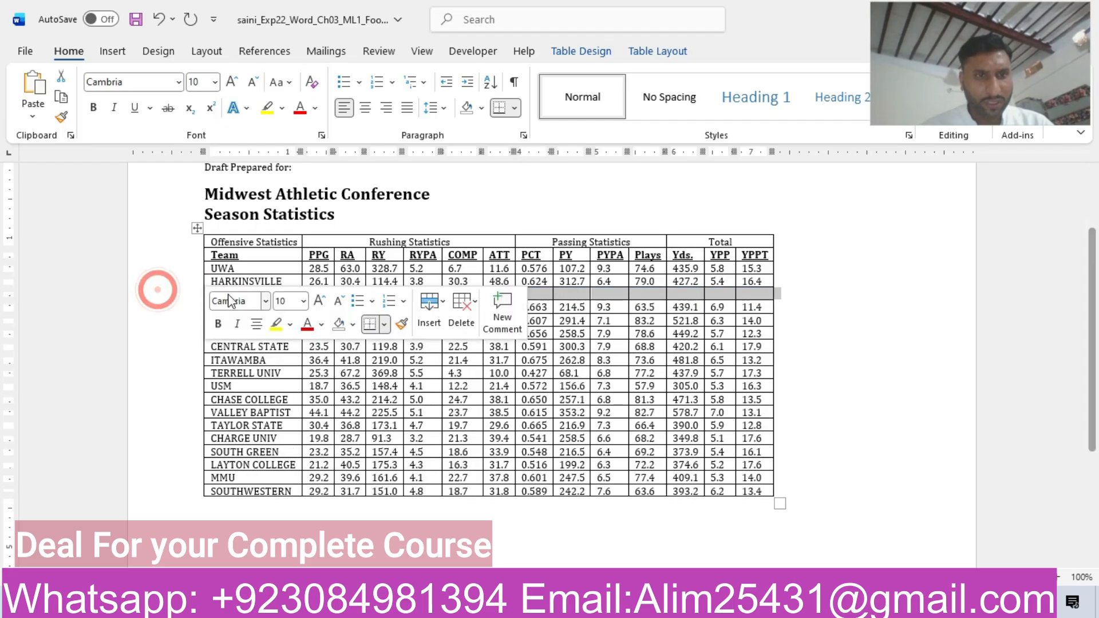
left_click(559, 294)
left_click(293, 293)
Copy "JAMES COLLEGE" from the step 7 instructions and return to the football document.
mouse_move(648, 606)
left_click(753, 533)
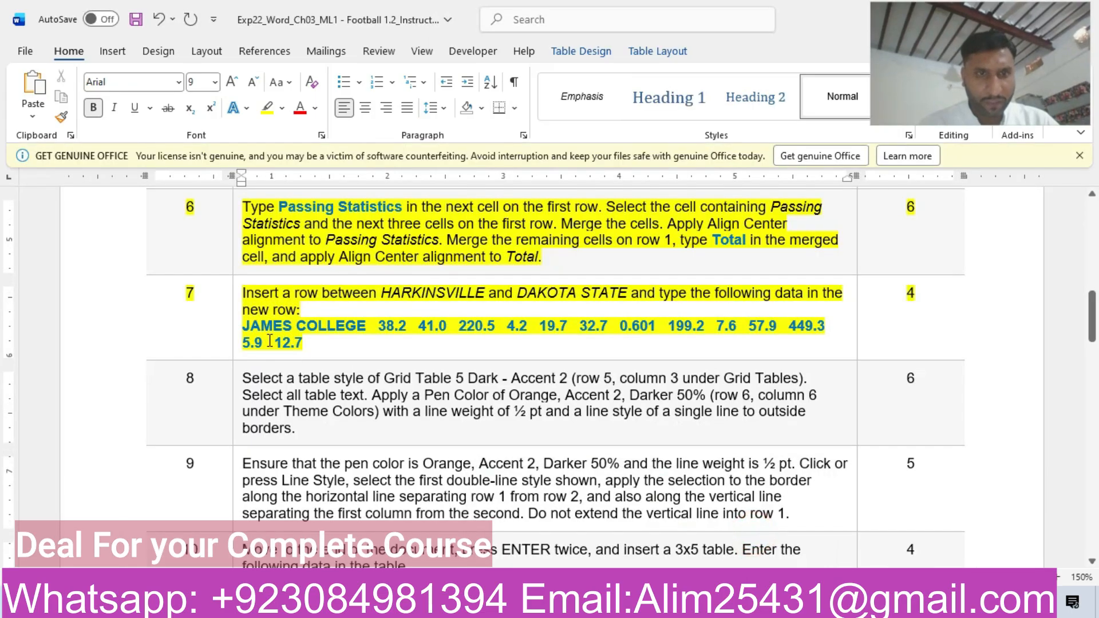
left_click_drag(245, 326, 355, 333)
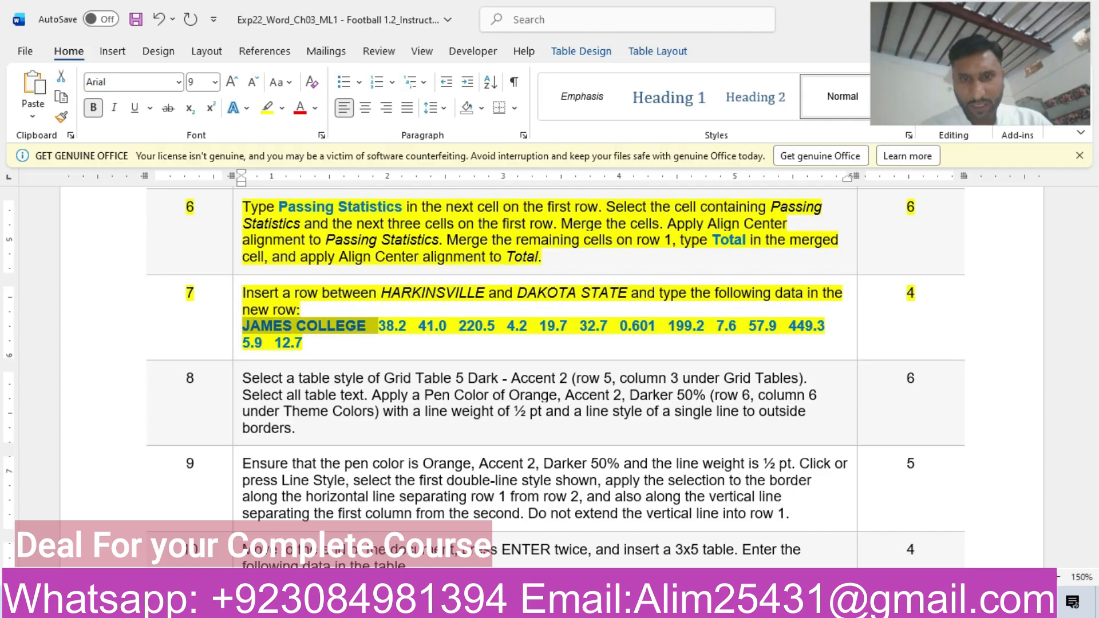
mouse_move(650, 605)
left_click(570, 527)
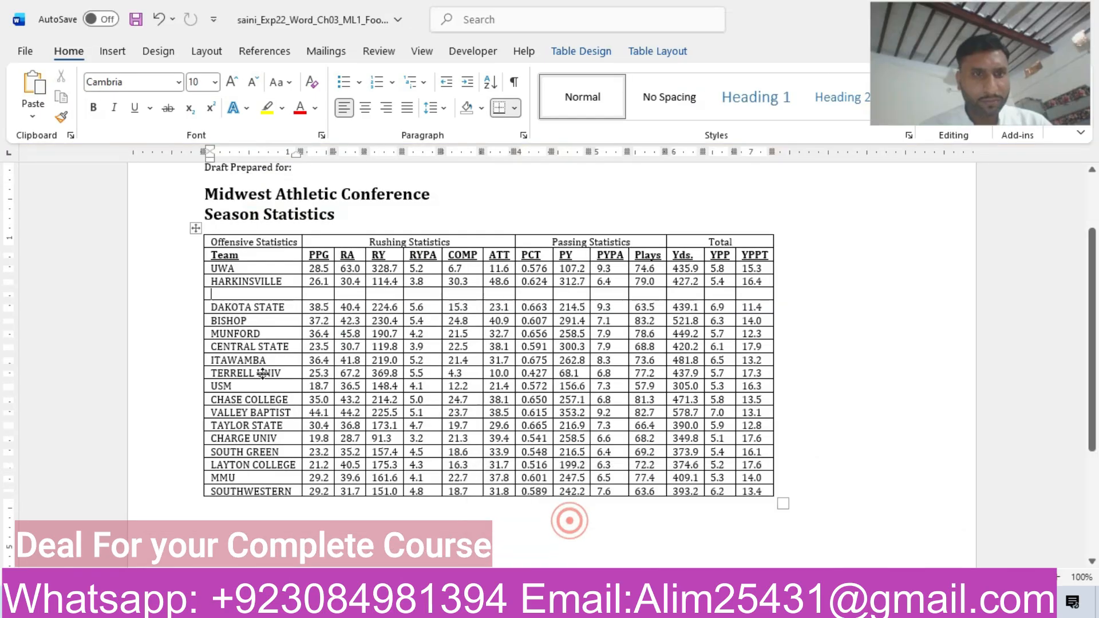
Paste "JAMES COLLEGE" as text only into the new row's Team cell, and enter 38.2 under PPG and 41 under RA.
key("ctrl+v")
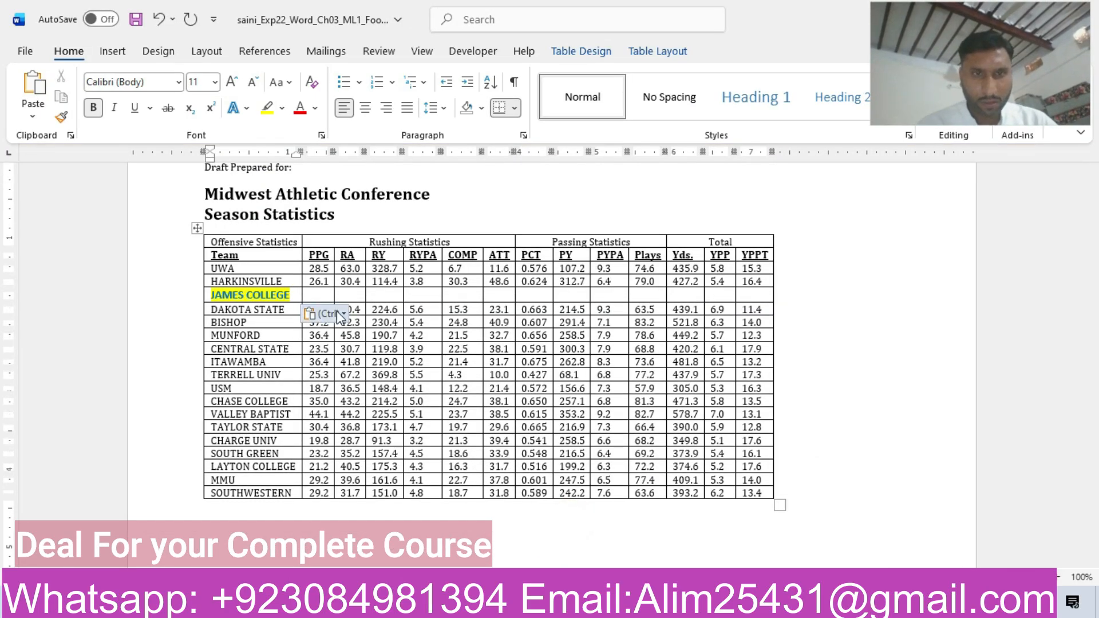
left_click(336, 313)
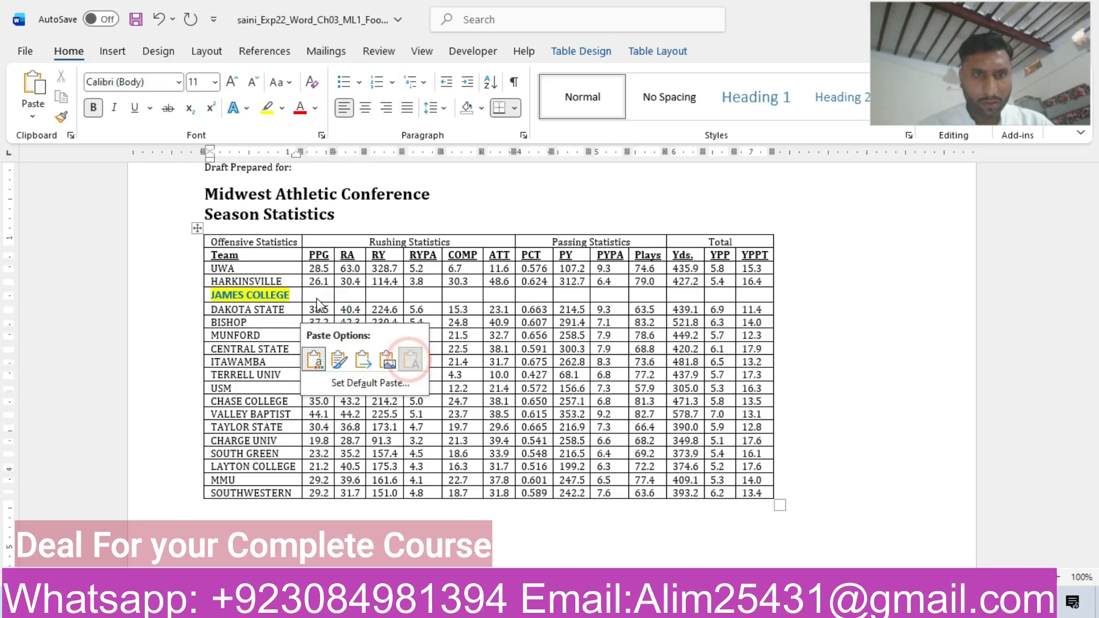
left_click(409, 360)
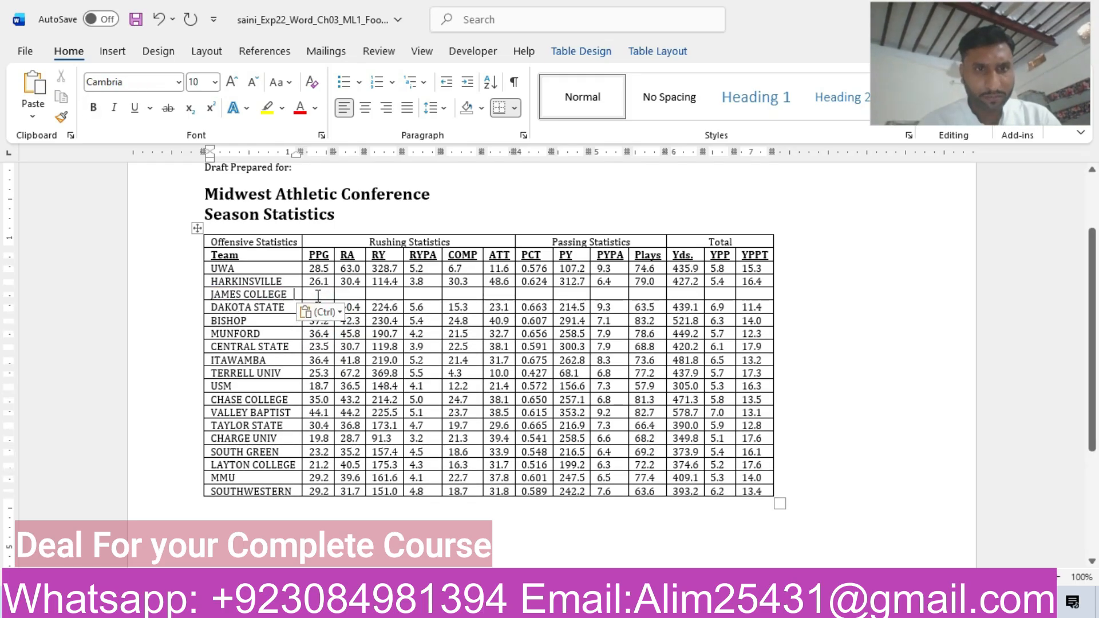
type("38.2")
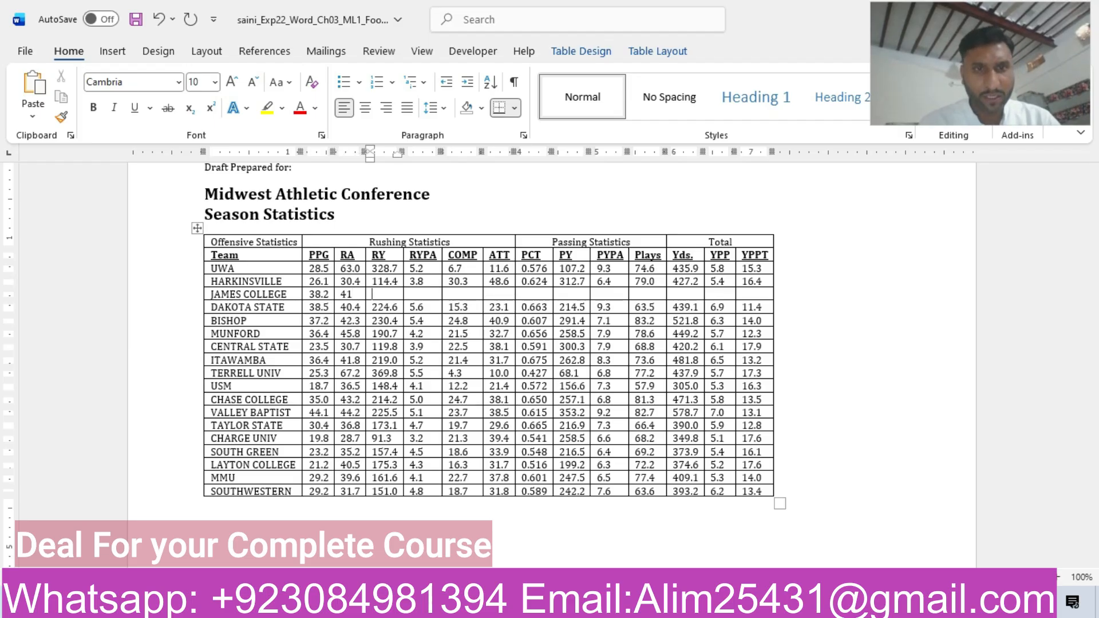
Copy 220.5 from the step 7 instructions and paste it as text only into the JAMES COLLEGE row's RY cell.
mouse_move(664, 606)
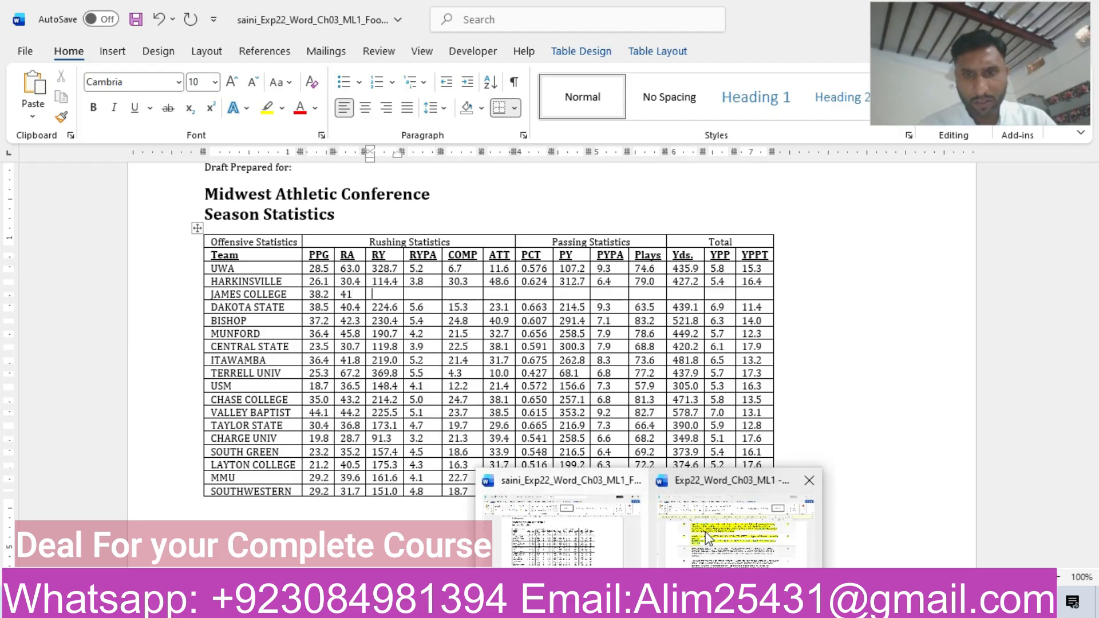
left_click(710, 538)
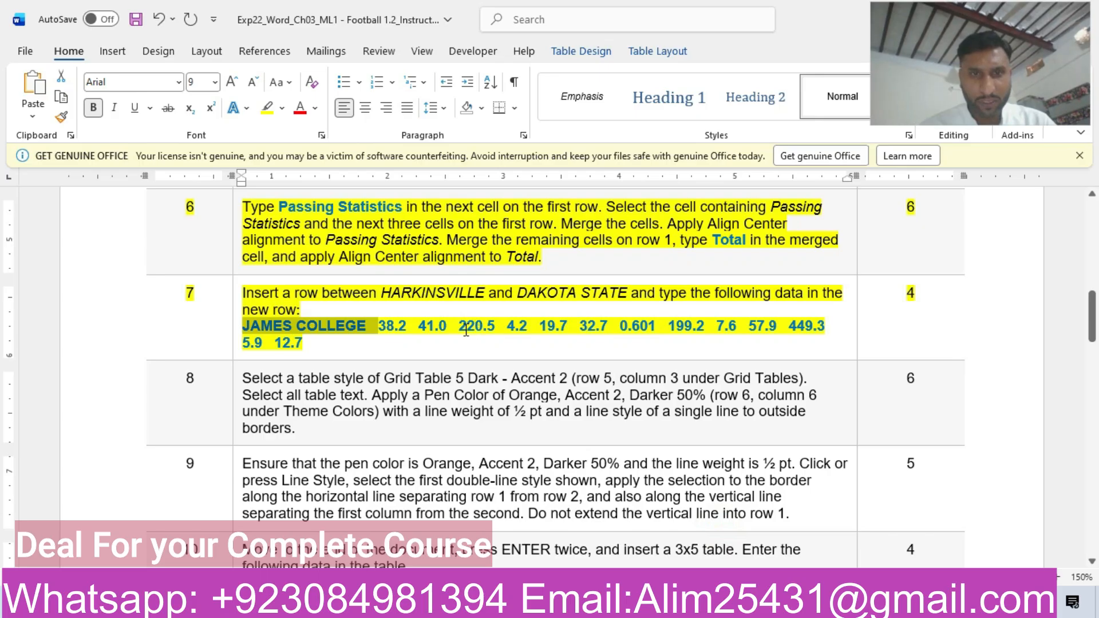
left_click_drag(464, 330, 493, 330)
key("ctrl+c")
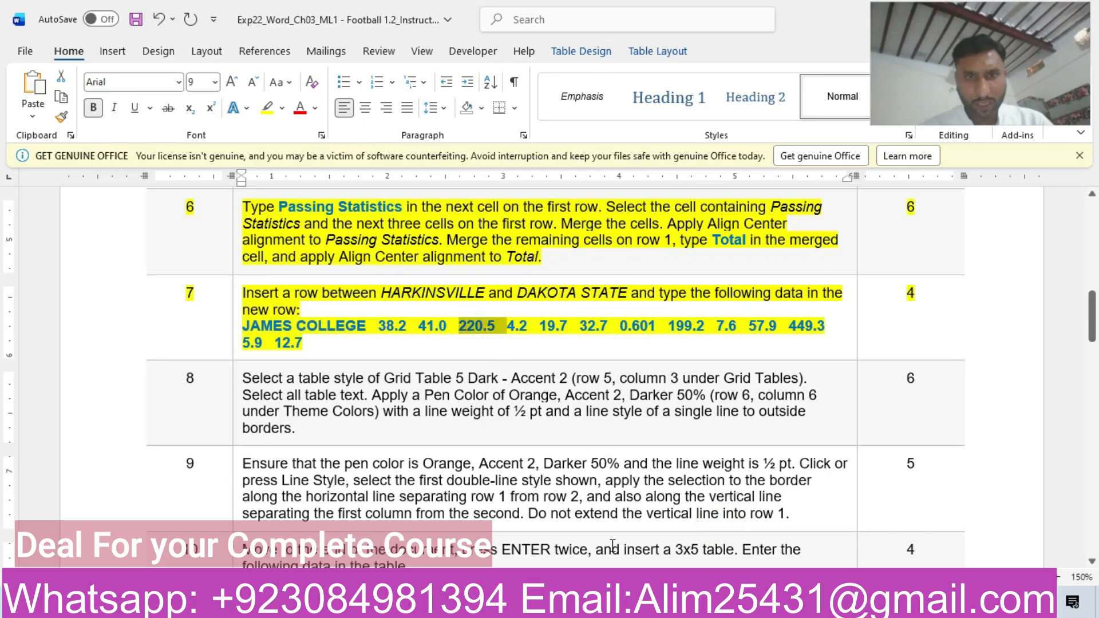
mouse_move(664, 607)
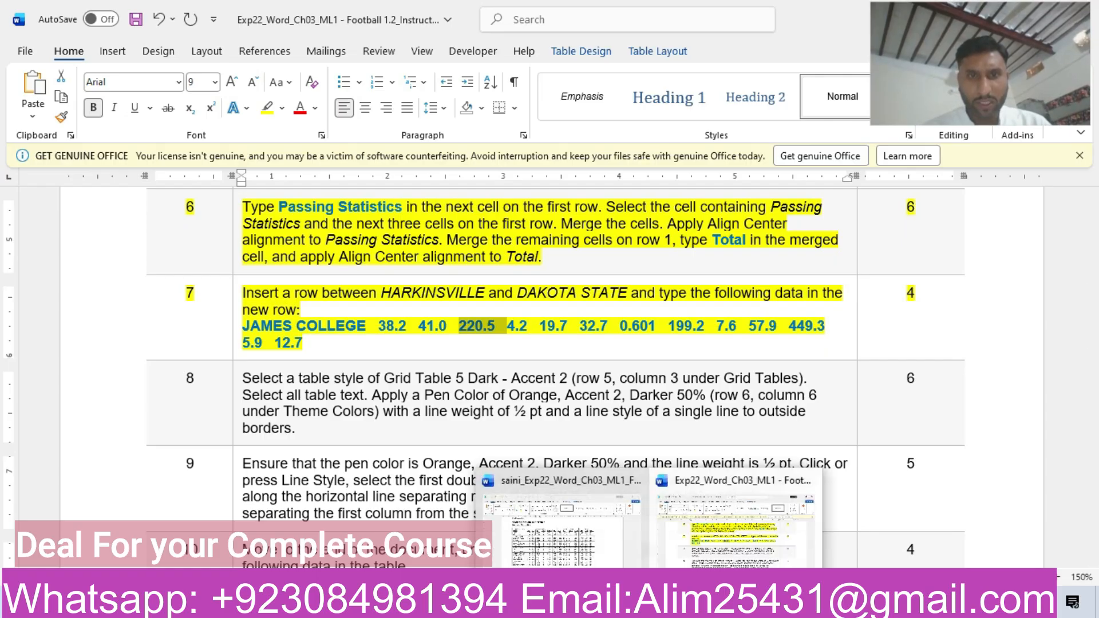
left_click(586, 539)
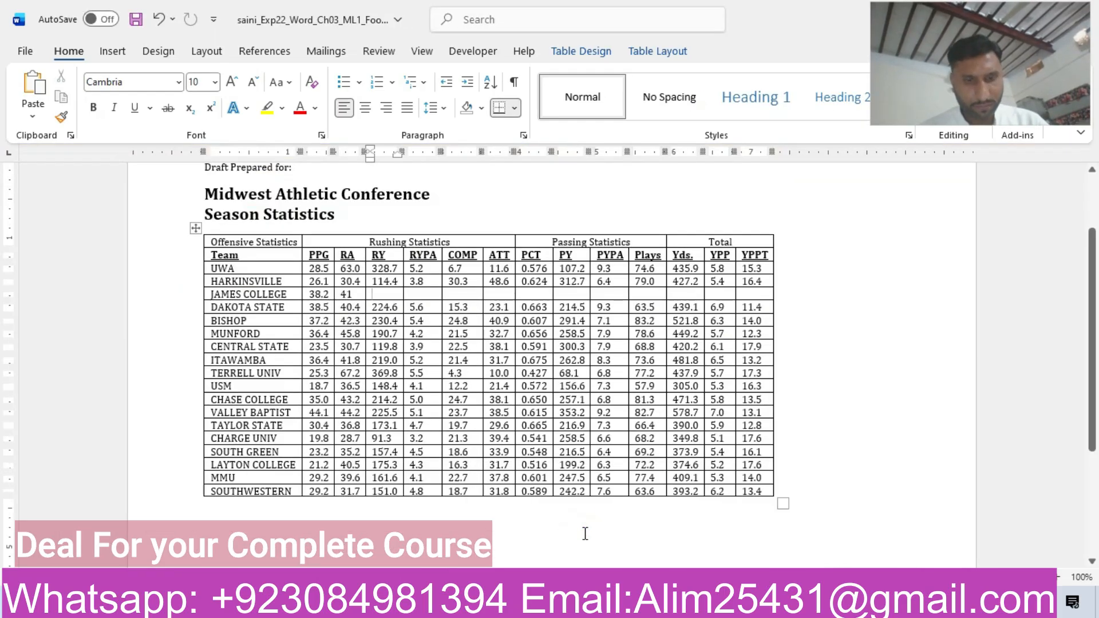
left_click(385, 294)
key("ctrl+v")
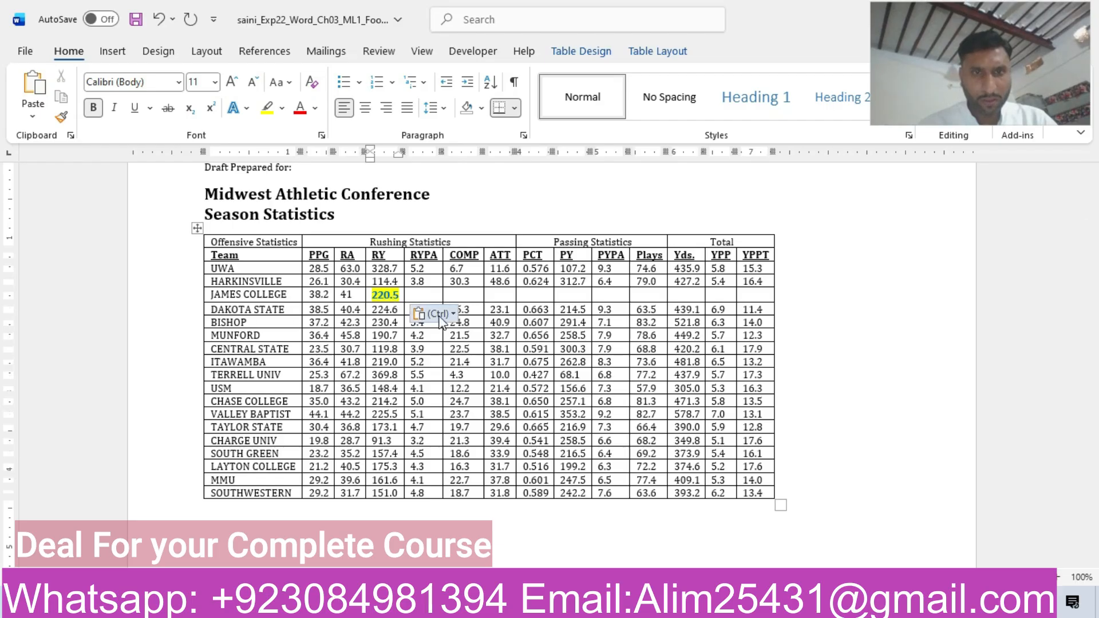
left_click(438, 314)
left_click(357, 289)
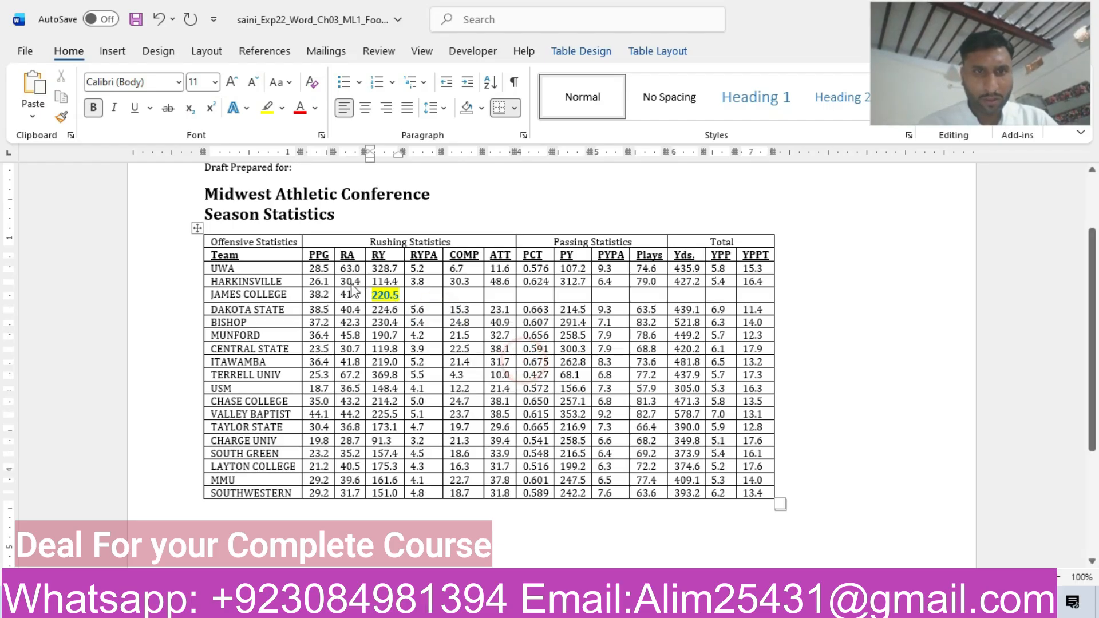
Set the JAMES COLLEGE row's RA value to 41.0.
left_click(355, 296)
type(".")
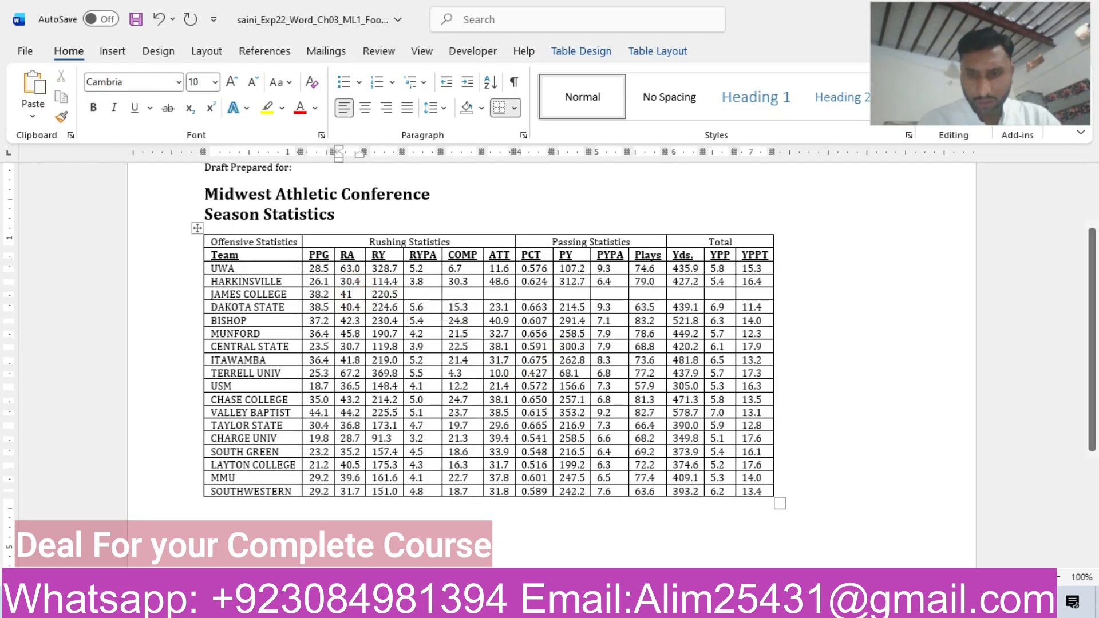
type("0")
Copy 4.2 from the step 7 instructions and paste it as text only into the JAMES COLLEGE row's RYPA cell.
left_click(438, 293)
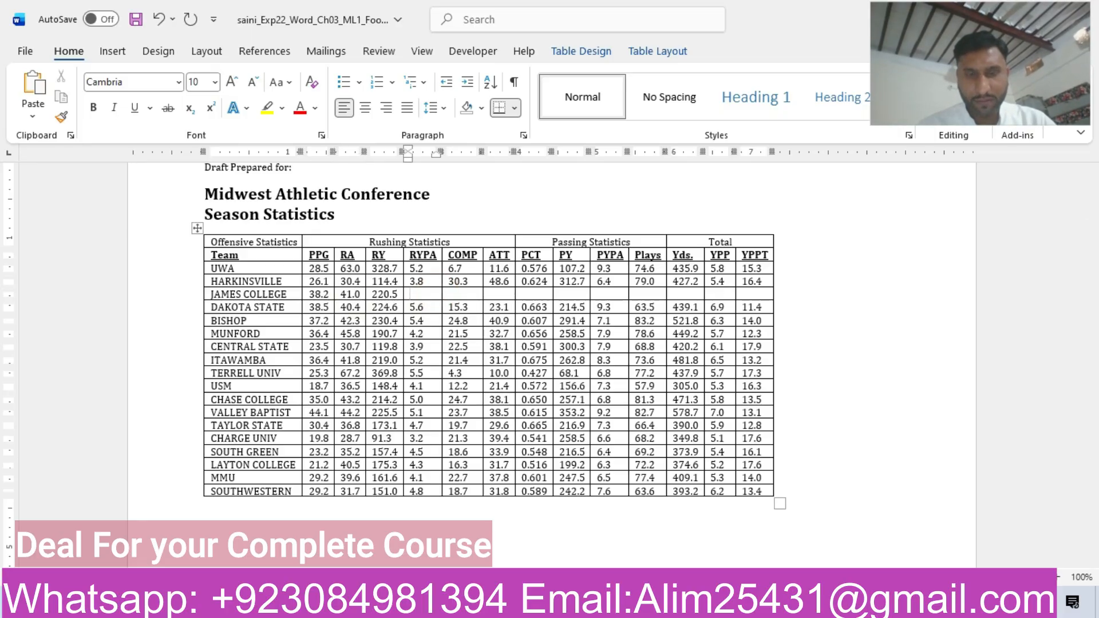
mouse_move(648, 606)
left_click(710, 548)
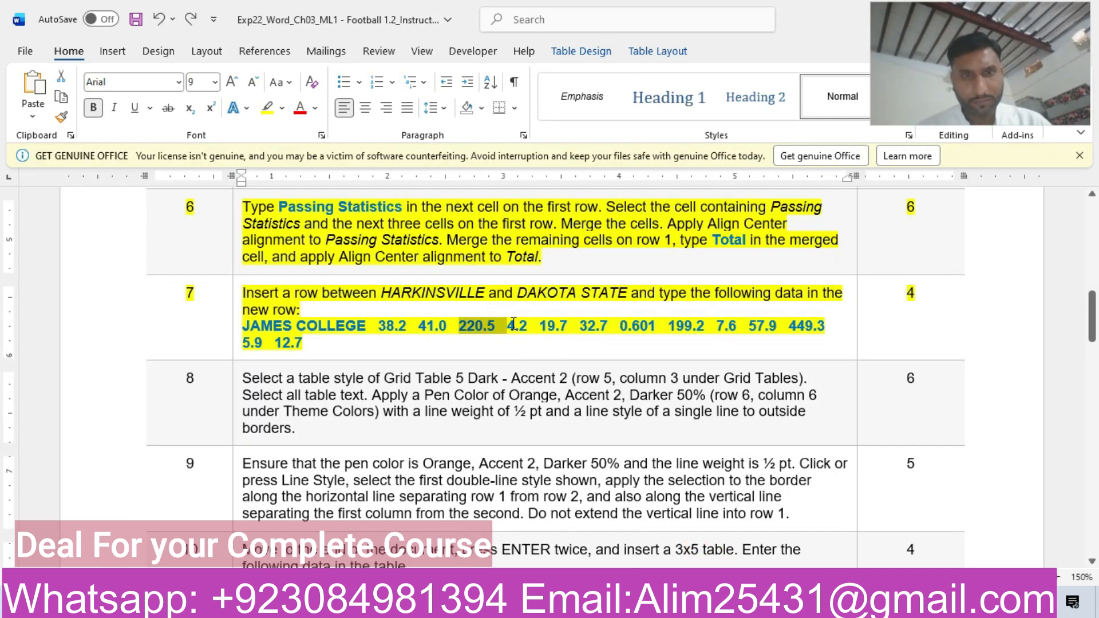
left_click(508, 325)
double_click(509, 324)
key("ctrl+c")
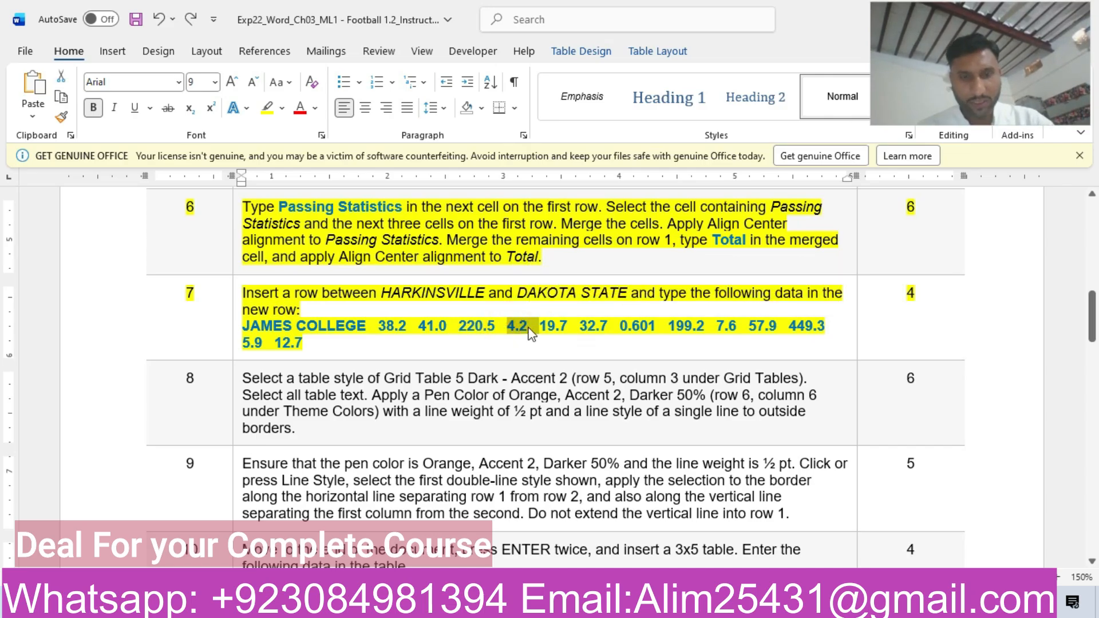
mouse_move(601, 608)
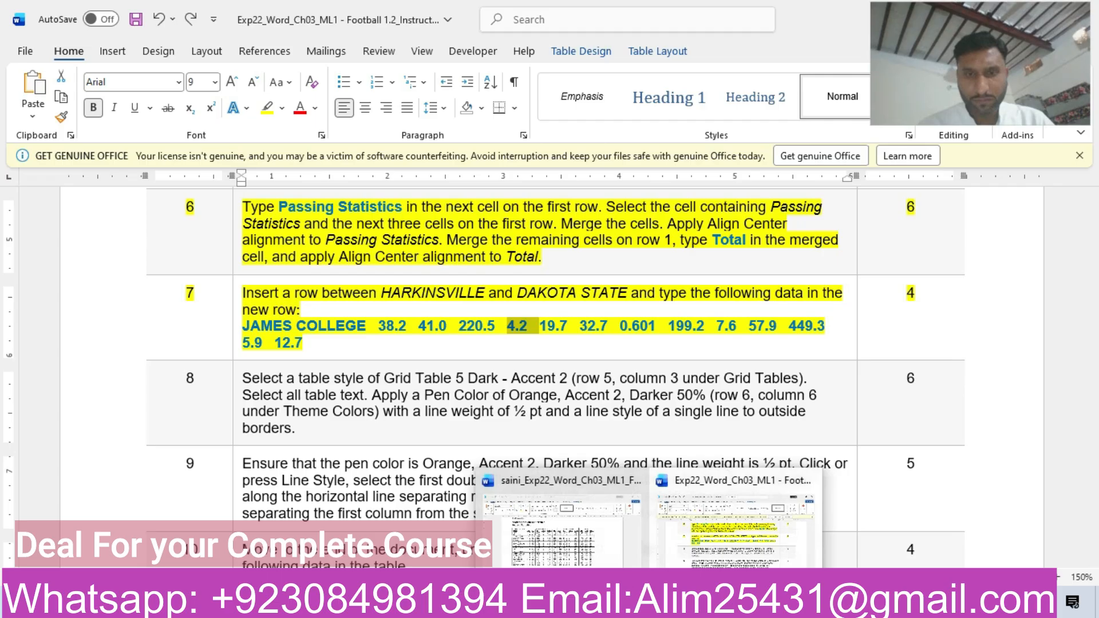
left_click(578, 532)
key("ctrl+v")
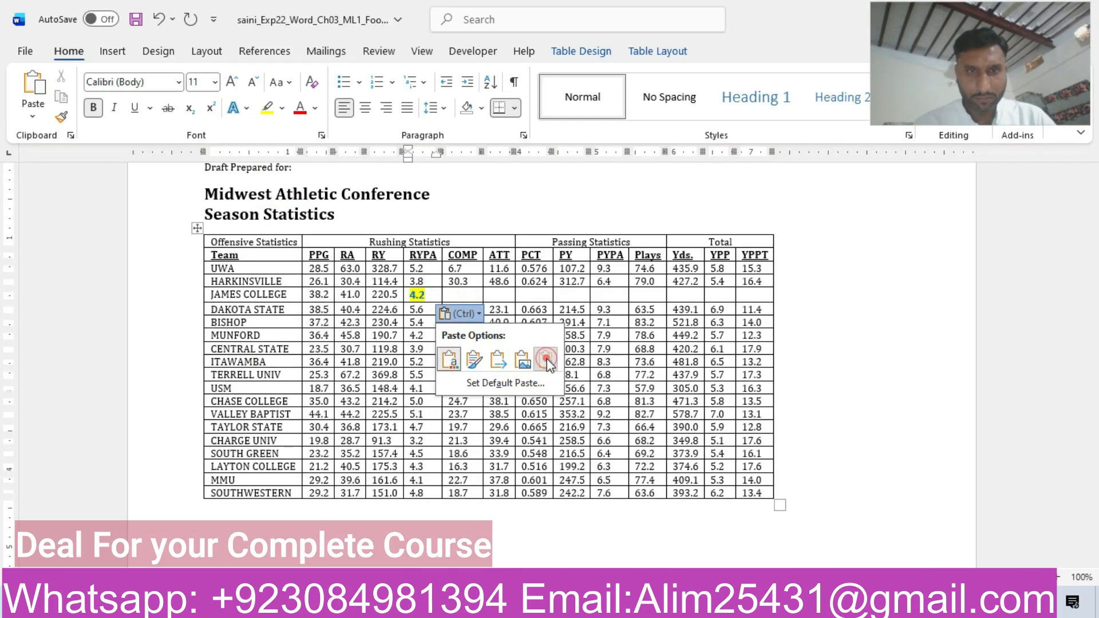
left_click(546, 360)
Enter 19.7 under COMP and 32.7 under ATT in the JAMES COLLEGE row.
left_click(476, 297)
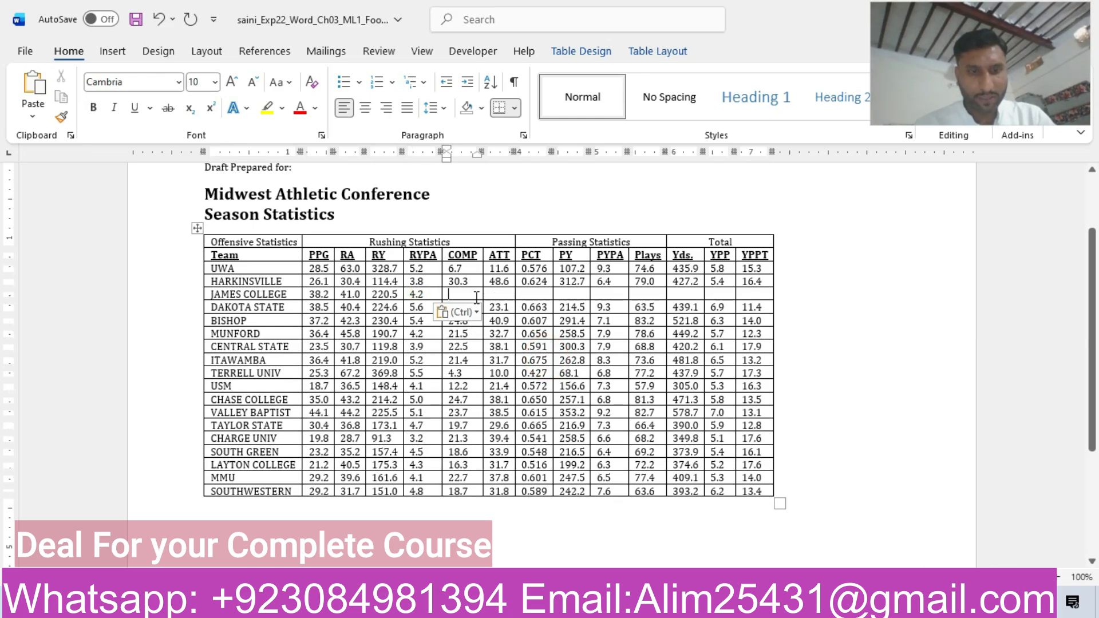
type("19.")
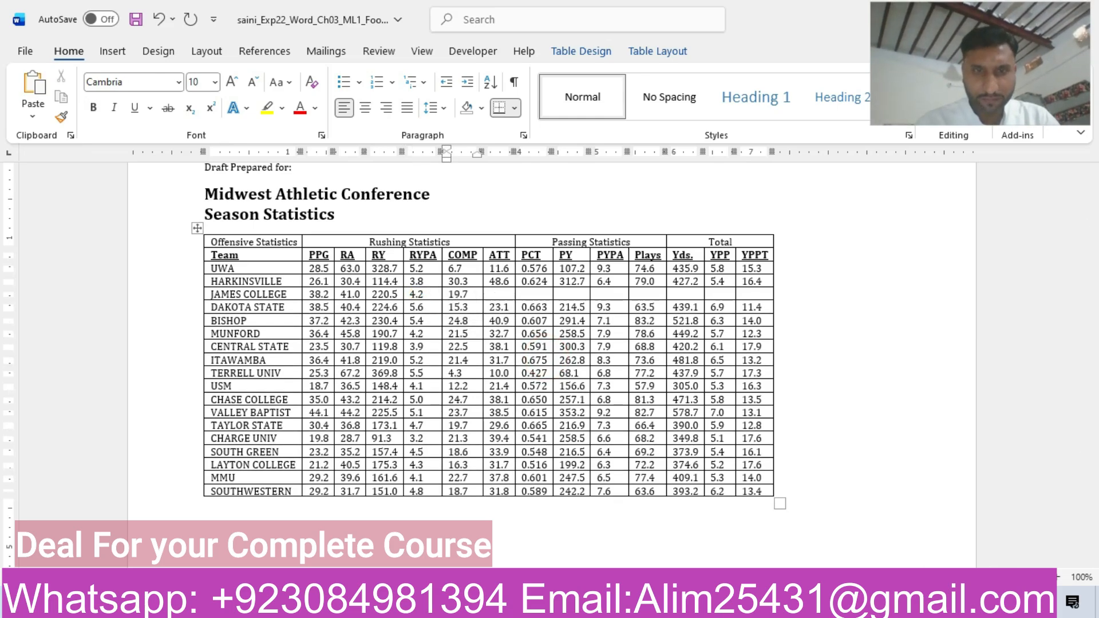
type("7")
key("Tab")
mouse_move(649, 605)
mouse_move(733, 563)
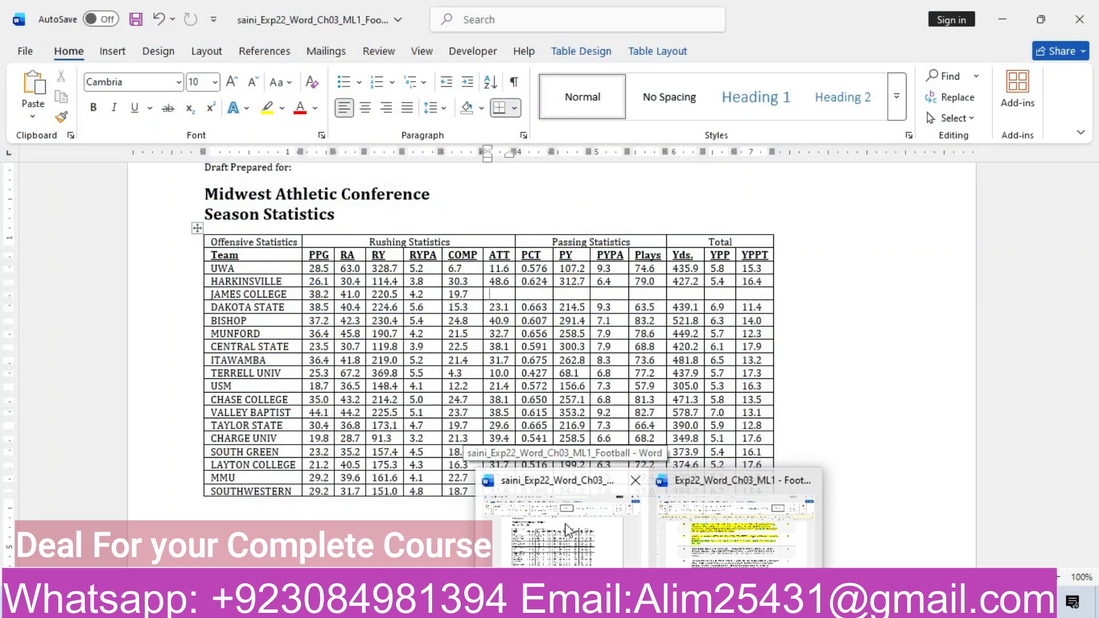
left_click(563, 550)
type("32.7")
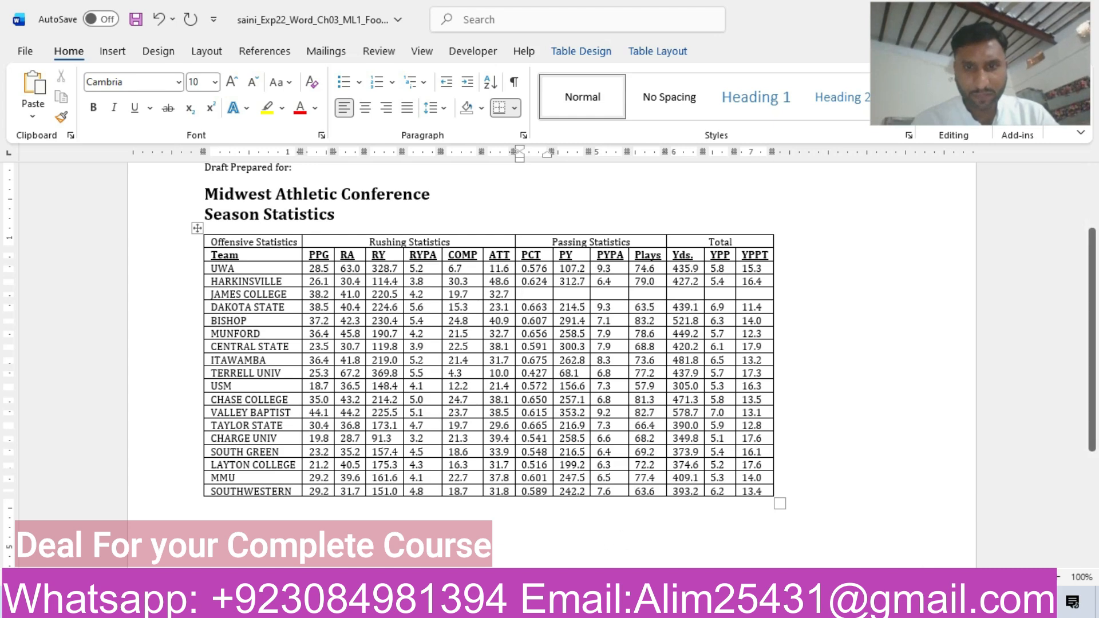
Check the step 7 instructions and enter 0.601 in the JAMES COLLEGE row's PCT cell.
mouse_move(731, 524)
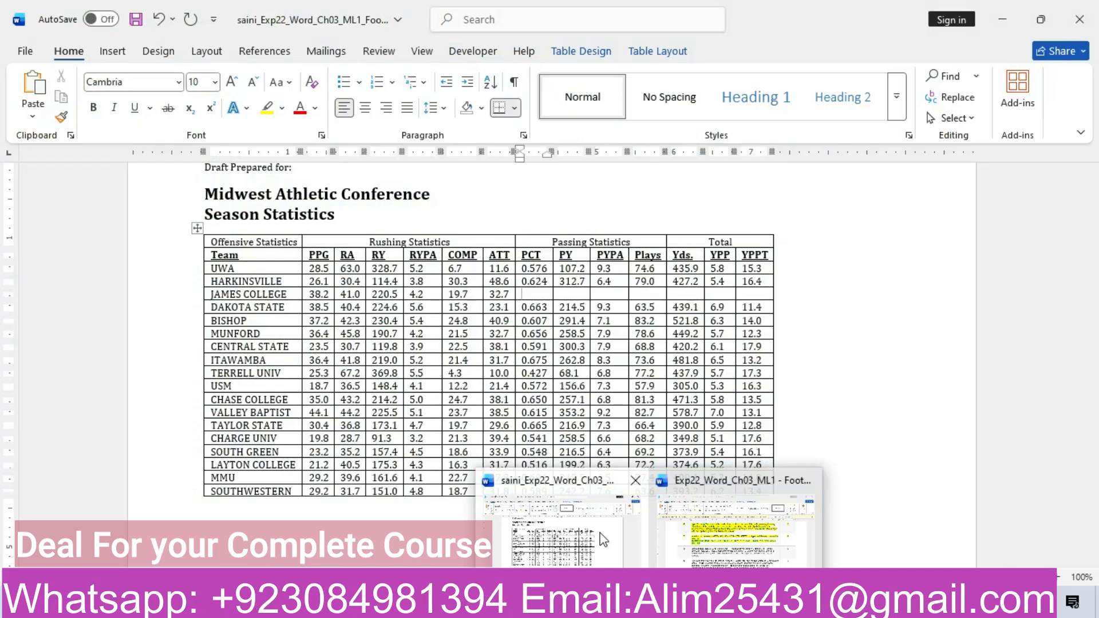
left_click(602, 539)
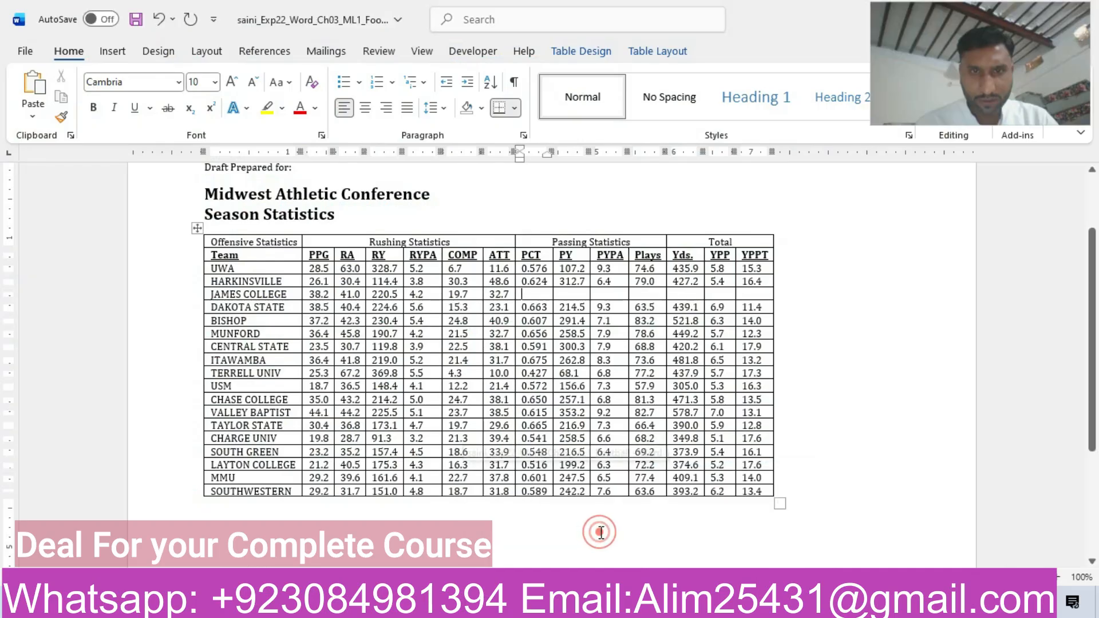
type("0")
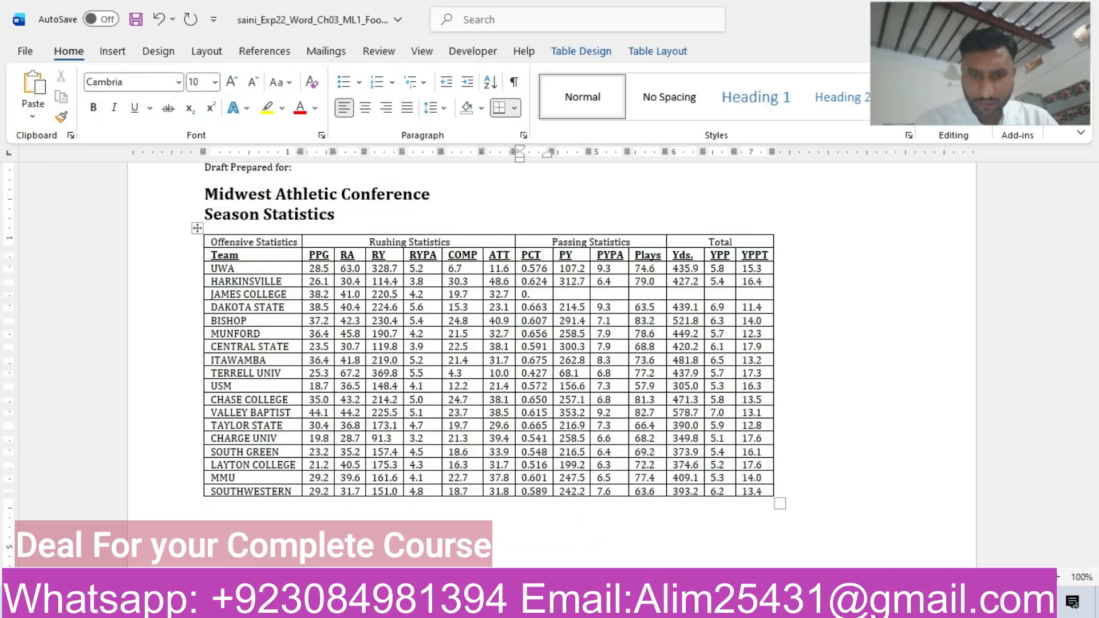
type(".60")
key("Tab")
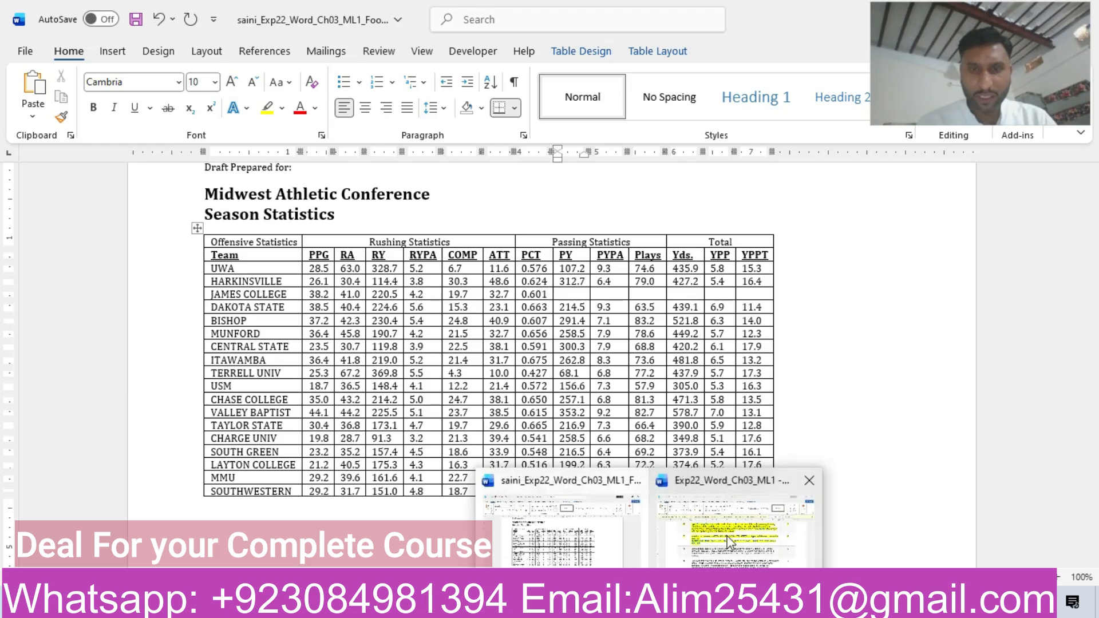
Copy 199.2 from the step 7 instructions and paste it as text only into the JAMES COLLEGE row's PY cell.
left_click(729, 541)
left_click_drag(669, 331, 702, 329)
key("ctrl+c")
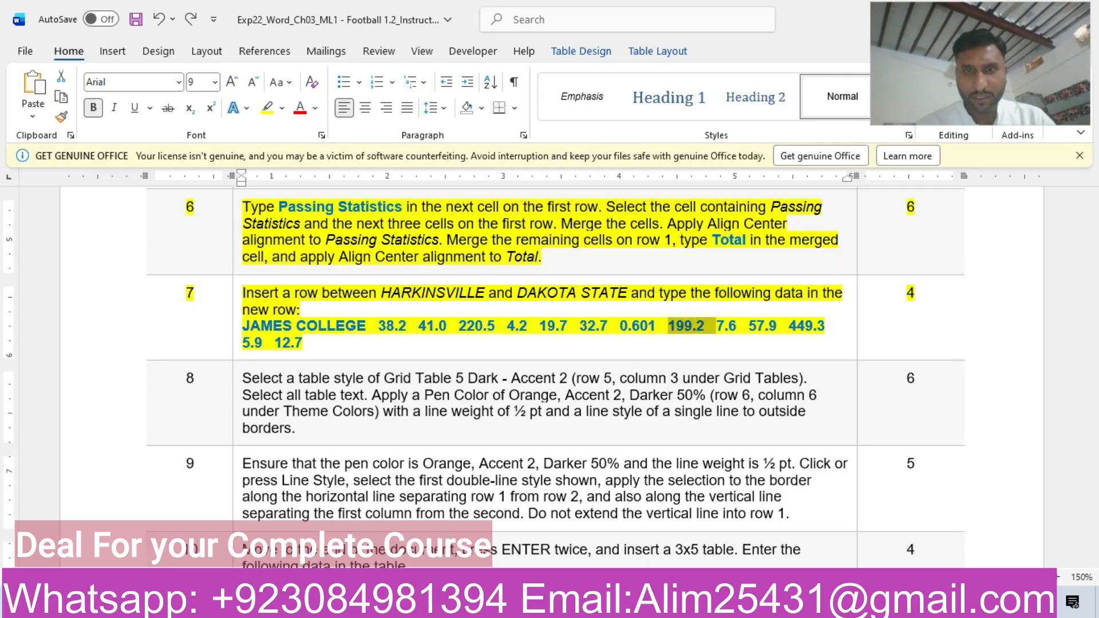
left_click(595, 564)
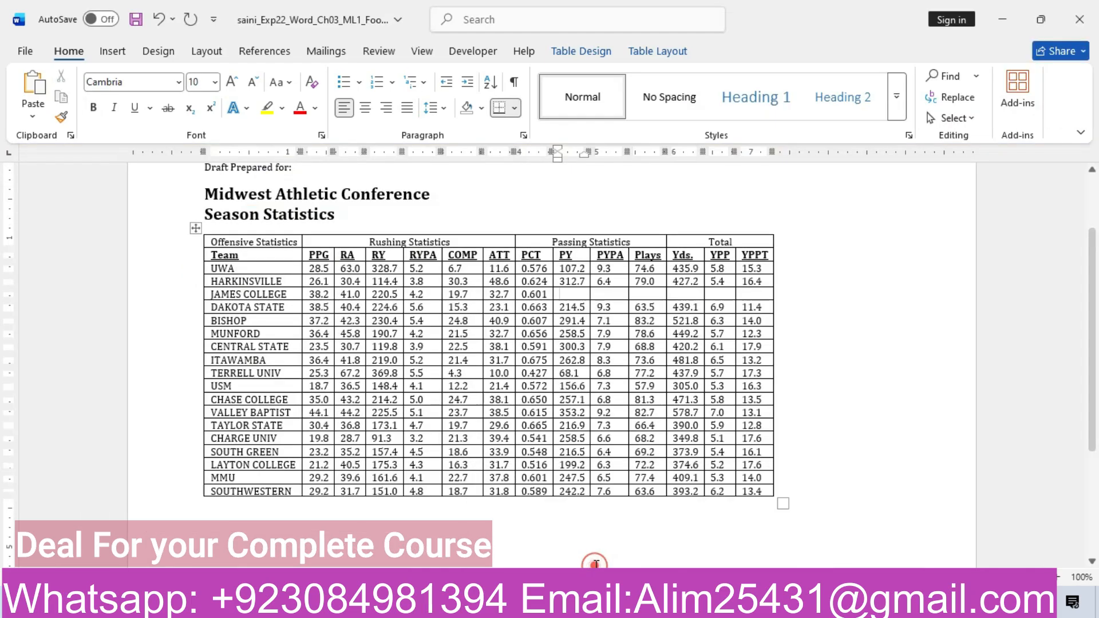
left_click(591, 295)
key("ctrl+v")
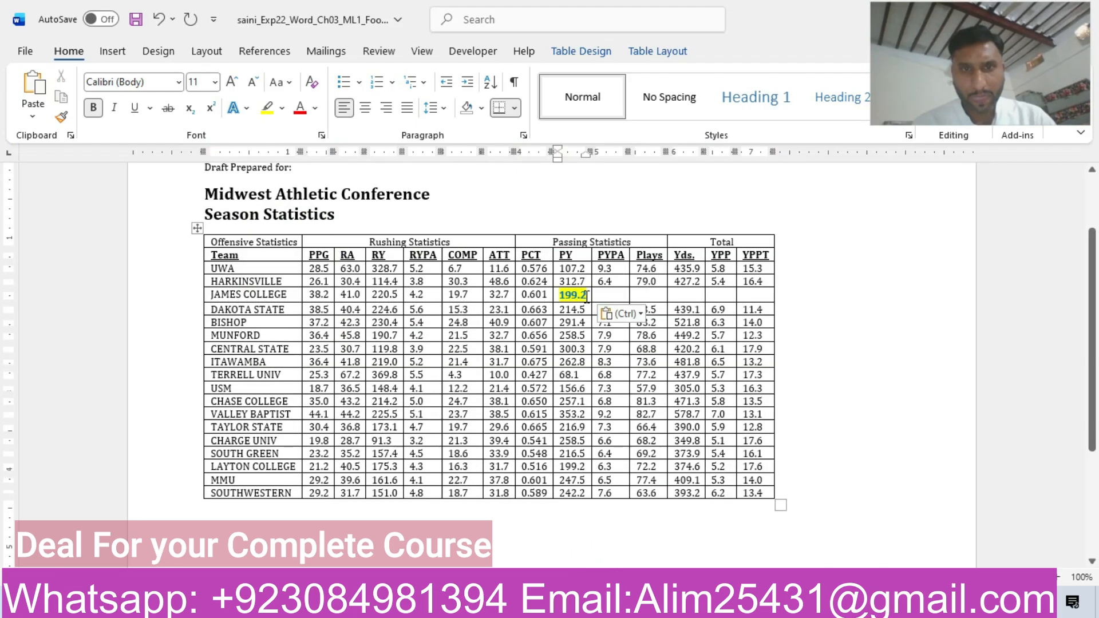
left_click(623, 313)
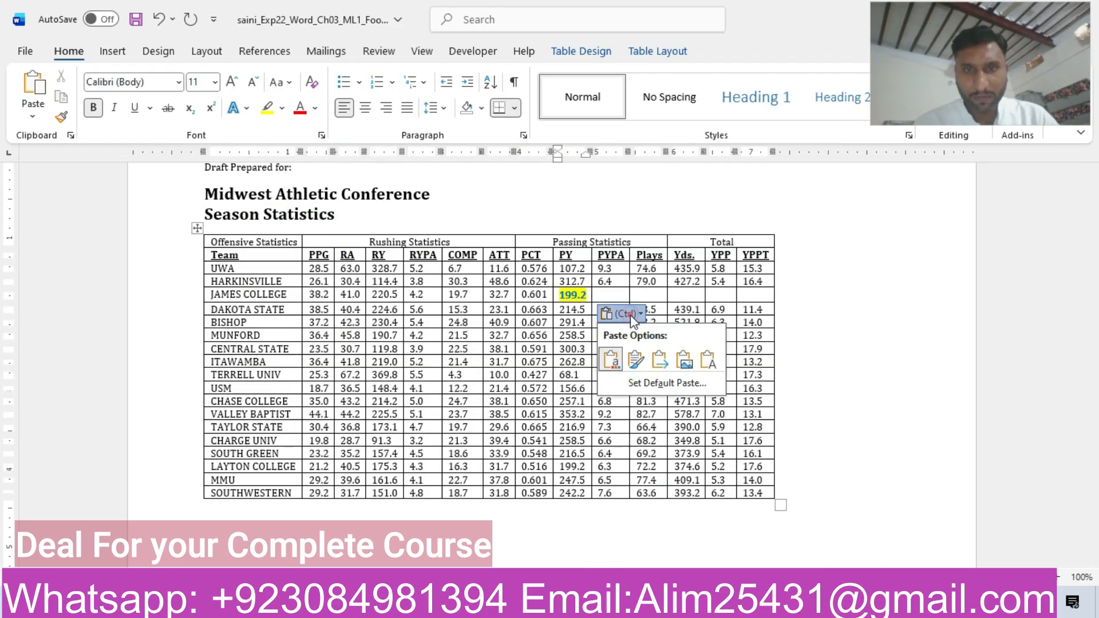
left_click(709, 364)
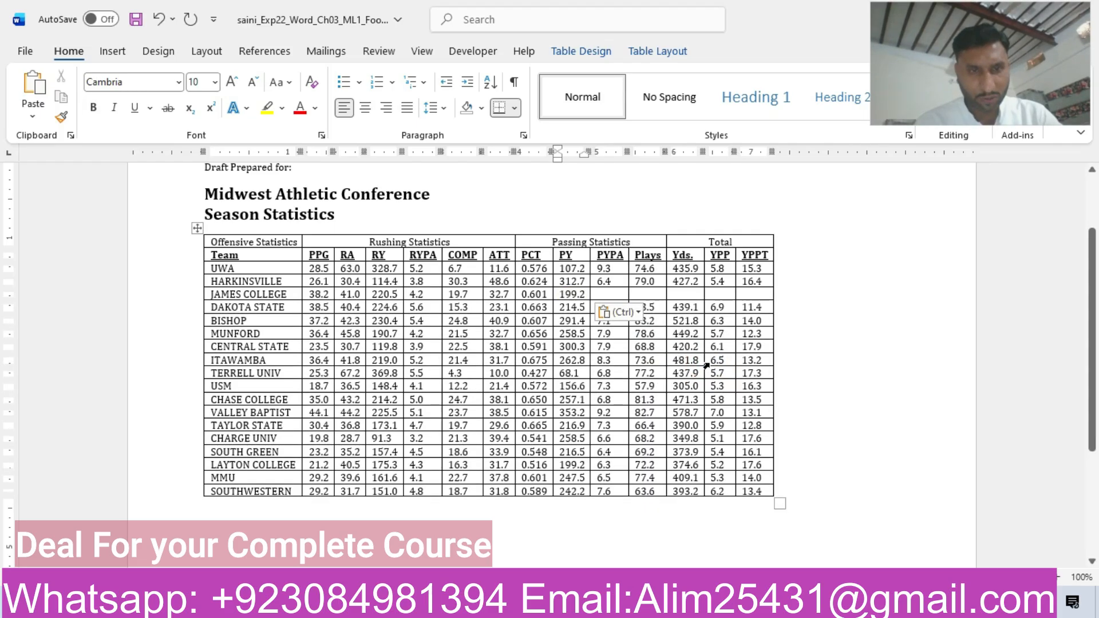
Enter 7.6 in the JAMES COLLEGE row's PYPA cell.
key("Tab")
type("7")
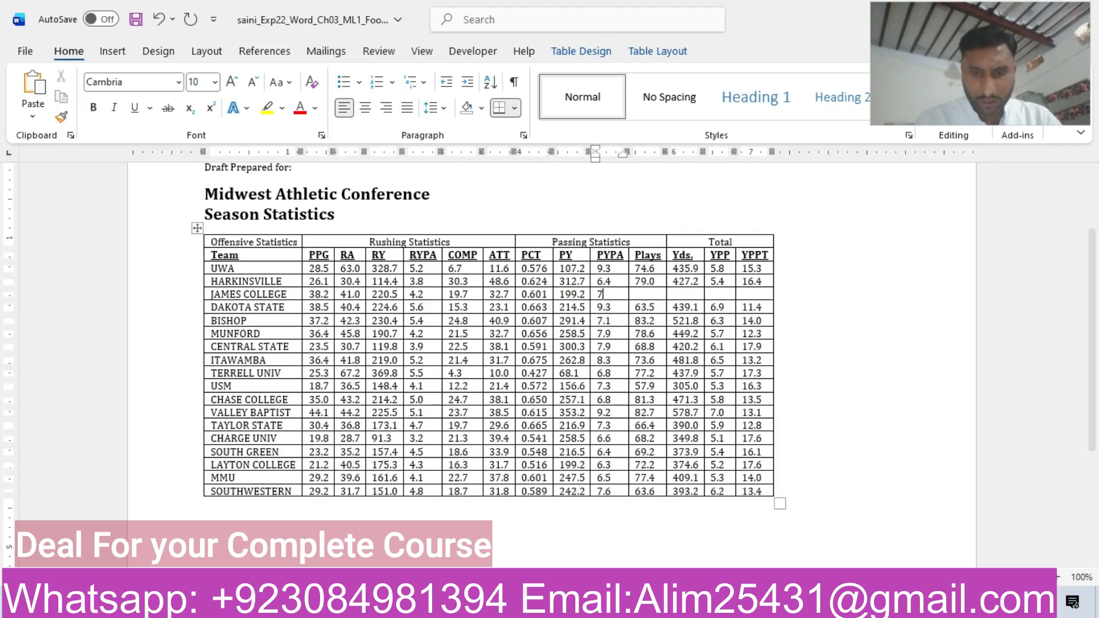
key("Tab")
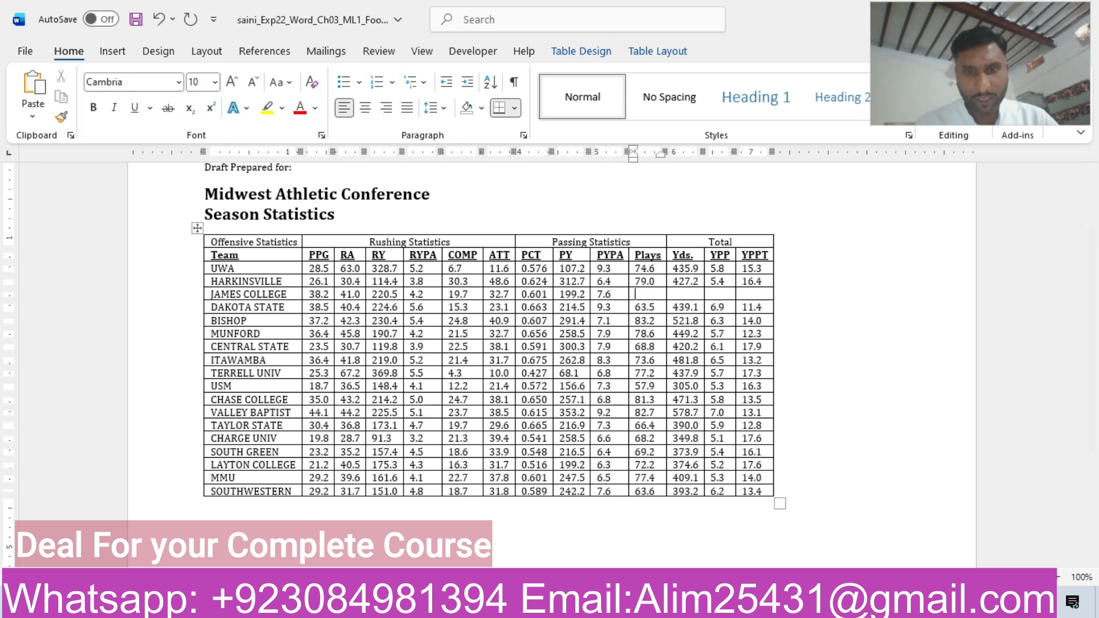
Copy 57.9 from the step 7 instructions and paste it as text only into the JAMES COLLEGE row's Plays cell.
mouse_move(648, 607)
left_click(739, 555)
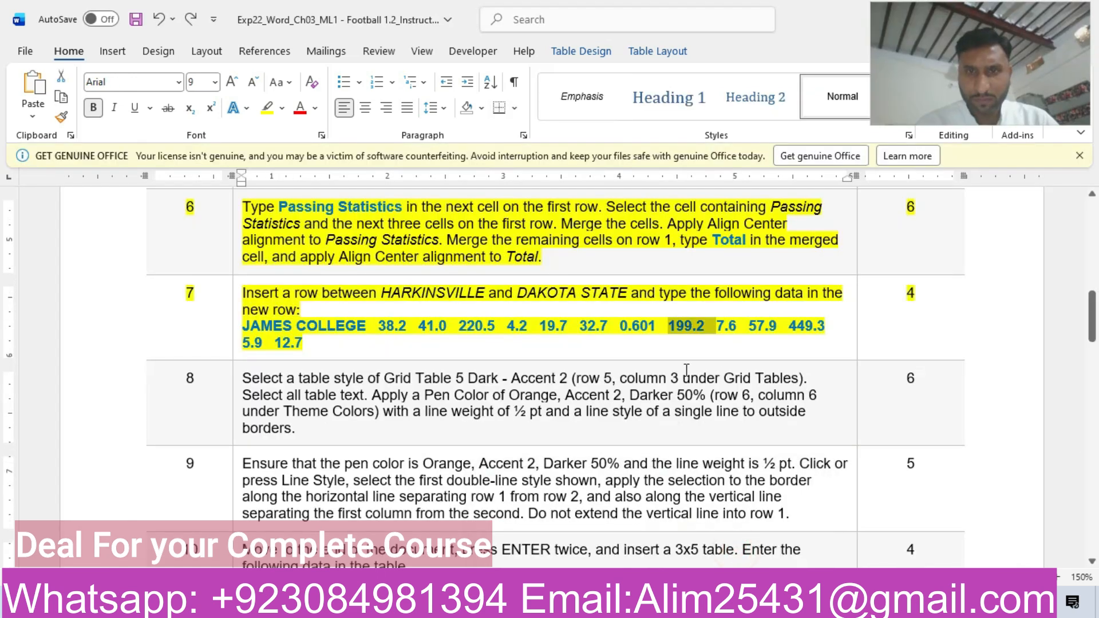
left_click_drag(751, 327, 769, 329)
key("ctrl+c")
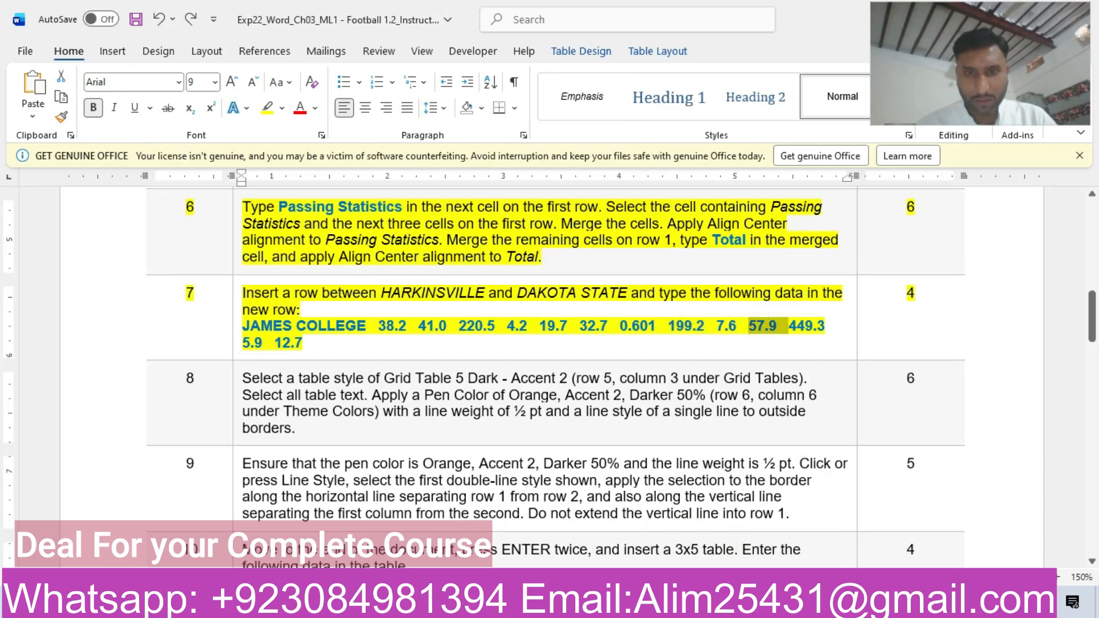
mouse_move(648, 607)
left_click(595, 548)
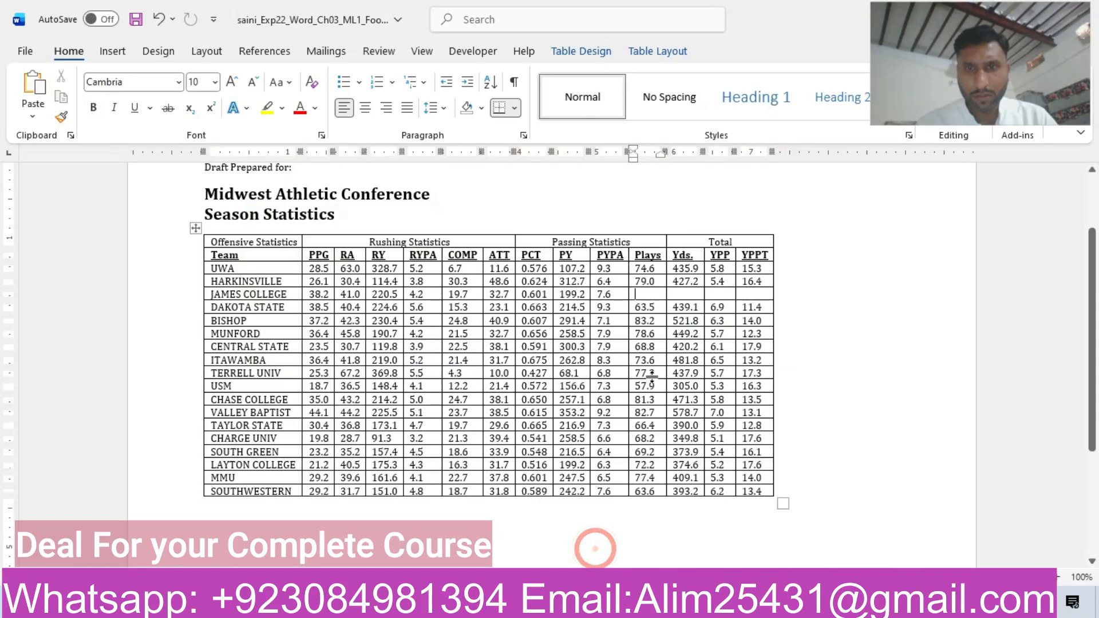
key("ctrl+v")
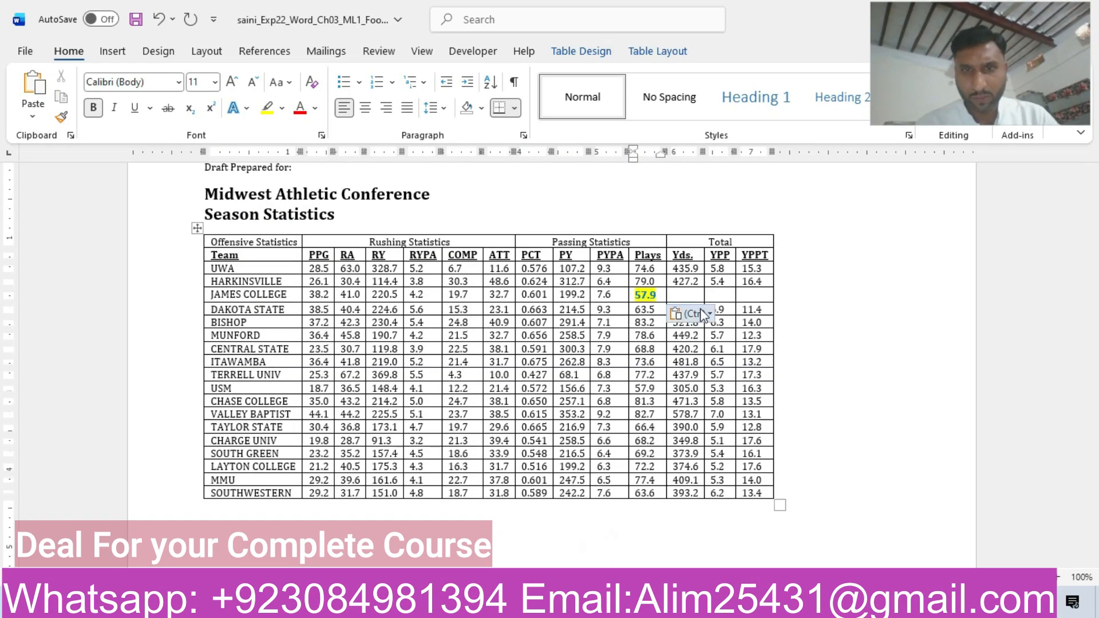
left_click(699, 313)
left_click(776, 362)
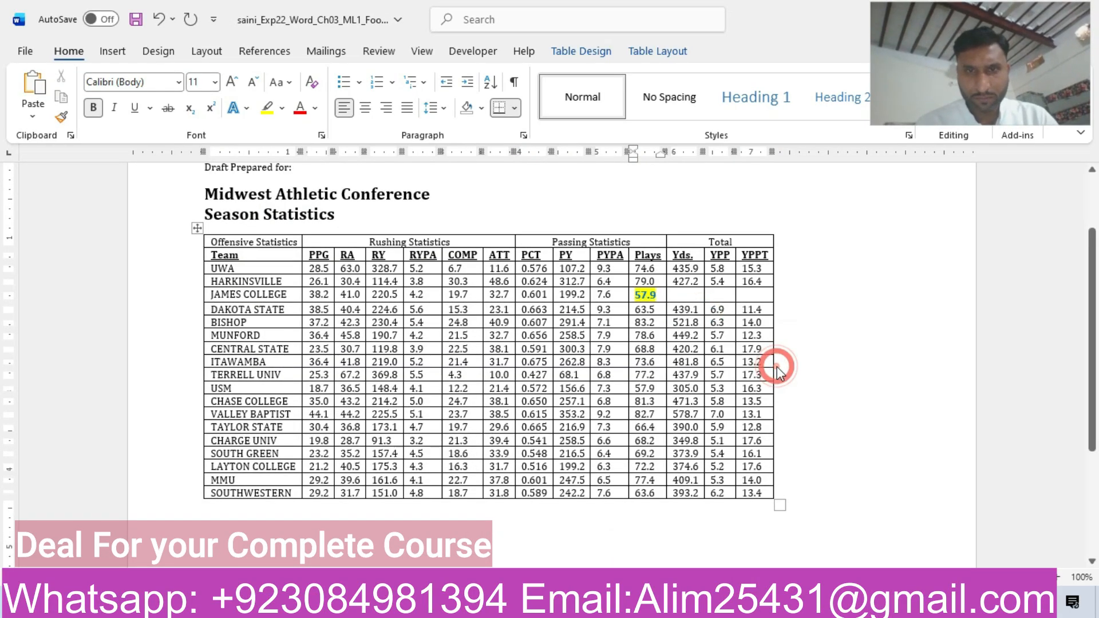
Copy 449.3 from the step 7 instructions and paste it as text only into the JAMES COLLEGE row's Yds. cell.
key("Tab")
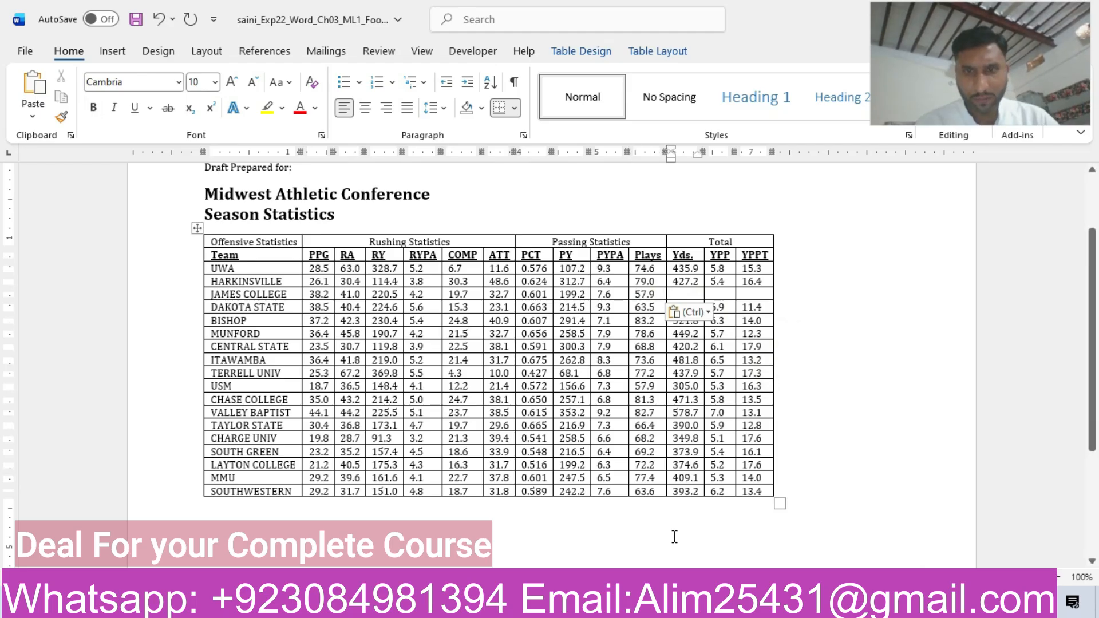
mouse_move(648, 605)
left_click(707, 513)
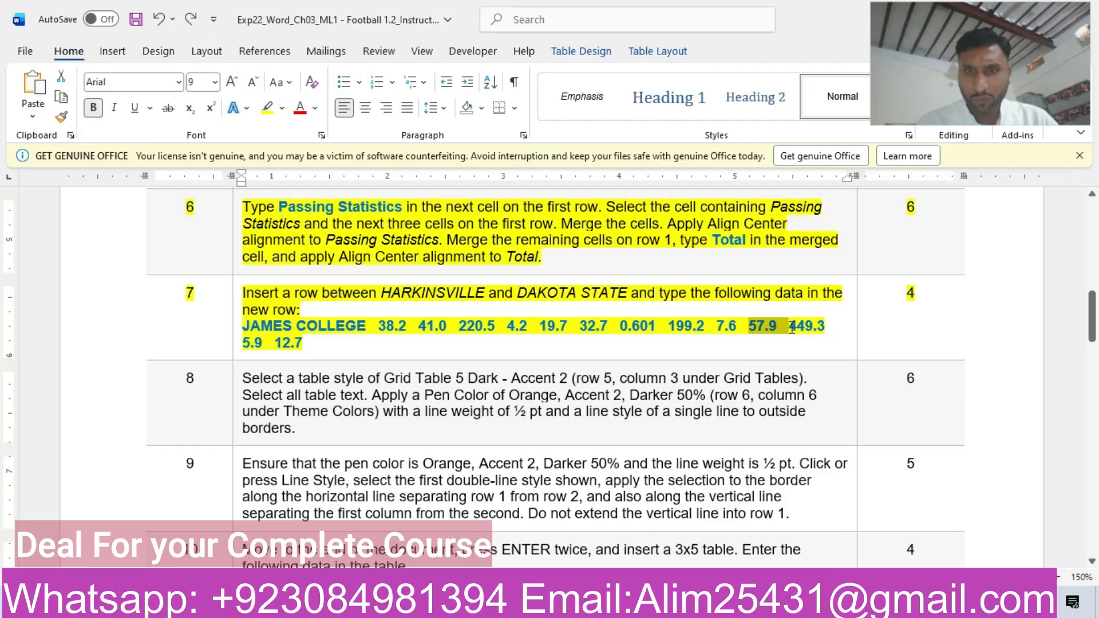
left_click_drag(791, 327, 826, 325)
key("ctrl+c")
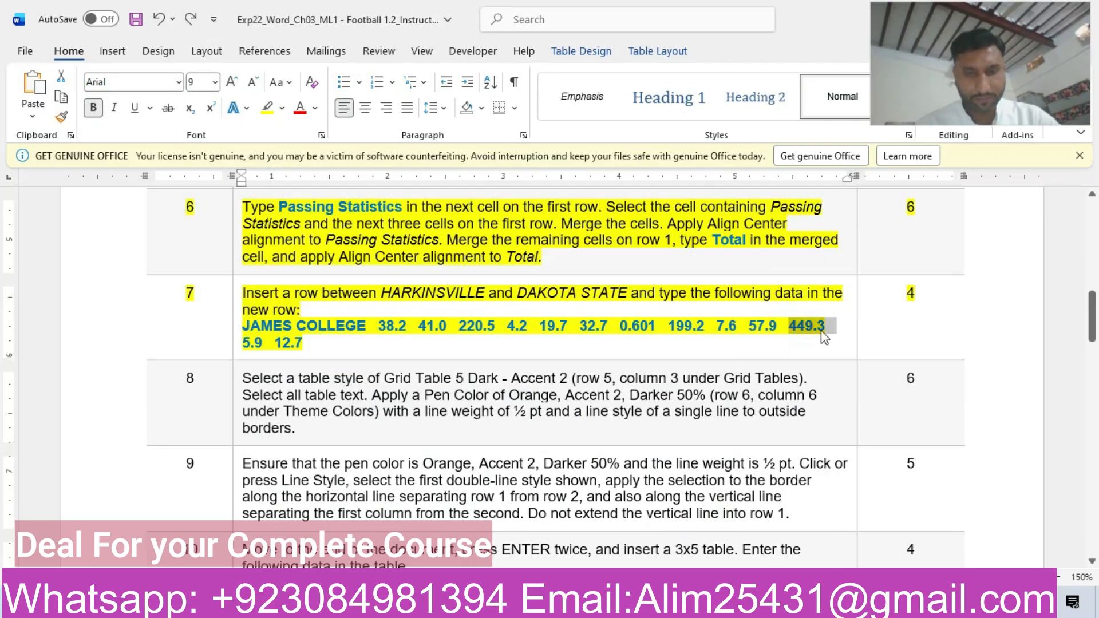
left_click(576, 536)
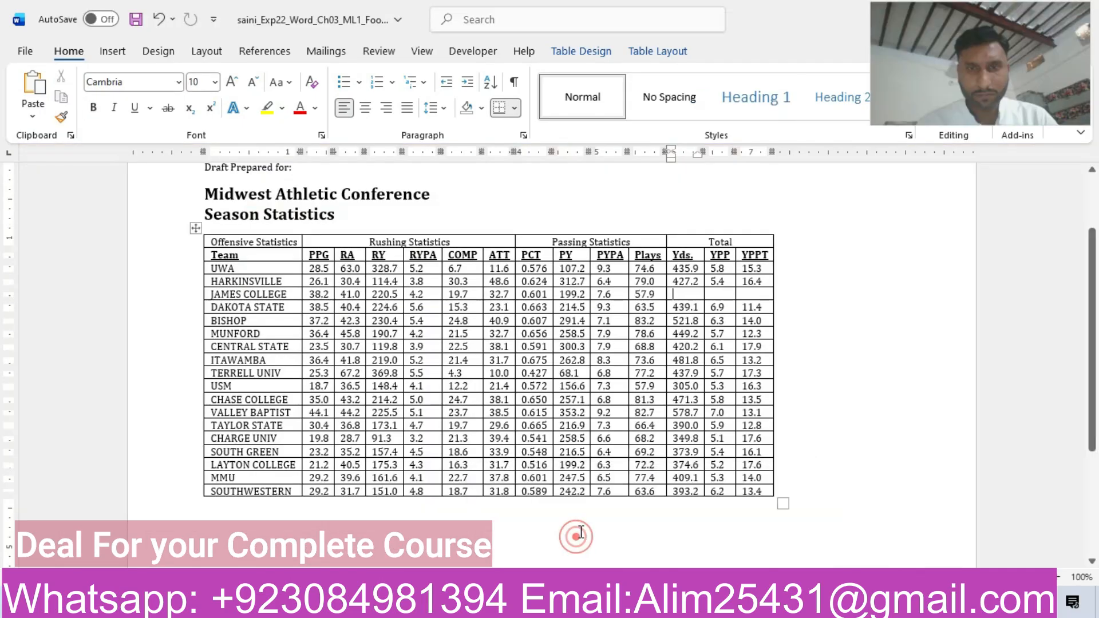
key("ctrl+v")
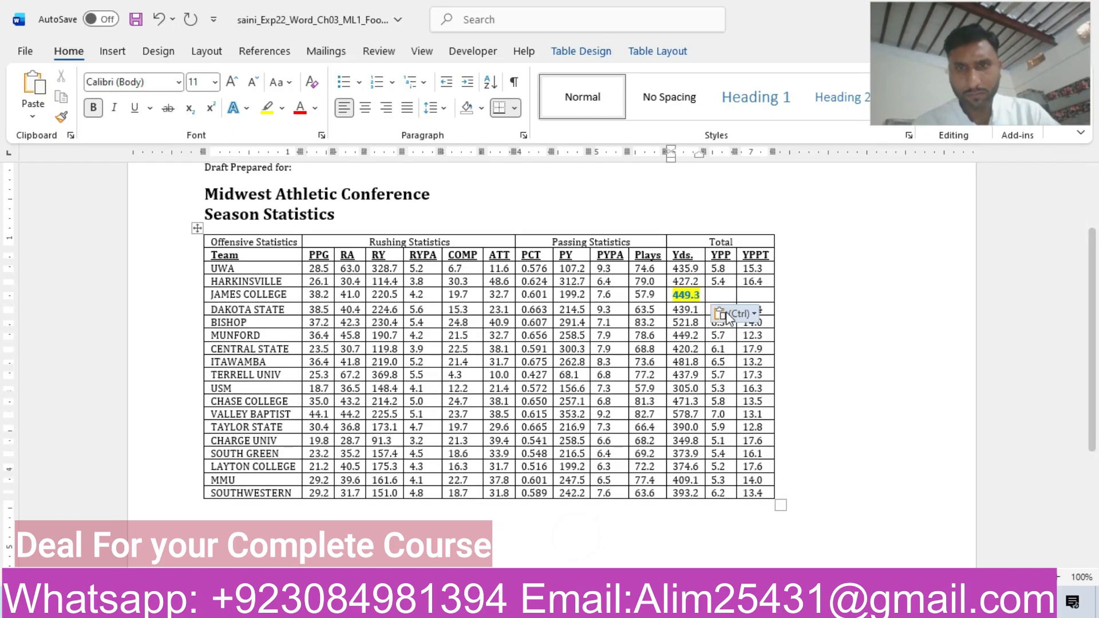
left_click(736, 314)
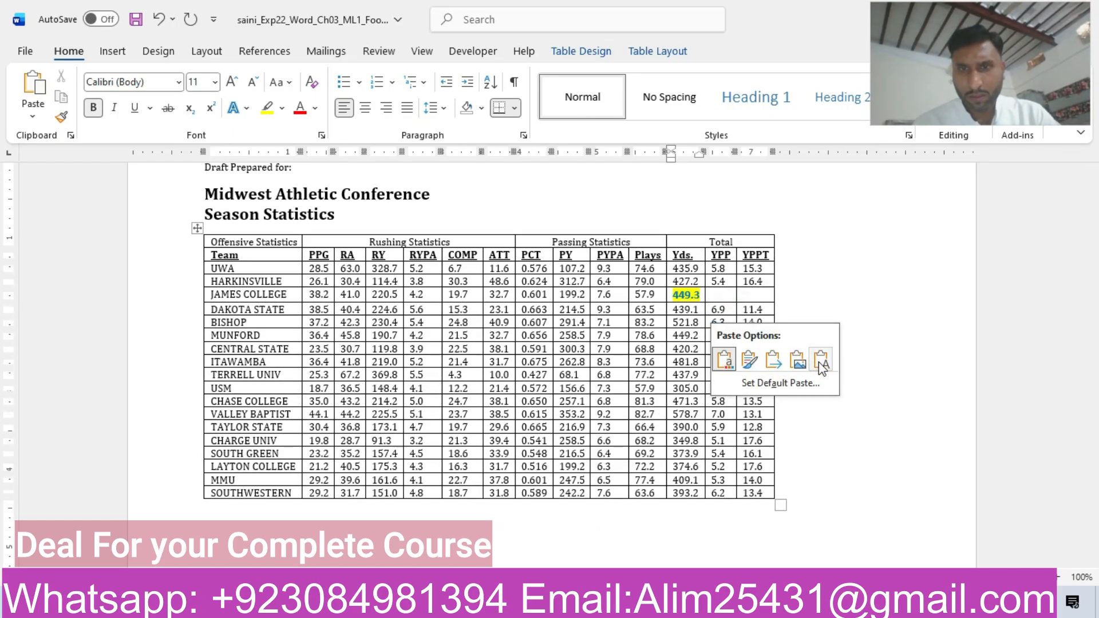
left_click(818, 362)
Enter 5.9 in the JAMES COLLEGE row's YPP cell, checking the value in the step 7 instructions.
left_click(720, 293)
mouse_move(649, 605)
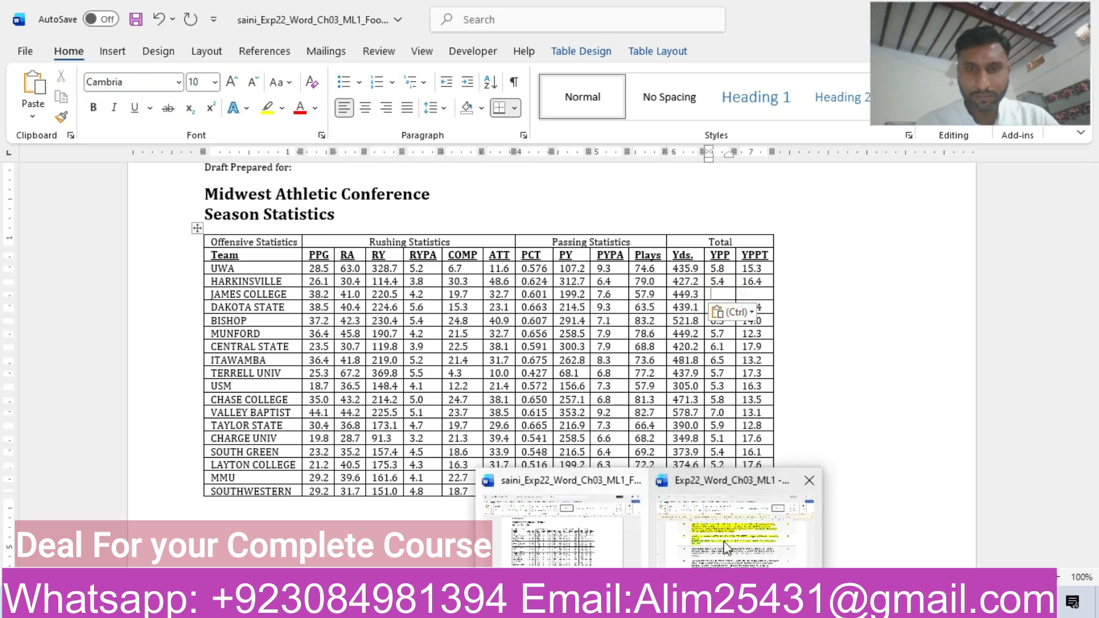
left_click(727, 542)
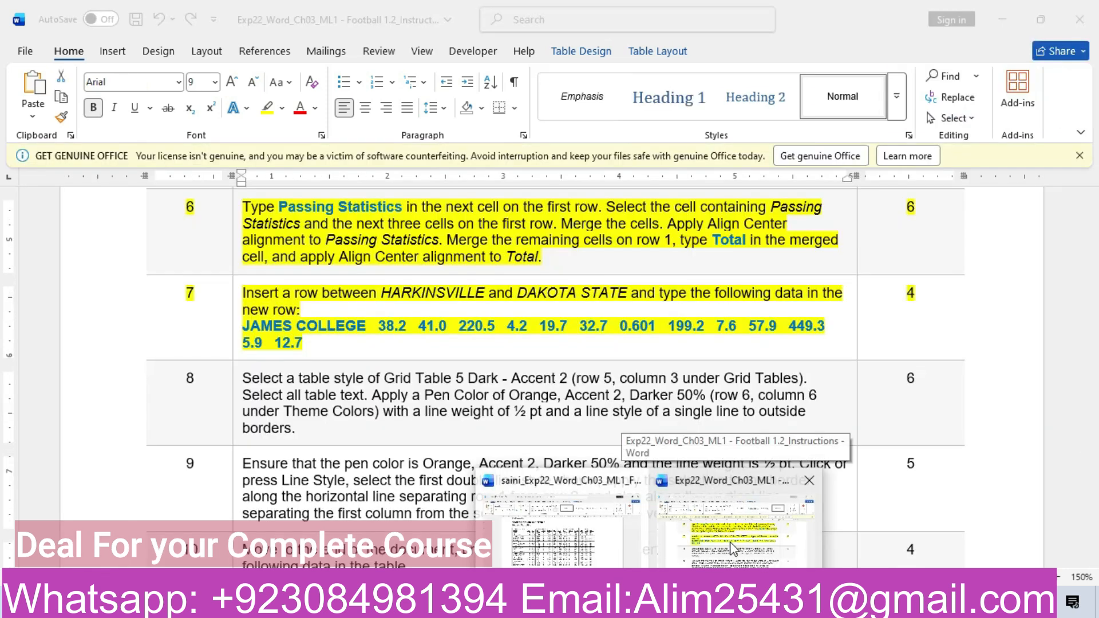
left_click(558, 535)
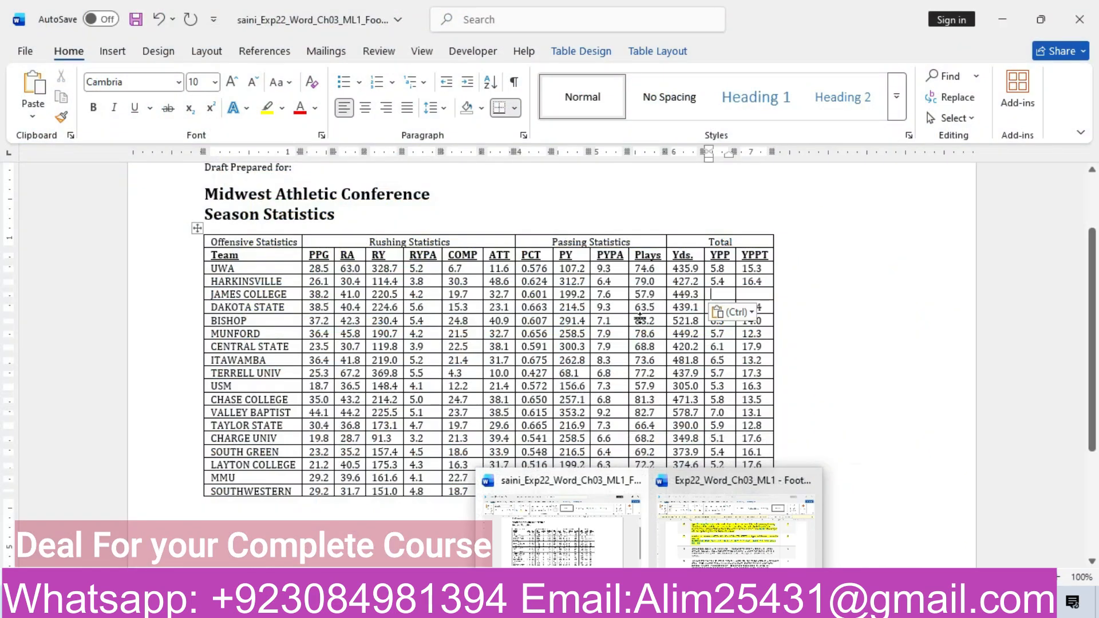
type("5")
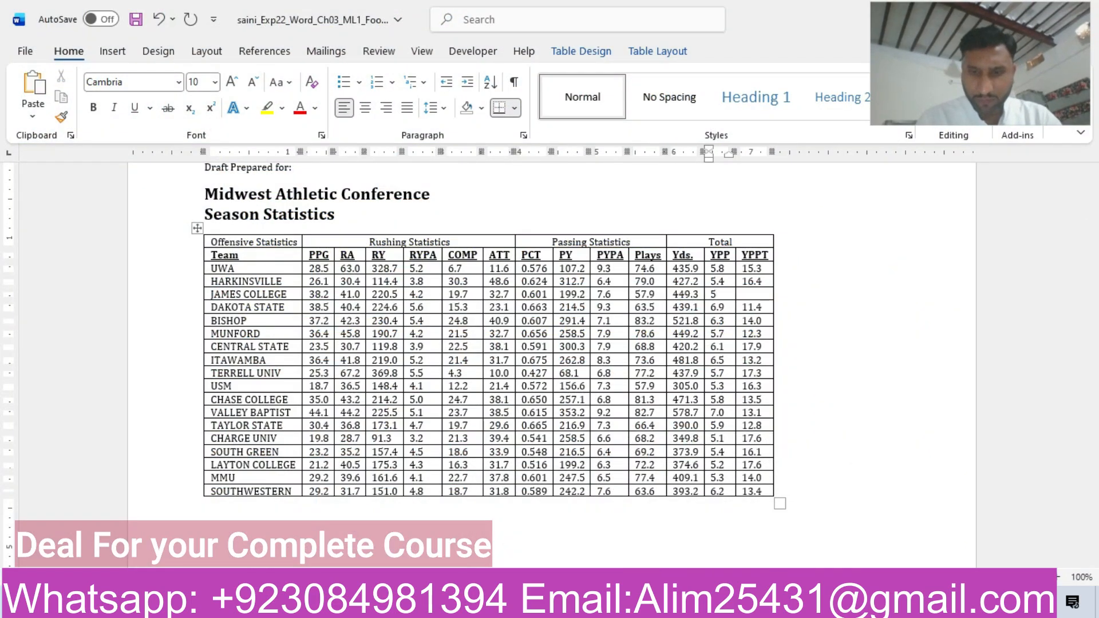
key("Tab")
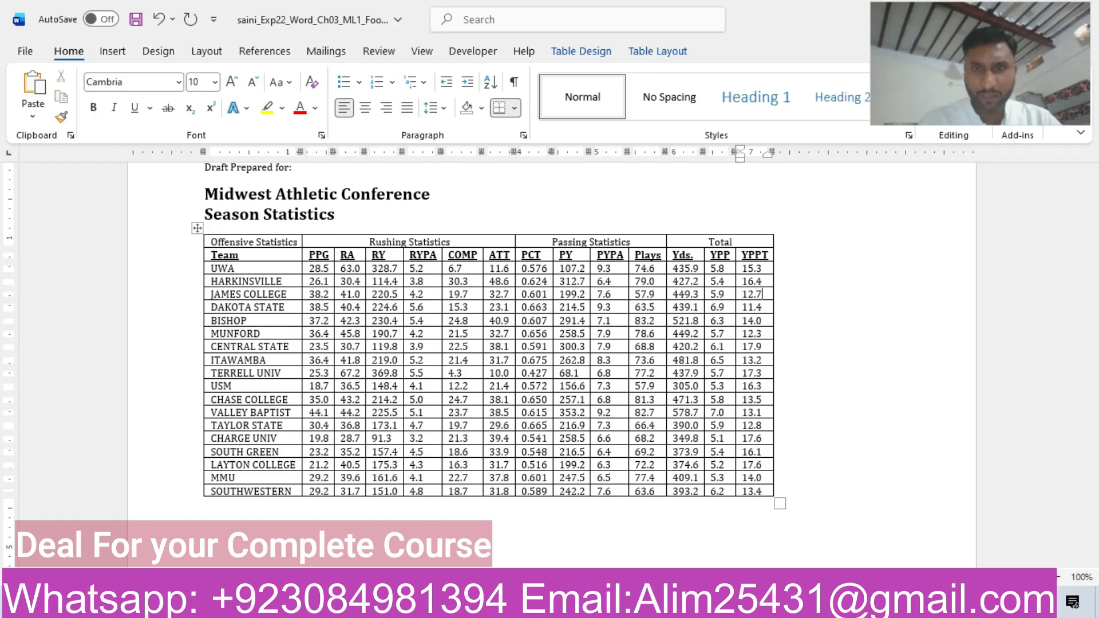
Enter 12.7 in the JAMES COLLEGE row's YPPT cell as a single line without an extra paragraph.
type("12.7")
key("Return")
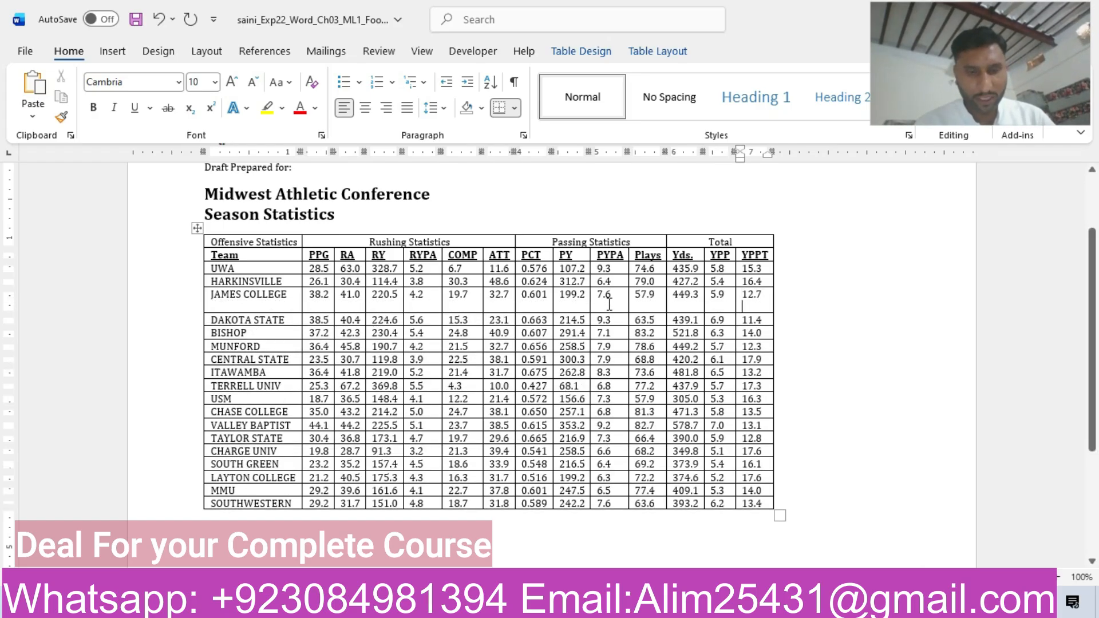
key("ctrl+z")
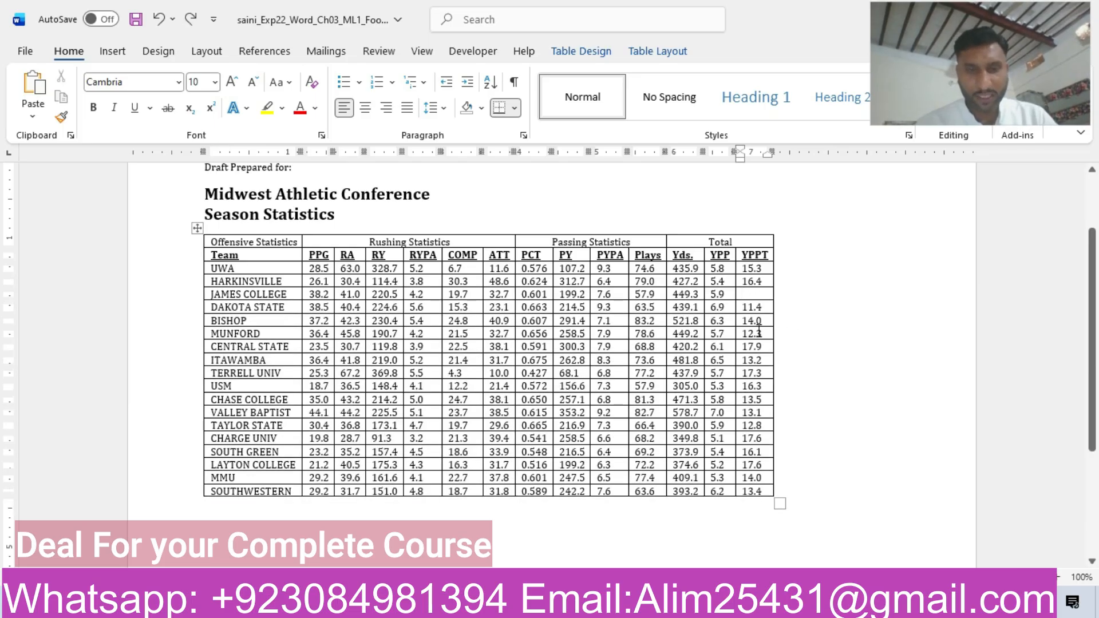
type("12")
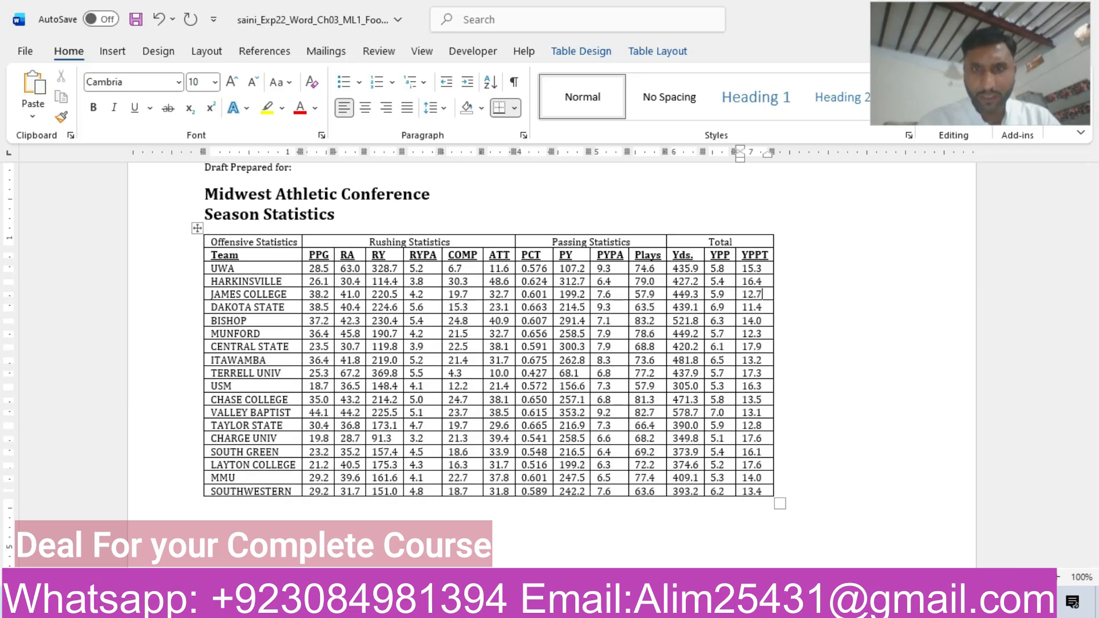
type(".7")
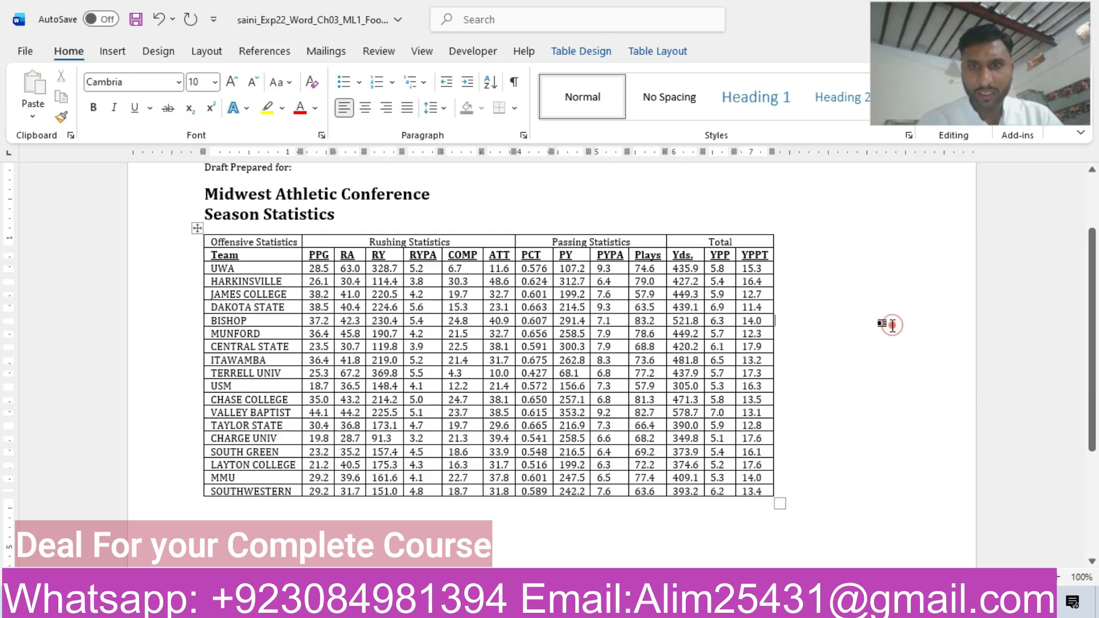
left_click(890, 325)
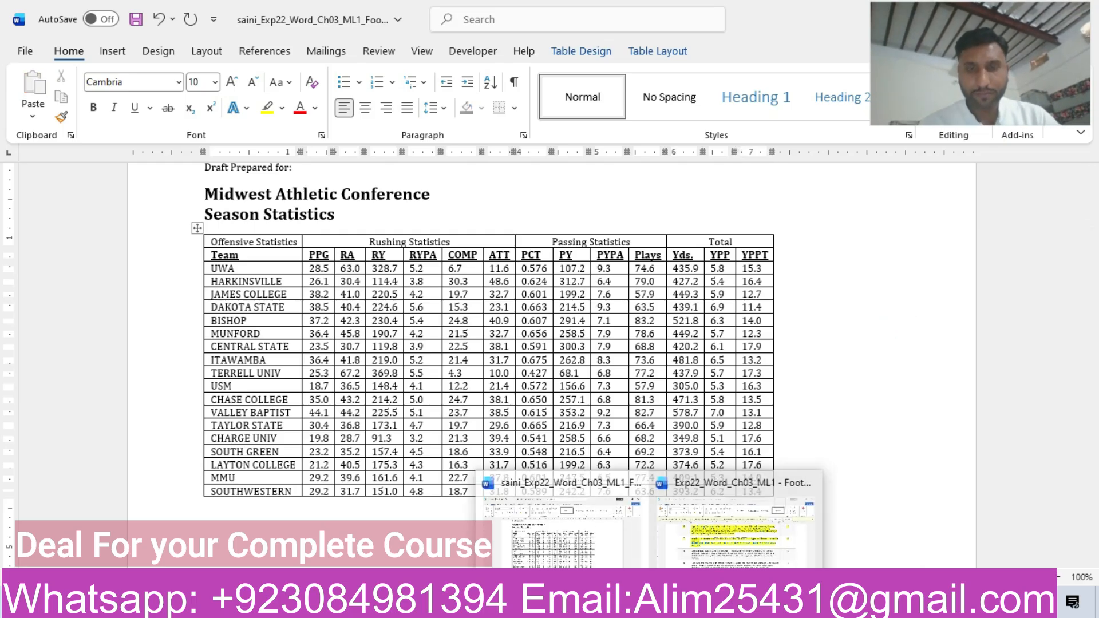
Highlight the step 8 row in yellow in the instructions document.
left_click(712, 524)
left_click_drag(1095, 294, 1095, 310)
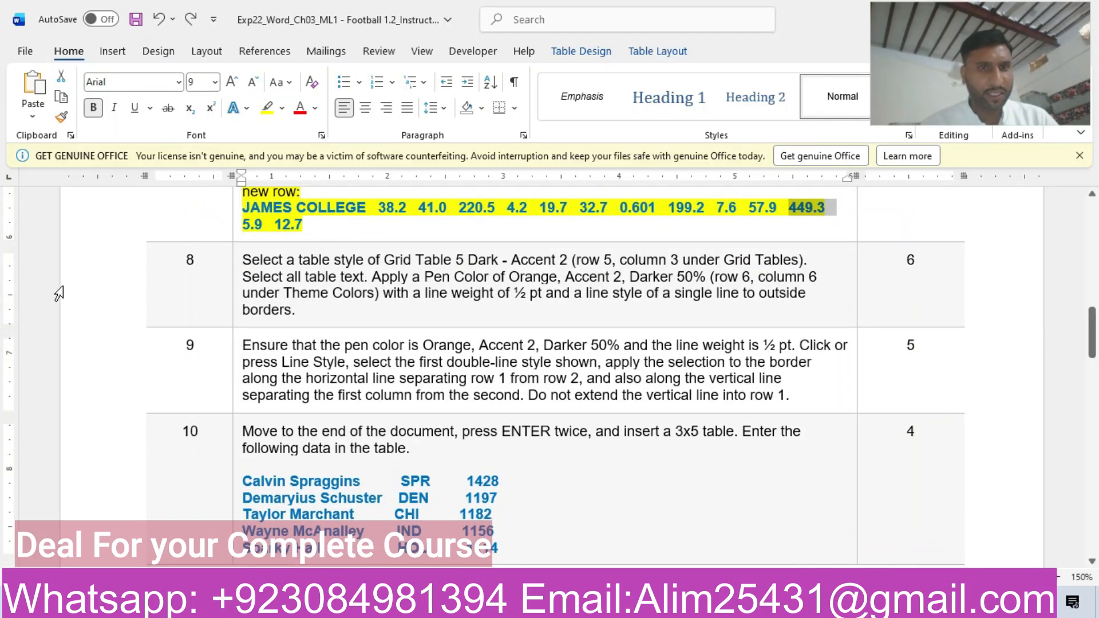
left_click(103, 284)
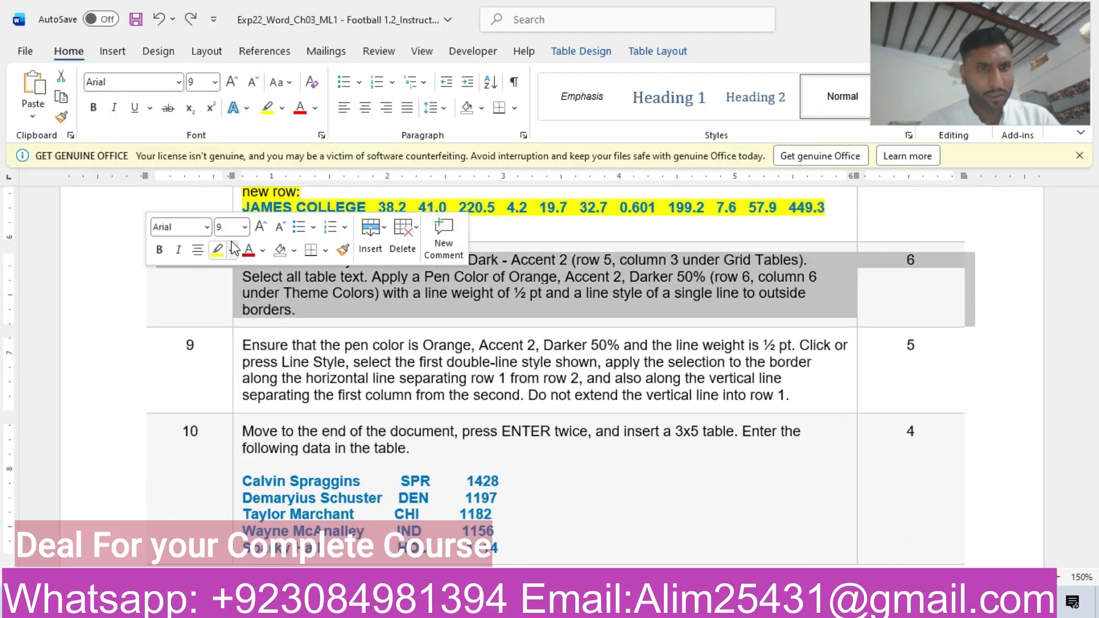
left_click(218, 250)
left_click(379, 295)
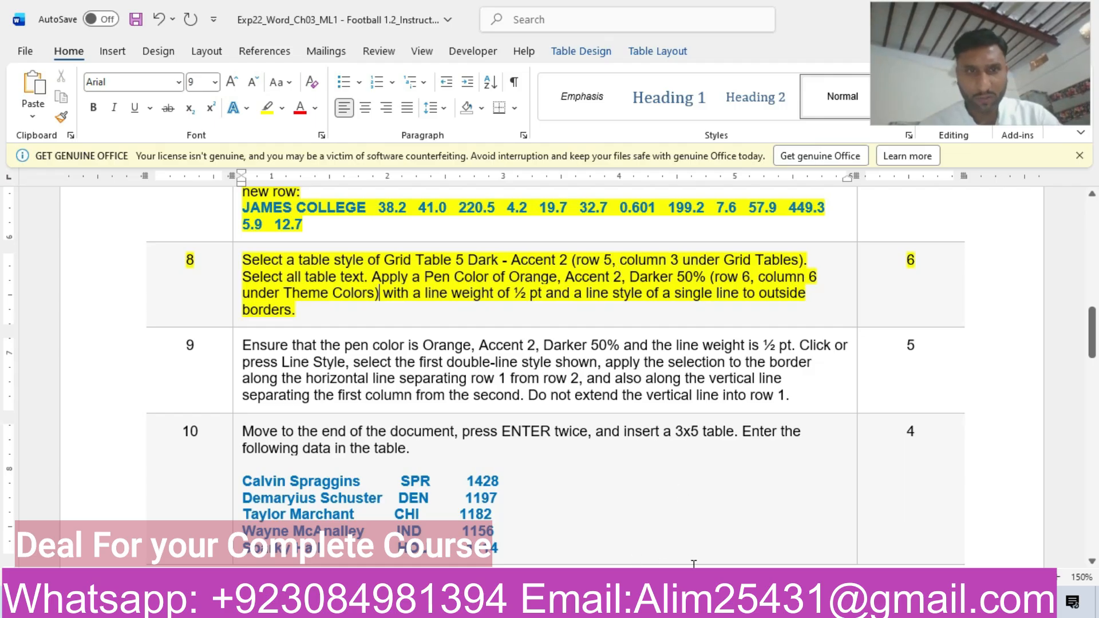
Return to the football document and select the whole season statistics table for restyling.
mouse_move(709, 564)
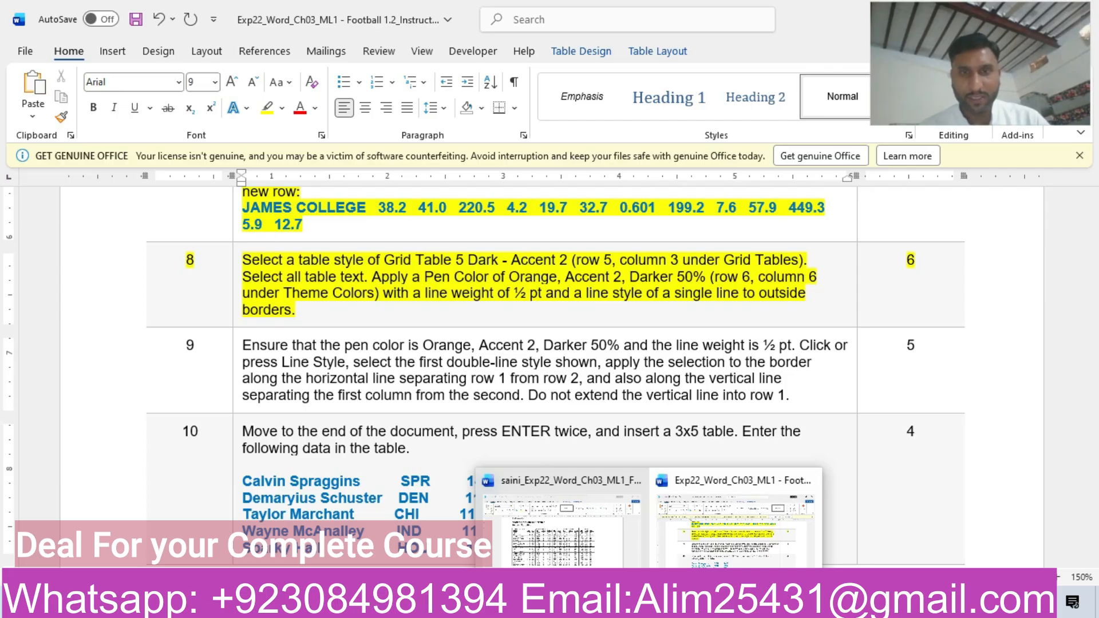
left_click(731, 562)
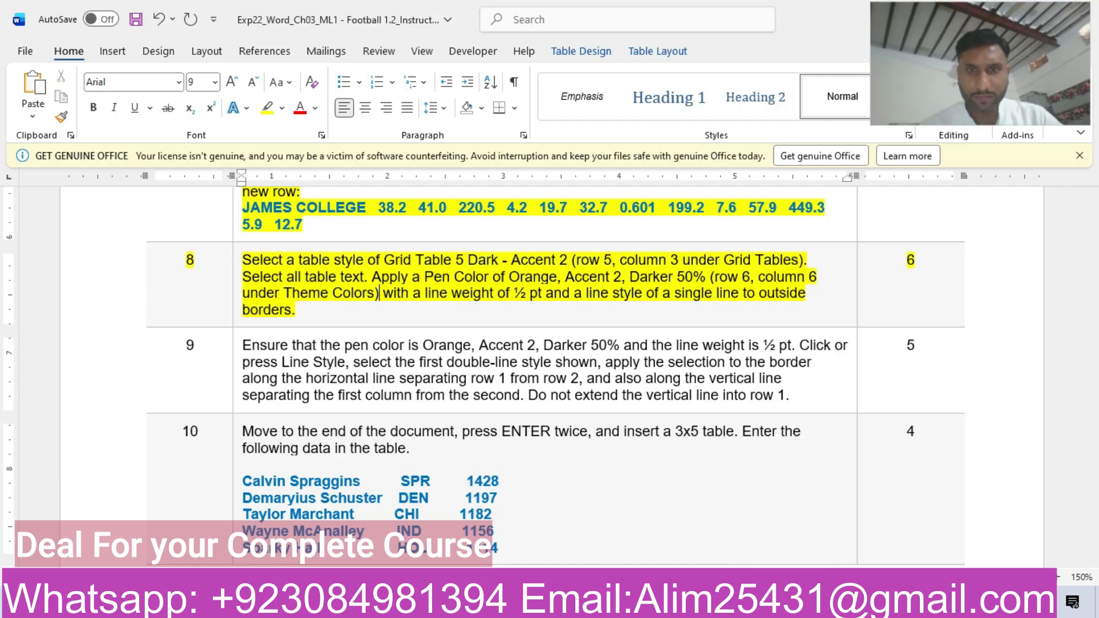
left_click(704, 526)
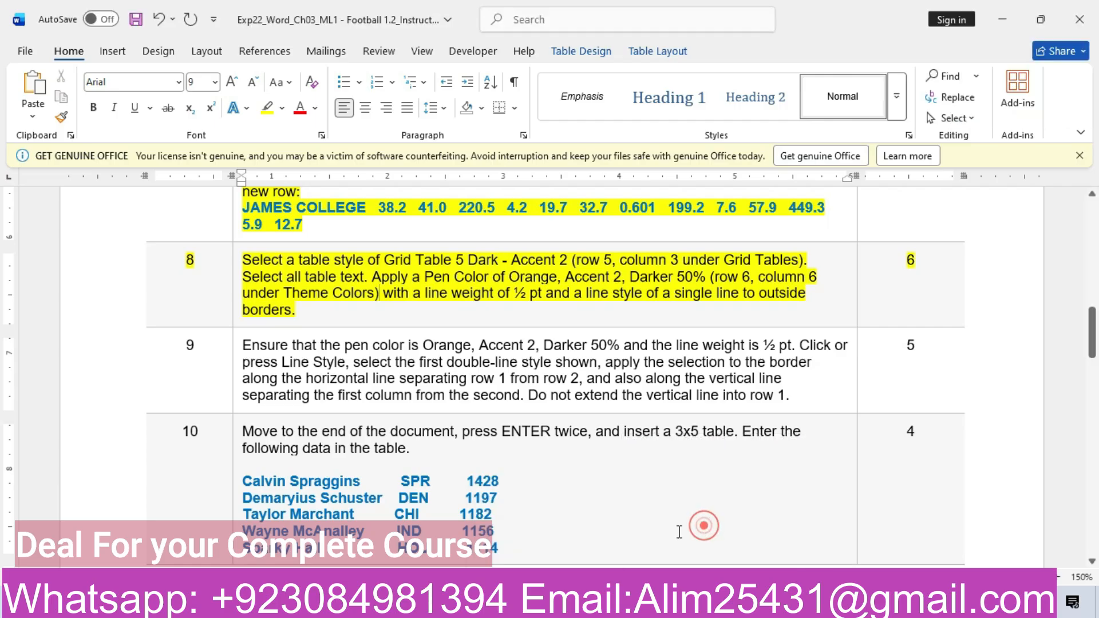
left_click(554, 520)
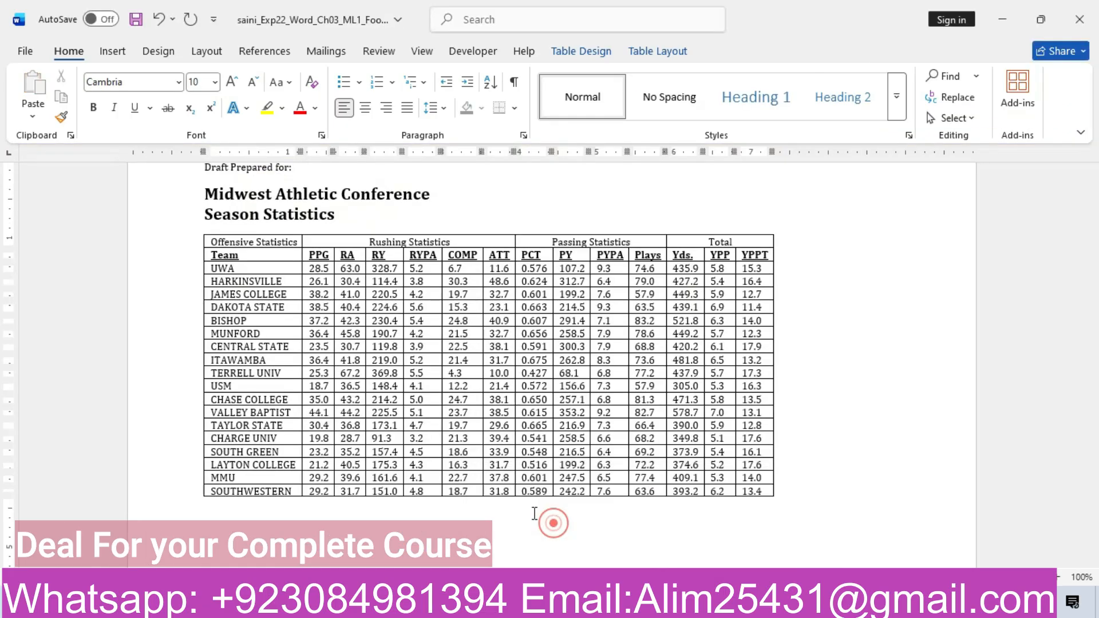
left_click(194, 228)
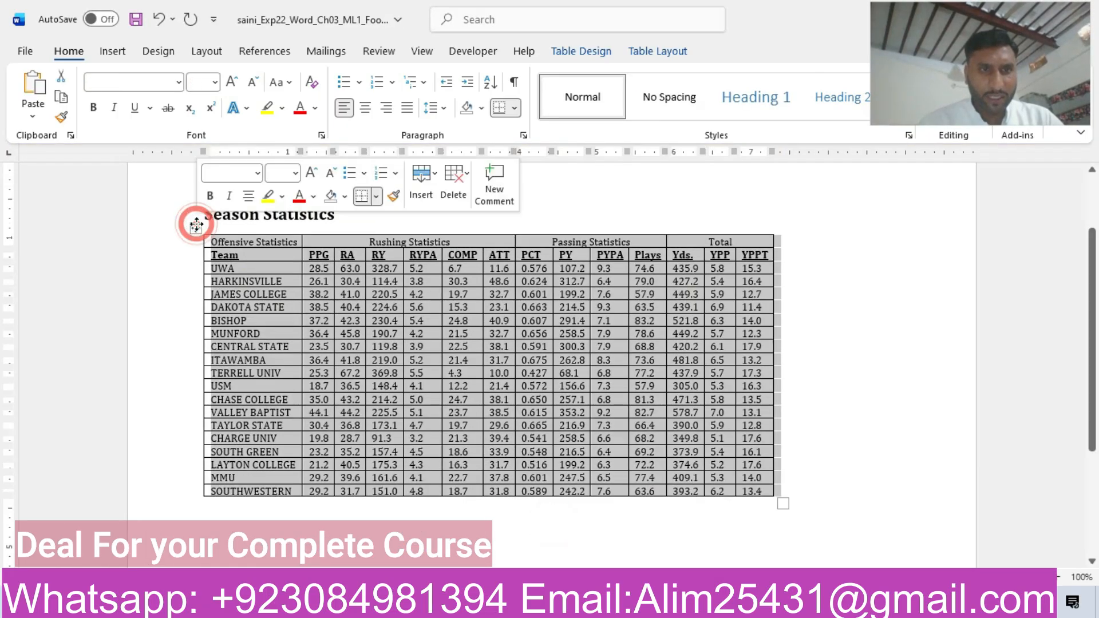
left_click(579, 50)
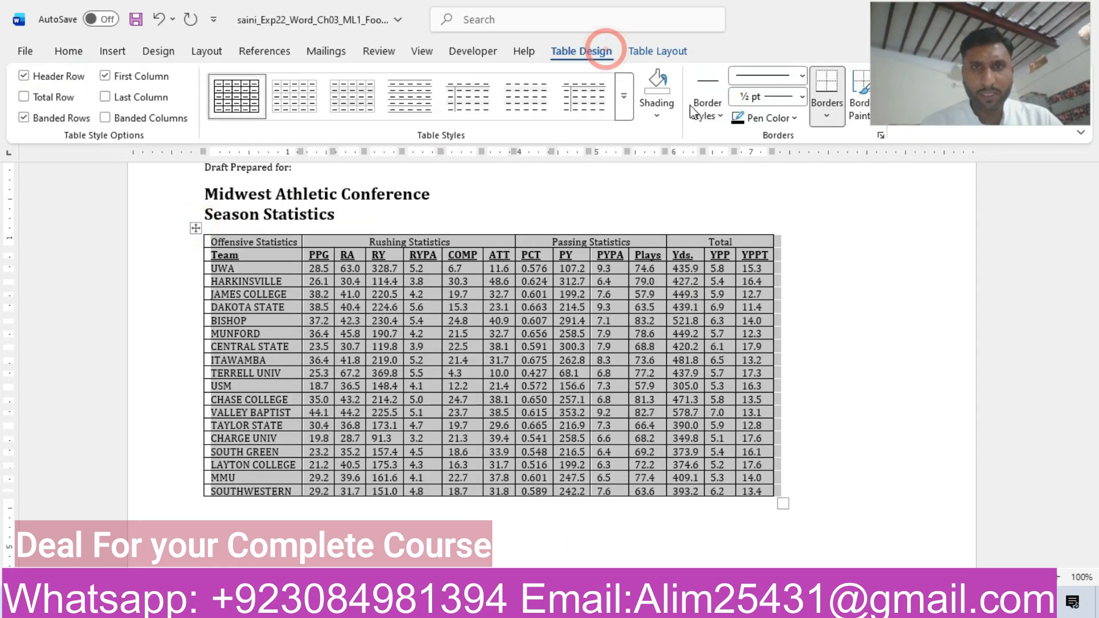
Try the Grid Table 3 - Accent 4 style and the orange style in row 6, column 3 of Grid Tables on the table.
left_click(631, 98)
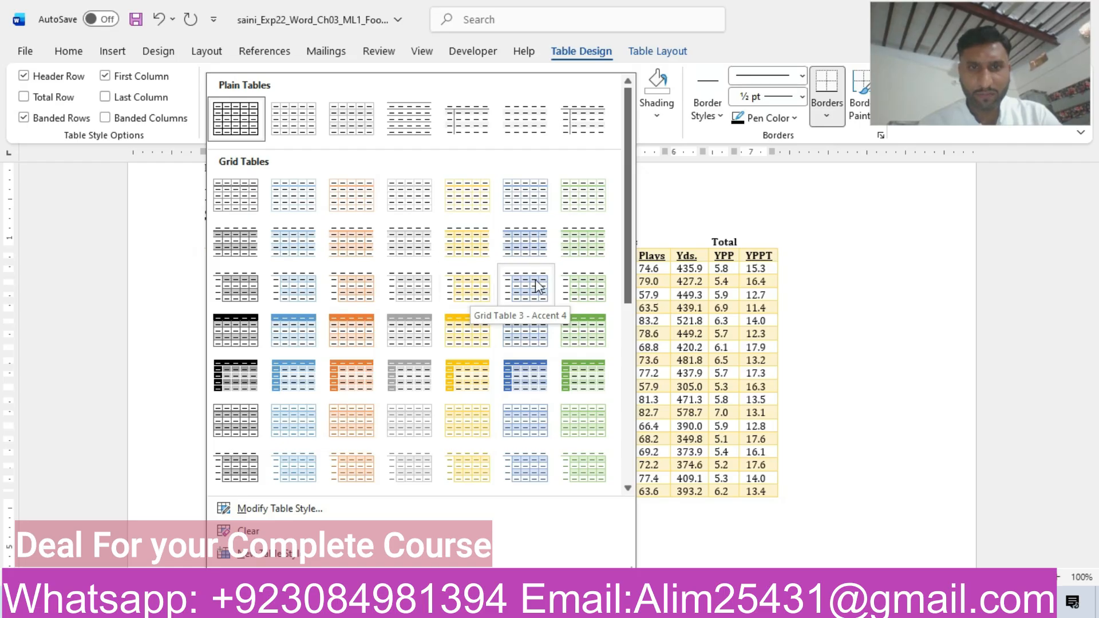
left_click(486, 283)
mouse_move(646, 608)
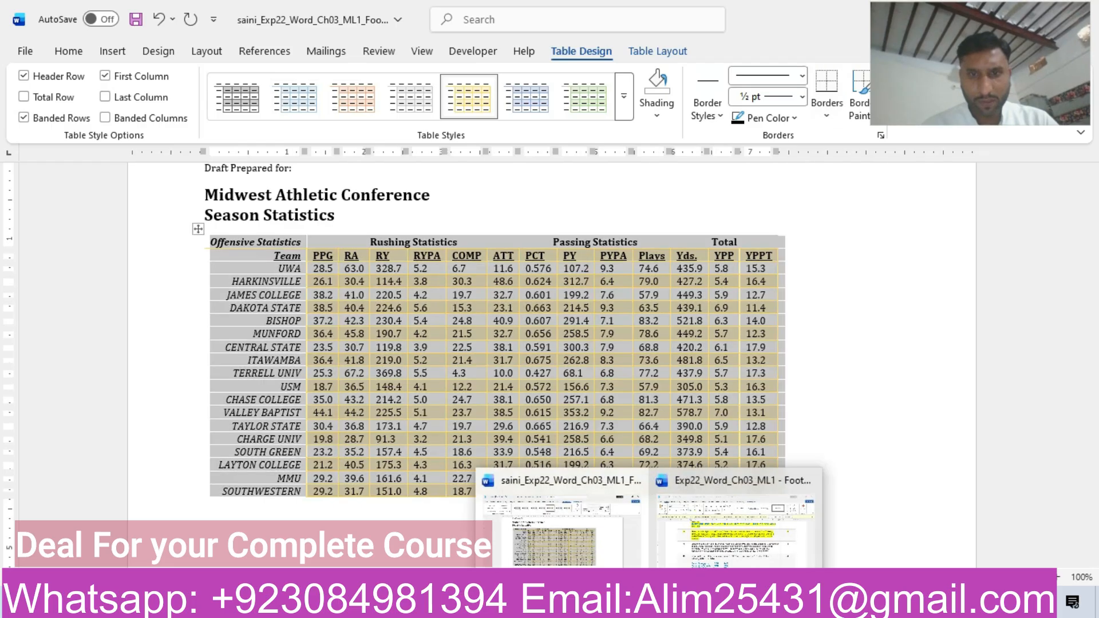
mouse_move(722, 552)
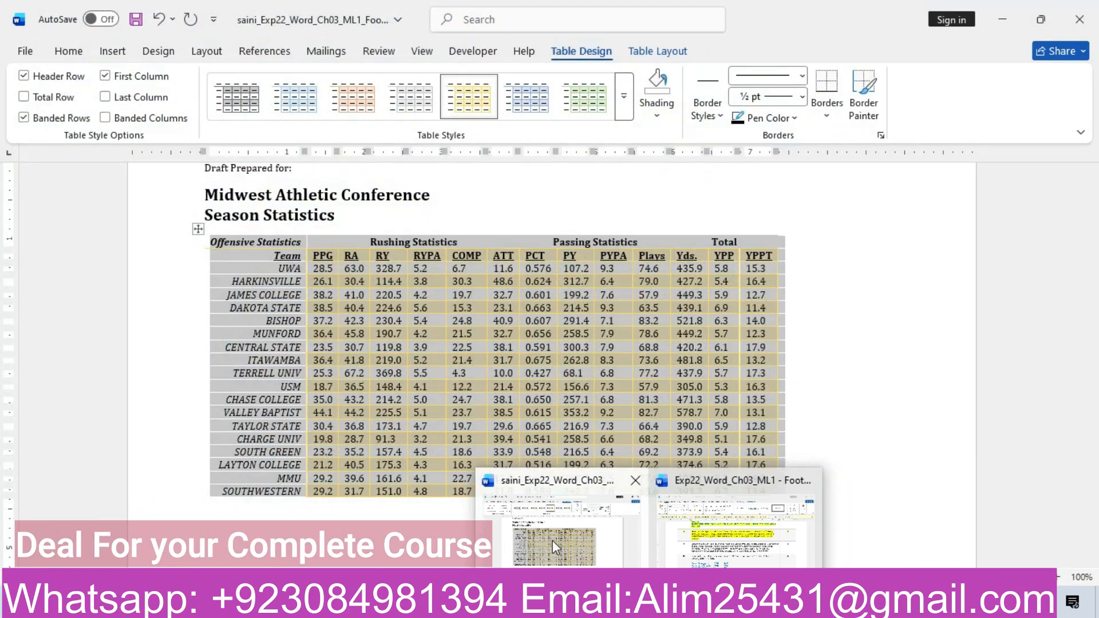
left_click(552, 540)
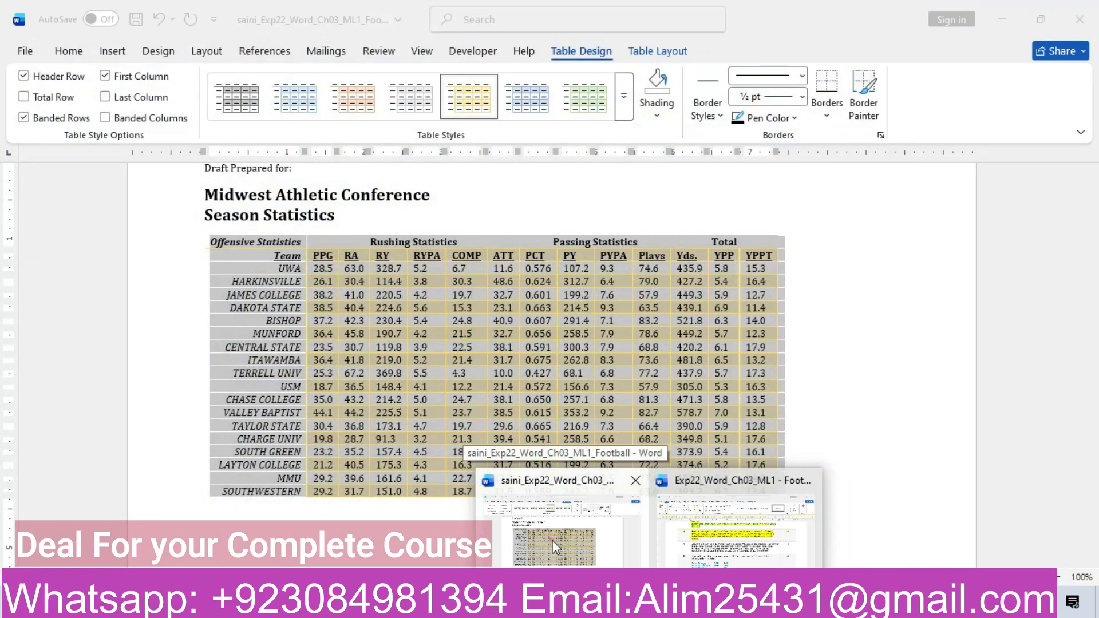
left_click(624, 97)
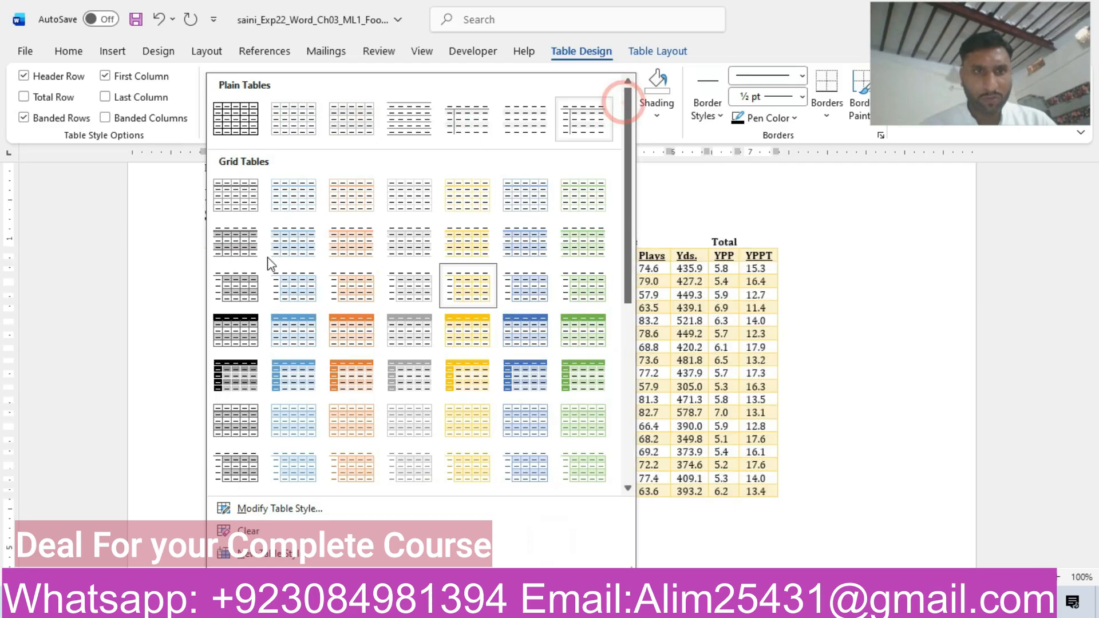
mouse_move(630, 211)
left_mouse_down()
mouse_move(624, 282)
mouse_move(625, 230)
left_mouse_up()
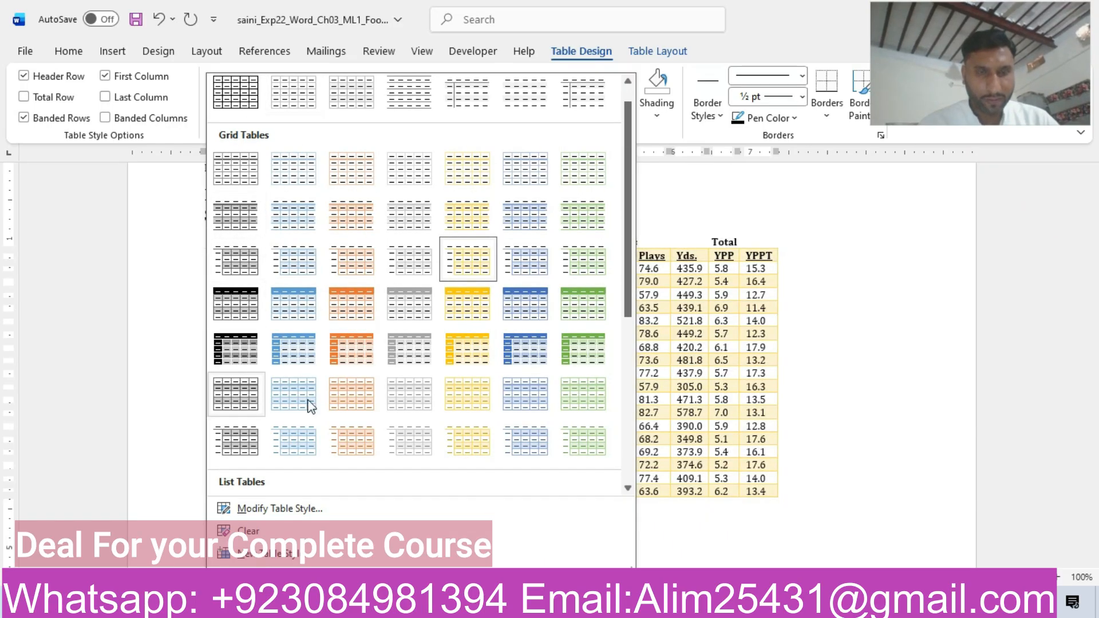
left_click(354, 401)
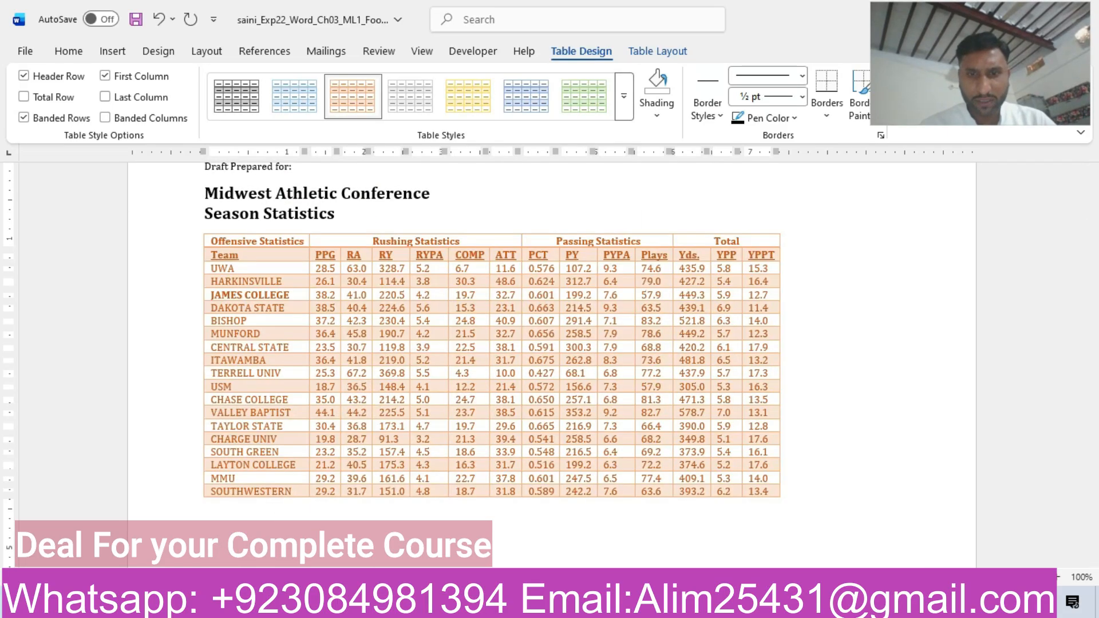
Recheck the style named in step 8 and apply Grid Table 5 Dark - Accent 2 to the season statistics table.
left_click(712, 535)
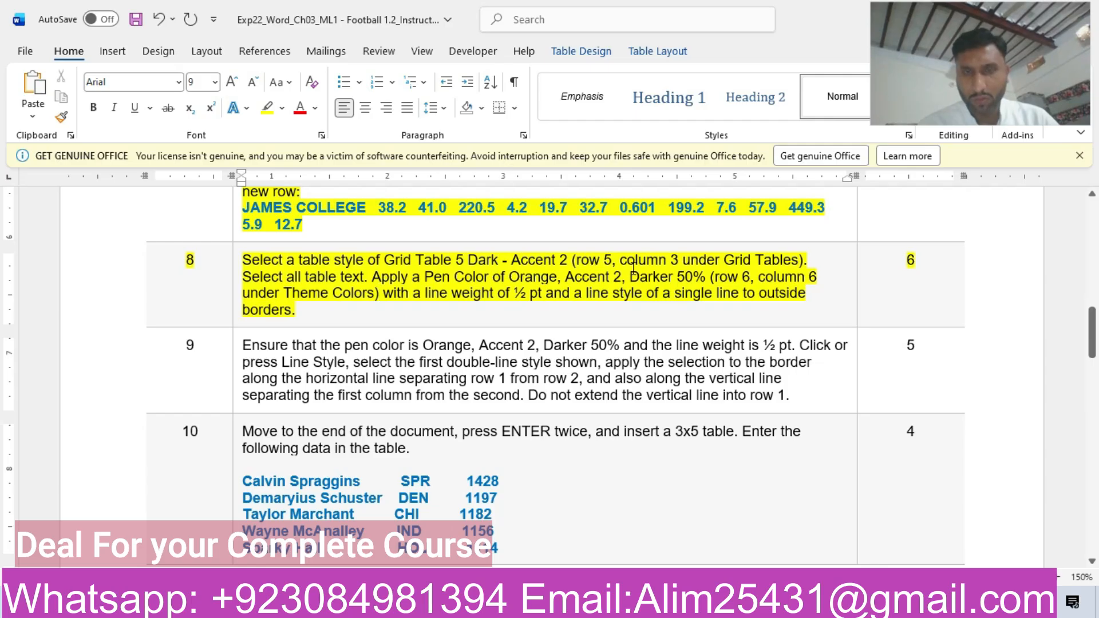
mouse_move(648, 605)
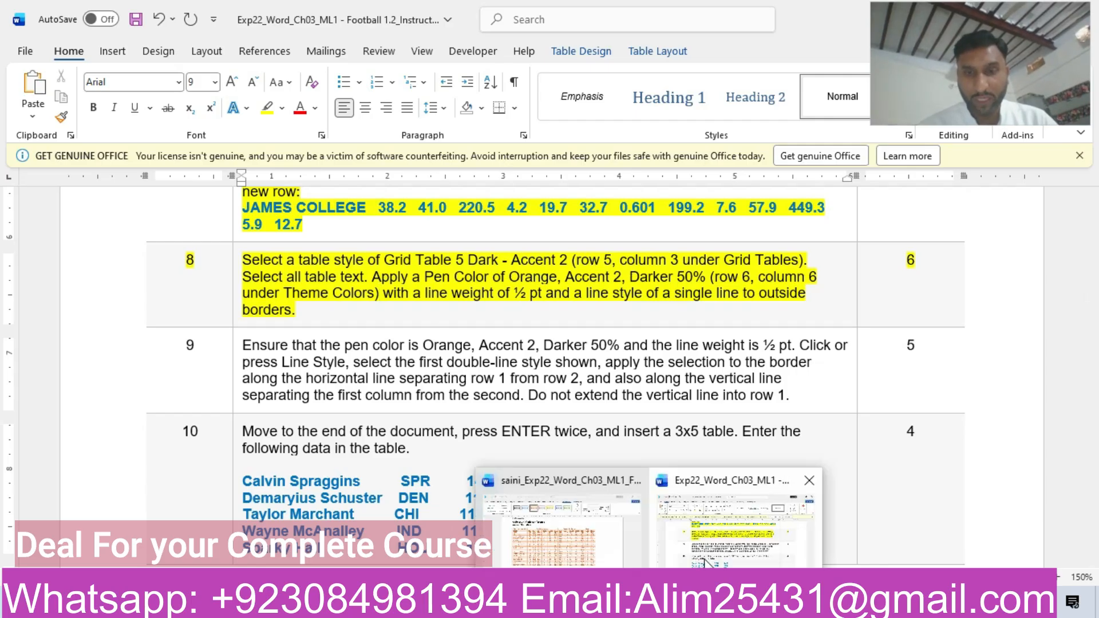
left_click(581, 513)
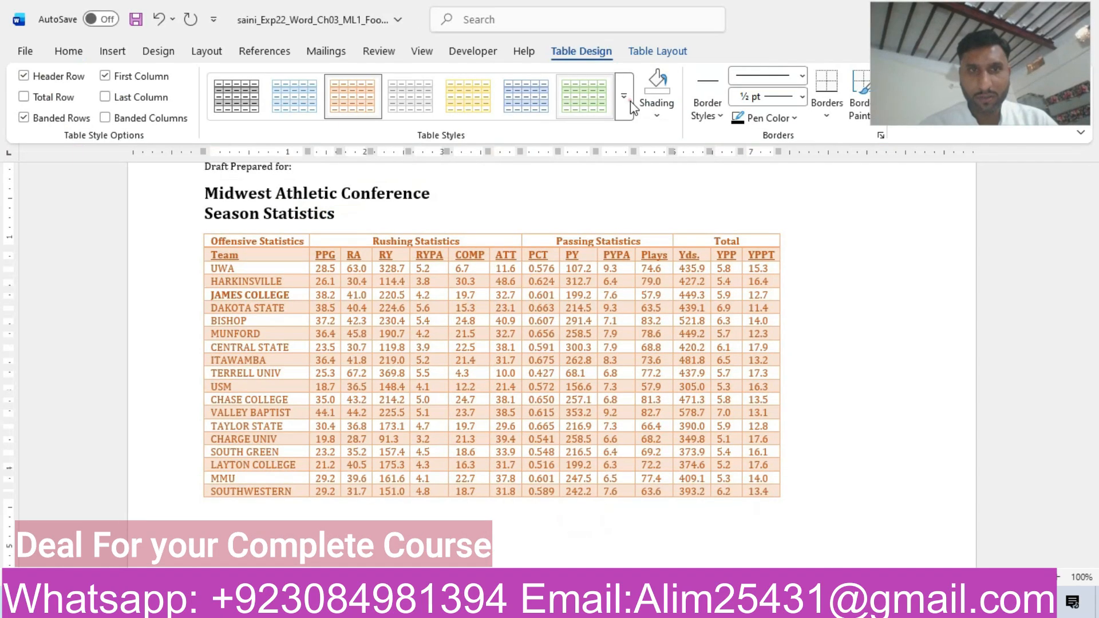
left_click(628, 103)
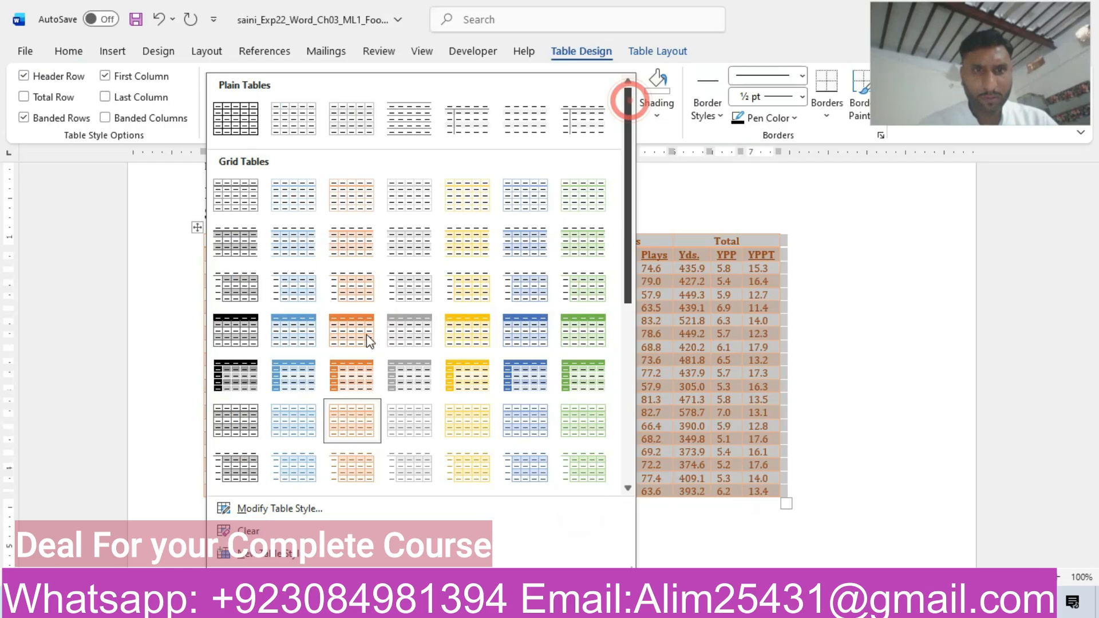
left_click(350, 379)
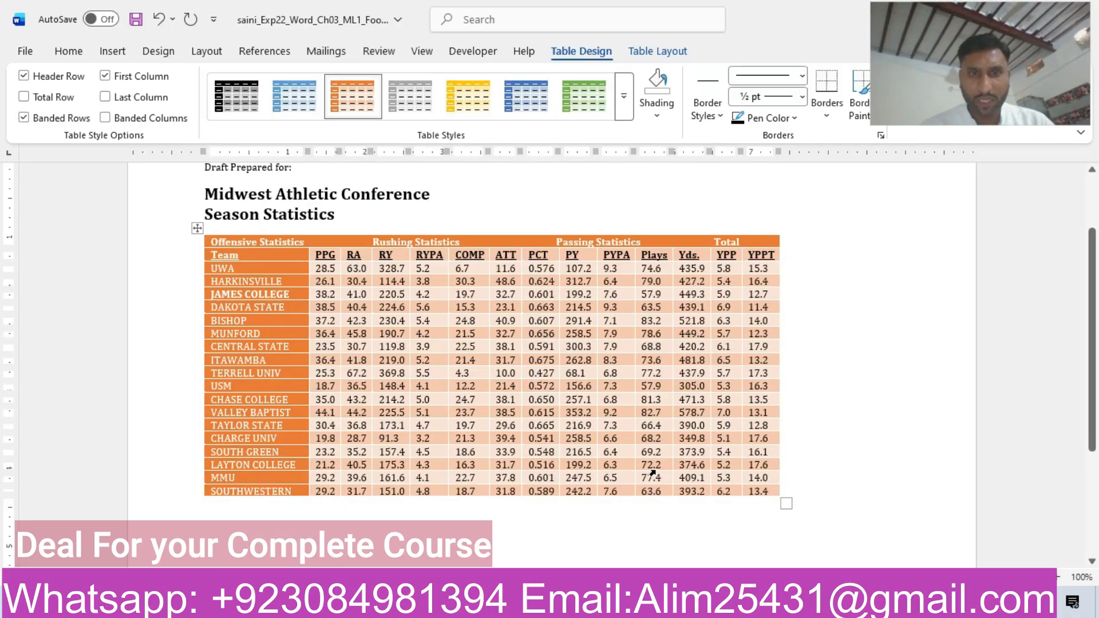
Recheck the border requirements of step 8 in the instructions and return to the football document.
mouse_move(649, 605)
left_click(708, 533)
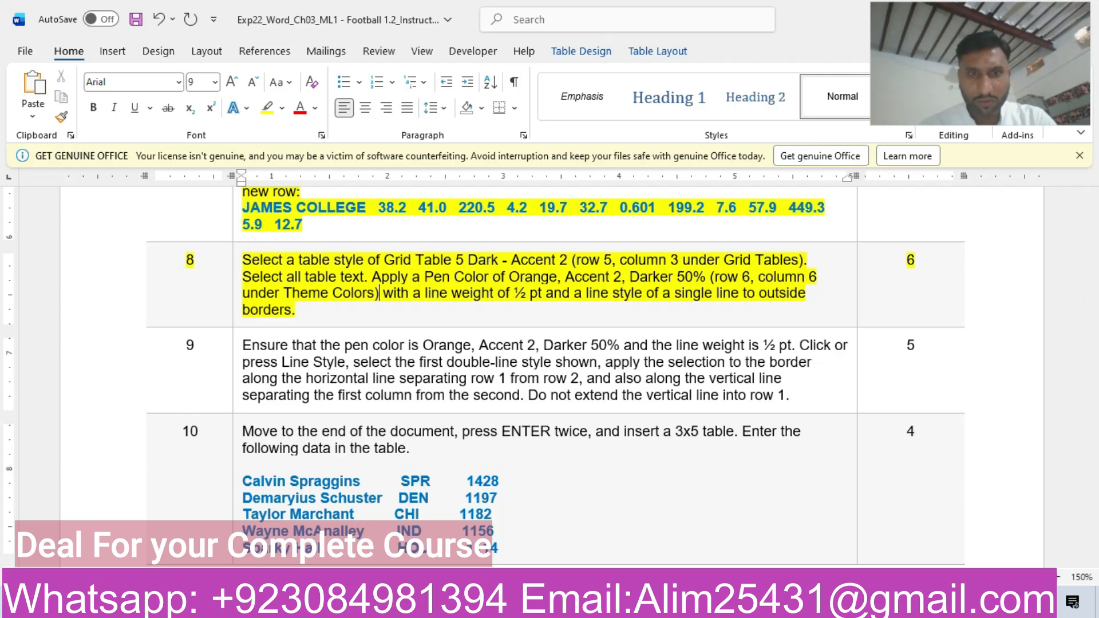
mouse_move(648, 606)
left_click(564, 527)
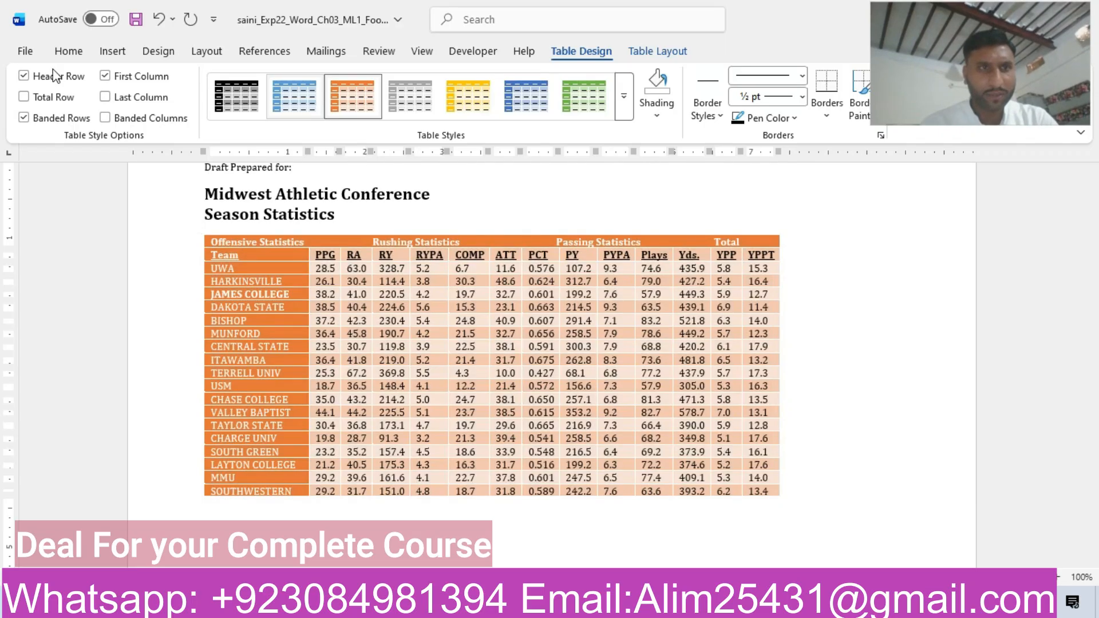
left_click(73, 51)
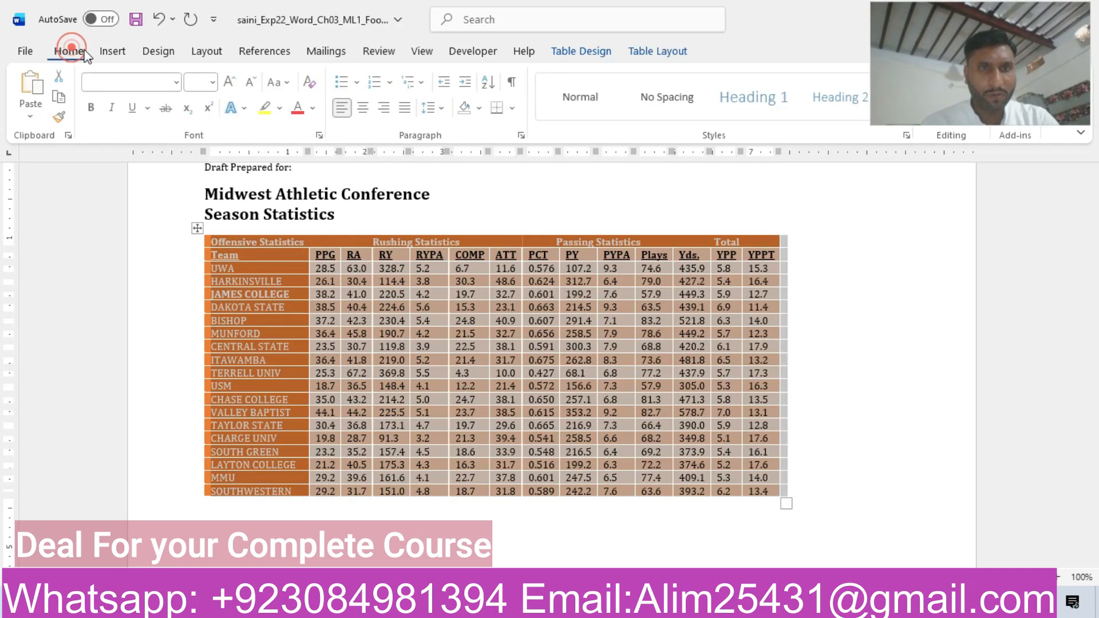
left_click(513, 108)
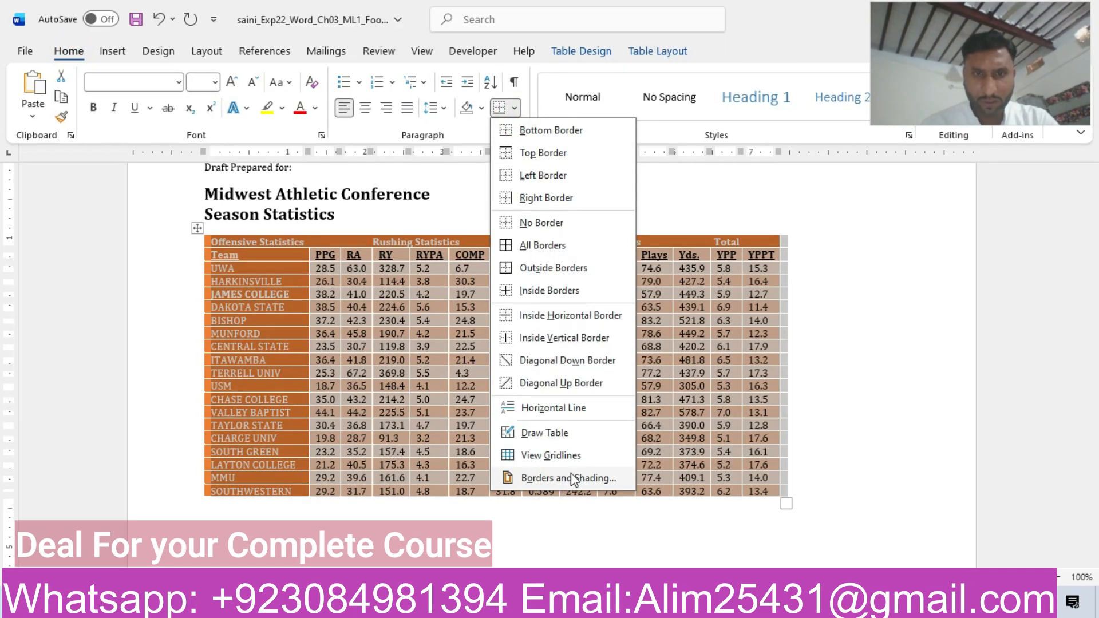
left_click(569, 476)
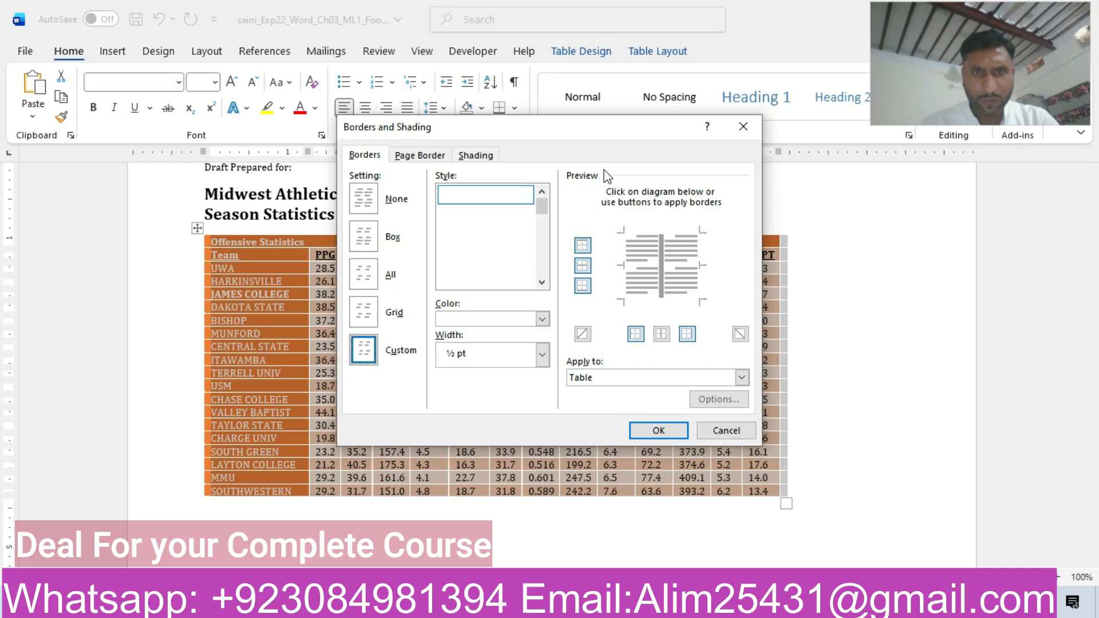
left_click(743, 127)
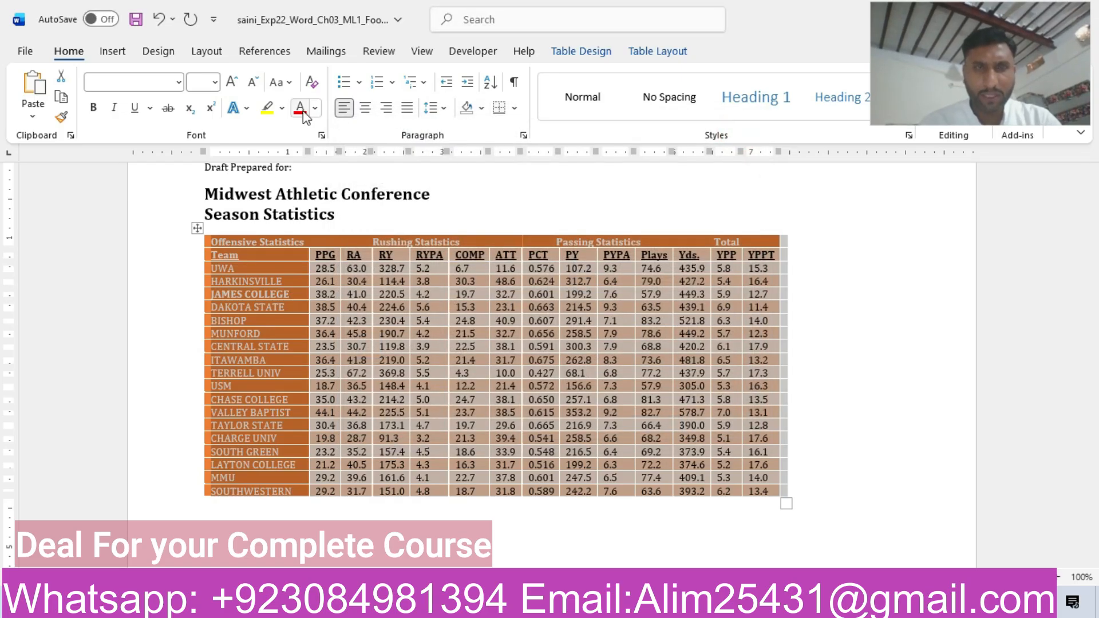
Recheck step 8 in the instructions and choose the black single-line ½ pt theme border style for the season statistics table.
left_click(596, 51)
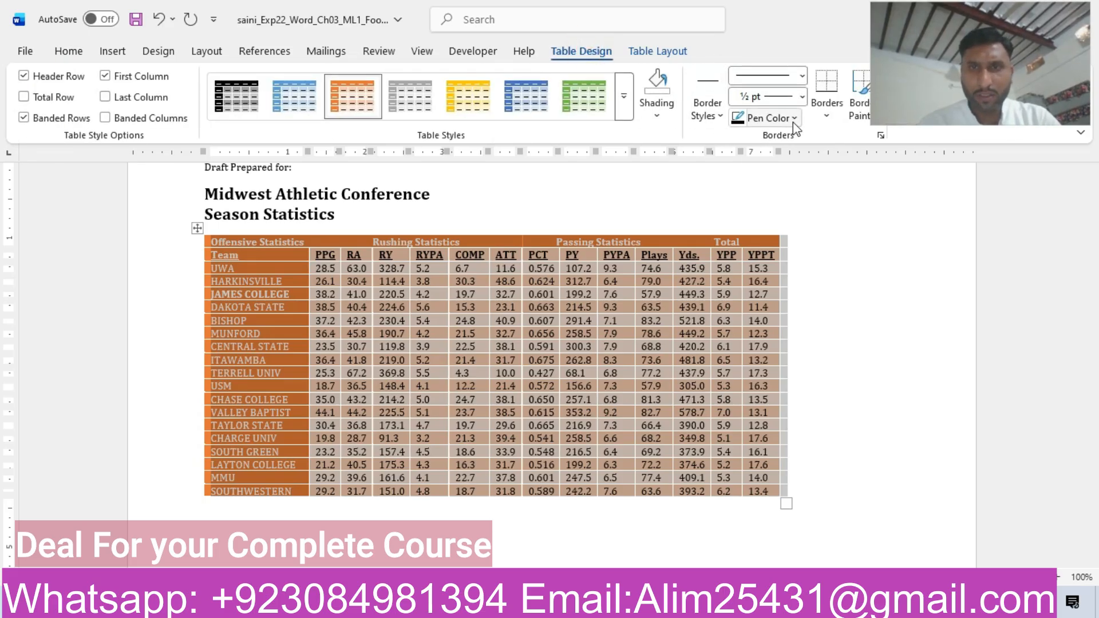
left_click(715, 116)
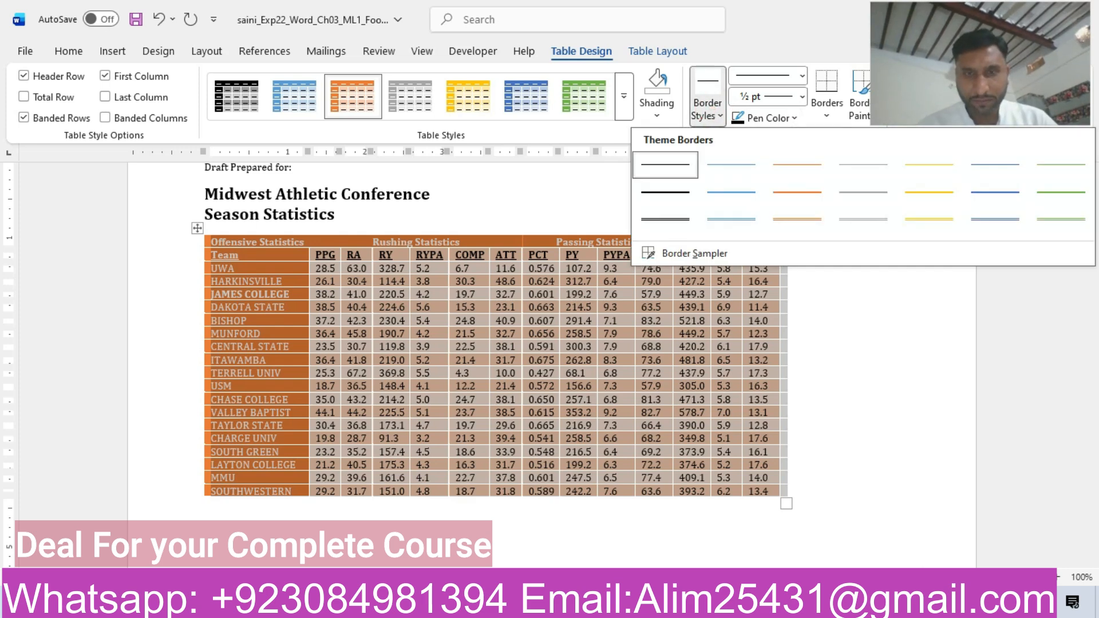
mouse_move(550, 531)
left_click(741, 514)
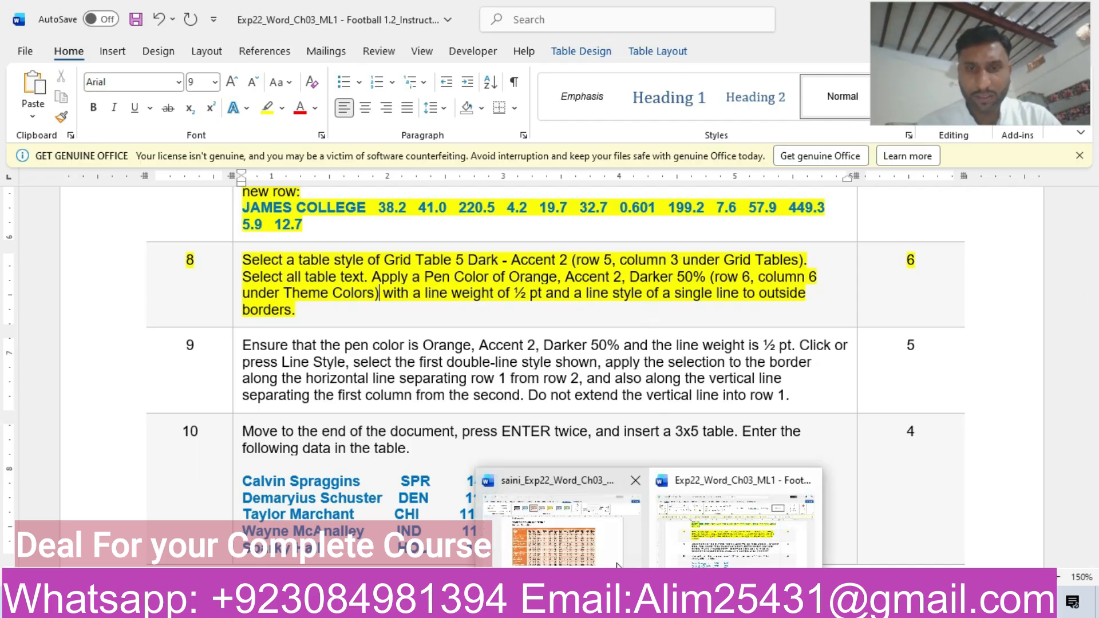
left_click(602, 543)
left_click(714, 121)
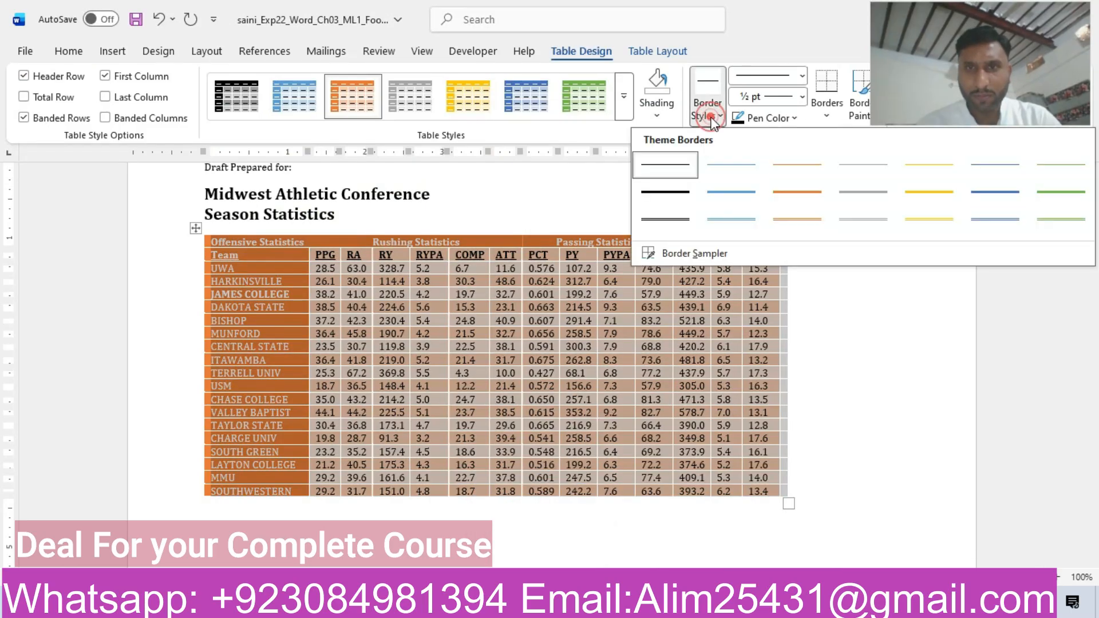
left_click(682, 168)
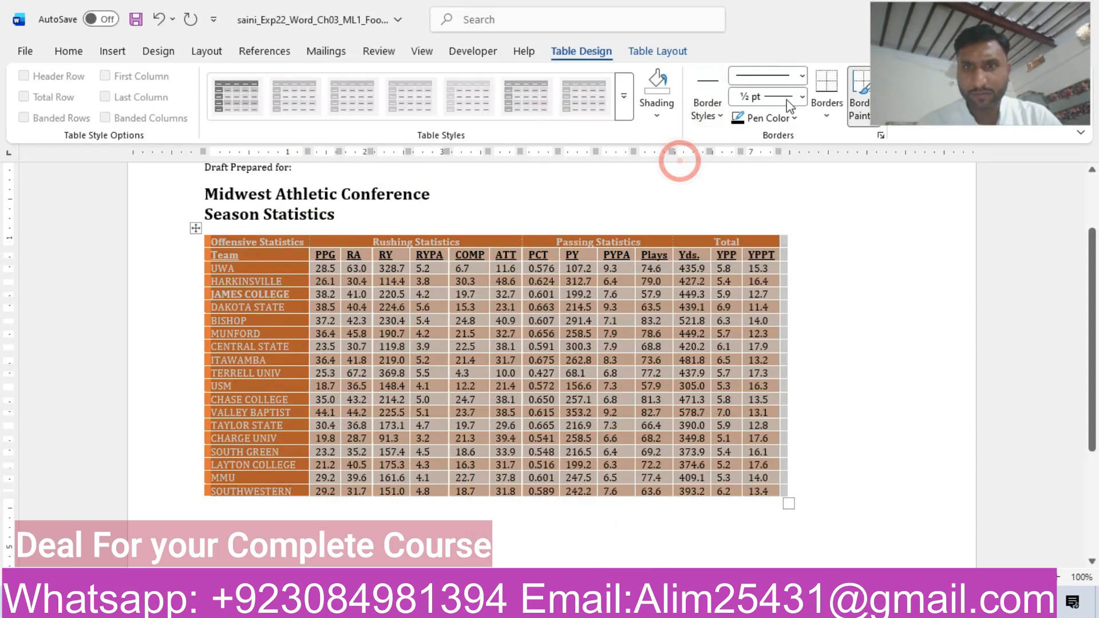
Verify the required pen color in step 8 and set it to Orange, Accent 2, Darker 50%.
left_click(802, 77)
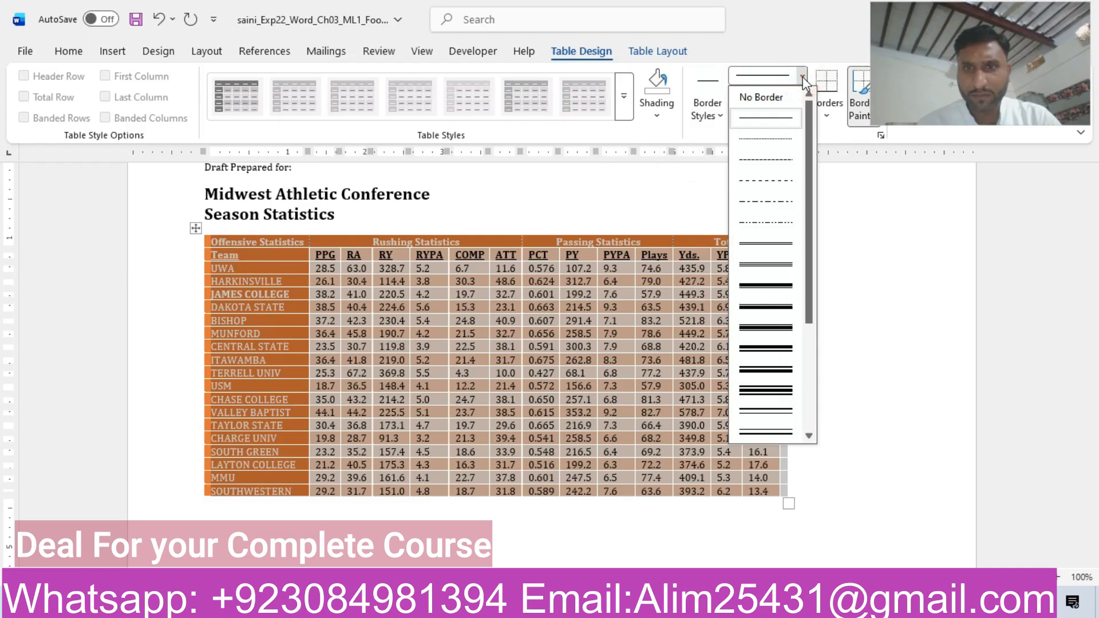
left_click(801, 76)
left_click(788, 120)
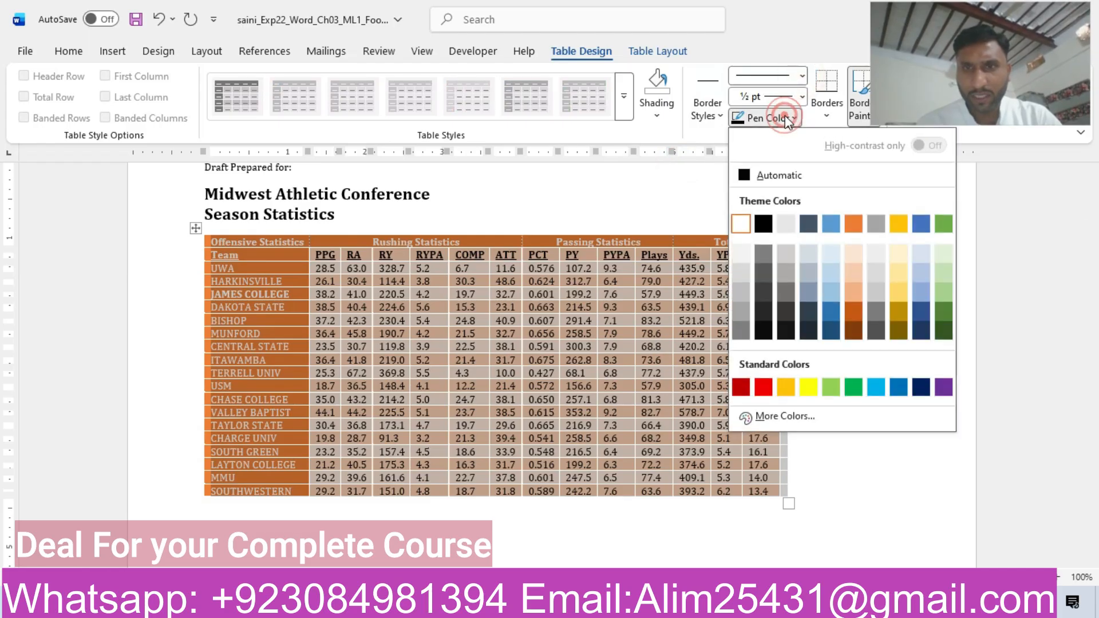
mouse_move(650, 600)
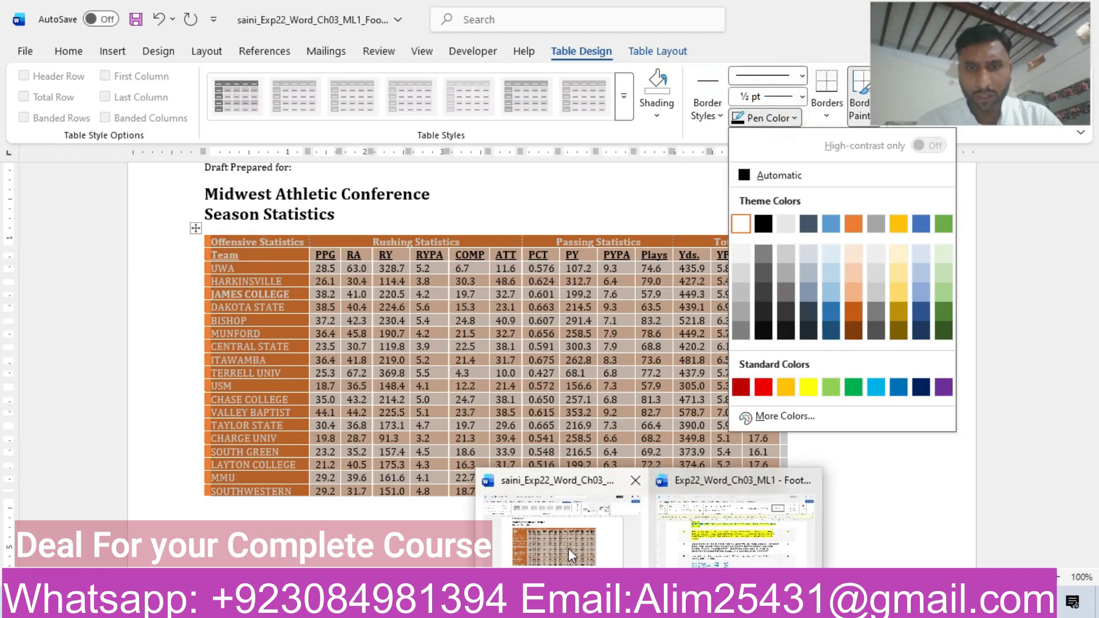
left_click(735, 538)
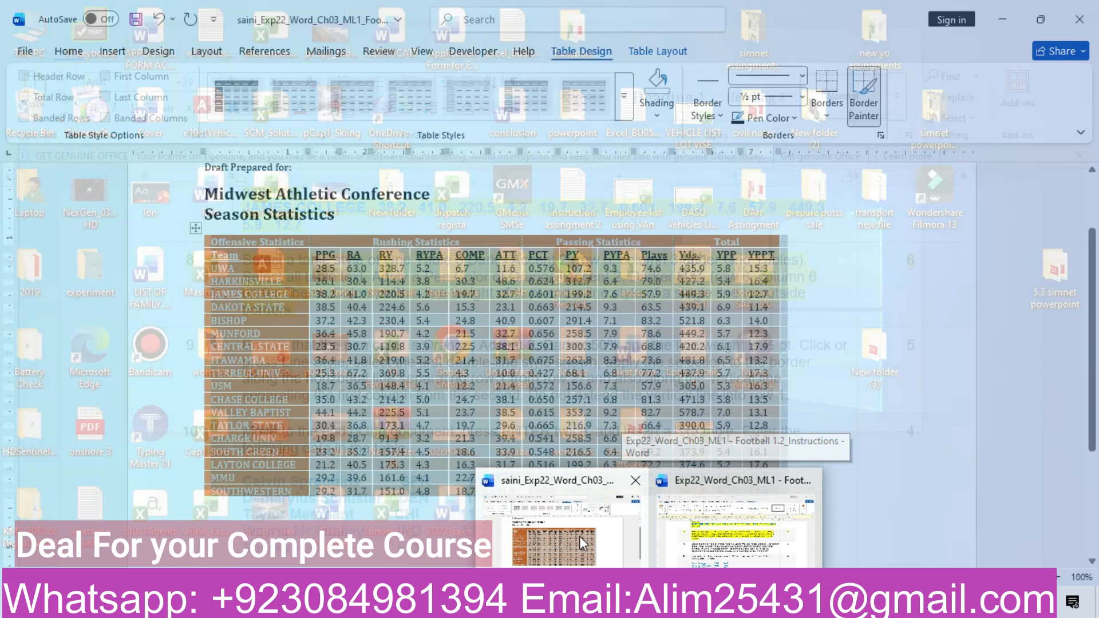
left_click(575, 533)
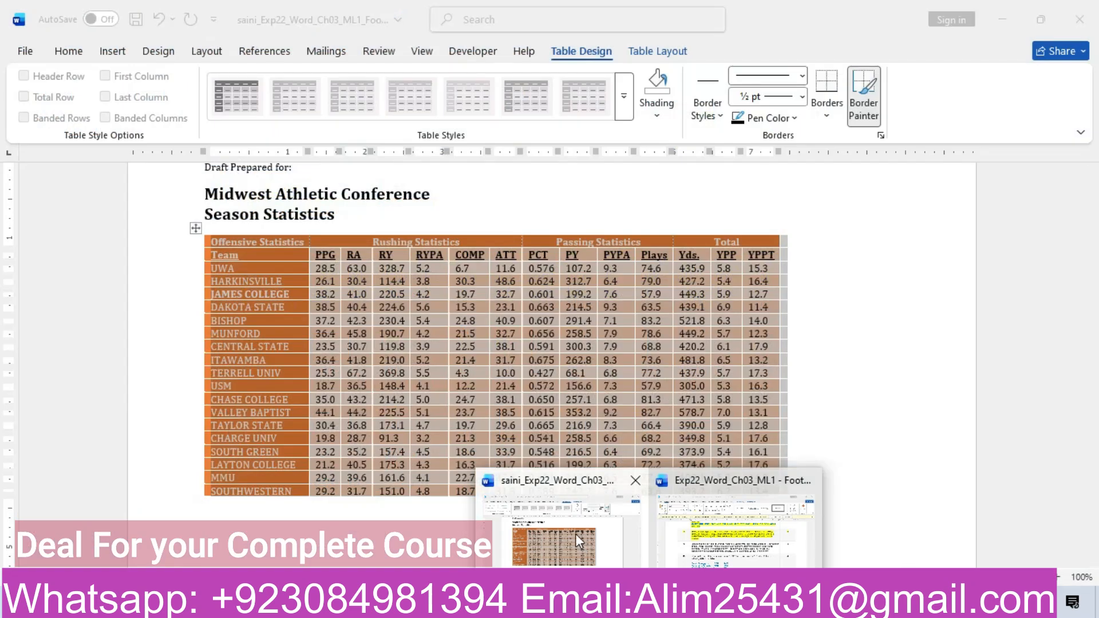
left_click(795, 118)
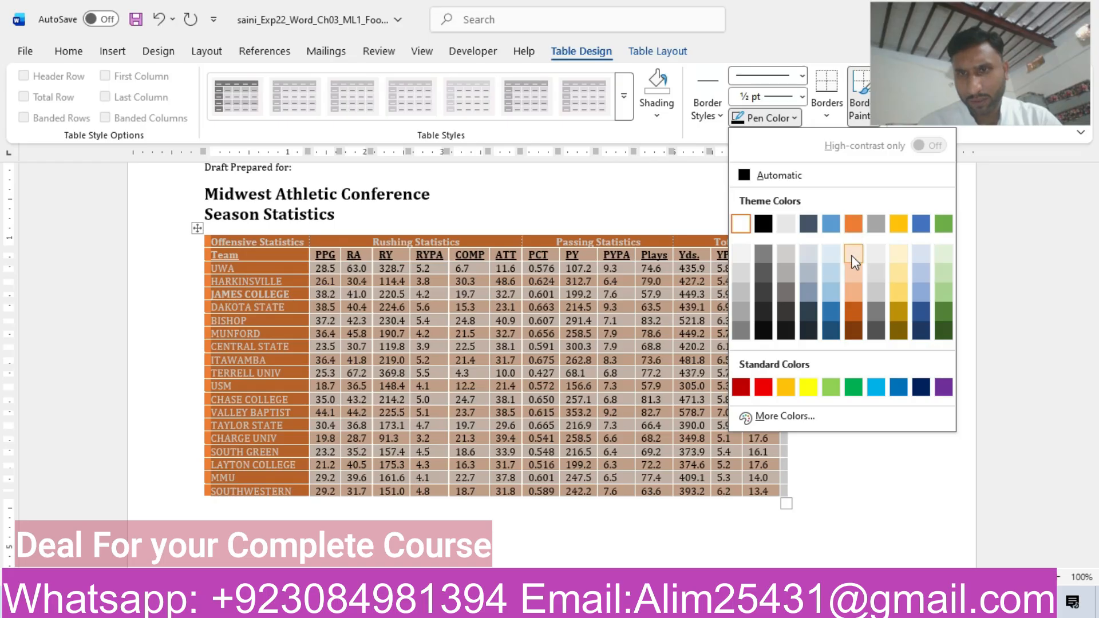
left_click(851, 334)
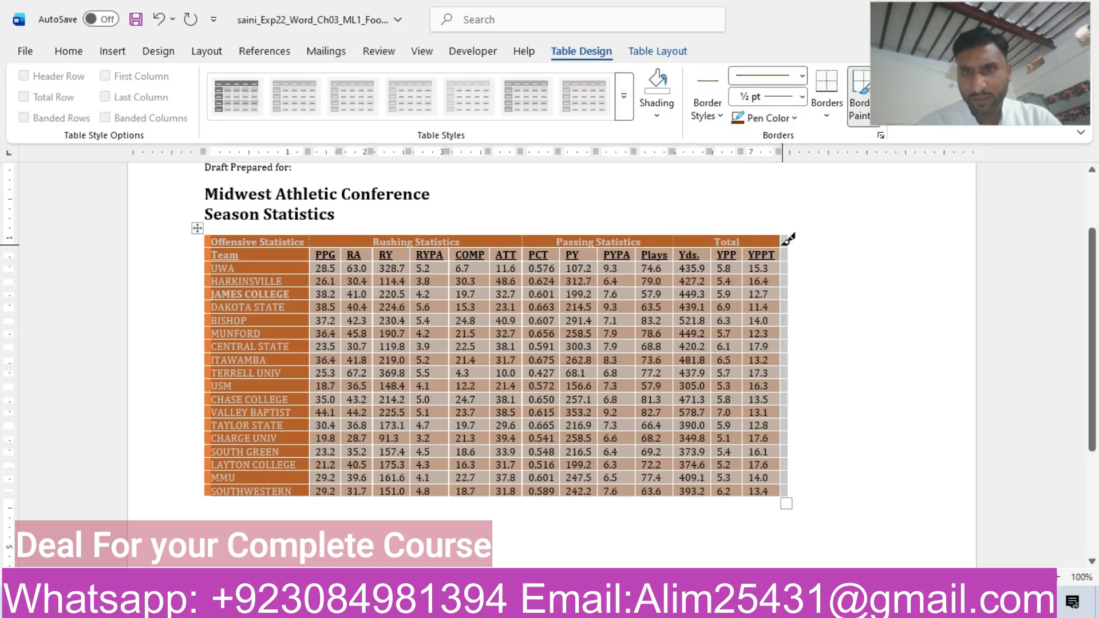
Paint the season statistics table's right outside border and the top edge of the Total cell with the Border Painter.
left_click(782, 239)
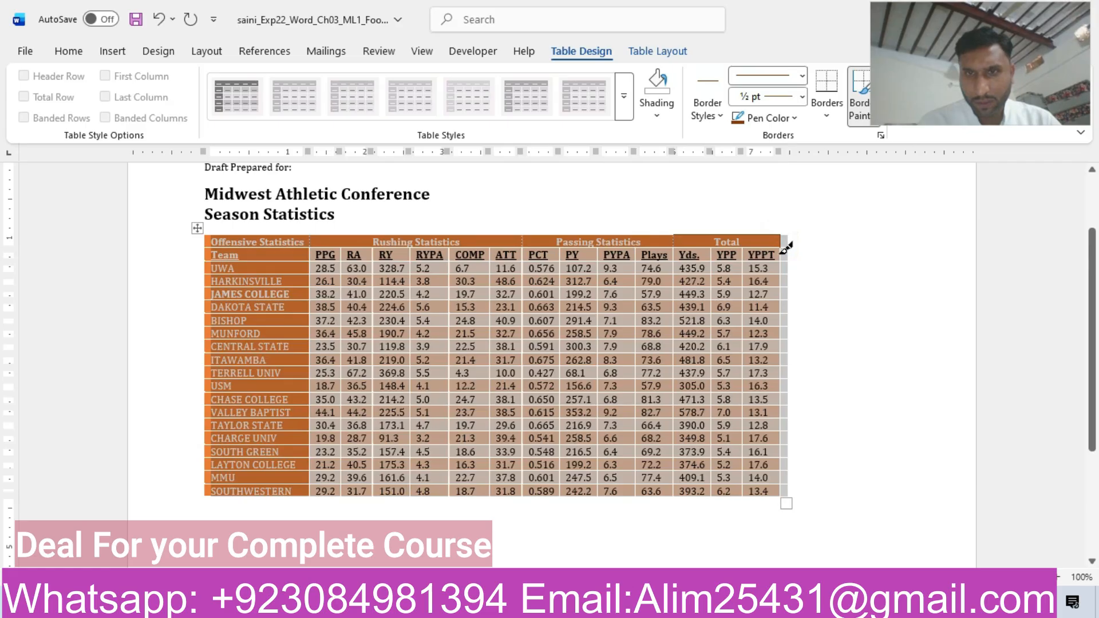
left_click(782, 253)
left_click(781, 275)
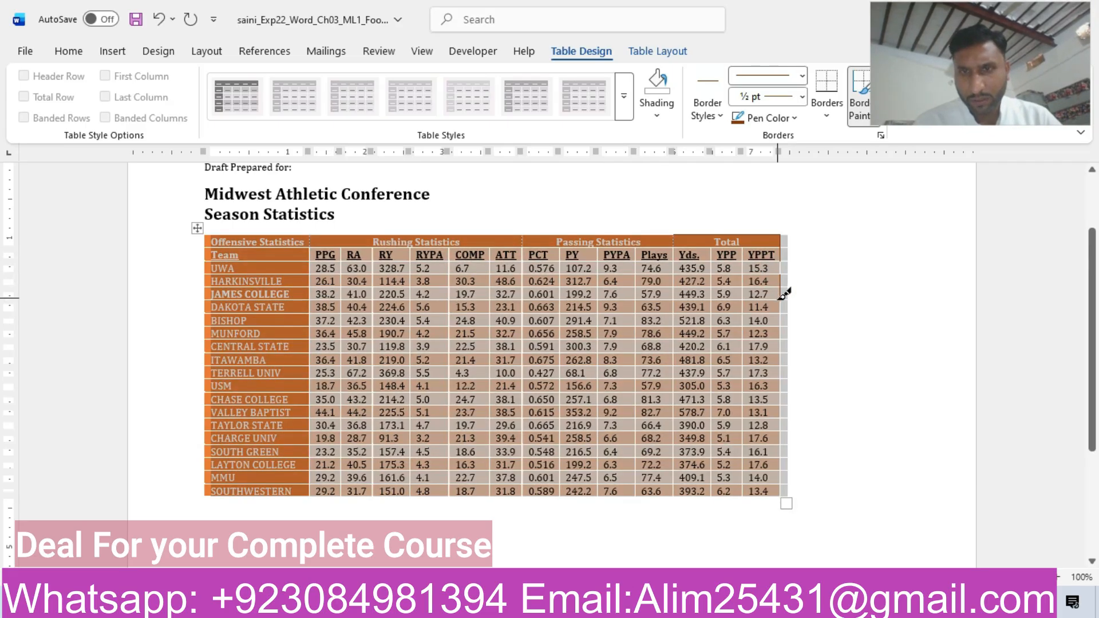
left_click_drag(781, 306, 792, 483)
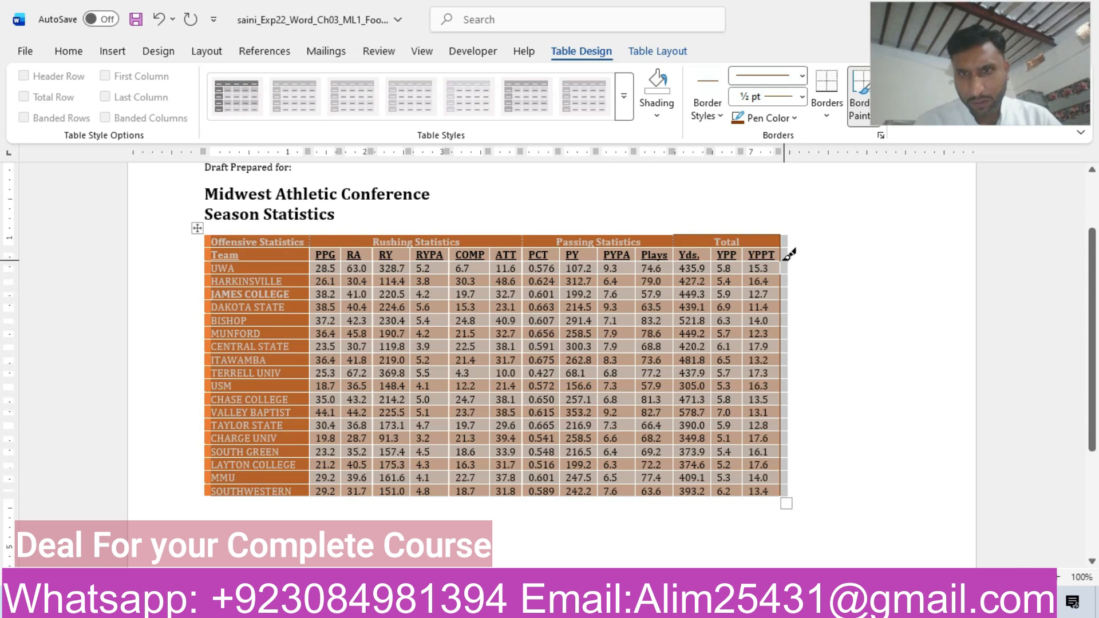
left_click_drag(779, 261, 782, 273)
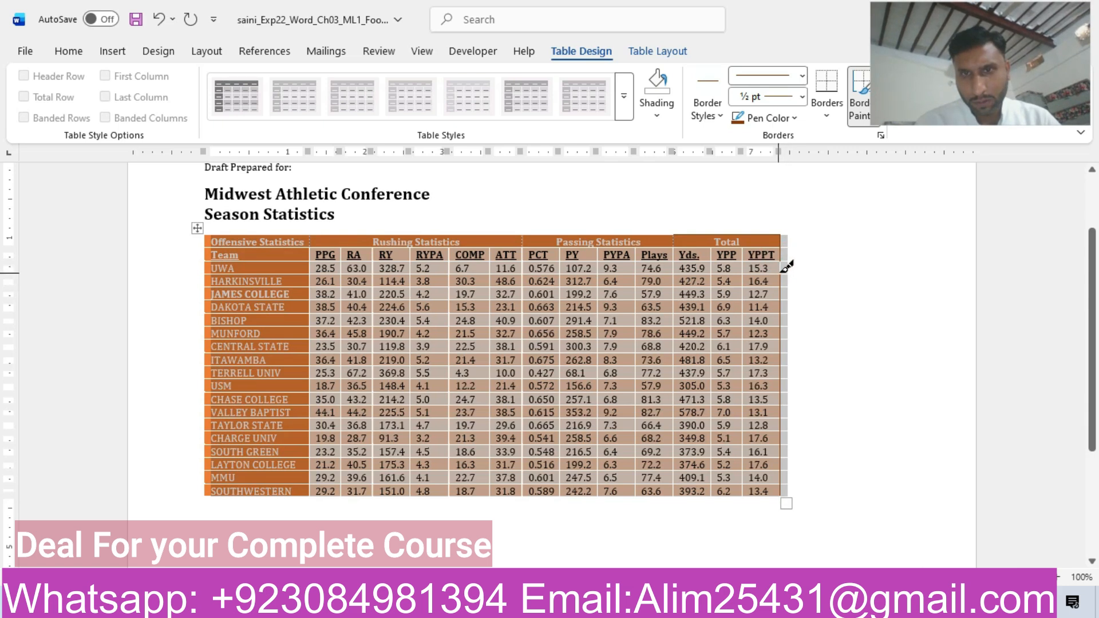
left_click(784, 269)
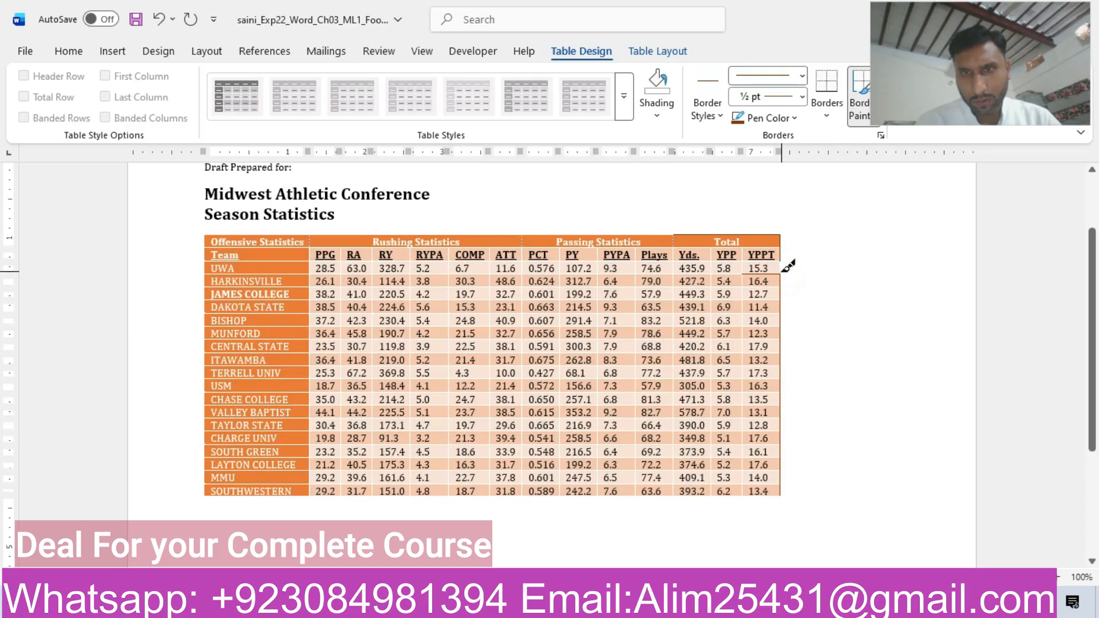
left_click(782, 272)
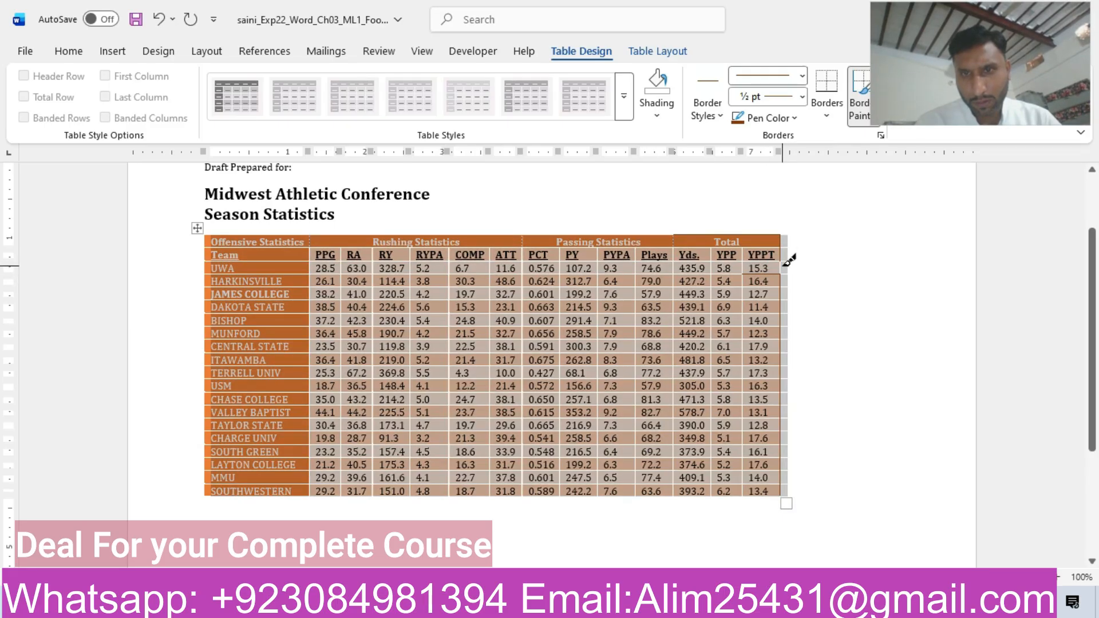
left_click(781, 265)
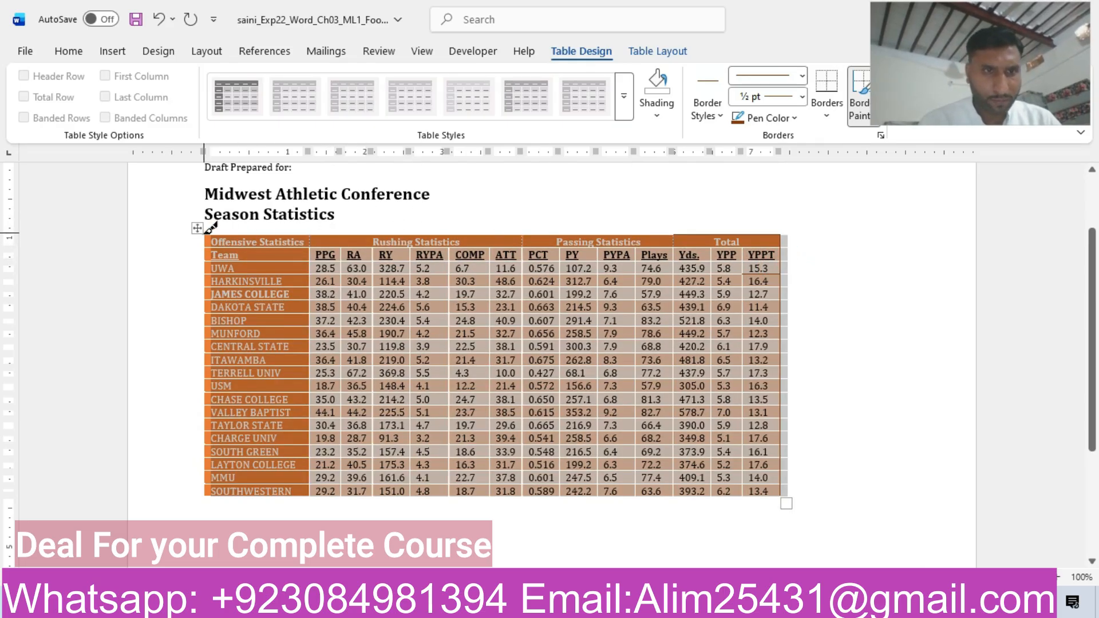
Paint the table's left and bottom outside borders and the top edge above Passing Statistics, and leave the Border Painter.
left_click_drag(208, 235, 202, 497)
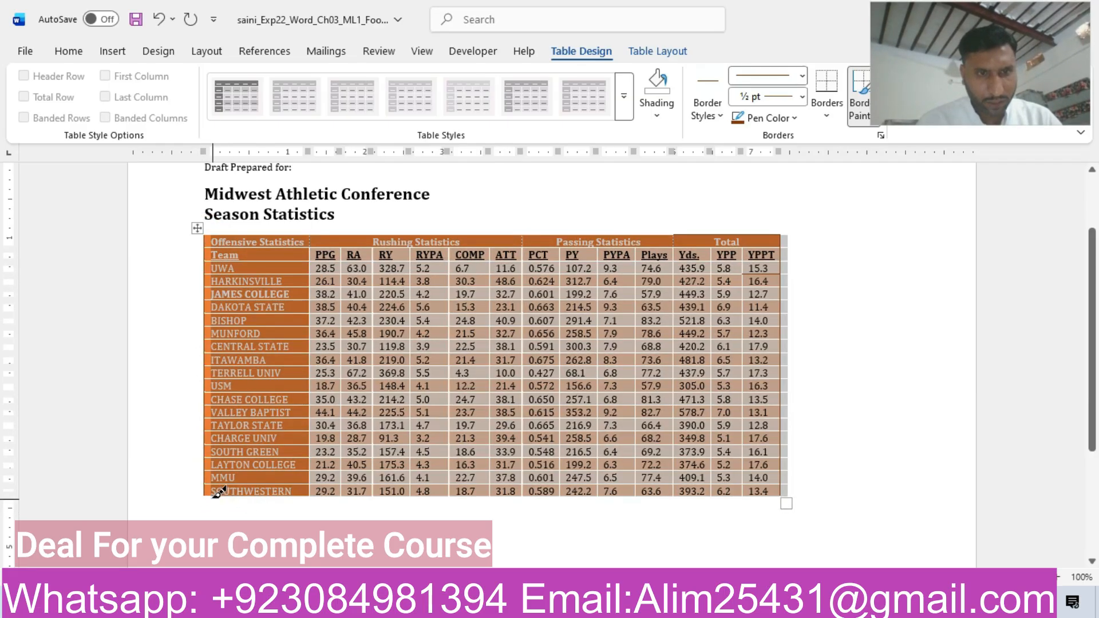
left_click_drag(209, 493, 772, 475)
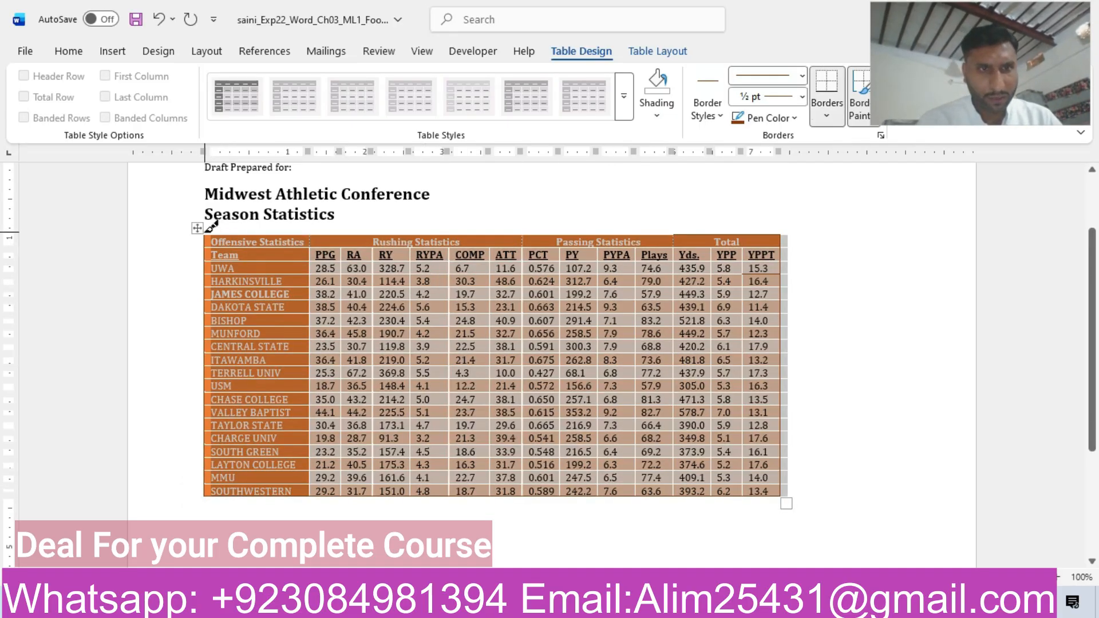
left_click_drag(201, 228, 786, 229)
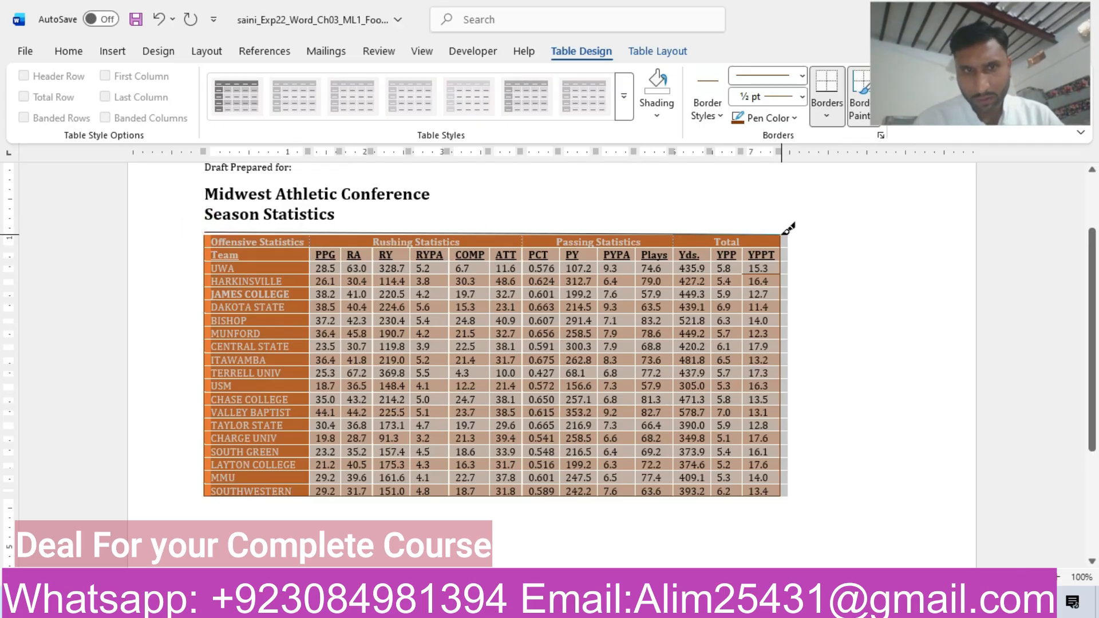
left_click_drag(206, 232, 775, 230)
left_click(664, 233)
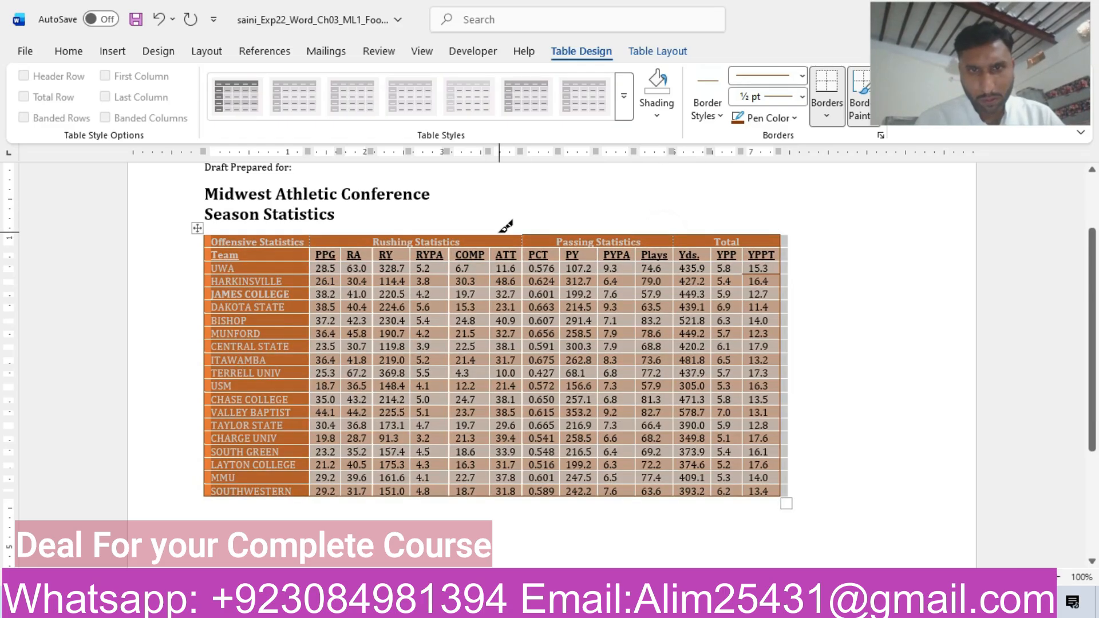
key("Escape")
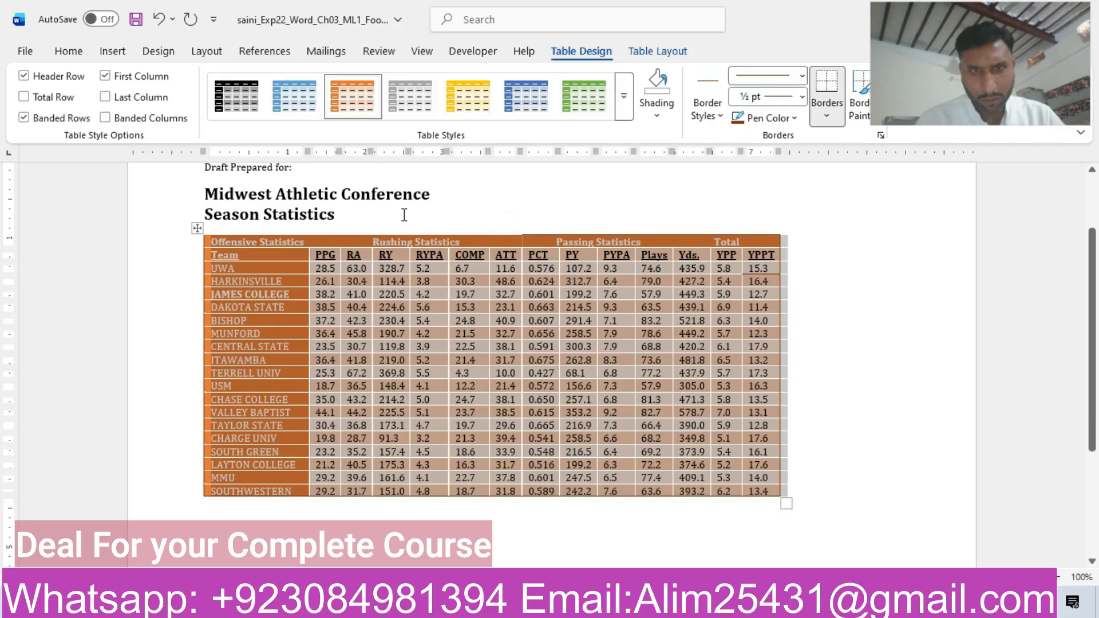
Reapply the Orange, Accent 2, Darker 50% pen color and paint the remaining top border above Rushing Statistics and Offensive Statistics.
left_click(305, 231)
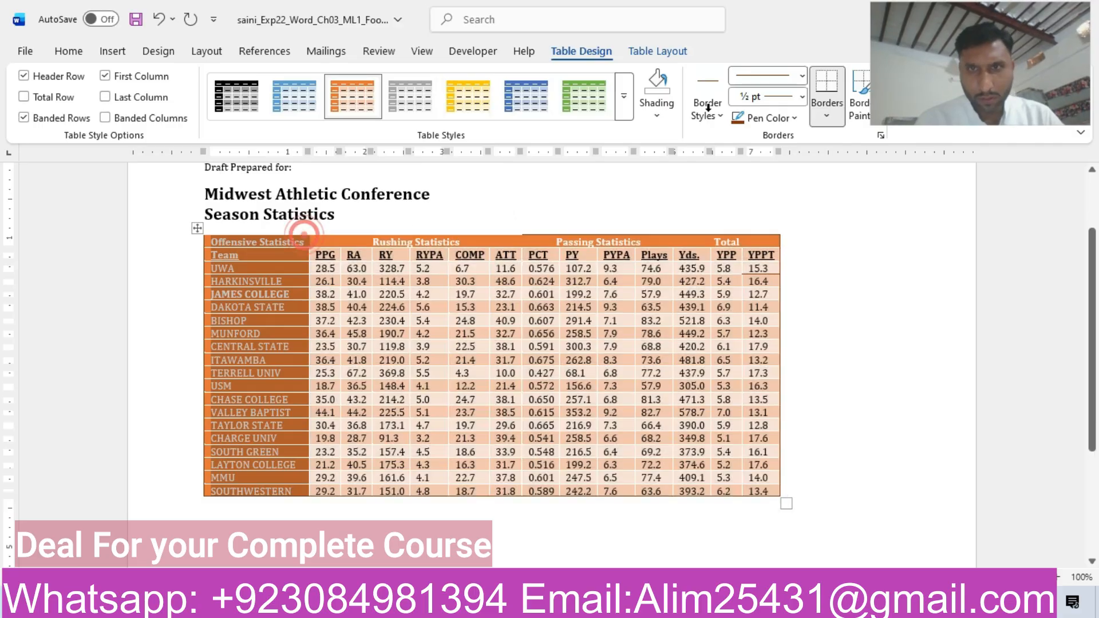
left_click(767, 117)
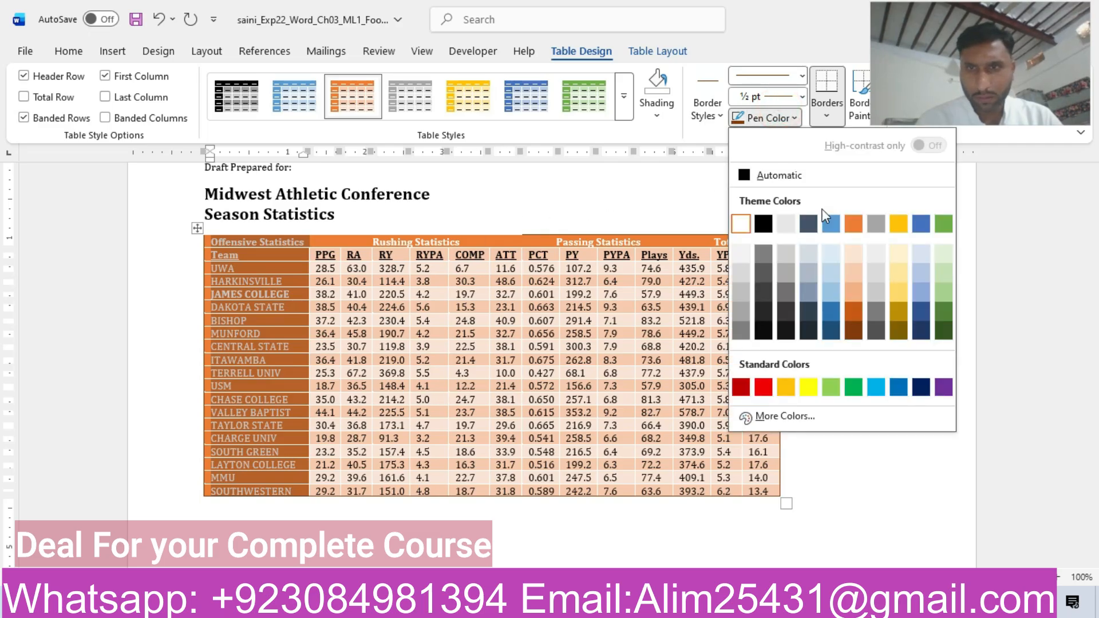
left_click(852, 332)
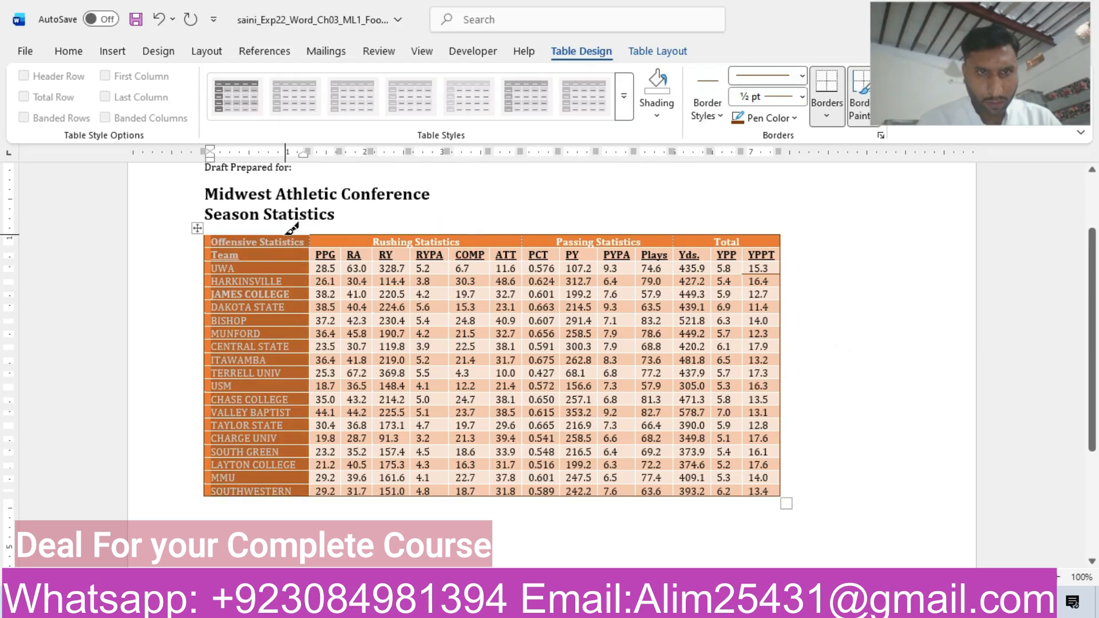
left_click(268, 234)
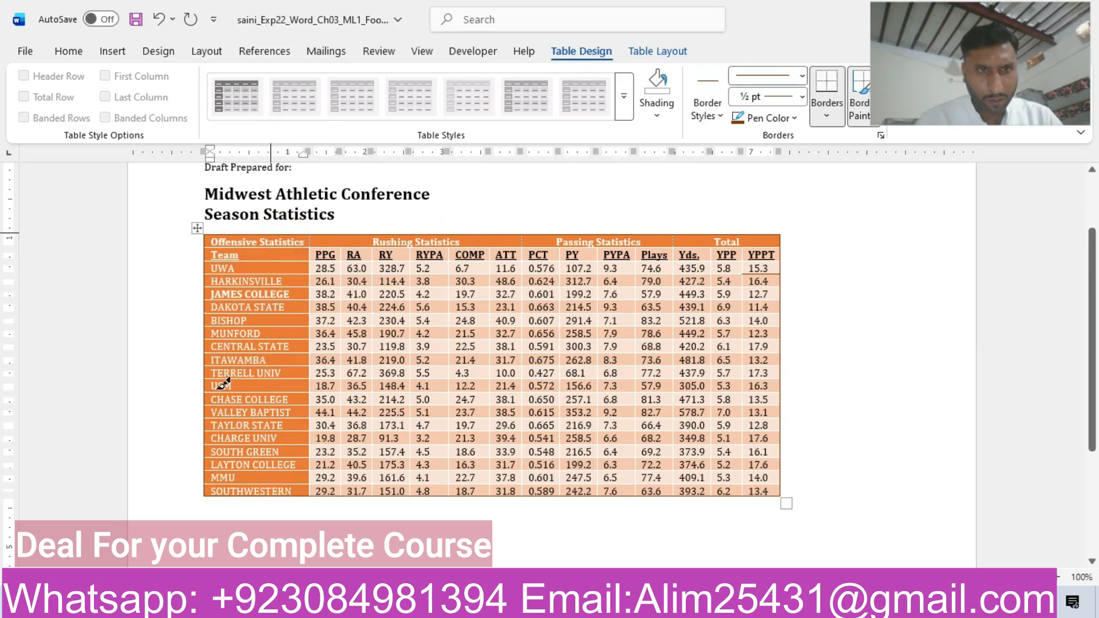
left_click_drag(218, 389, 309, 433)
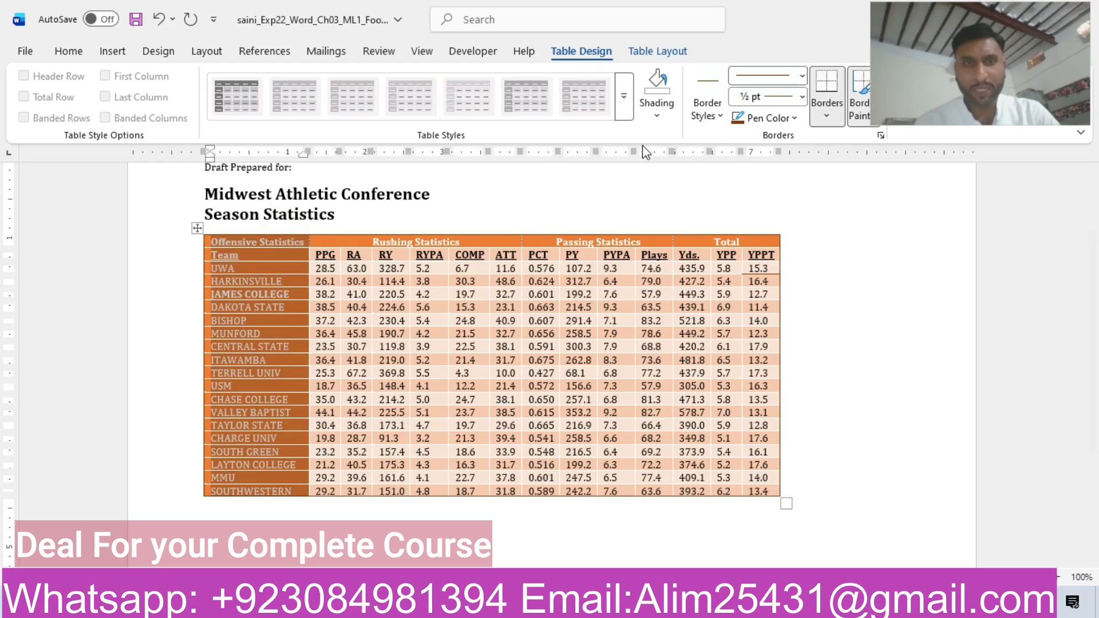
Switch to the instructions document and highlight the step 9 row in yellow.
mouse_move(649, 607)
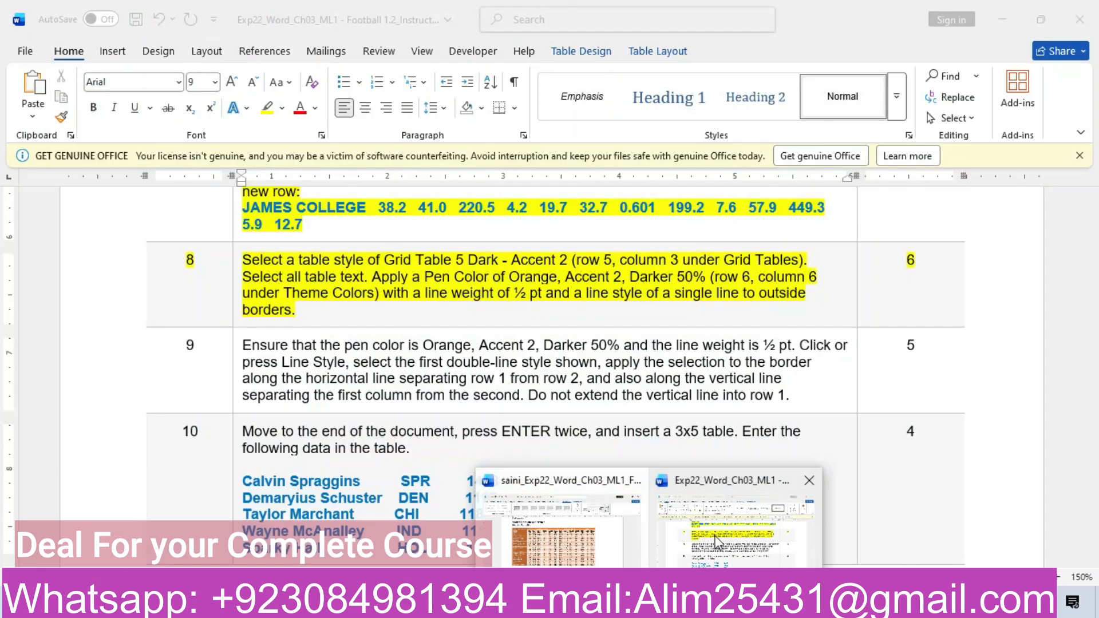
left_click(712, 532)
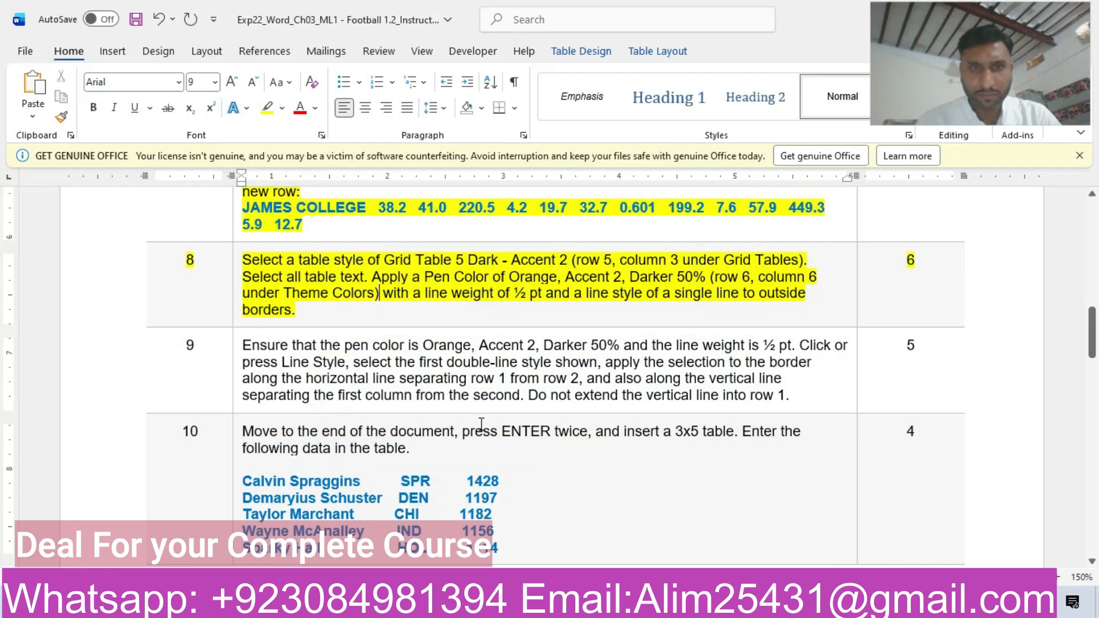
left_click(130, 382)
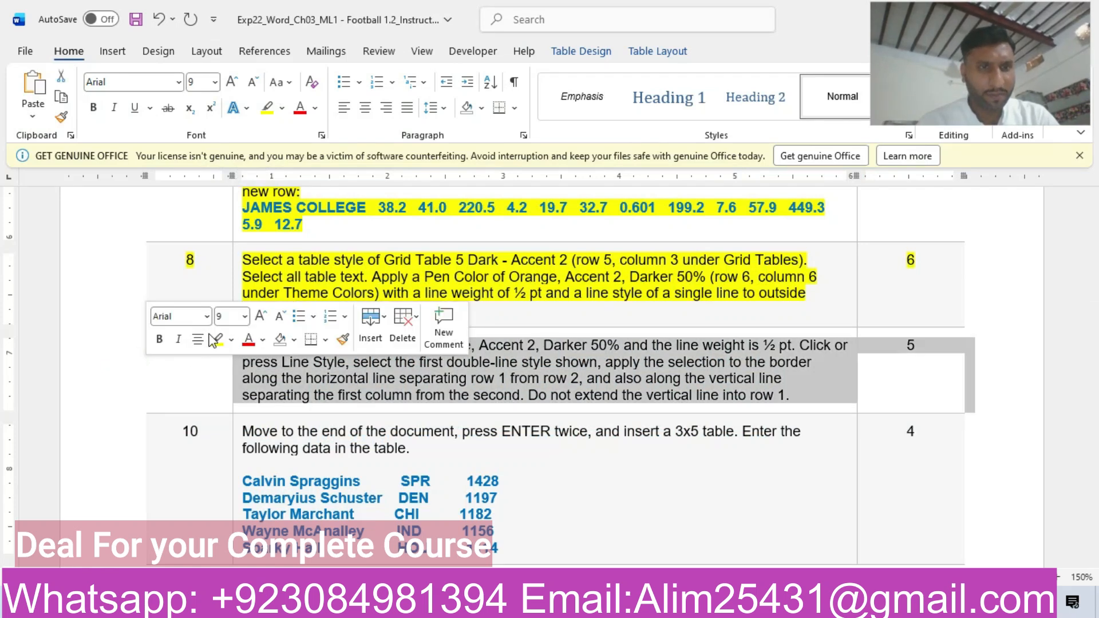
left_click(218, 341)
left_click(229, 366)
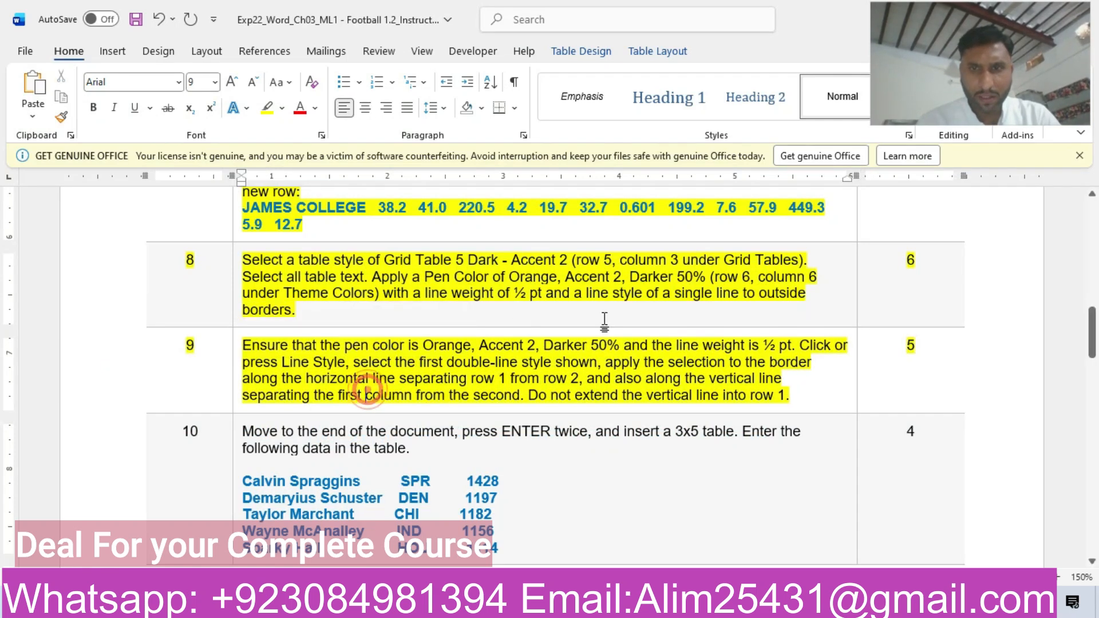
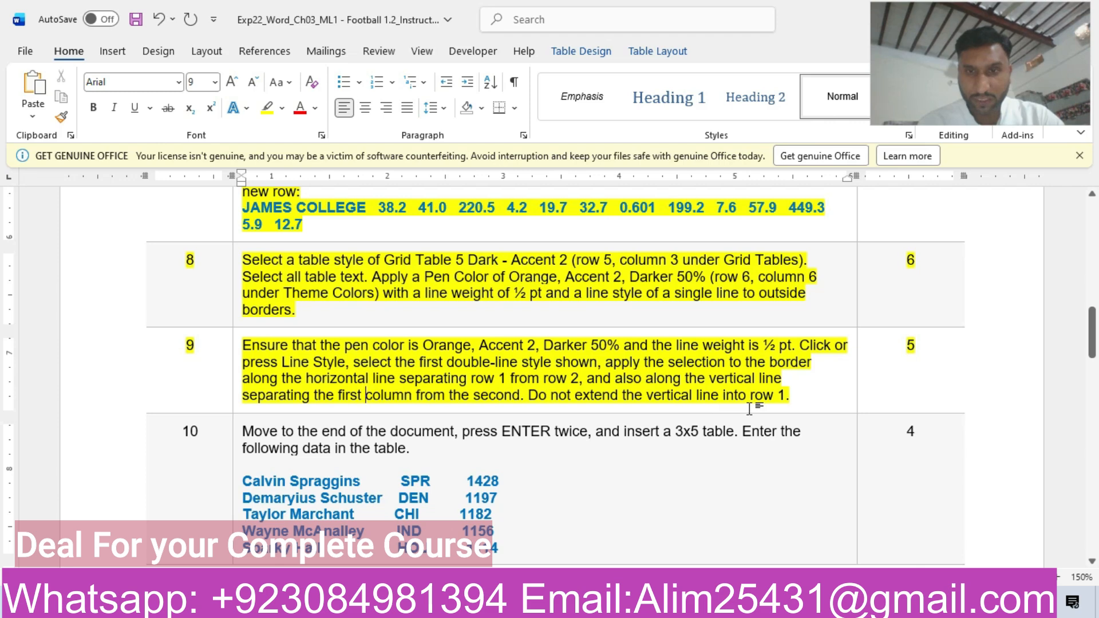
Switch to the football assignment document and set the border pen to Orange, Accent 2, Darker 50% with the first double-line style.
mouse_move(743, 550)
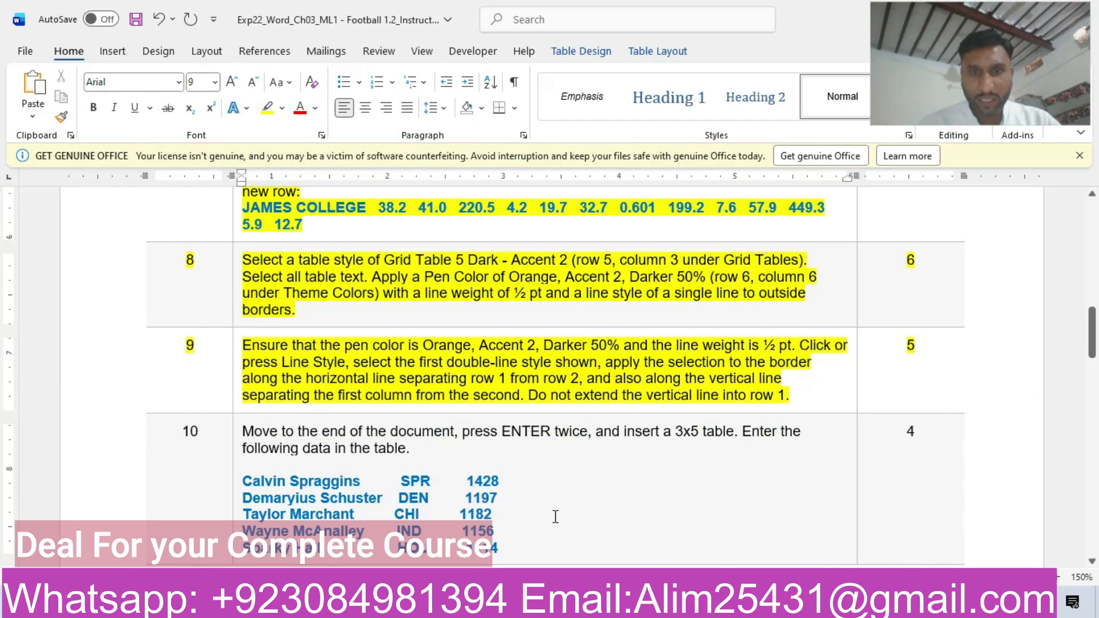
left_click(547, 541)
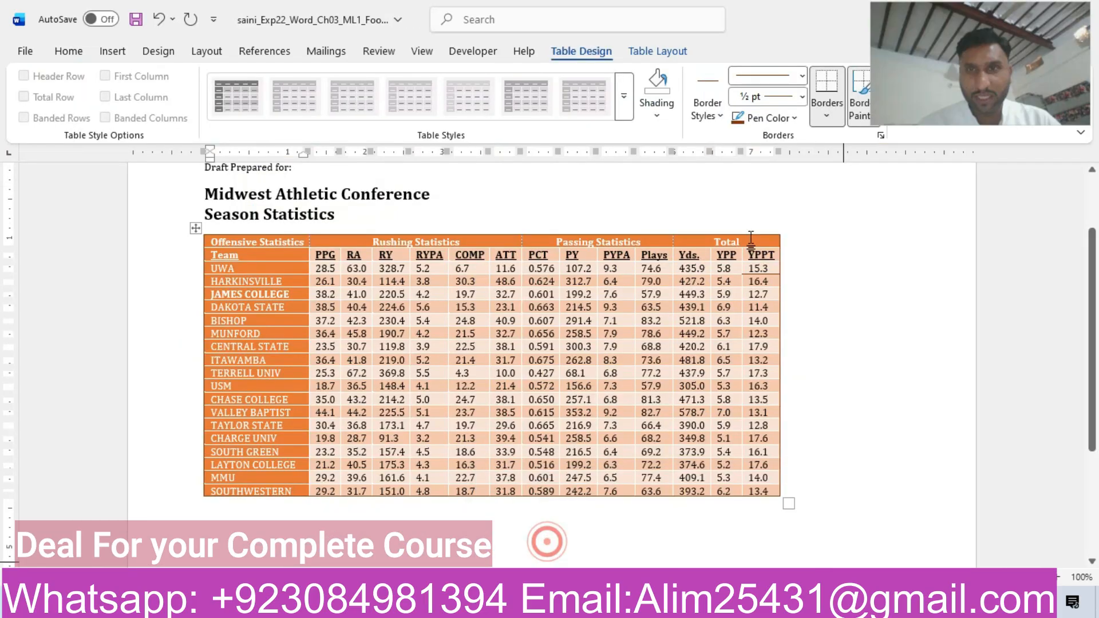
left_click(788, 118)
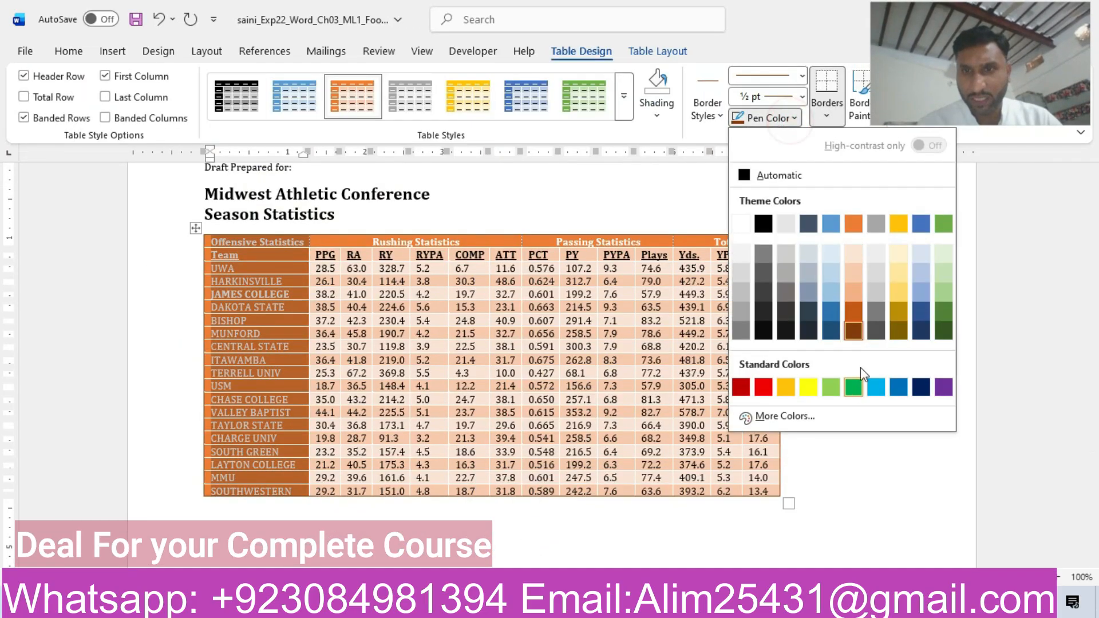
left_click(852, 333)
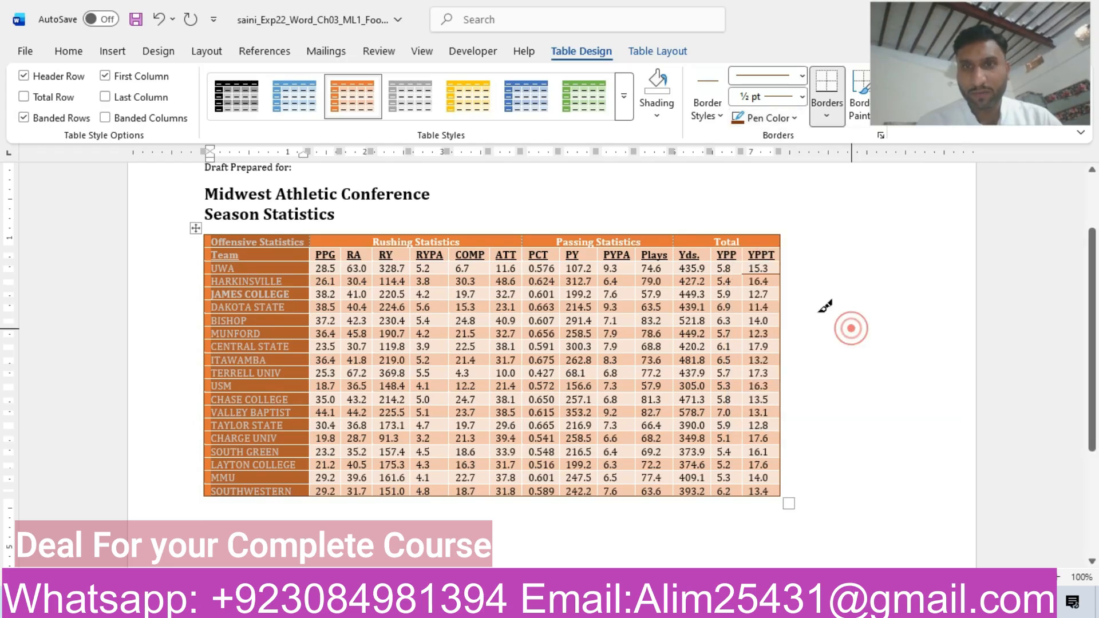
left_click(794, 81)
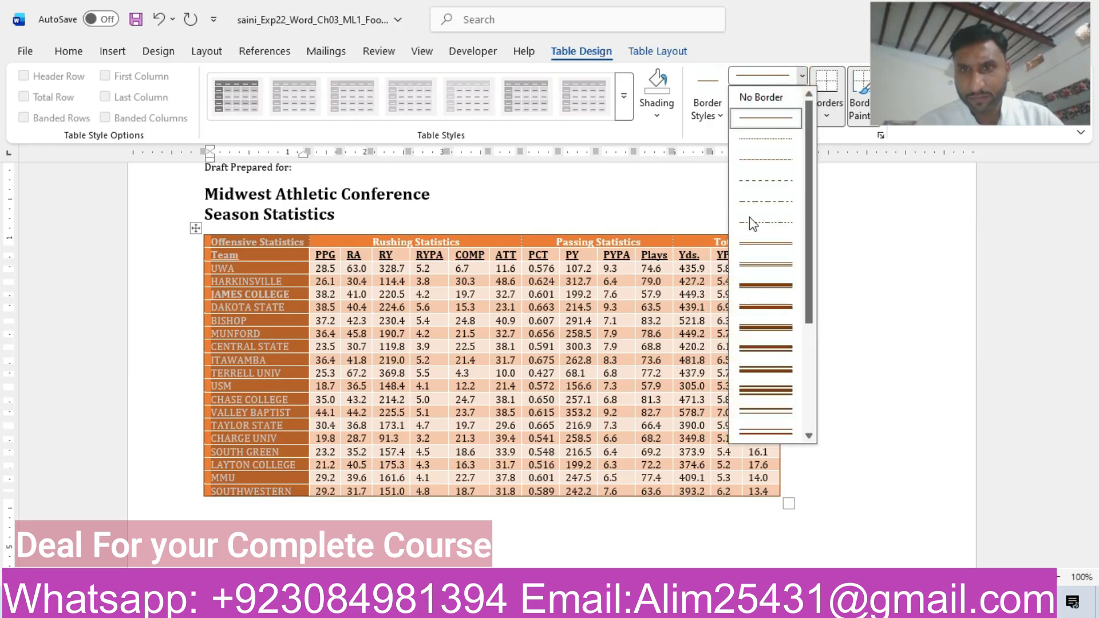
left_click(757, 246)
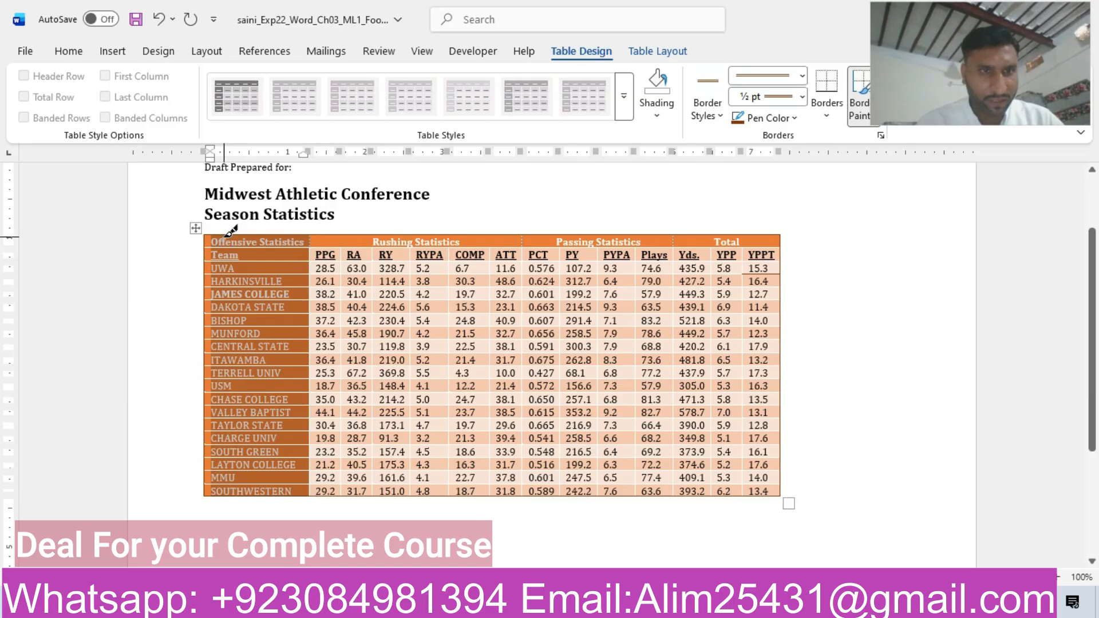
Paint the double line along the border between rows 1 and 2 and along the border between the first and second columns.
left_click(207, 248)
left_click_drag(294, 237, 768, 238)
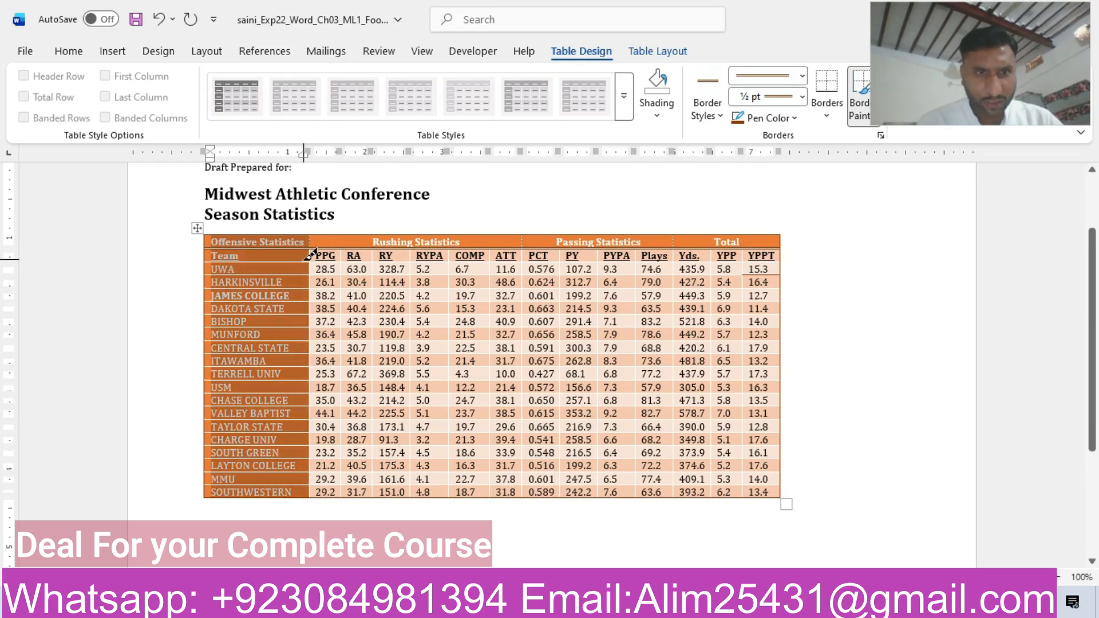
left_click_drag(316, 231, 324, 491)
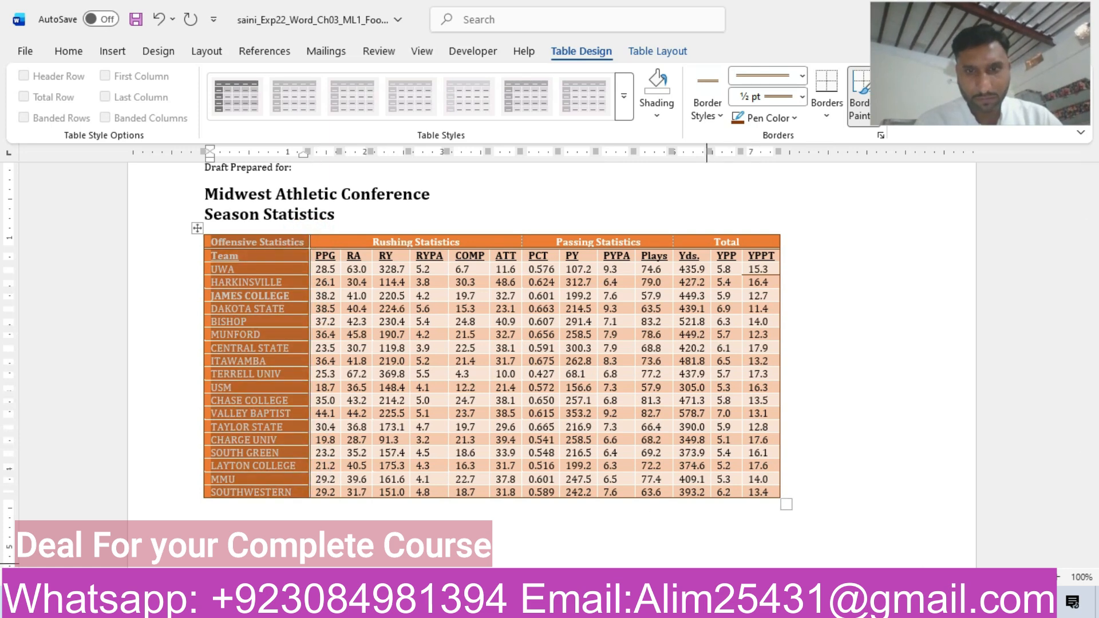
Switch to the instructions document and highlight the step 10 row in yellow.
mouse_move(648, 603)
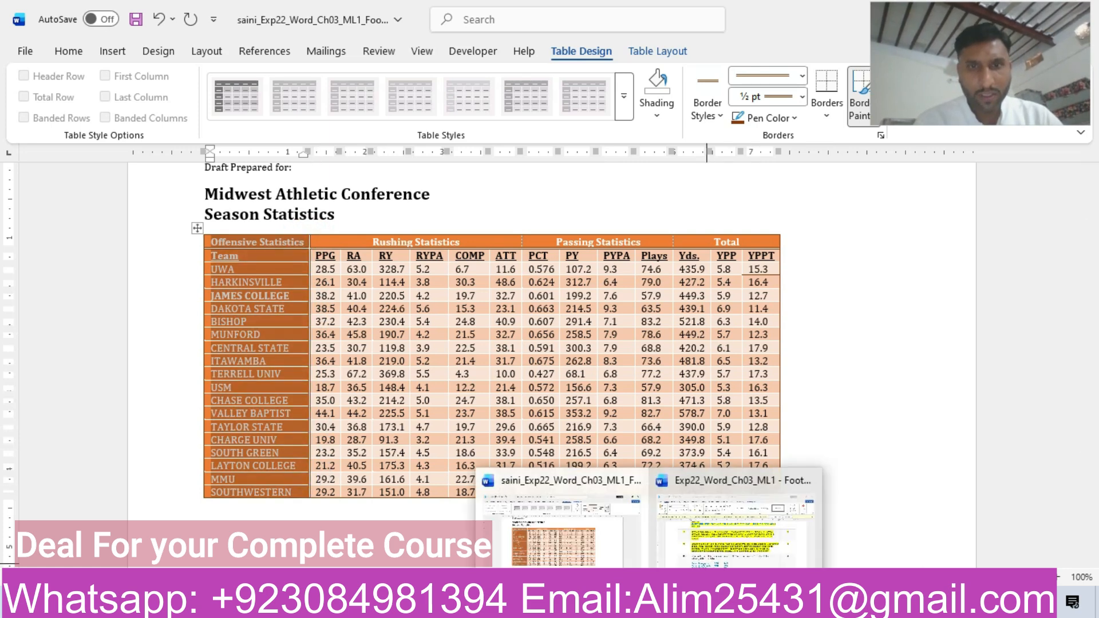
left_click(709, 532)
left_click_drag(1093, 335, 1093, 357)
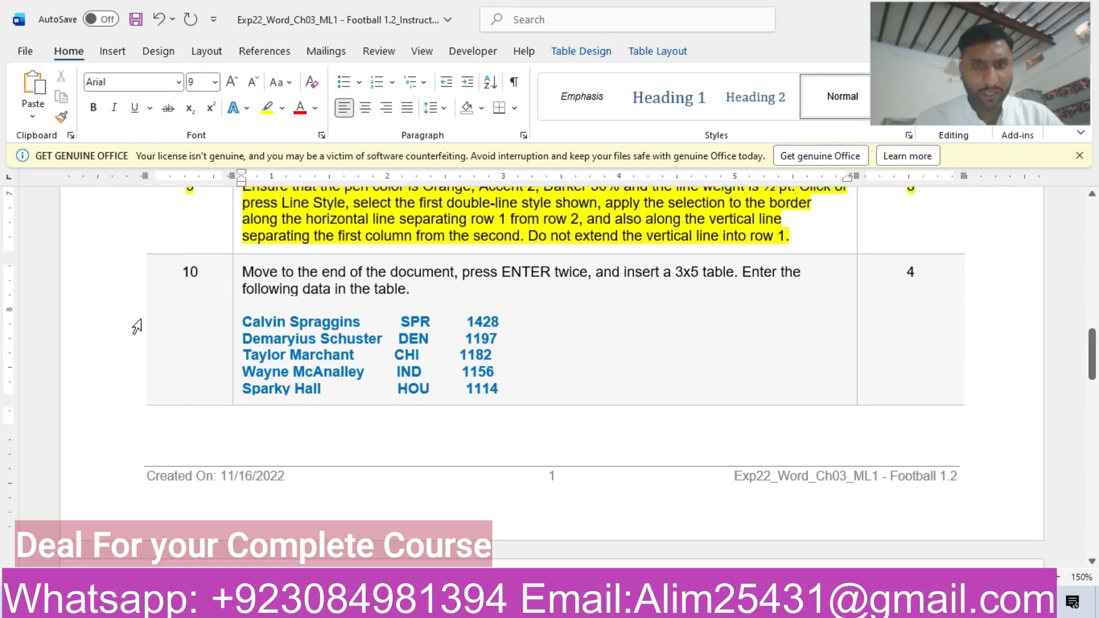
left_click(98, 327)
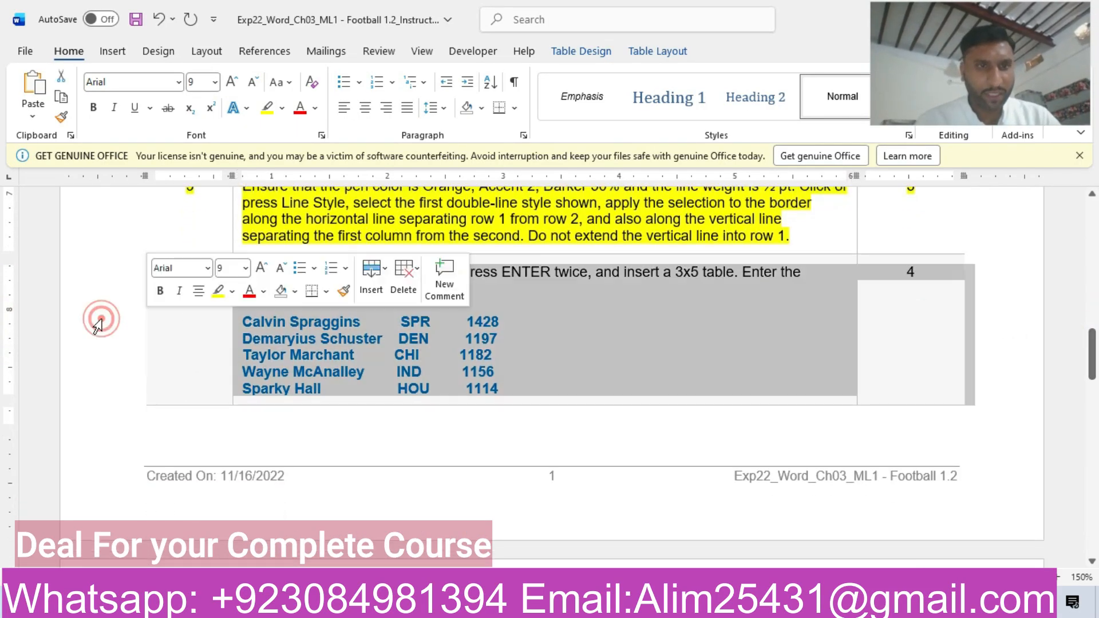
left_click(215, 290)
left_click(539, 356)
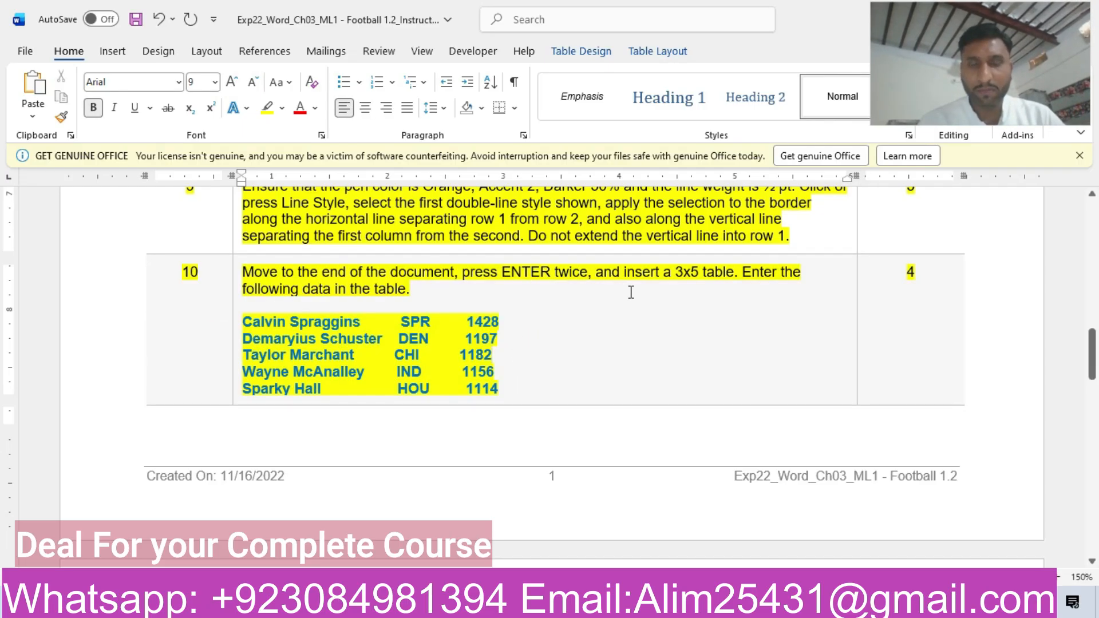
Return to the assignment document, start a new line below the season statistics table, and insert a 3x5 table there.
mouse_move(651, 608)
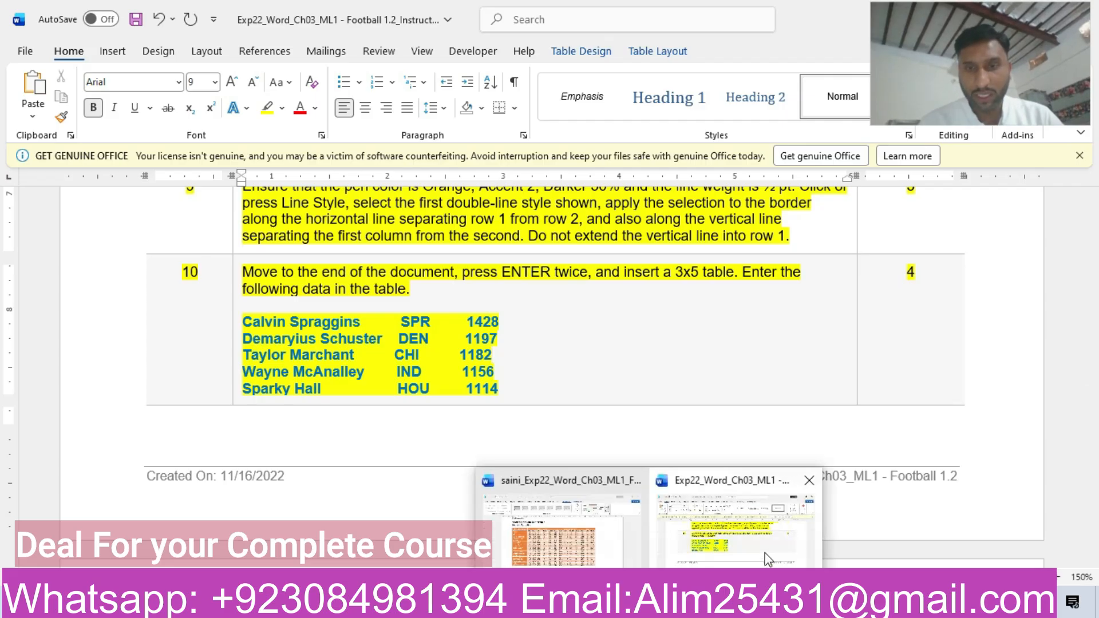
left_click(572, 543)
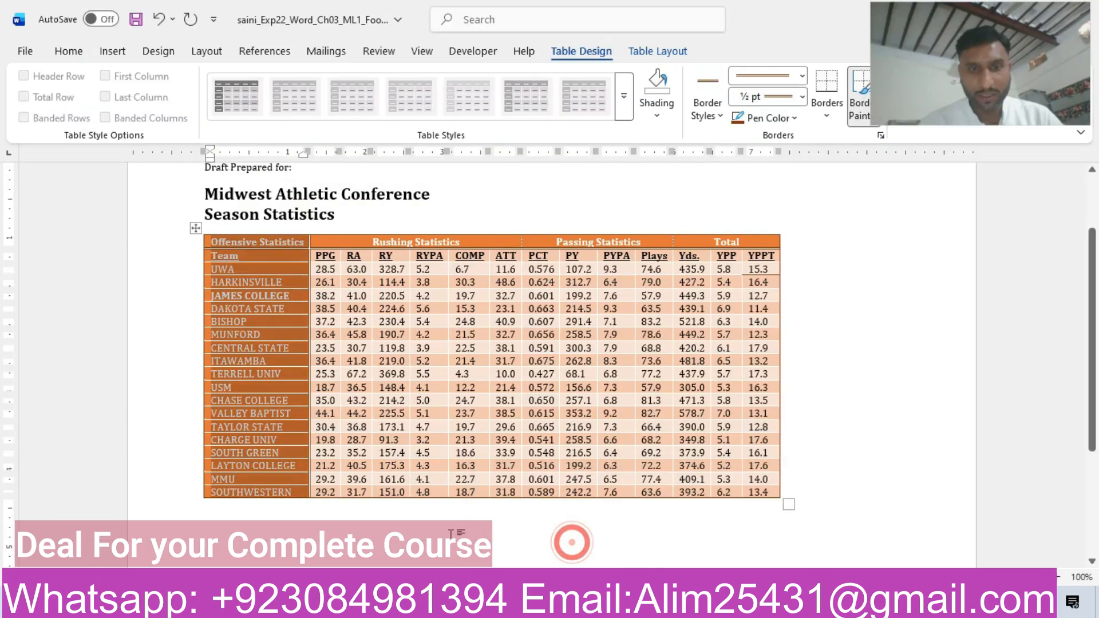
left_click(217, 519)
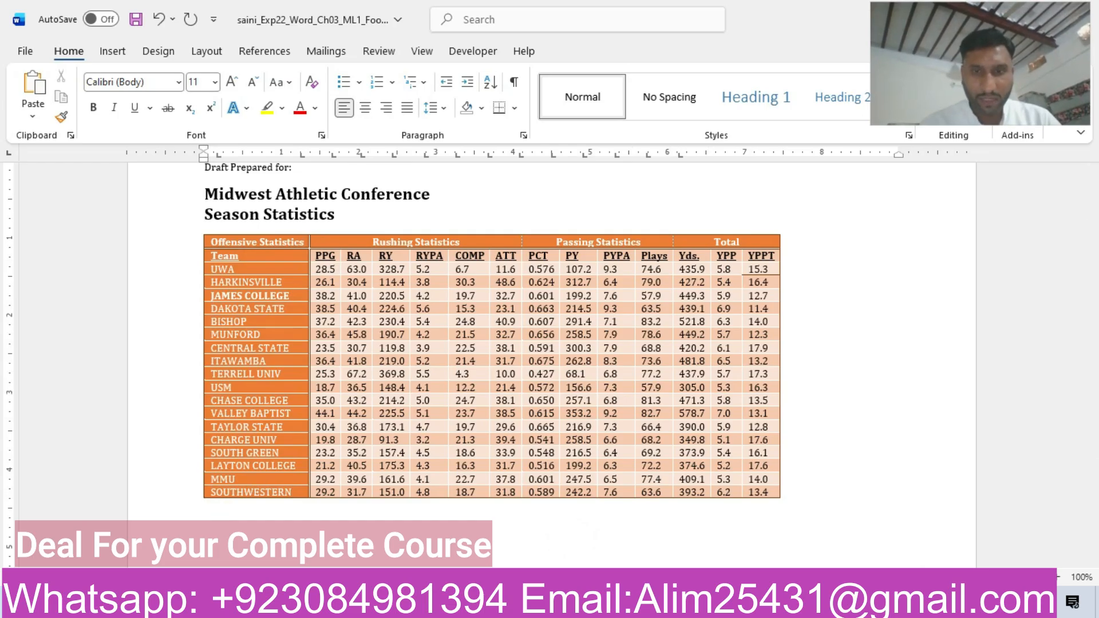
mouse_move(649, 604)
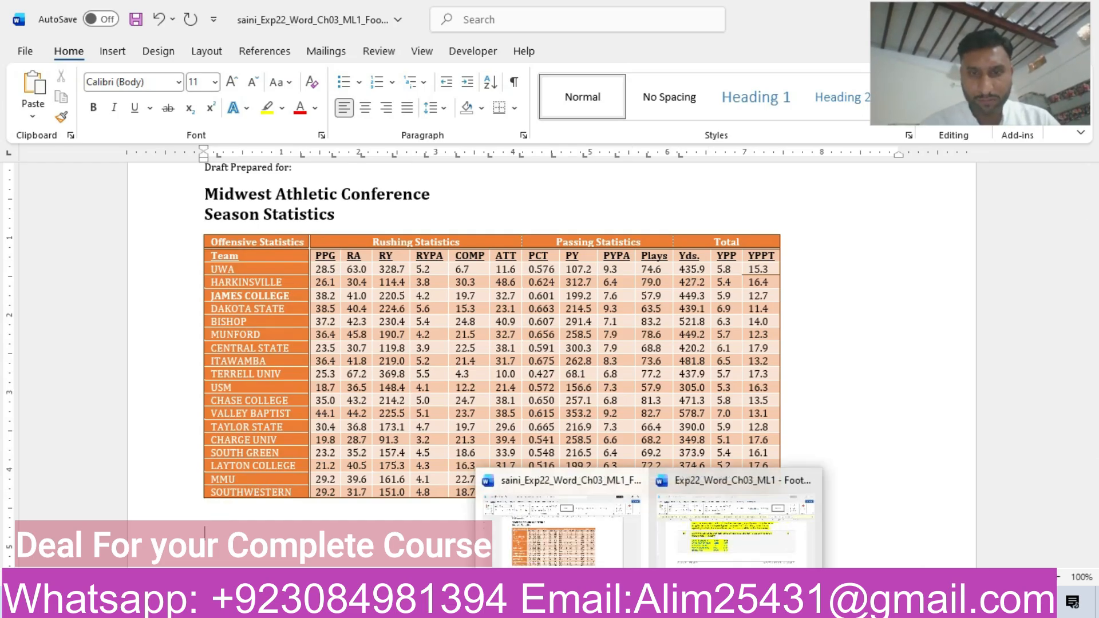
left_click(703, 553)
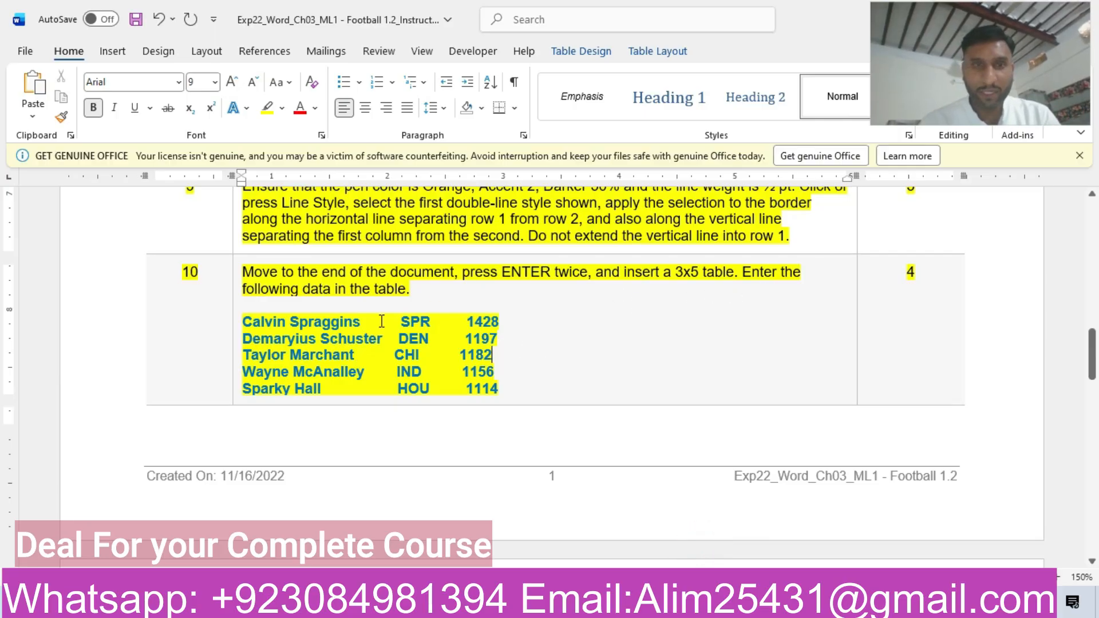
mouse_move(649, 603)
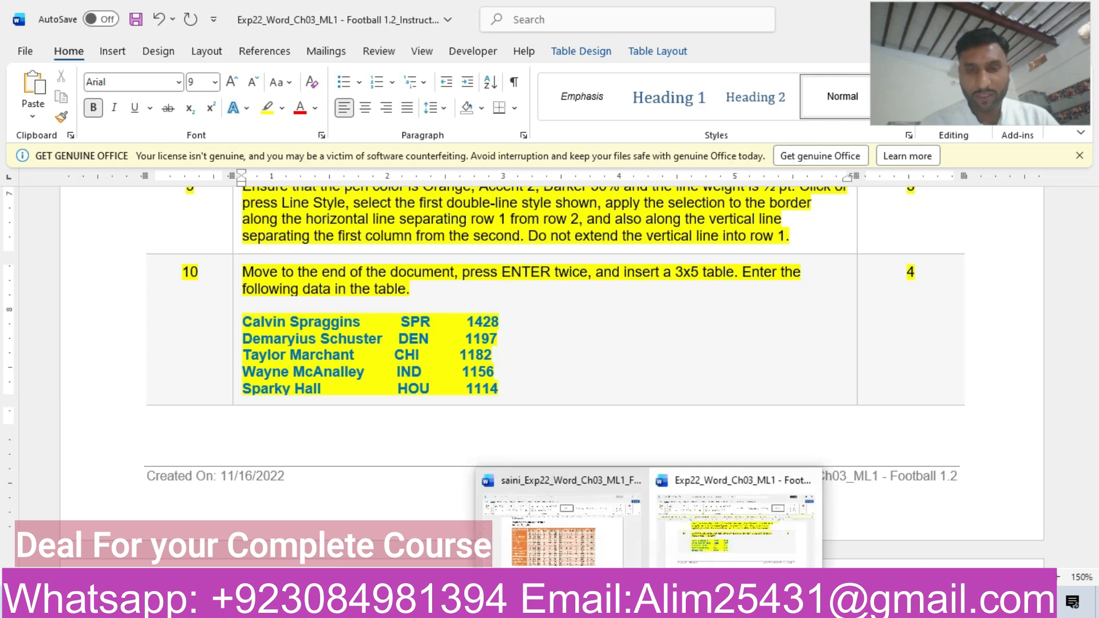
left_click(597, 544)
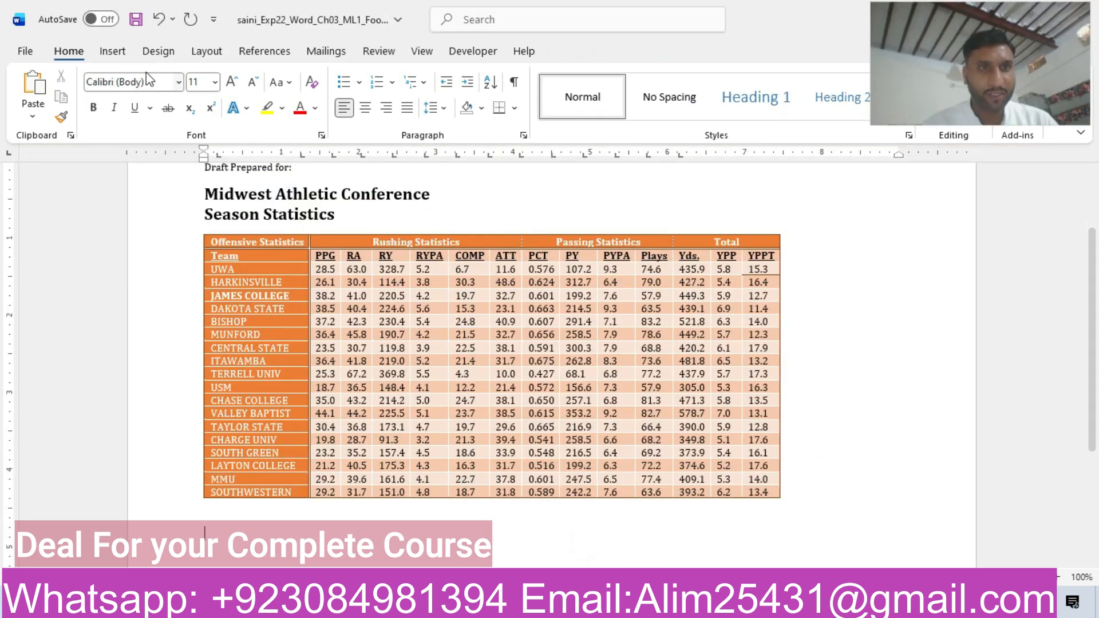
left_click(104, 54)
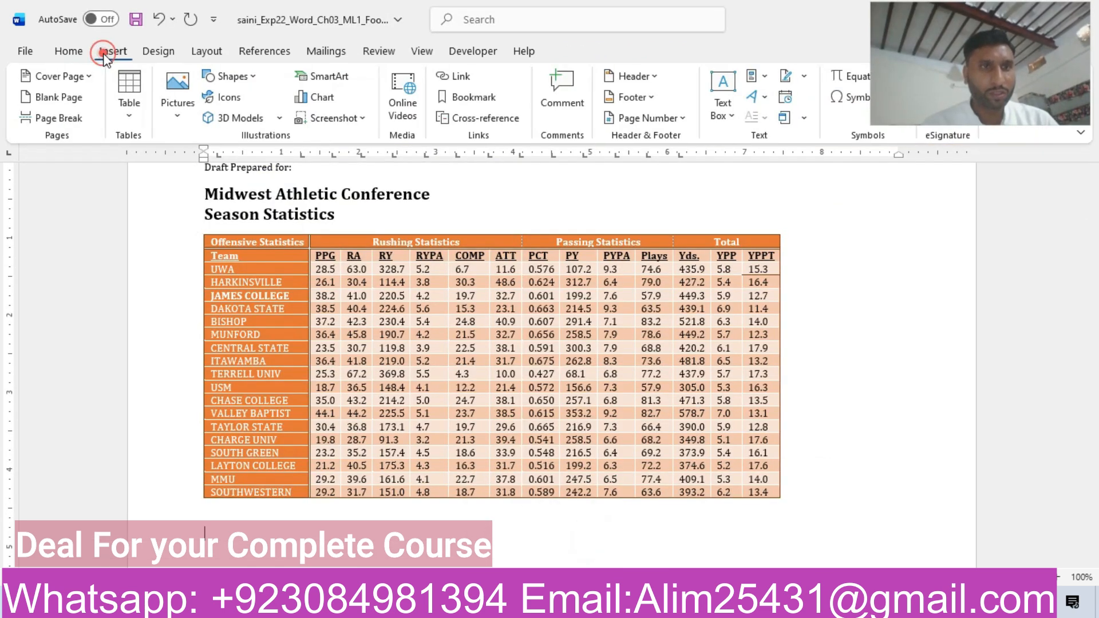
left_click(130, 101)
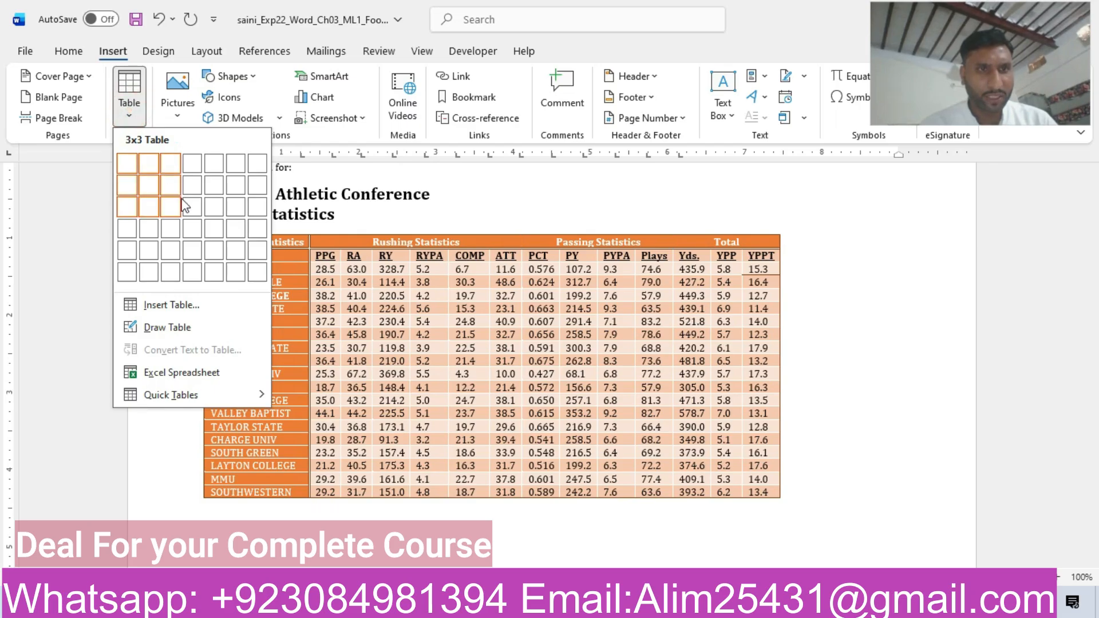
left_click(174, 266)
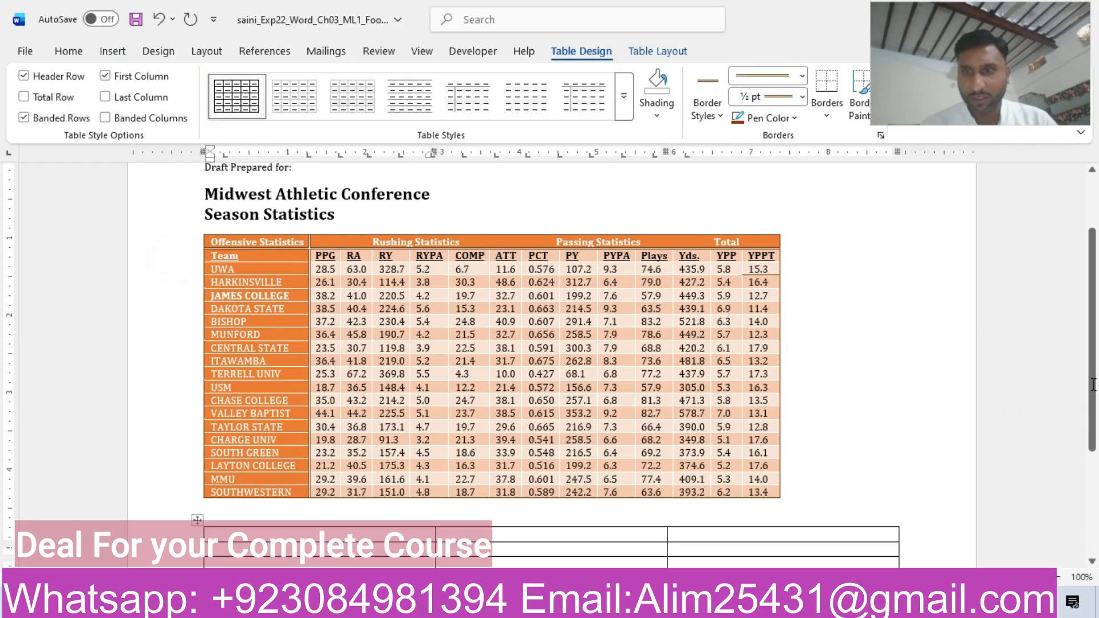
scroll(1093, 385, "down", 4)
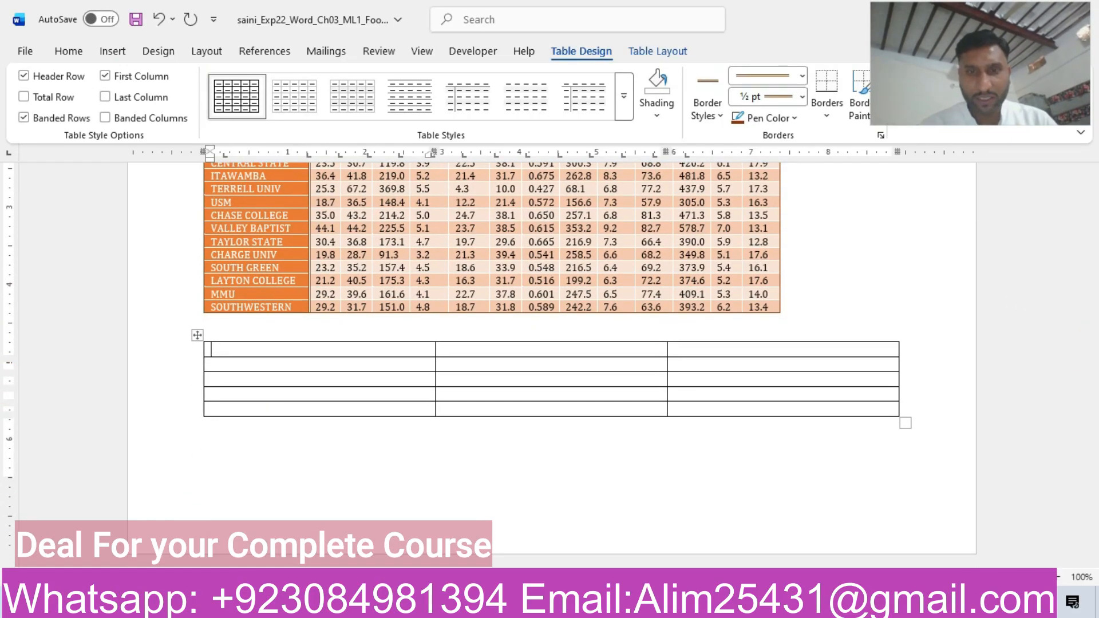
Copy the first player's name from step 10 of the instructions into the new table's first cell as text only.
mouse_move(790, 606)
left_click(760, 538)
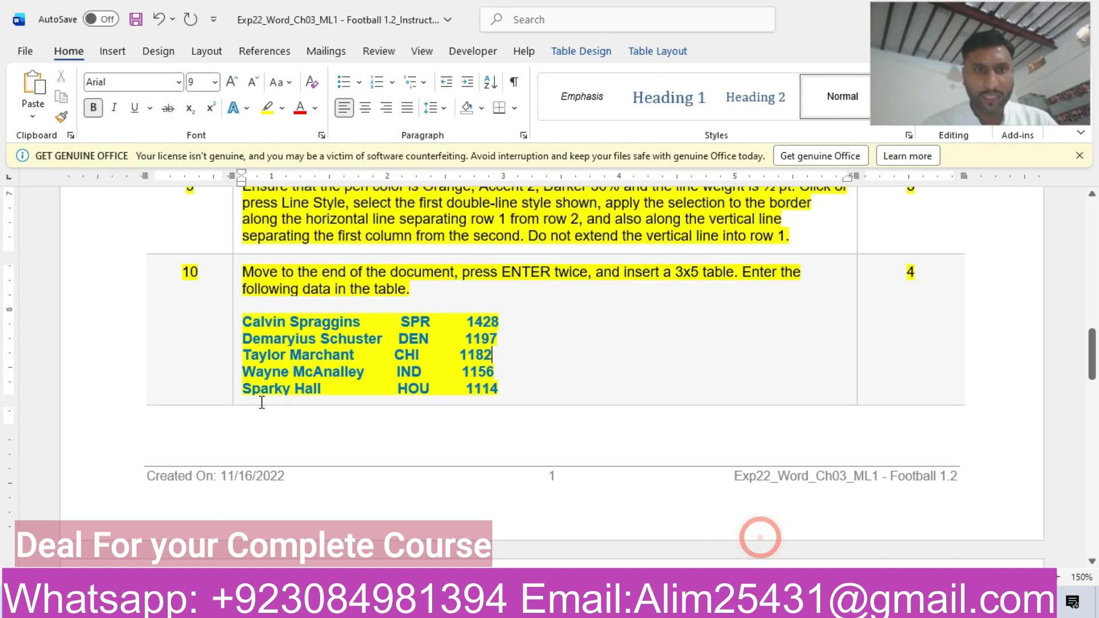
left_click_drag(244, 325, 360, 329)
key("ctrl+c")
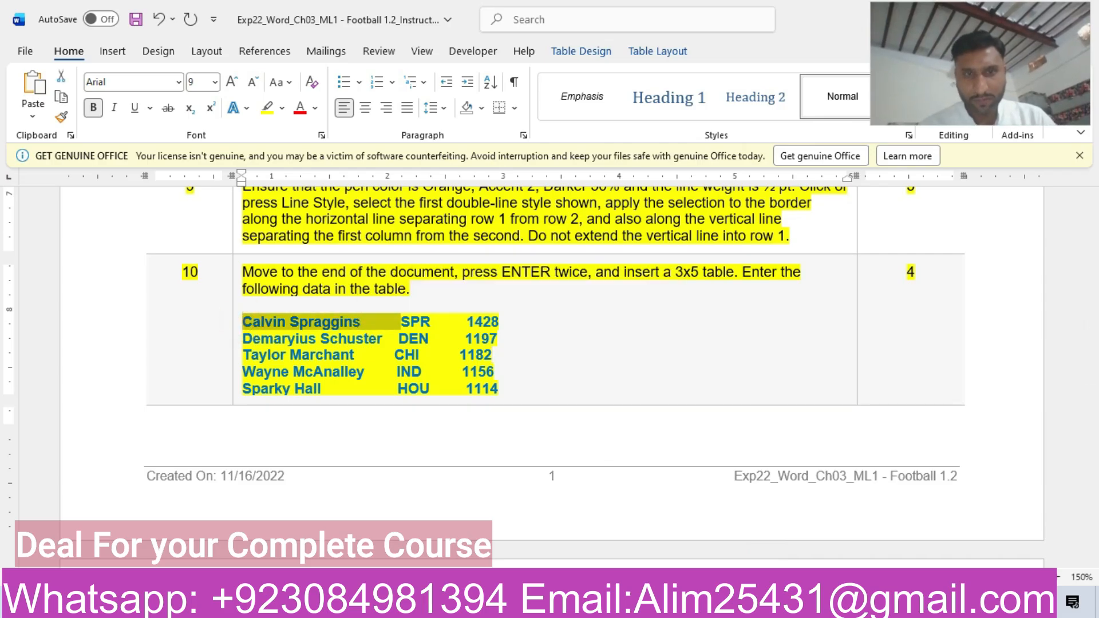
mouse_move(647, 607)
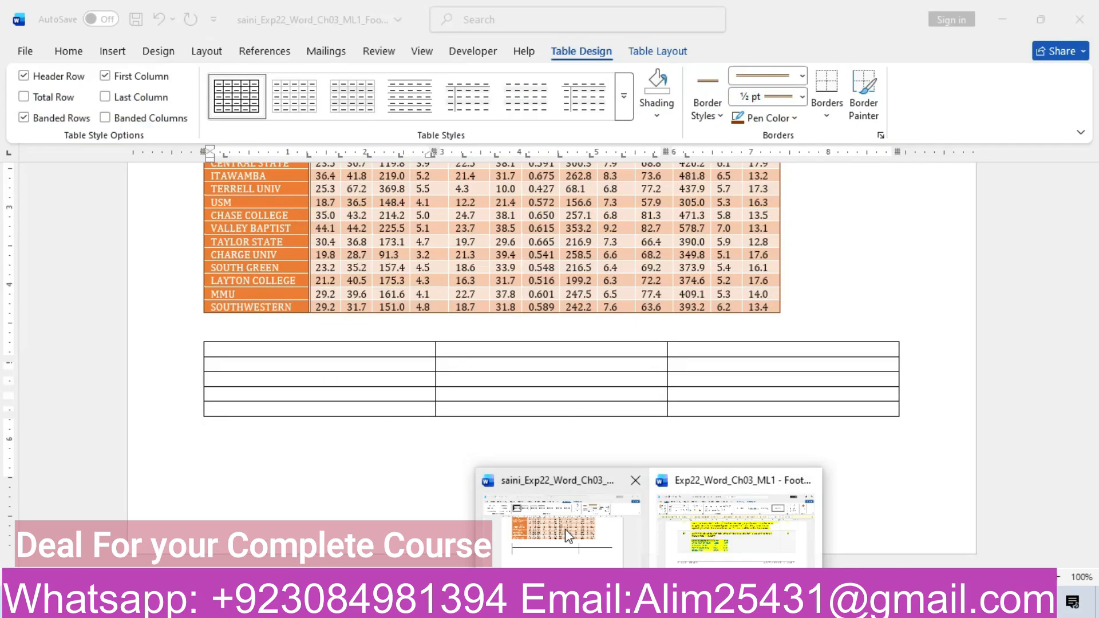
left_click(565, 529)
key("ctrl+v")
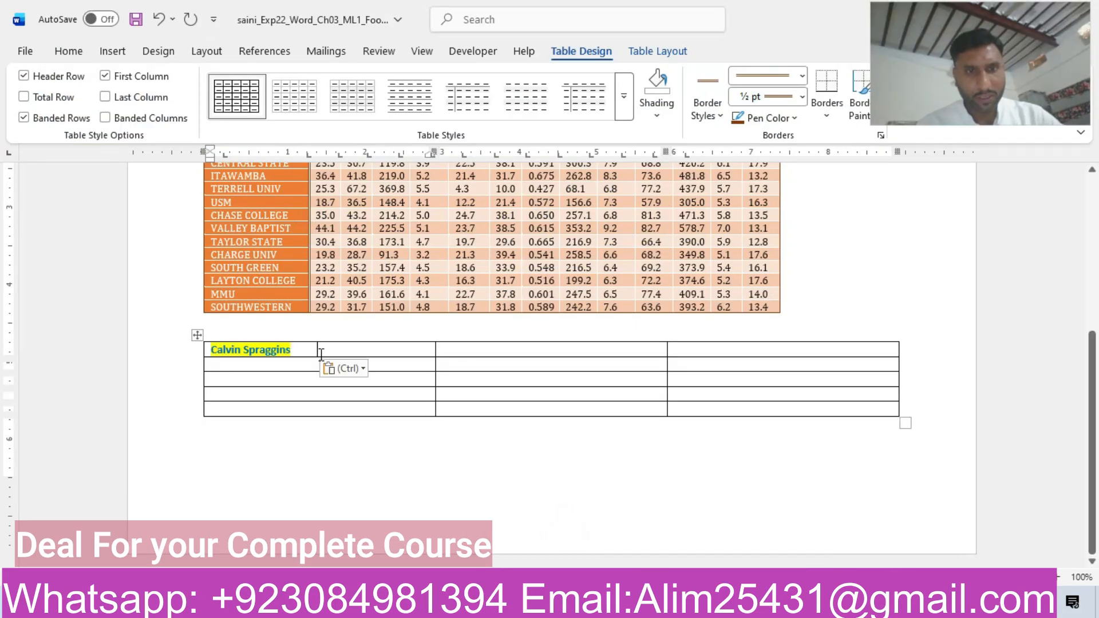
left_click(349, 369)
left_click(428, 420)
left_click(255, 364)
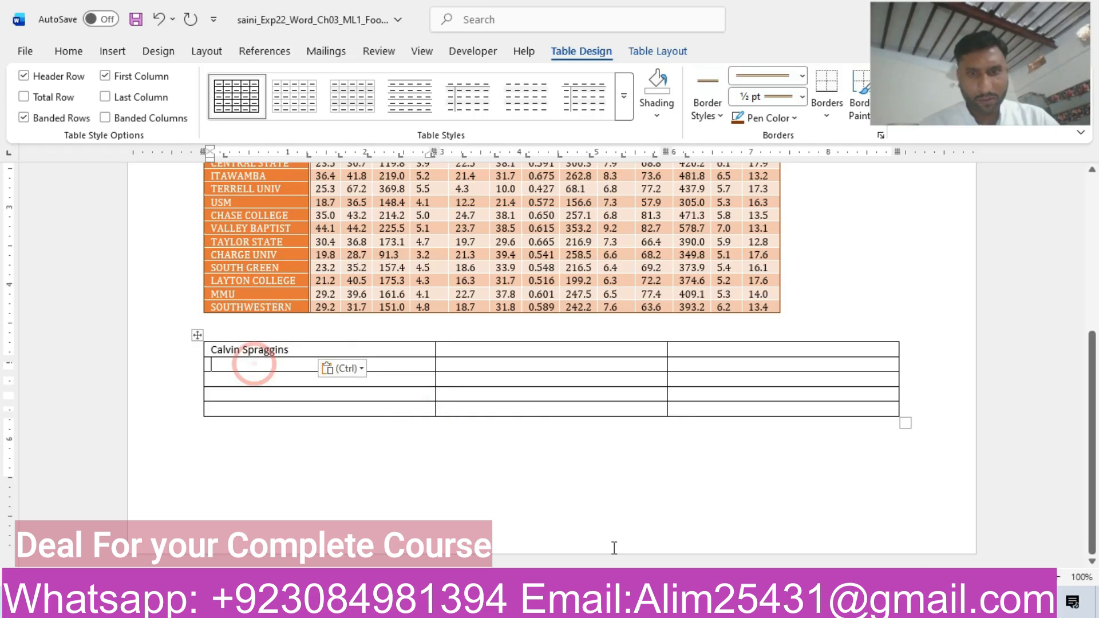
Copy the second player's name from the instructions into the first column of the new table's second row as text only.
mouse_move(649, 606)
left_click(729, 535)
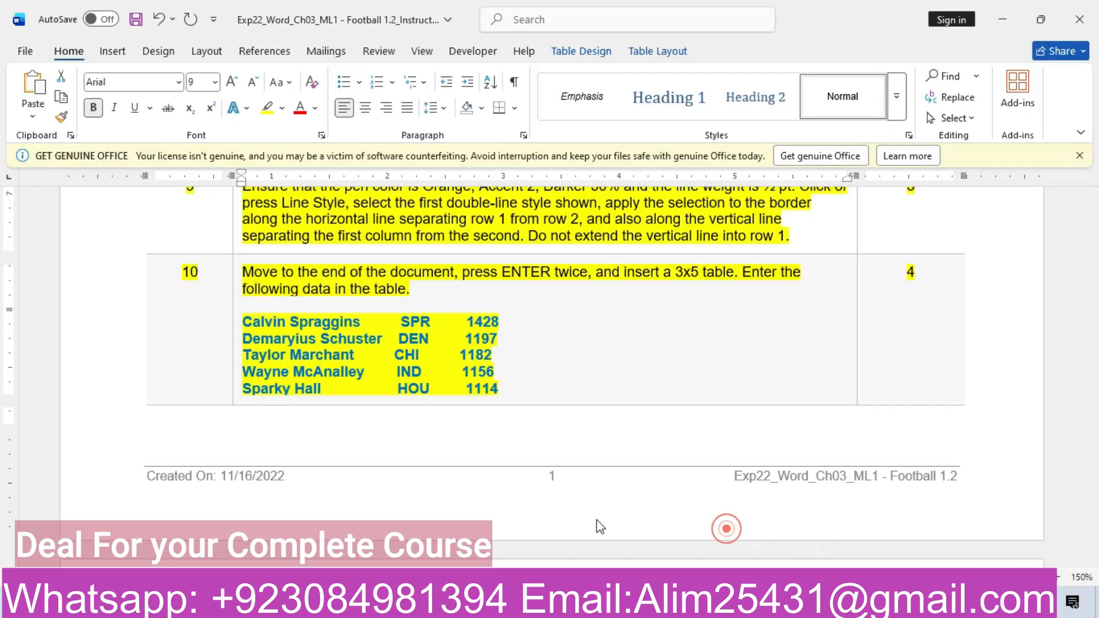
left_click_drag(245, 339, 364, 340)
key("ctrl+c")
mouse_move(649, 607)
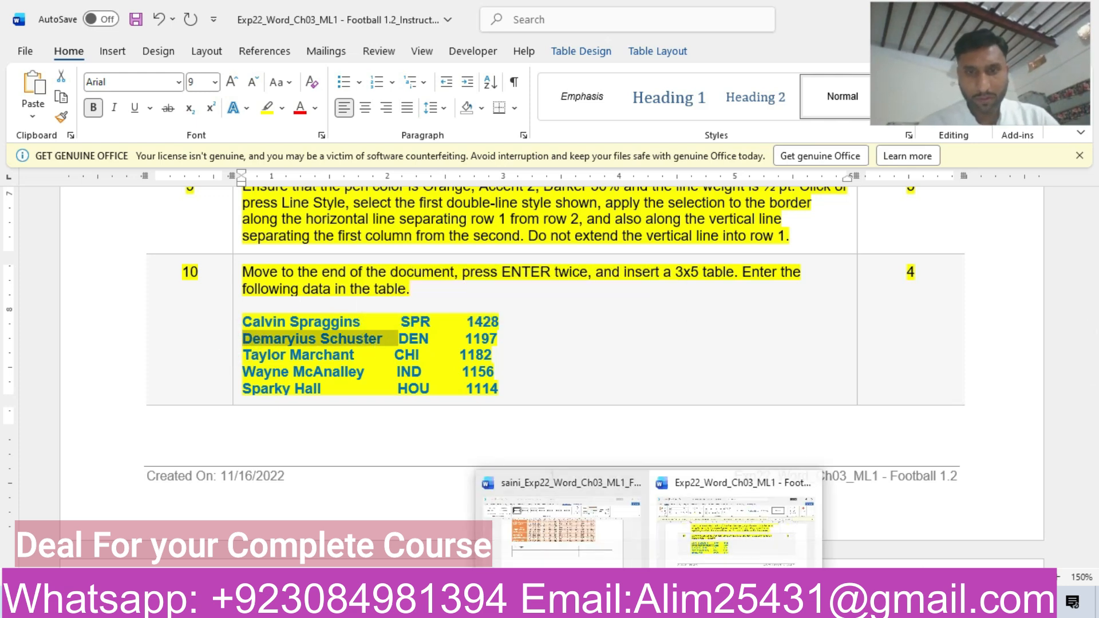
left_click(561, 539)
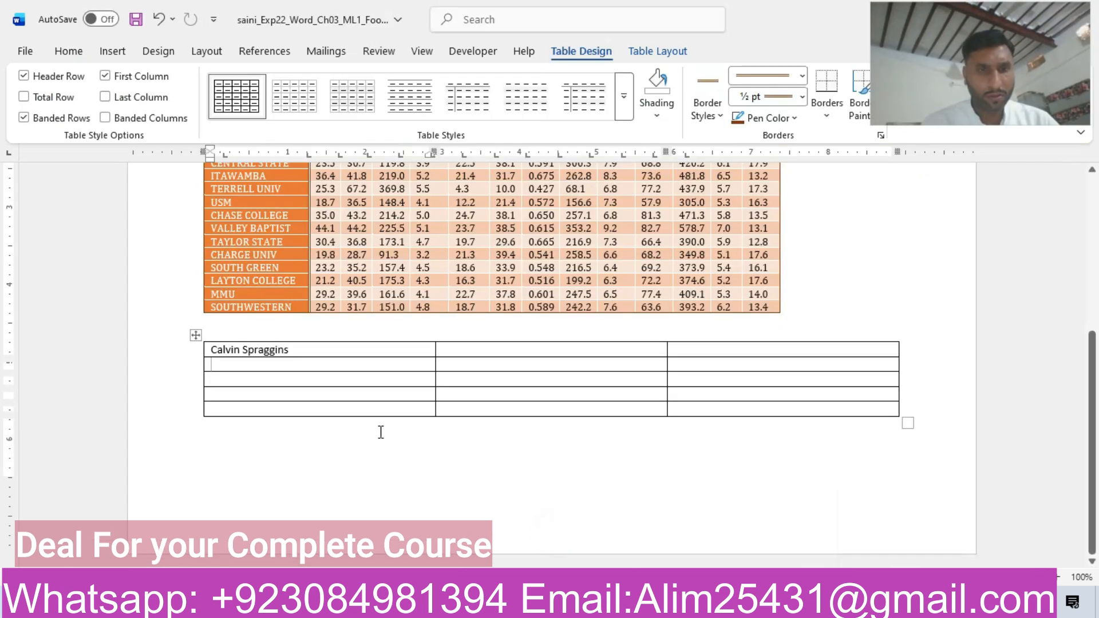
key("ctrl+v")
left_click(358, 384)
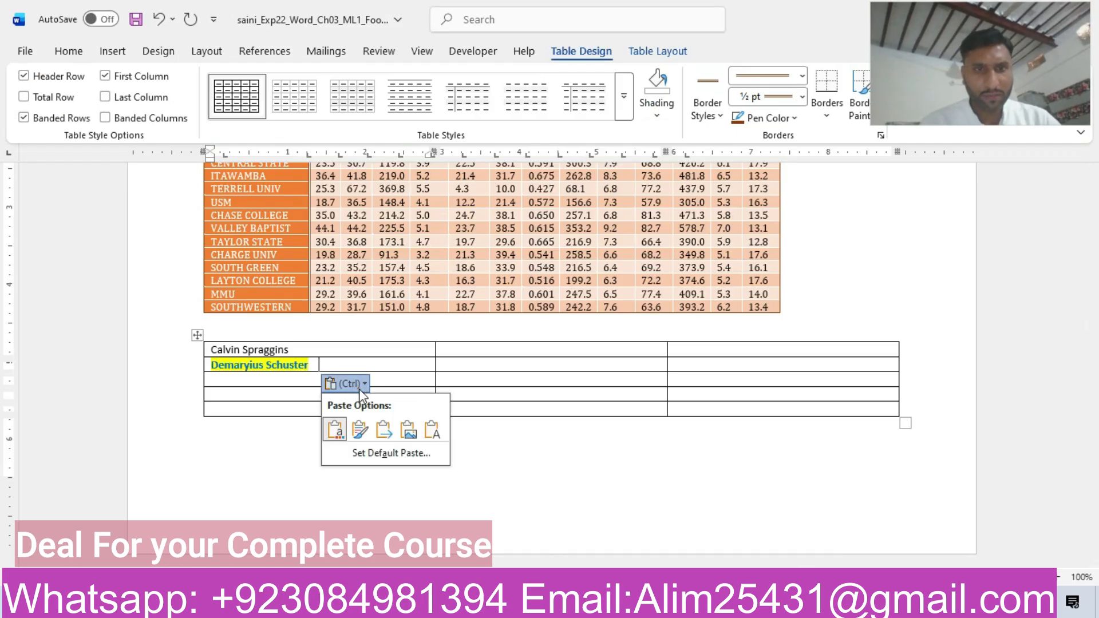
left_click(432, 430)
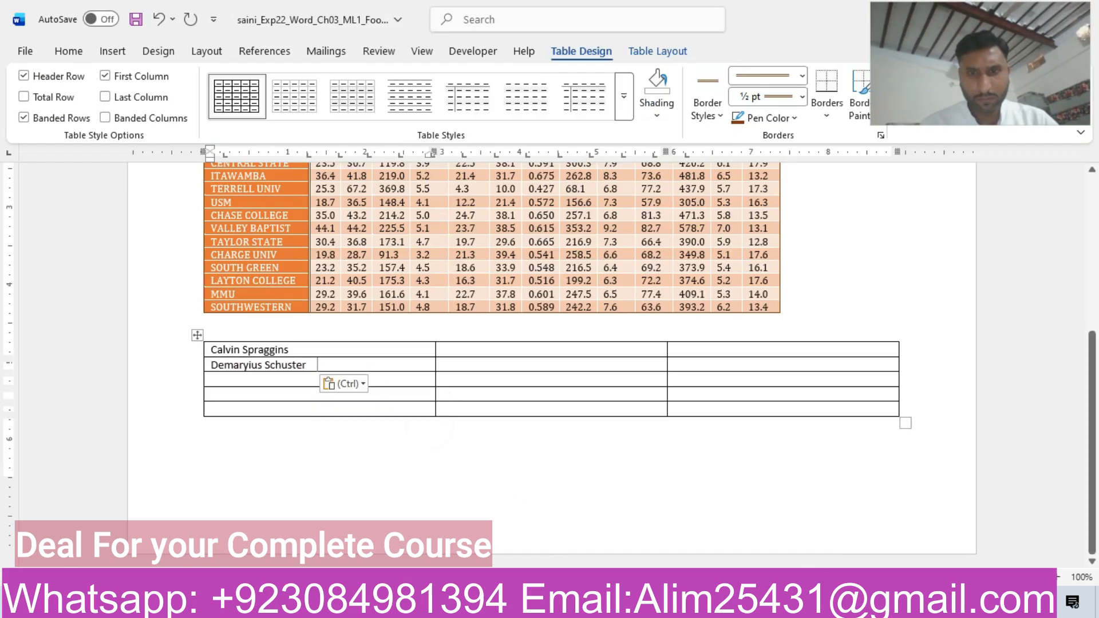
Copy the third player's name from step 10 of the instructions into the first column of the new table's third row as text only.
left_click(716, 545)
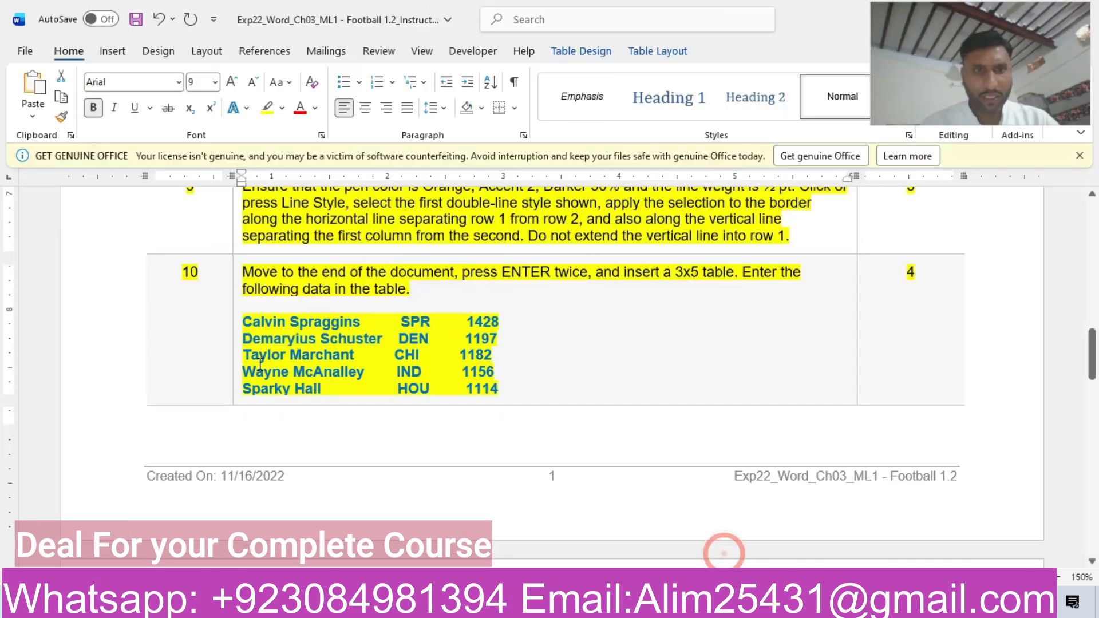
left_click_drag(248, 354, 337, 362)
key("ctrl+c")
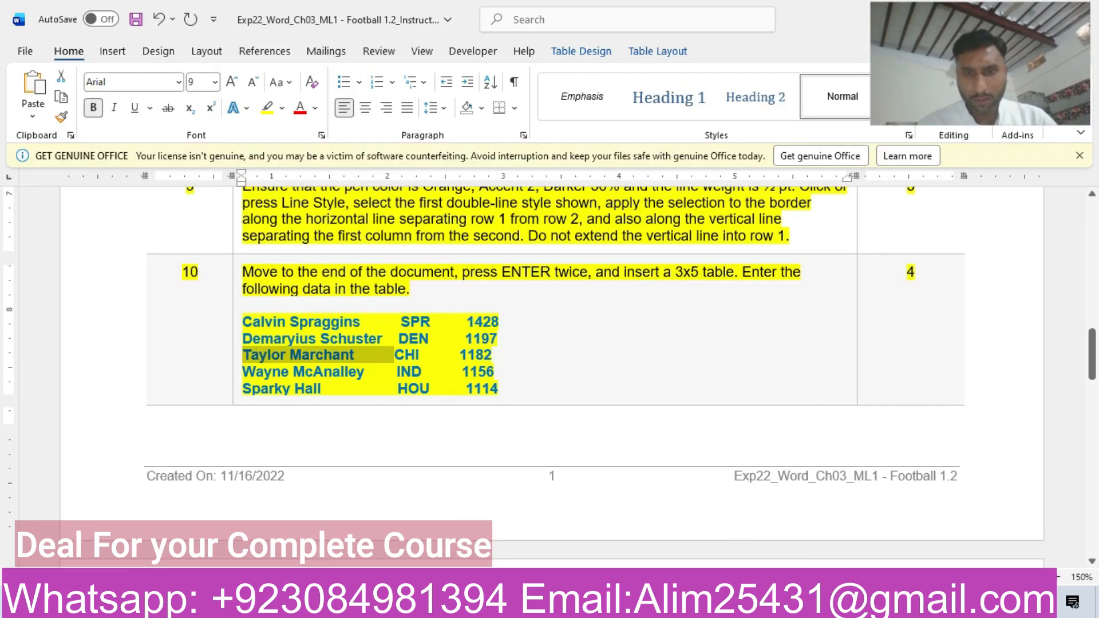
left_click(582, 543)
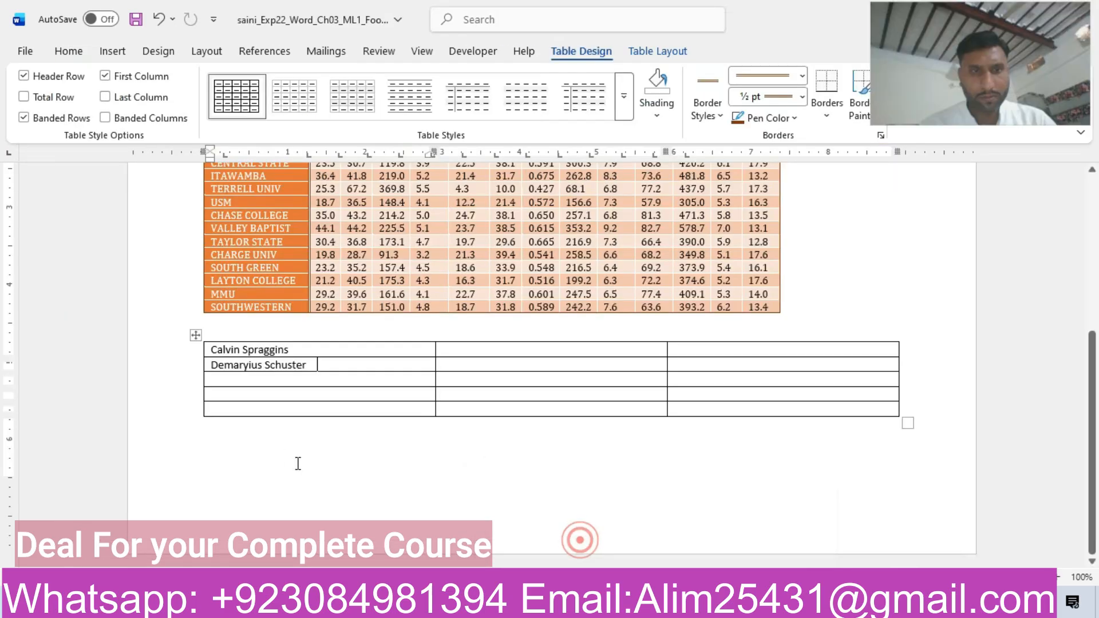
left_click(263, 381)
key("ctrl+v")
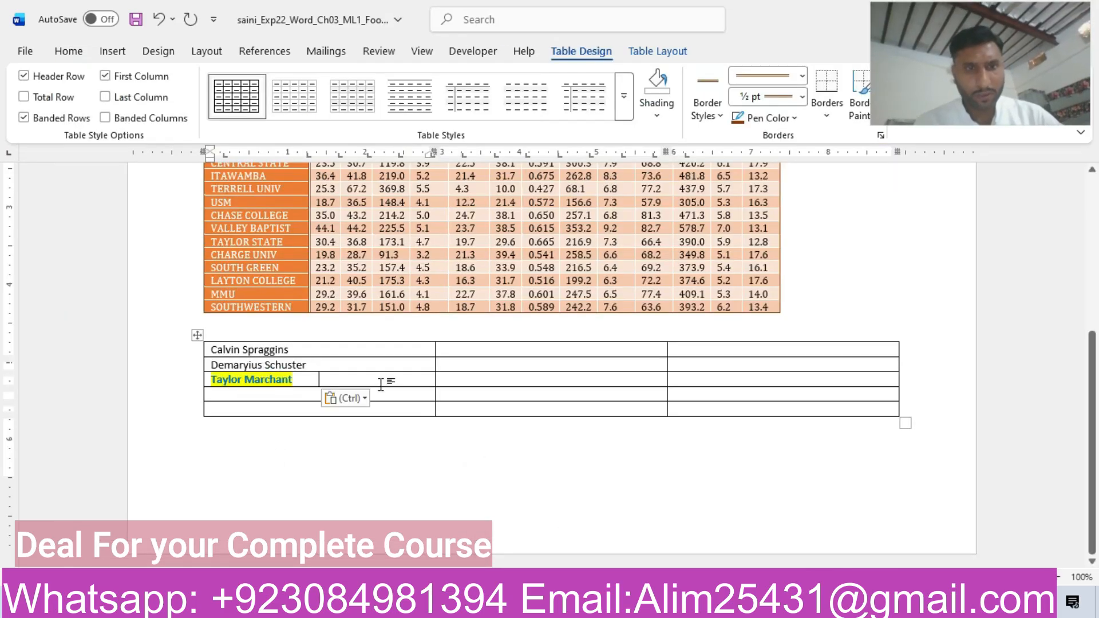
left_click(358, 400)
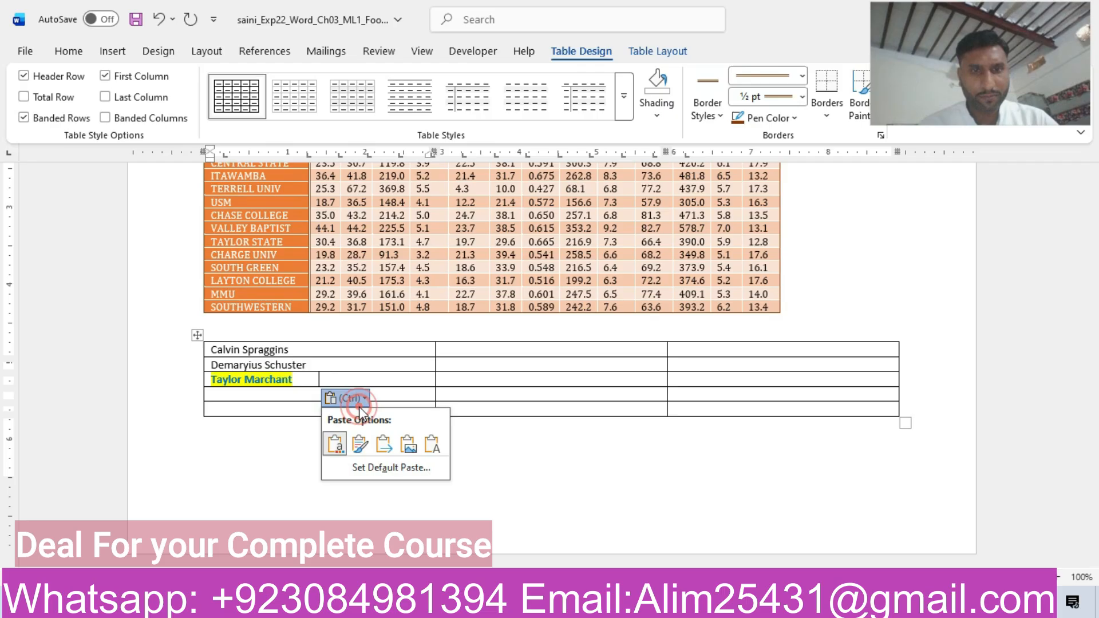
left_click(441, 444)
Copy the fourth player's name from the instructions into the first column of the new table's fourth row as text only.
mouse_move(648, 605)
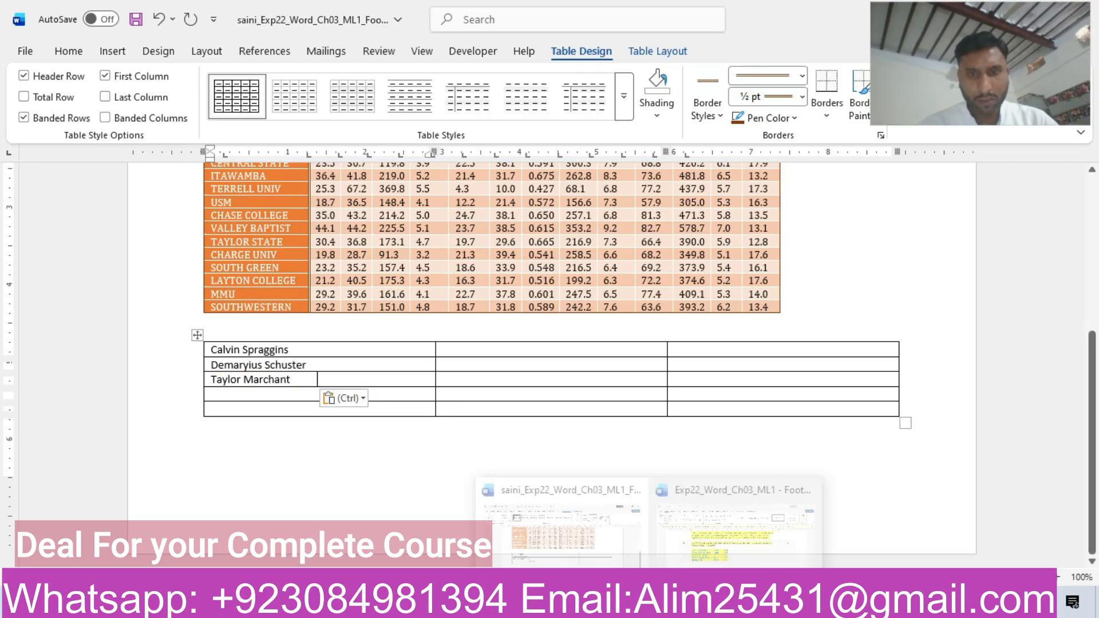
left_click(738, 531)
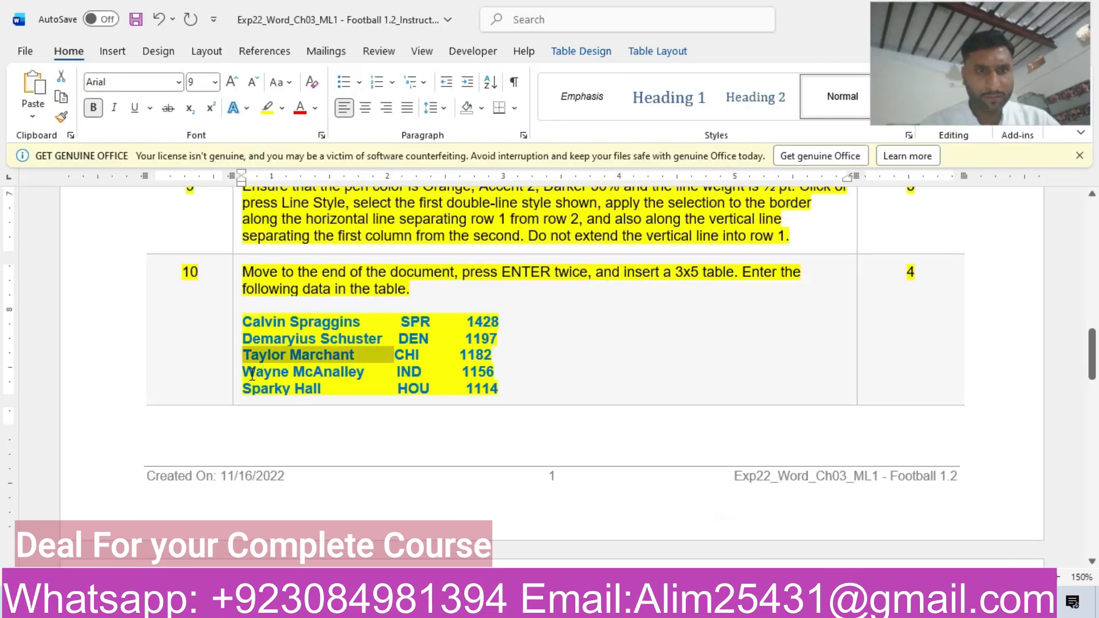
left_click_drag(245, 372, 395, 372)
key("ctrl+c")
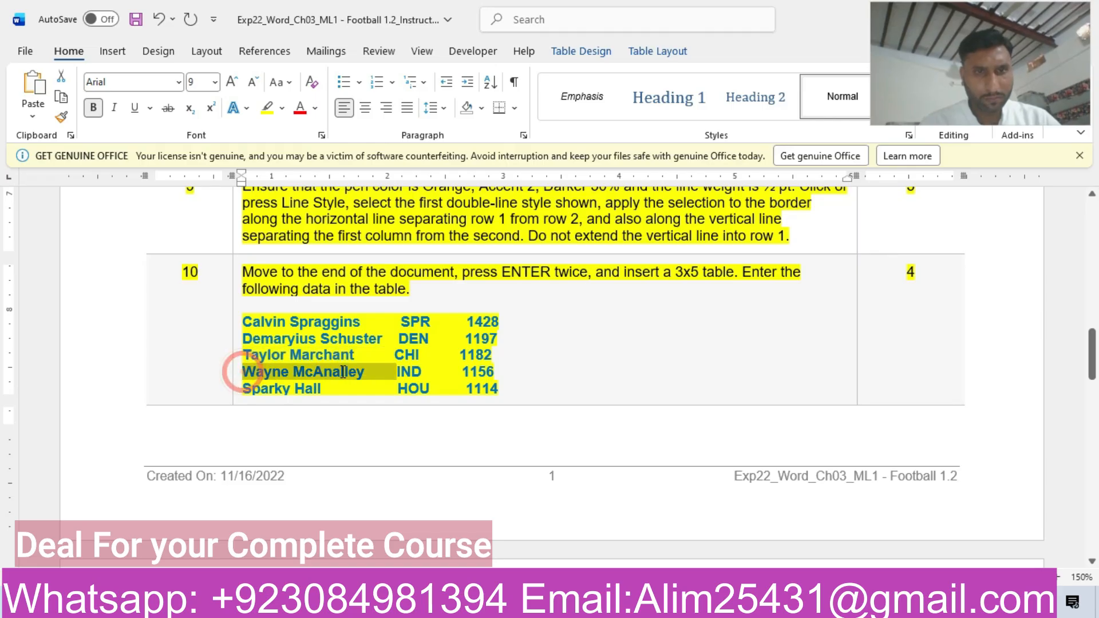
mouse_move(648, 605)
left_click(563, 517)
left_click(221, 393)
key("ctrl+v")
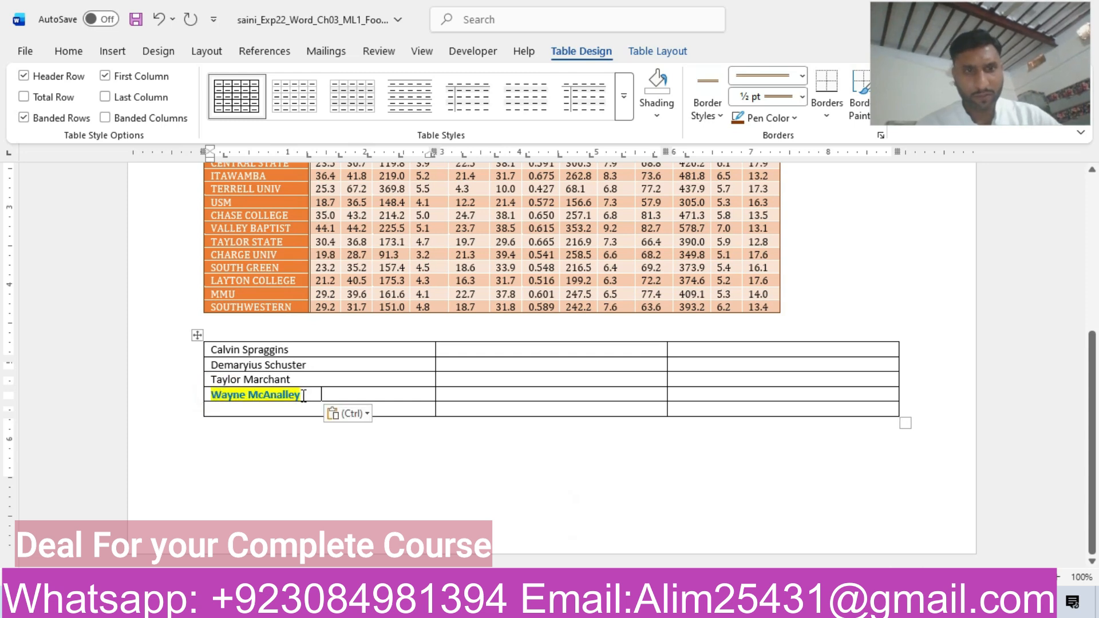
left_click(364, 421)
left_click(444, 460)
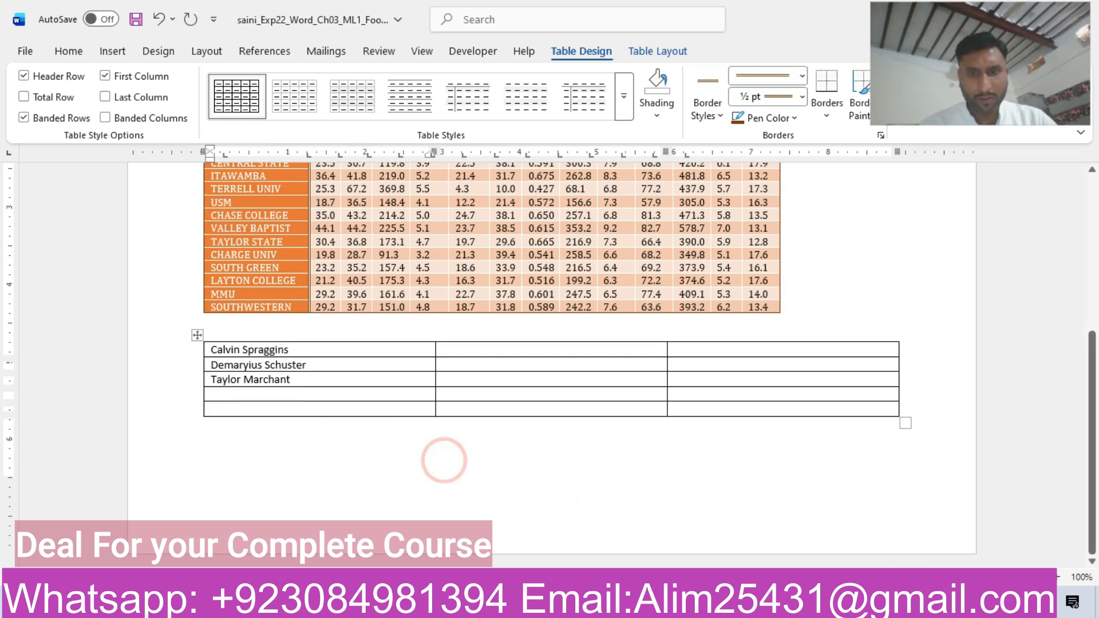
Copy the fifth player's name from the instructions into the first column of the new table's last row as text only.
mouse_move(648, 606)
left_click(774, 542)
left_click_drag(395, 372, 319, 395)
key("ctrl+c")
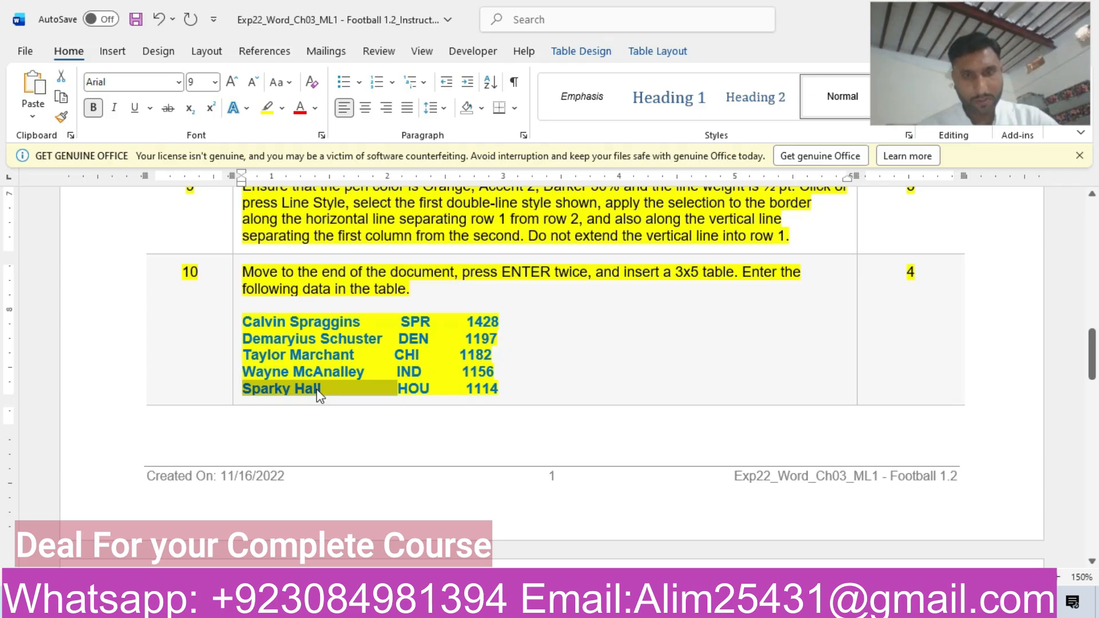
mouse_move(648, 606)
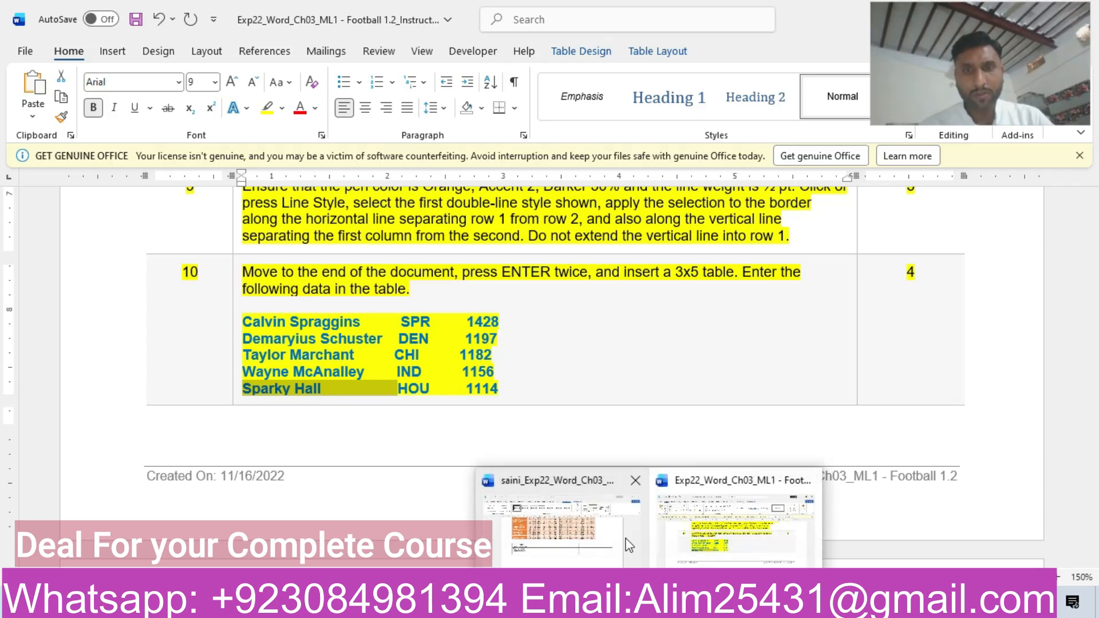
left_click(575, 508)
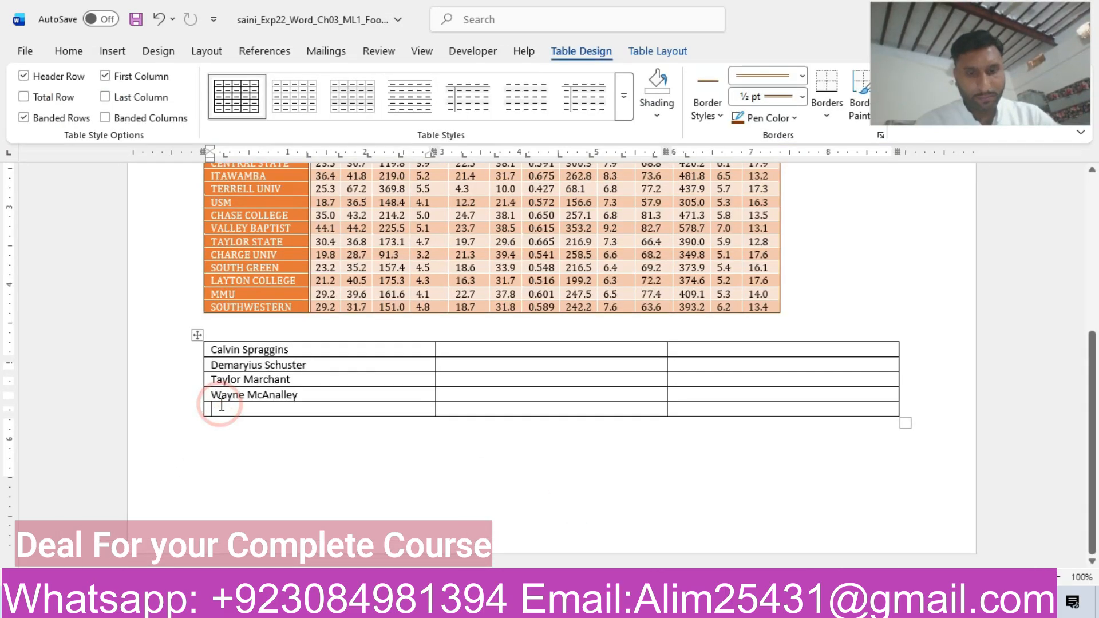
key("ctrl+v")
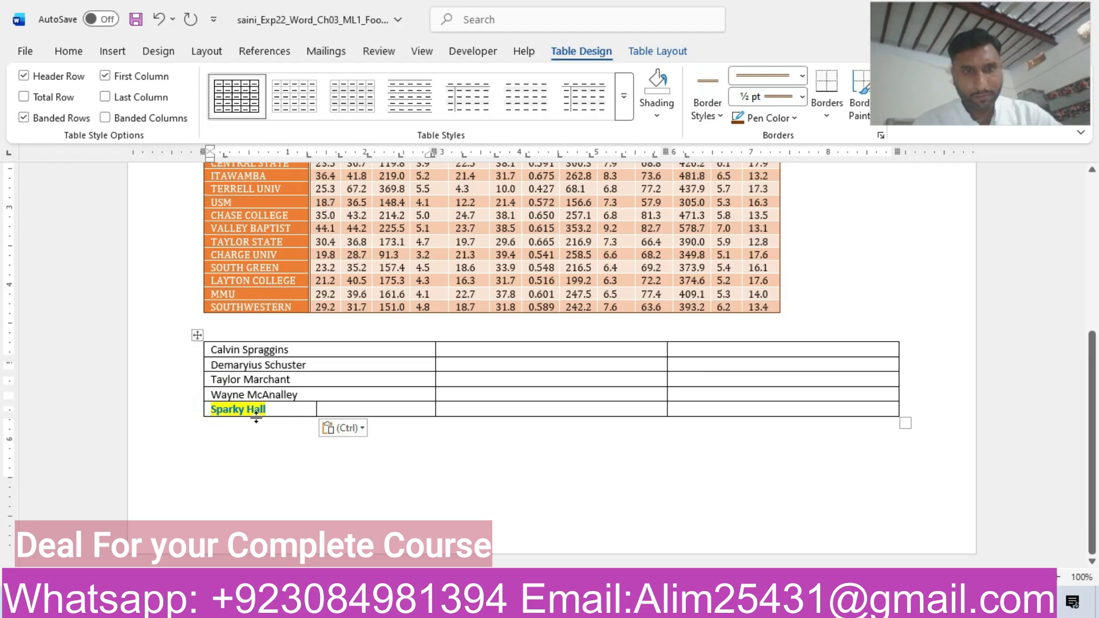
left_click(359, 429)
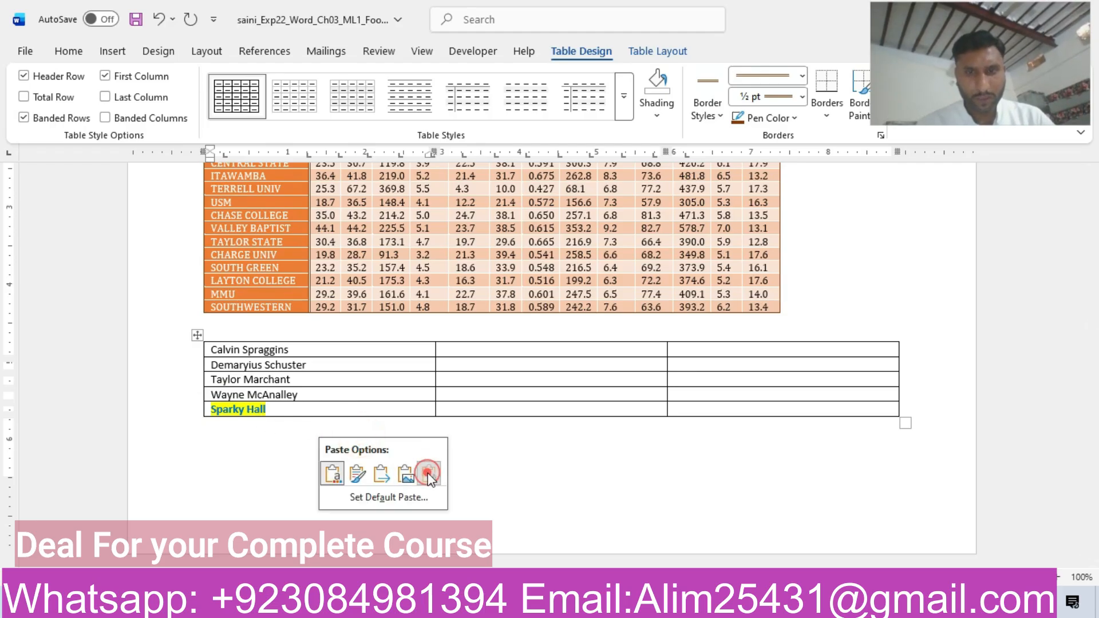
left_click(429, 473)
Copy the team code SPR from the instructions into the second column of the new table's first row as text only.
mouse_move(648, 604)
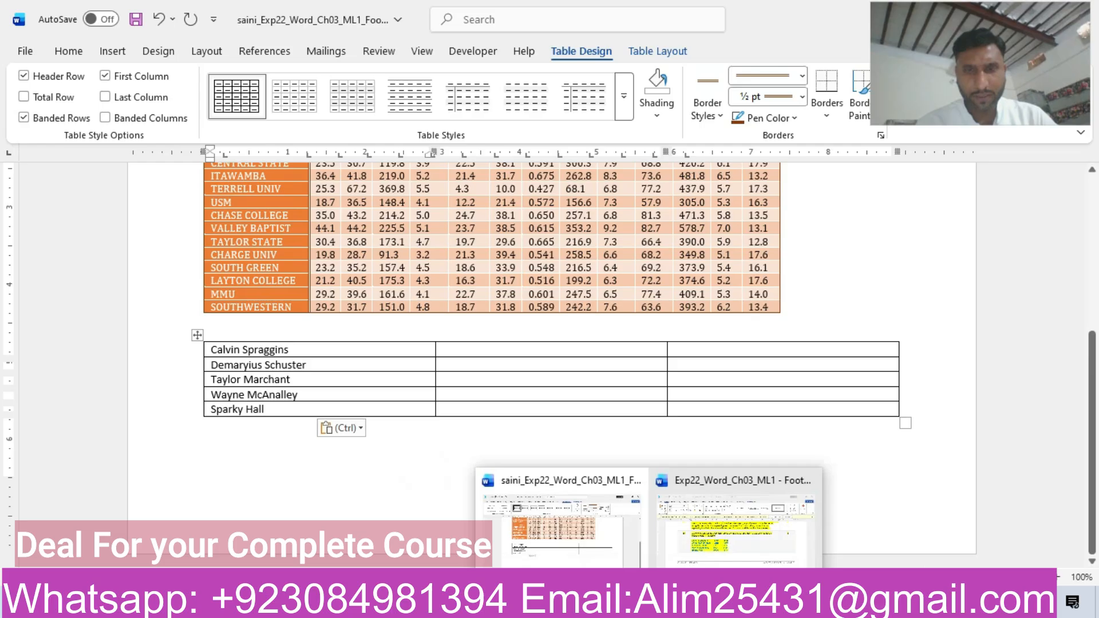
left_click(767, 546)
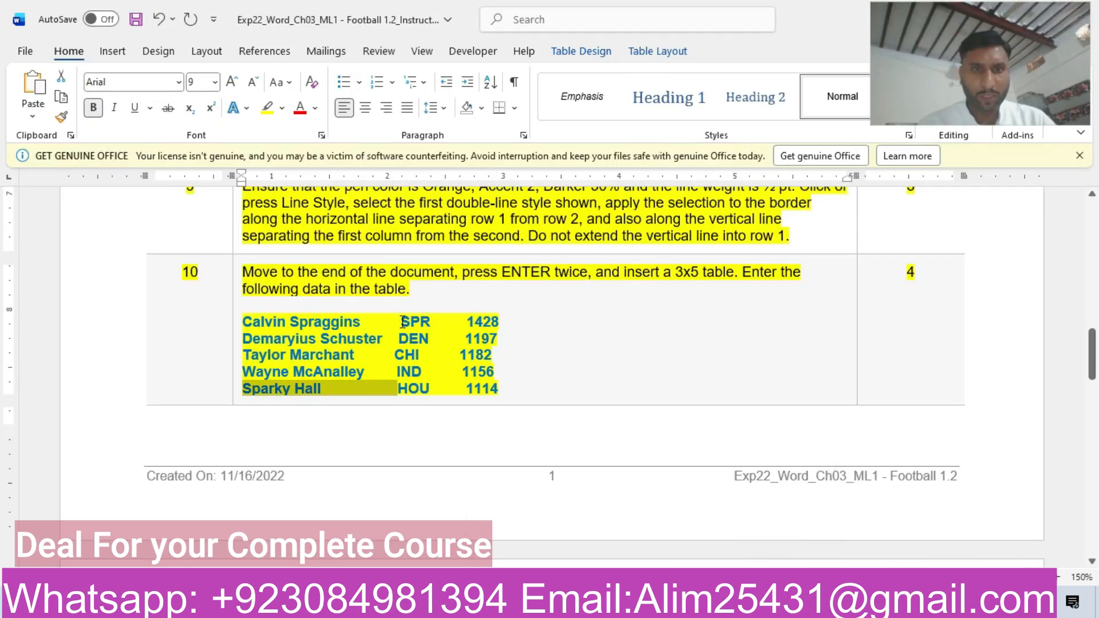
left_click_drag(403, 322, 428, 321)
key("ctrl+c")
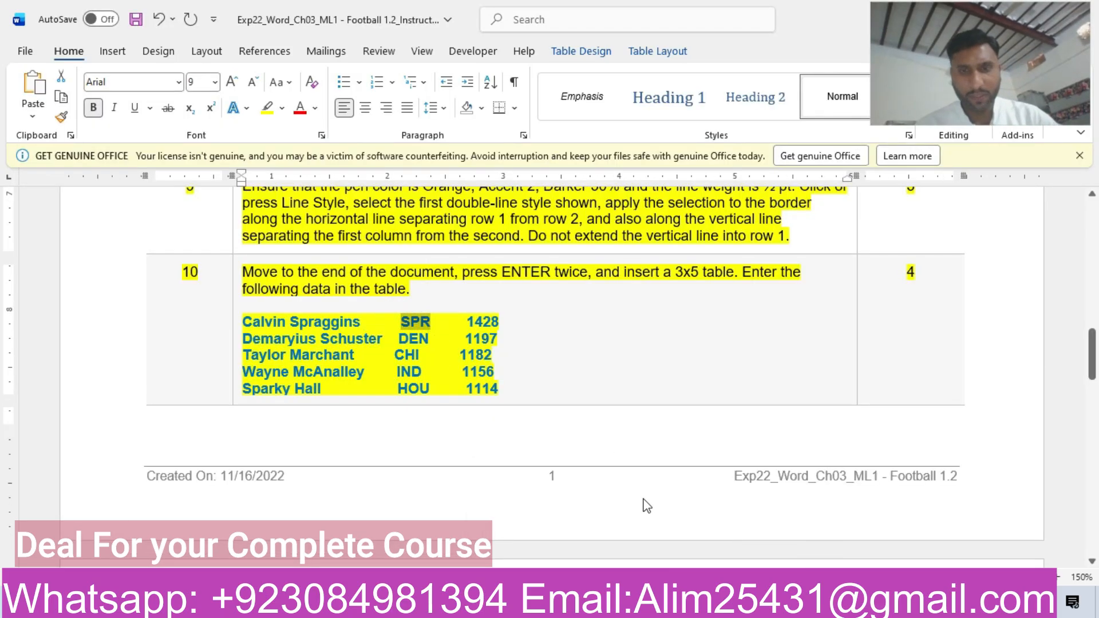
mouse_move(648, 604)
left_click(575, 542)
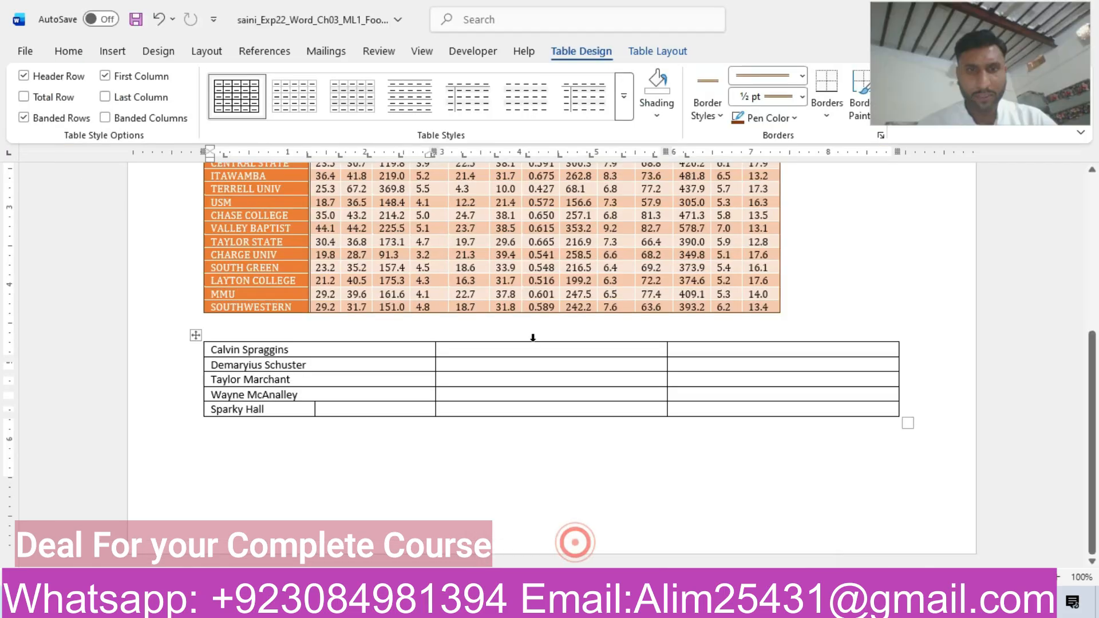
left_click(515, 351)
key("ctrl+v")
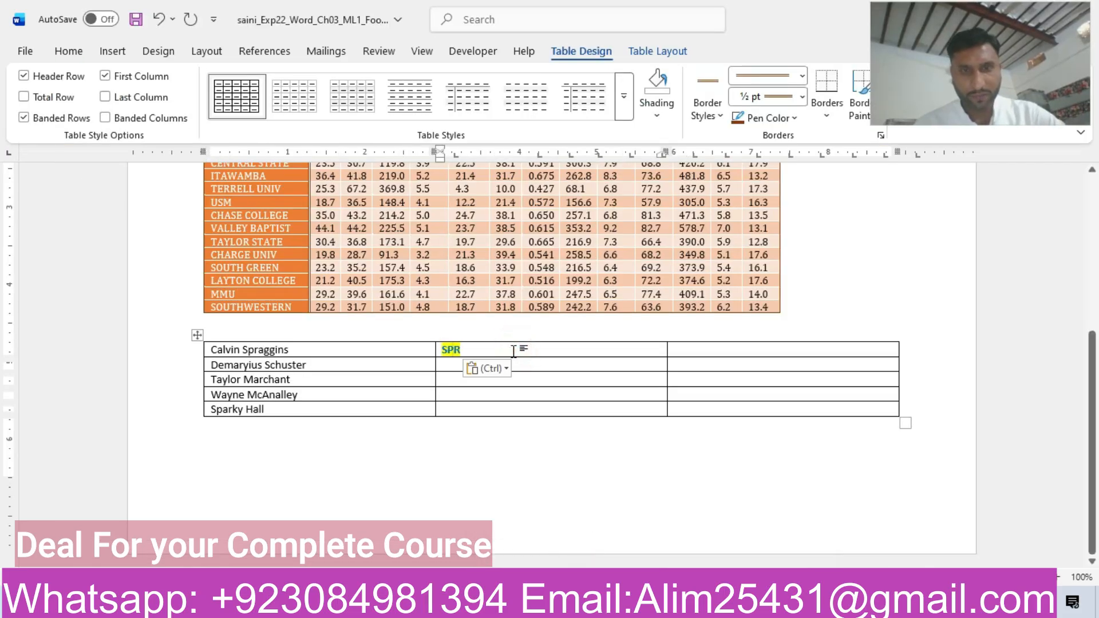
left_click(507, 367)
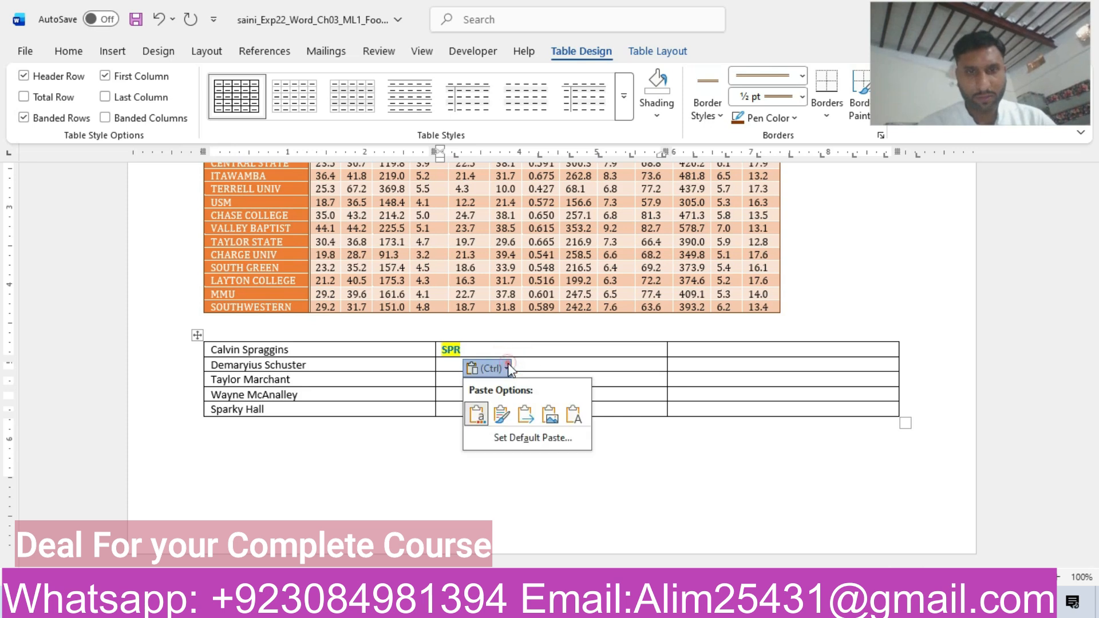
left_click(573, 409)
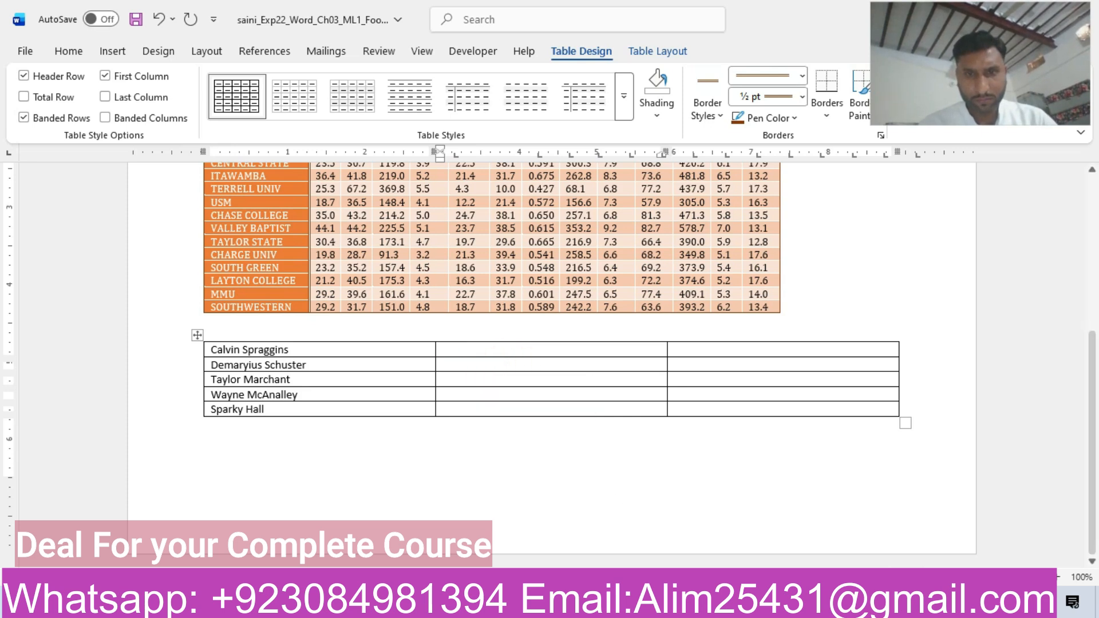
Copy the team code DEN from the instructions into the second column of the new table's second row as text only.
mouse_move(648, 604)
left_click(723, 544)
double_click(415, 321)
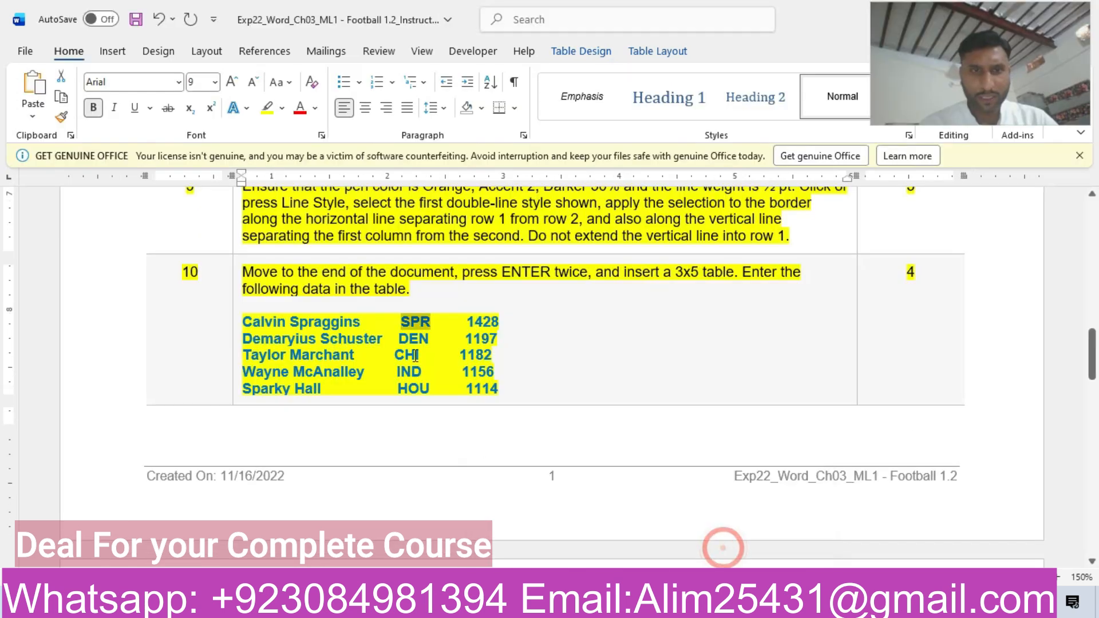
double_click(409, 340)
key("ctrl+c")
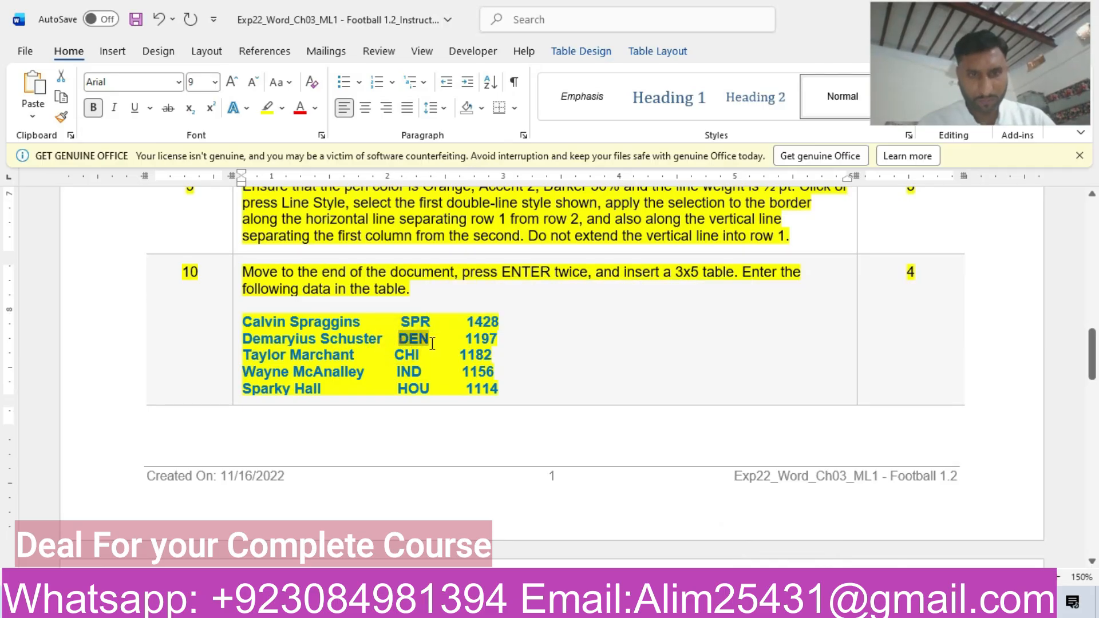
mouse_move(649, 604)
left_click(574, 538)
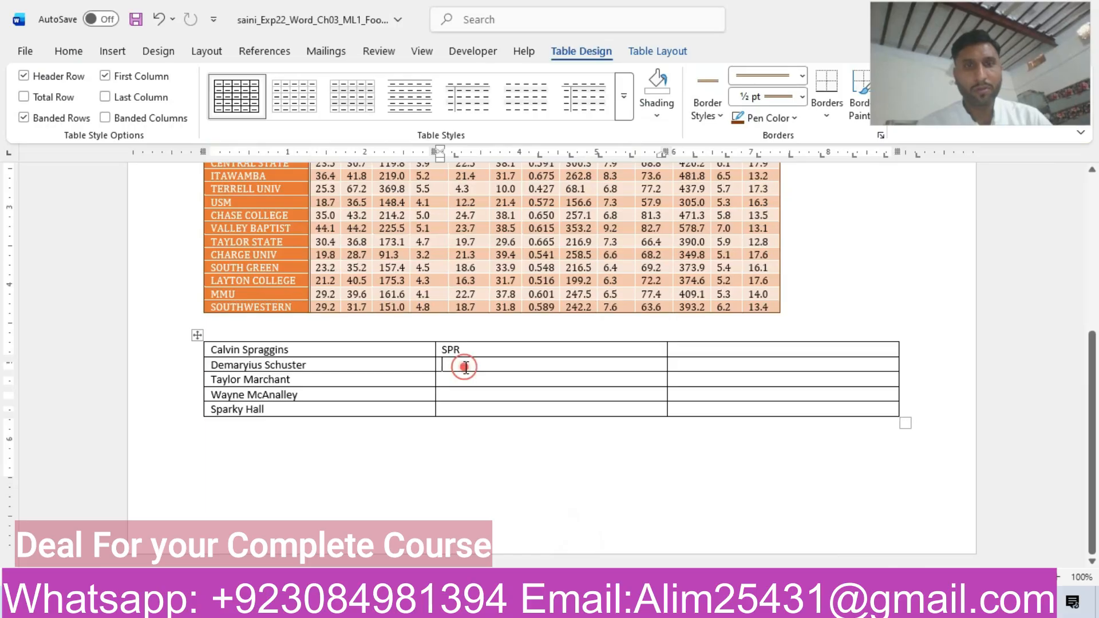
key("ctrl+v")
left_click(492, 383)
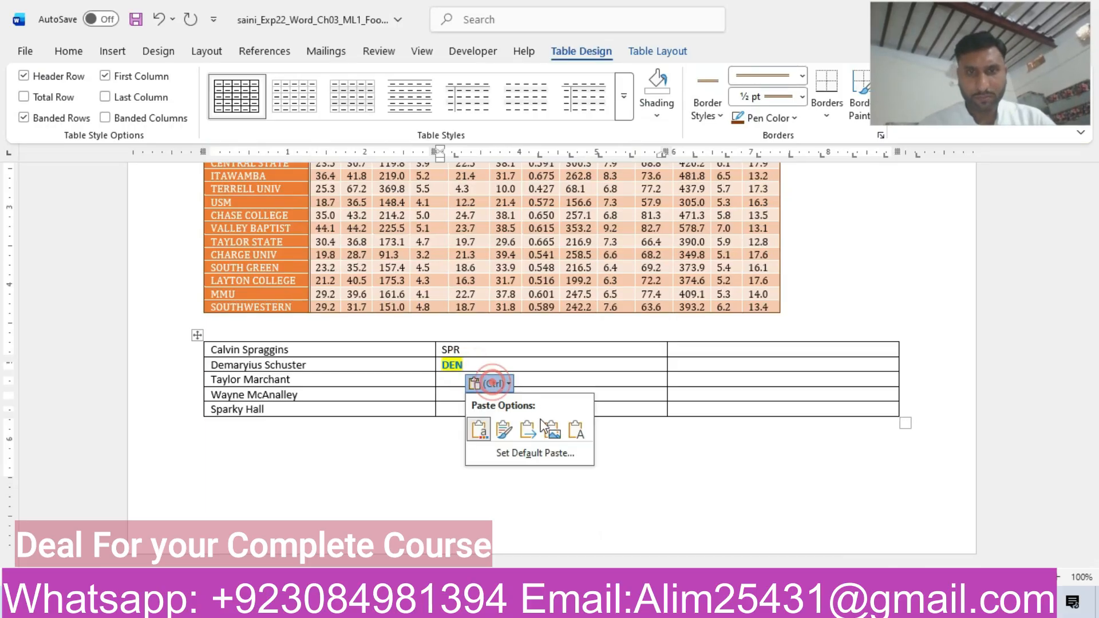
left_click(575, 429)
Copy the team code CHI from the instructions into the second column of the new table's third row as text only.
mouse_move(648, 604)
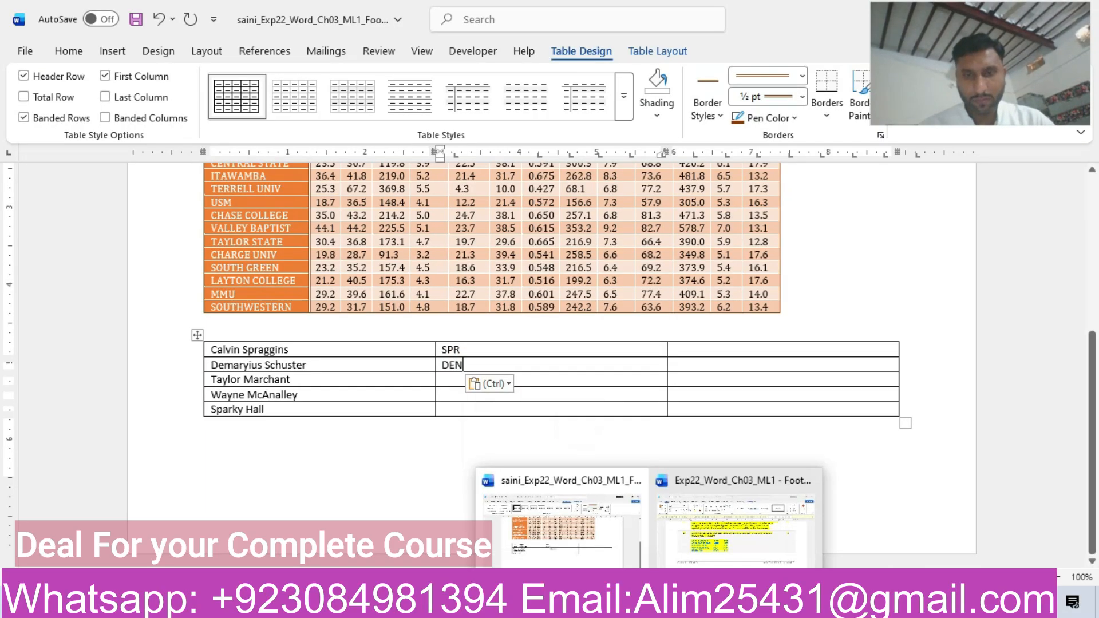
left_click(738, 527)
left_click_drag(397, 352, 421, 354)
key("ctrl+c")
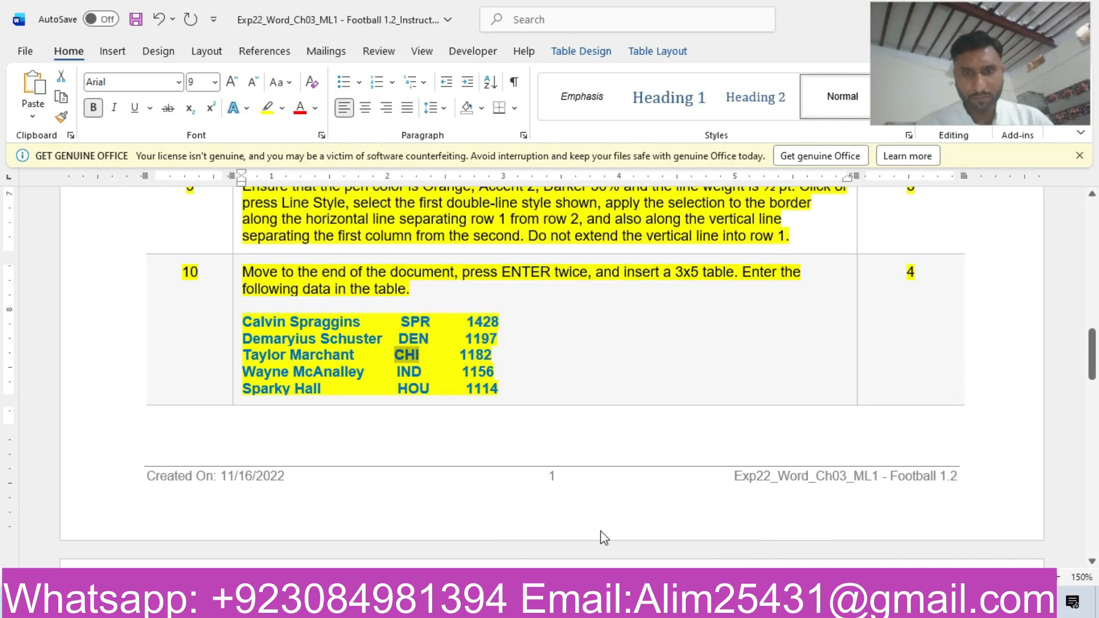
mouse_move(648, 605)
left_click(585, 543)
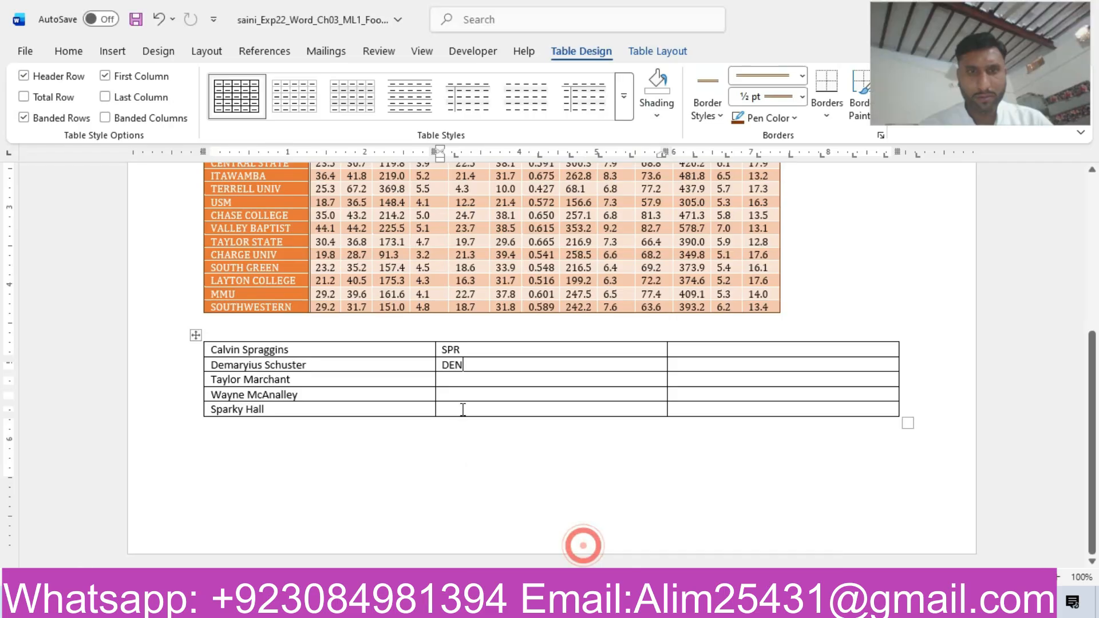
key("ctrl+v")
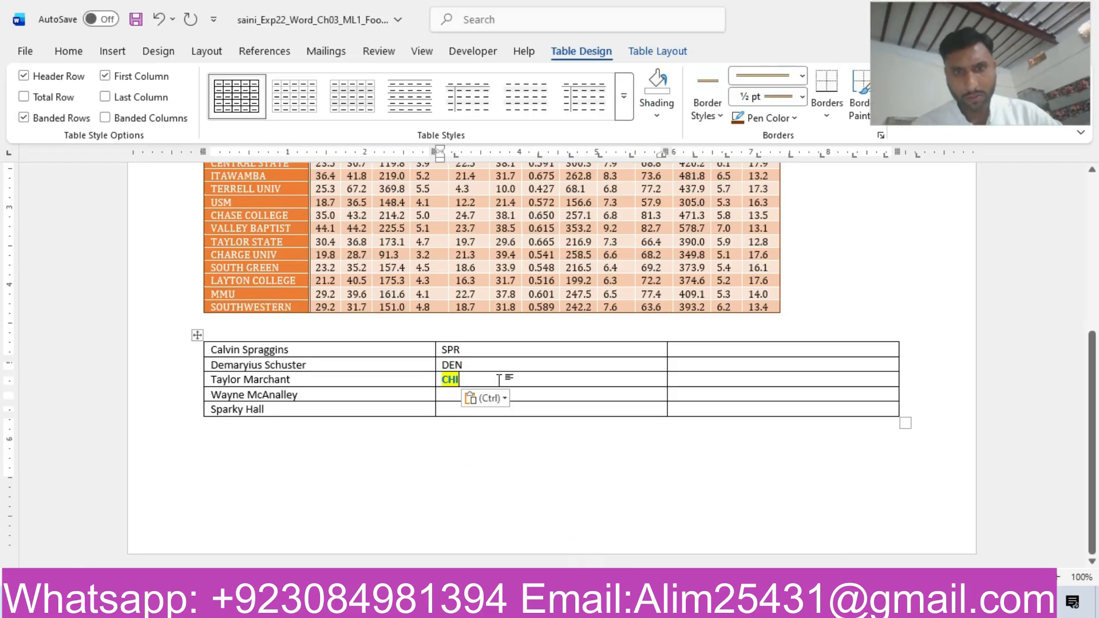
left_click(502, 397)
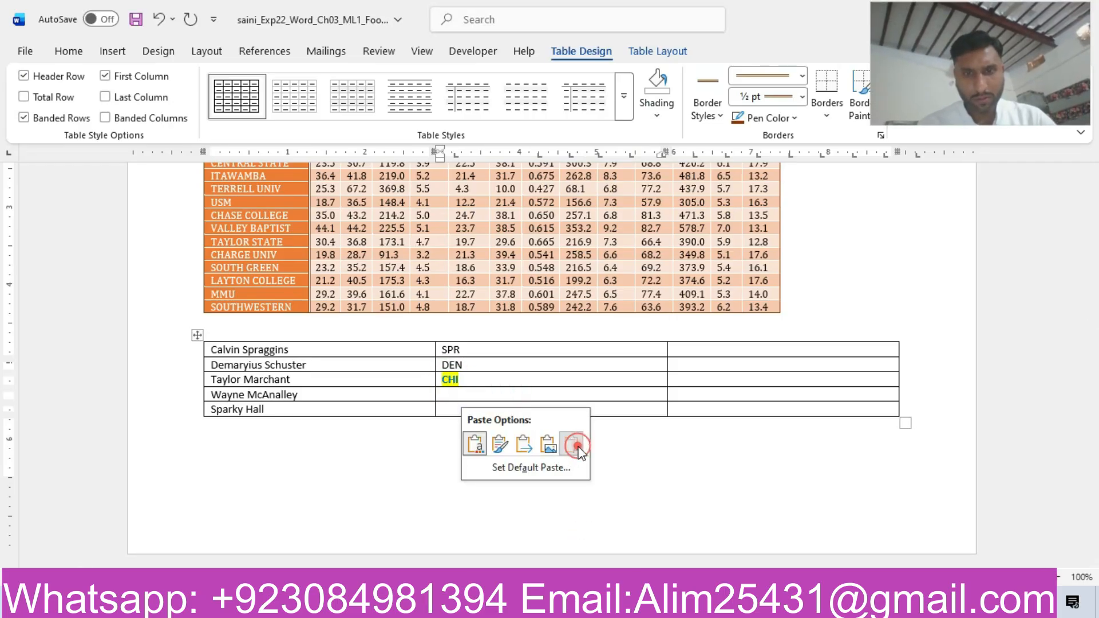
left_click(572, 444)
Copy the team code IND from the instructions into the second column of the new table's fourth row as text only.
mouse_move(649, 604)
left_click(760, 541)
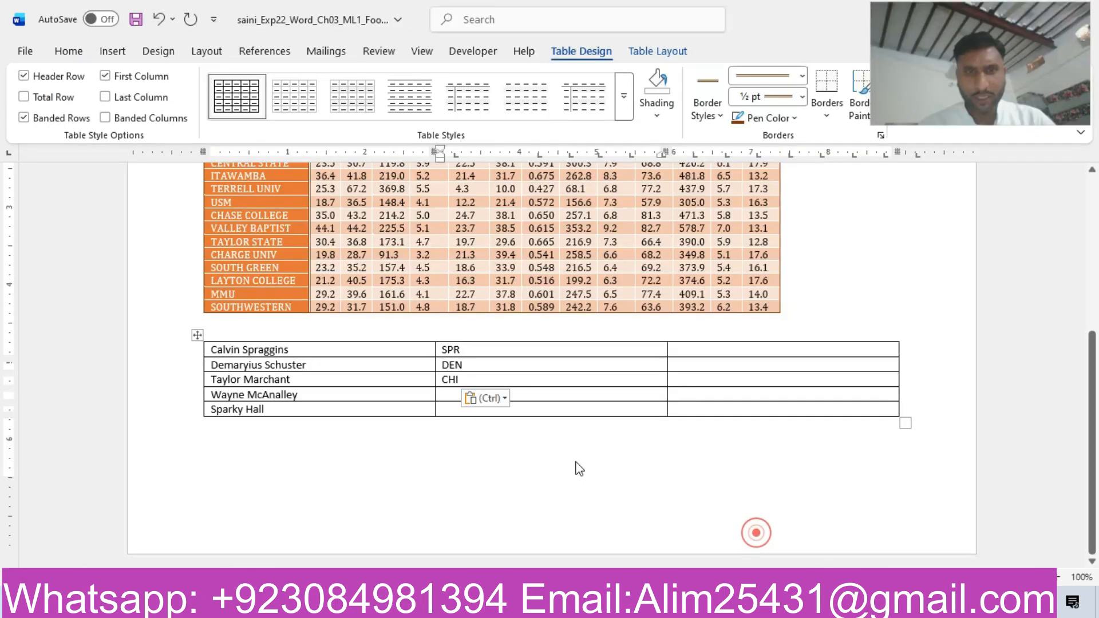
left_click_drag(293, 372, 404, 373)
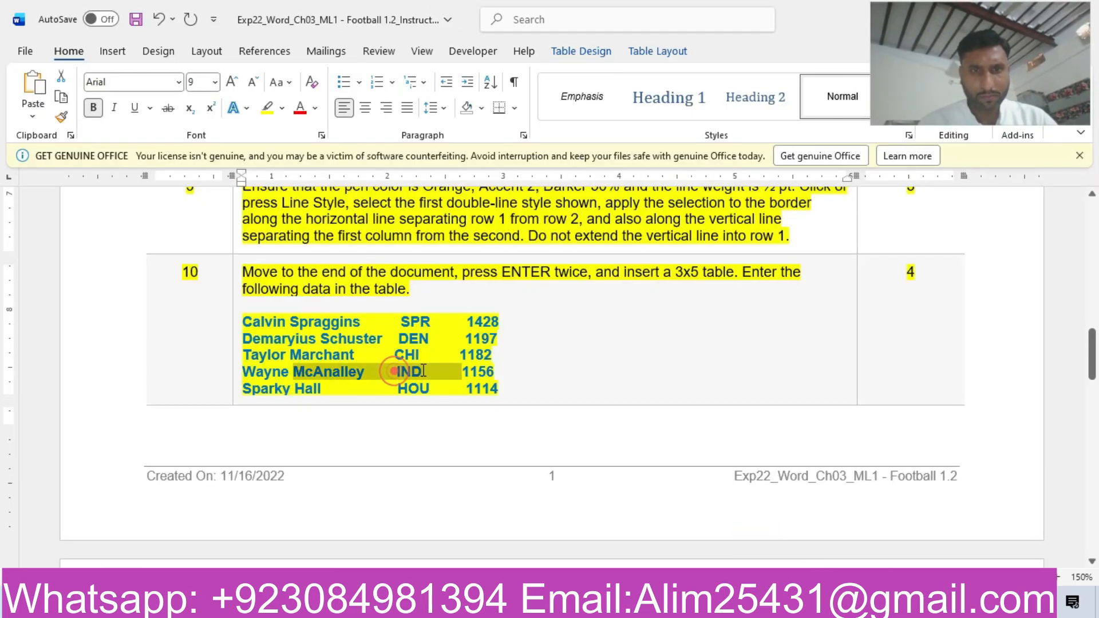
left_click(402, 373)
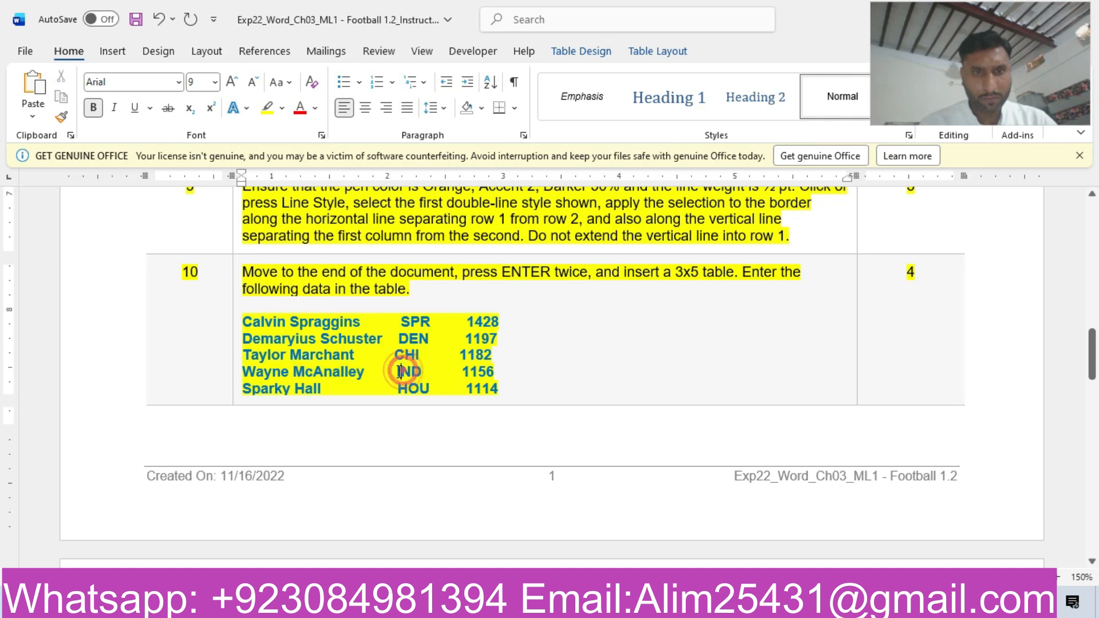
left_click_drag(418, 373, 420, 372)
key("ctrl+c")
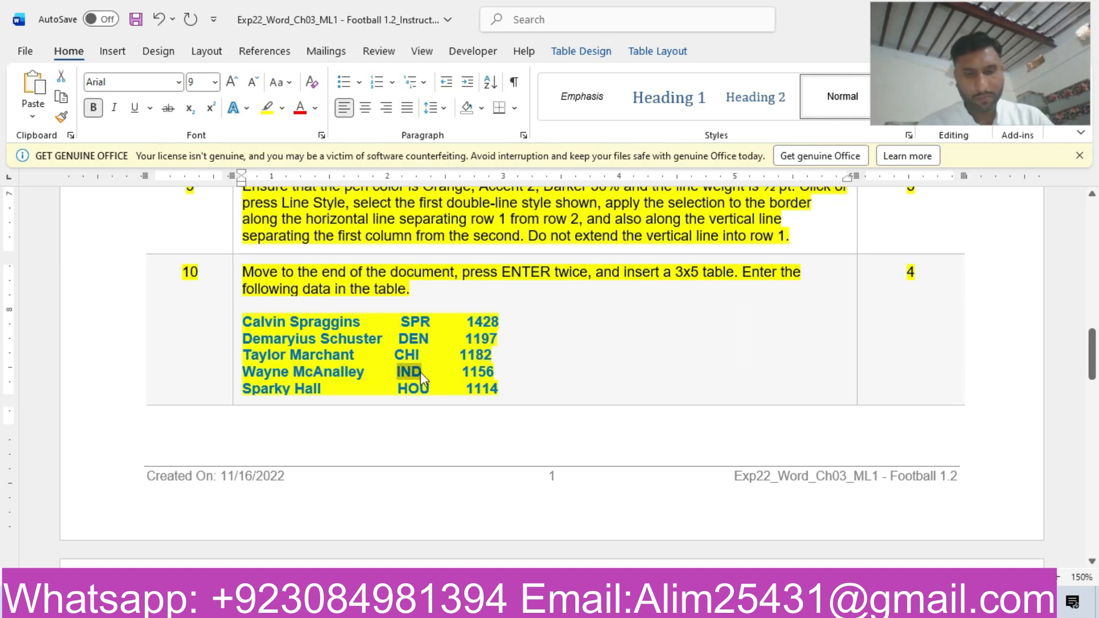
mouse_move(572, 606)
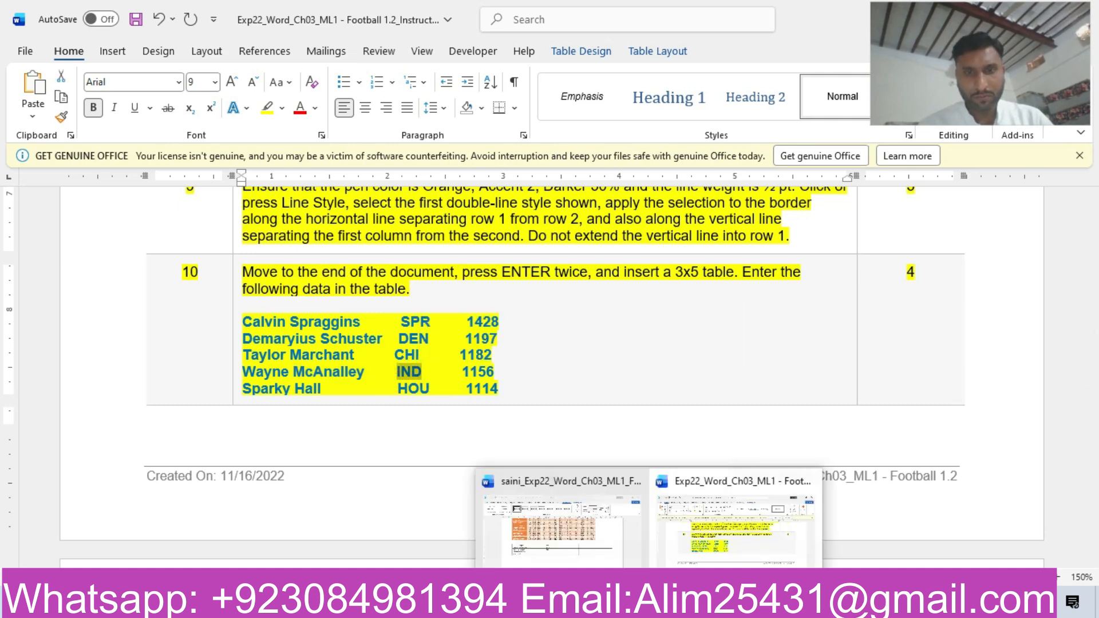
left_click(596, 531)
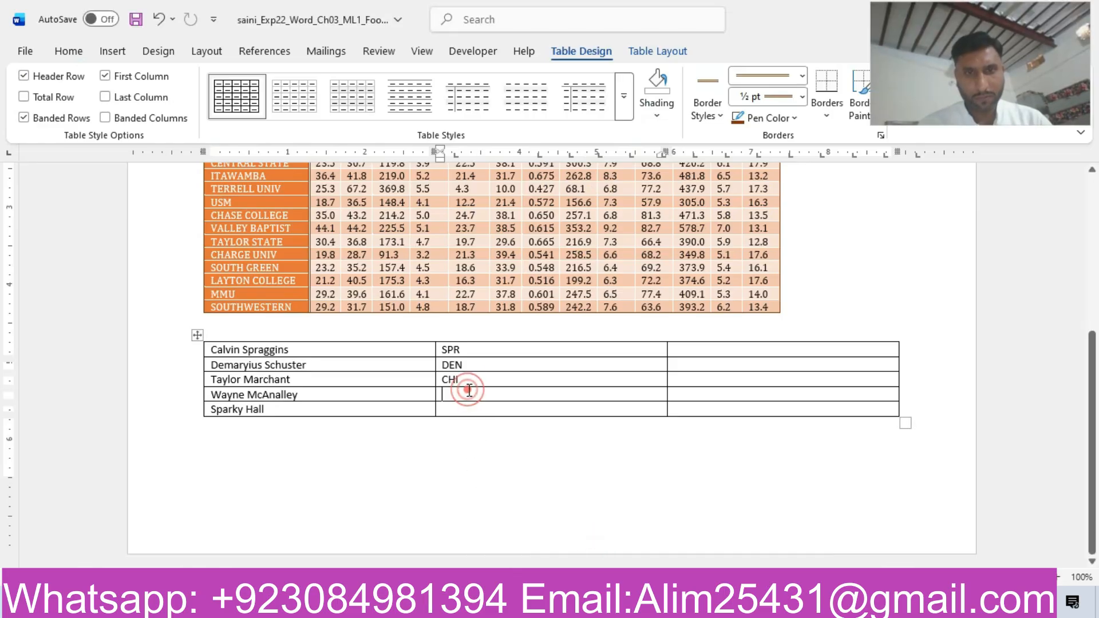
key("ctrl+v")
left_click(504, 413)
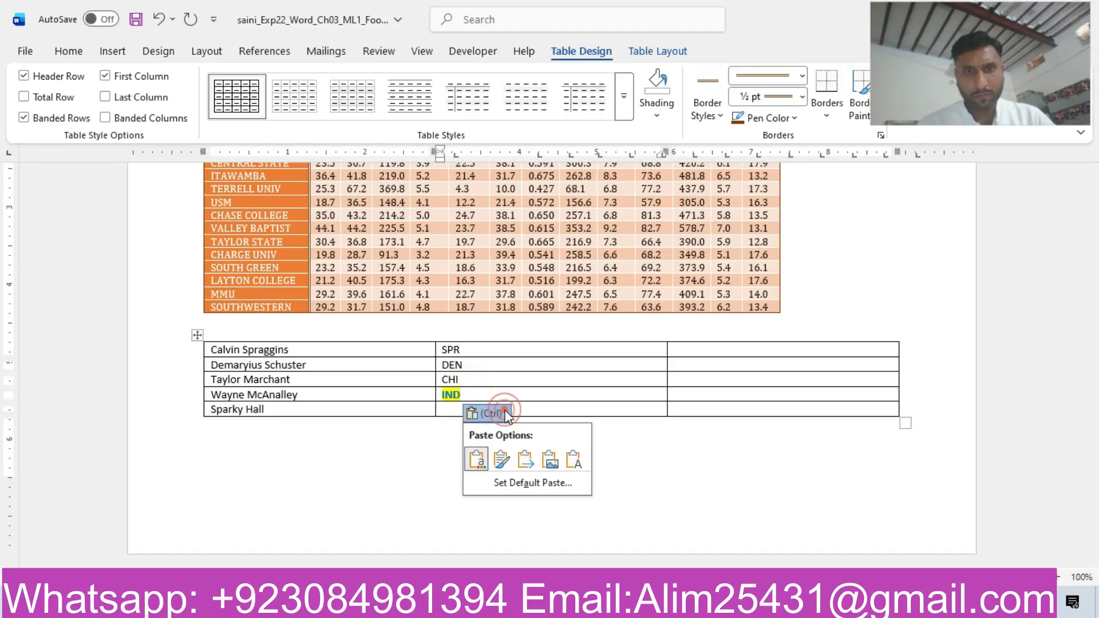
left_click(573, 460)
Copy the team code HOU from the instructions into the second column of the new table's last row as text only.
mouse_move(572, 607)
left_click(729, 558)
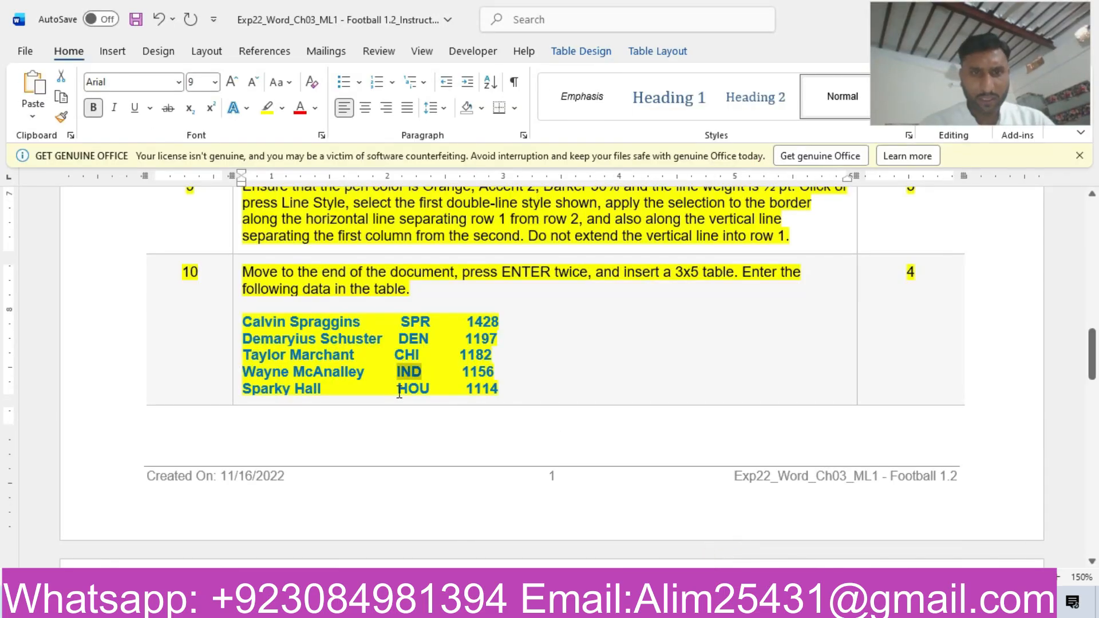
left_click_drag(399, 392, 429, 397)
key("ctrl+c")
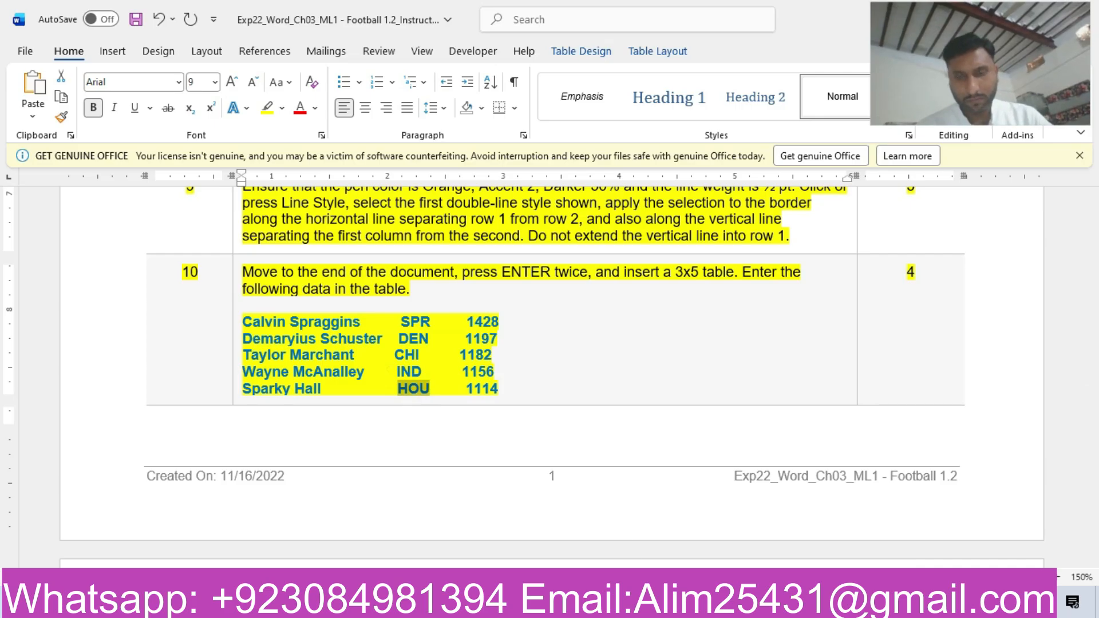
mouse_move(629, 608)
left_click(601, 541)
left_click(480, 409)
key("ctrl+v")
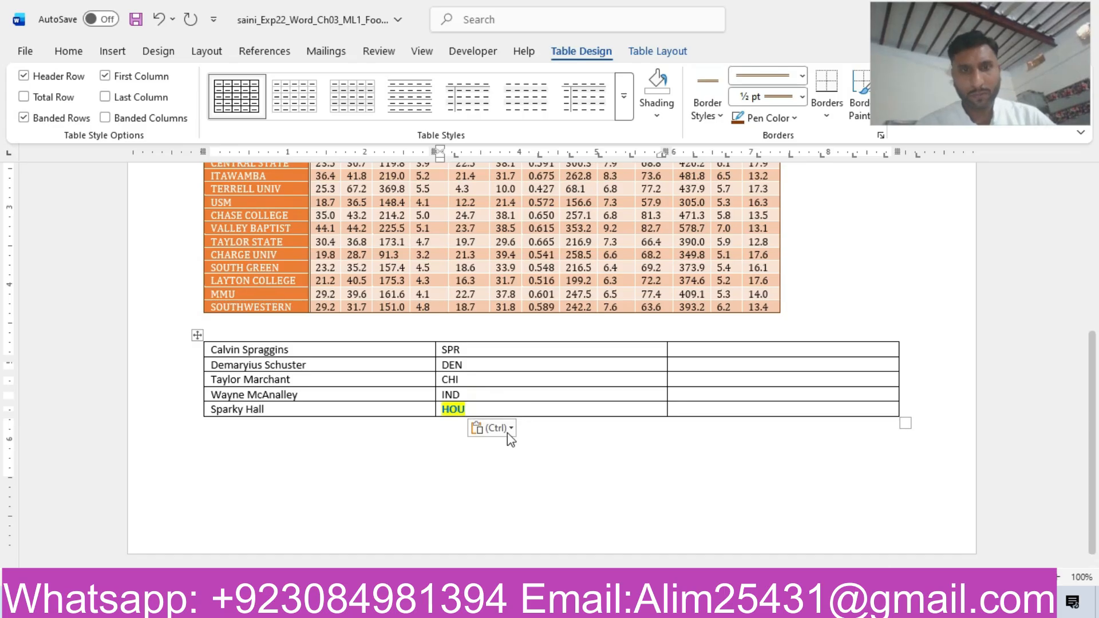
left_click(507, 433)
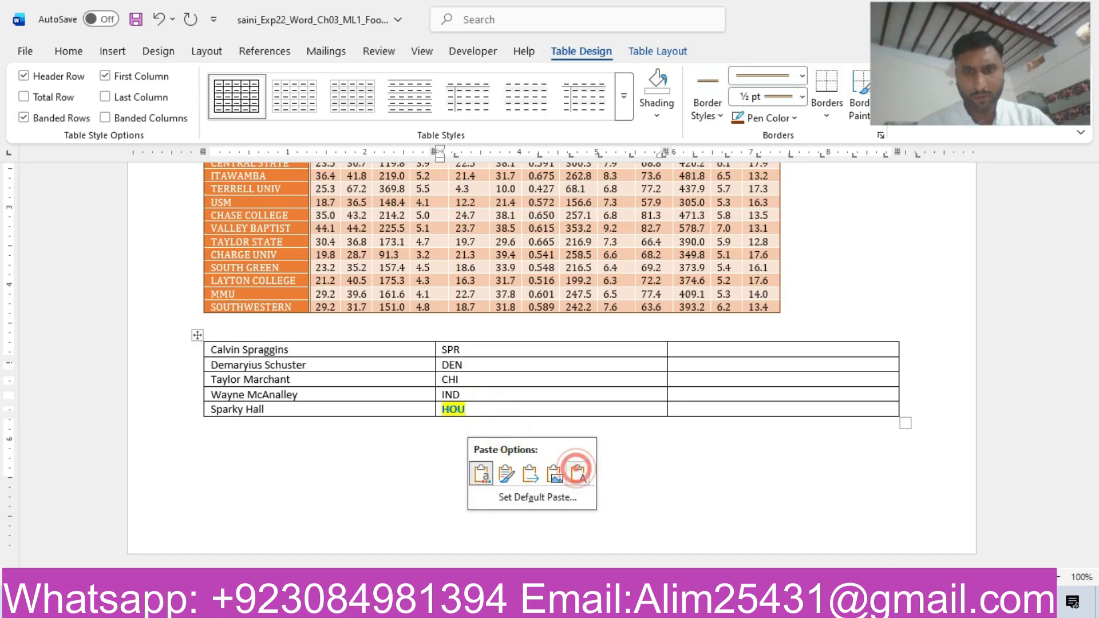
left_click(579, 474)
Copy the number 1428 from the instructions into the third column of the new table's first row as text only.
mouse_move(629, 607)
left_click(737, 544)
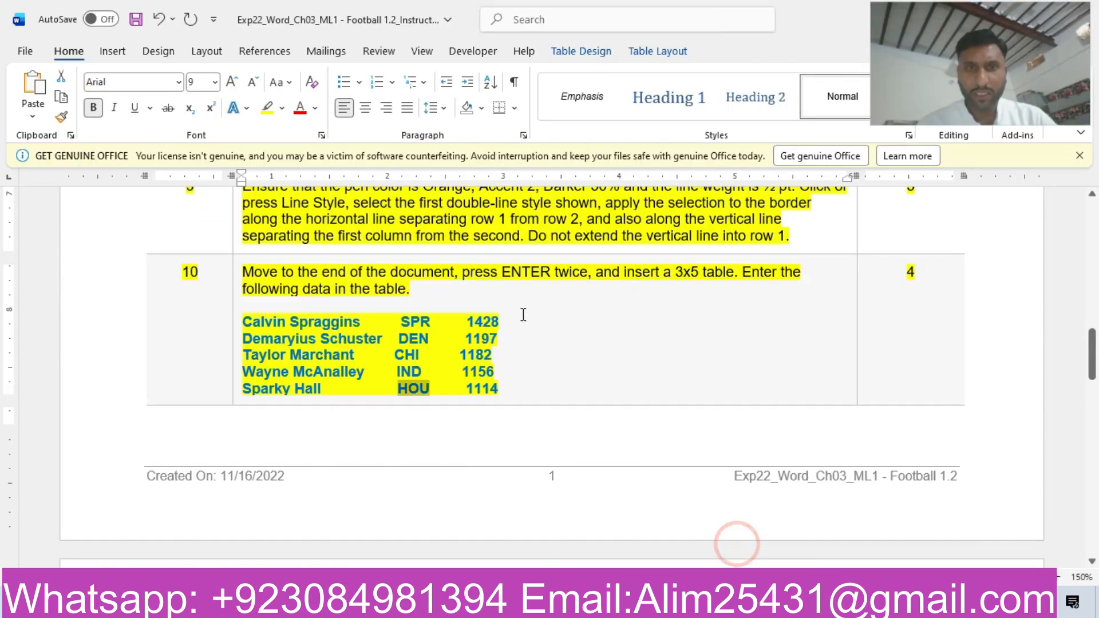
left_click_drag(470, 322, 501, 319)
key("ctrl+c")
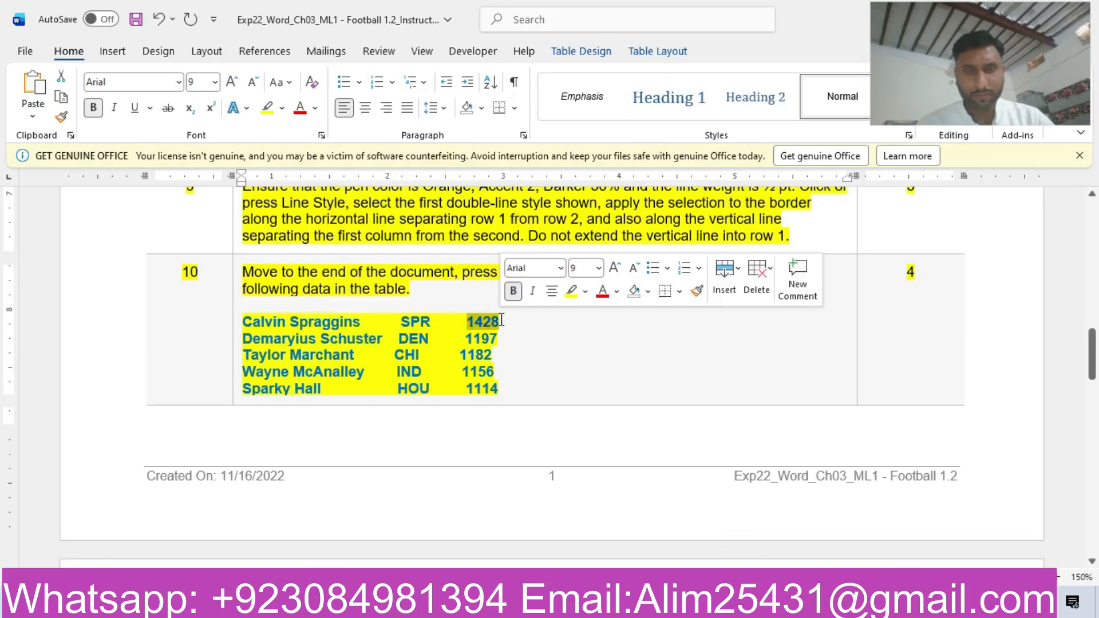
mouse_move(629, 608)
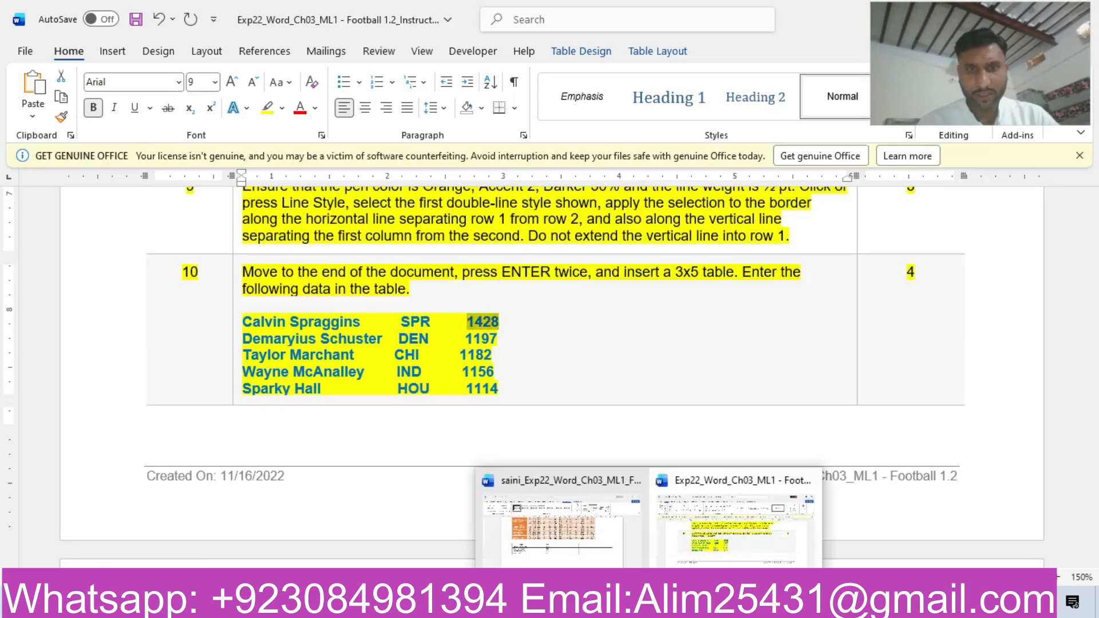
left_click(566, 540)
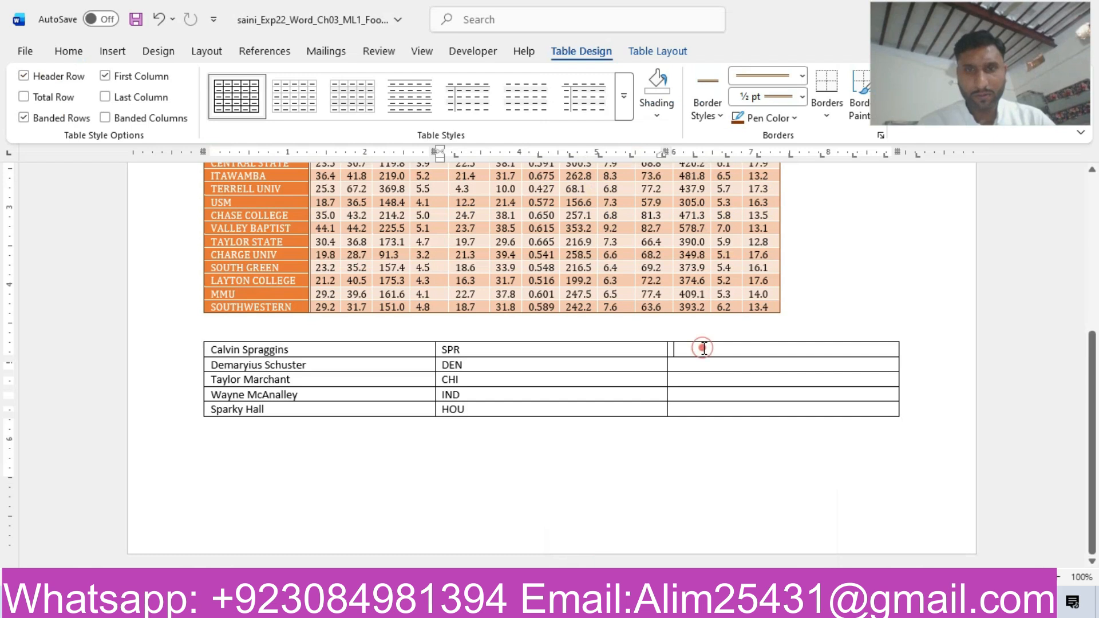
key("ctrl+v")
left_click(734, 368)
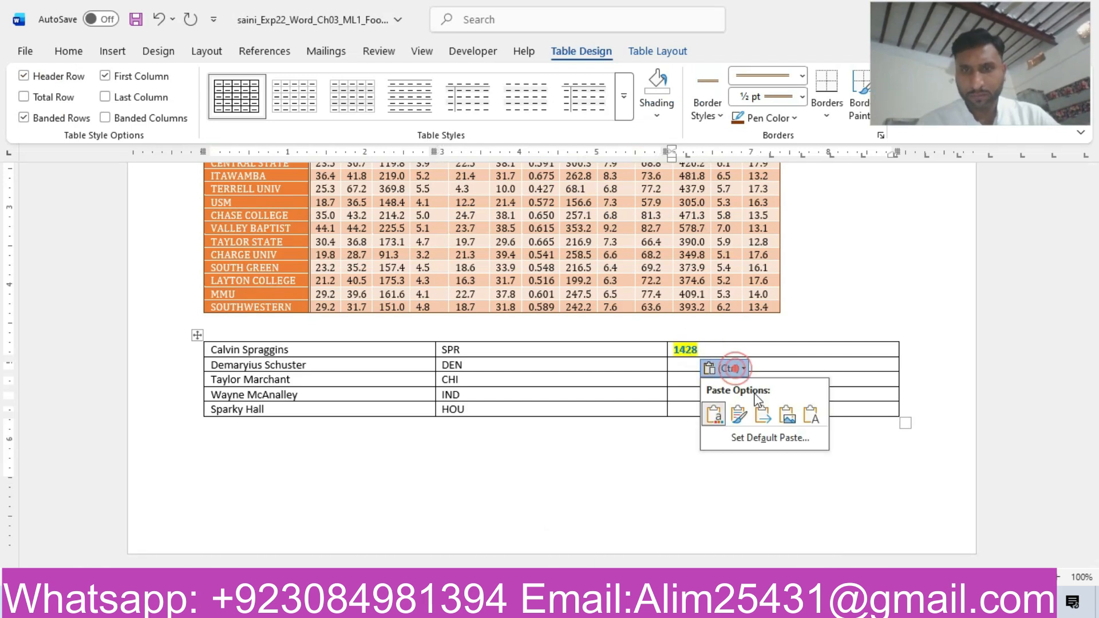
left_click(810, 414)
Copy the number 1197 from the instructions into the third column of the new table's second row as text only.
mouse_move(630, 608)
left_click(741, 521)
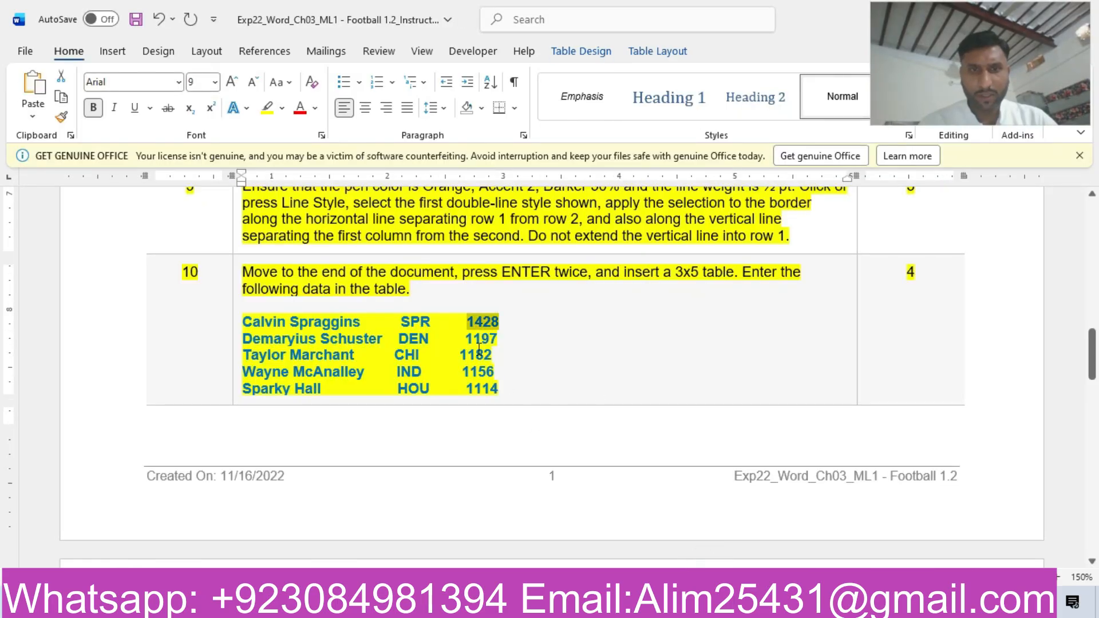
left_click_drag(465, 338, 498, 342)
key("ctrl+c")
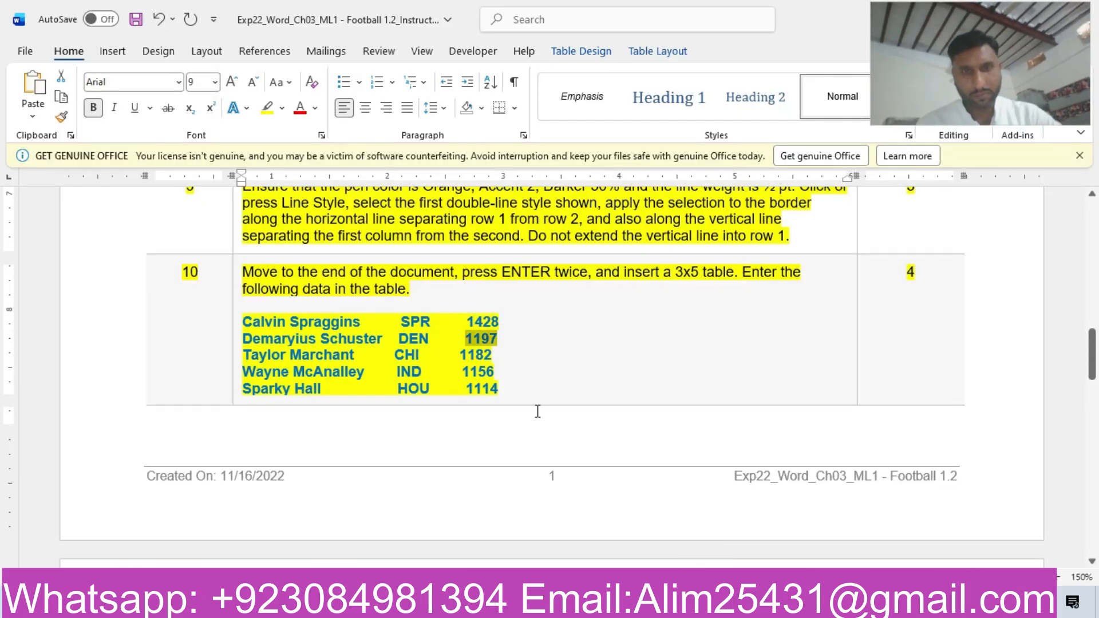
mouse_move(629, 608)
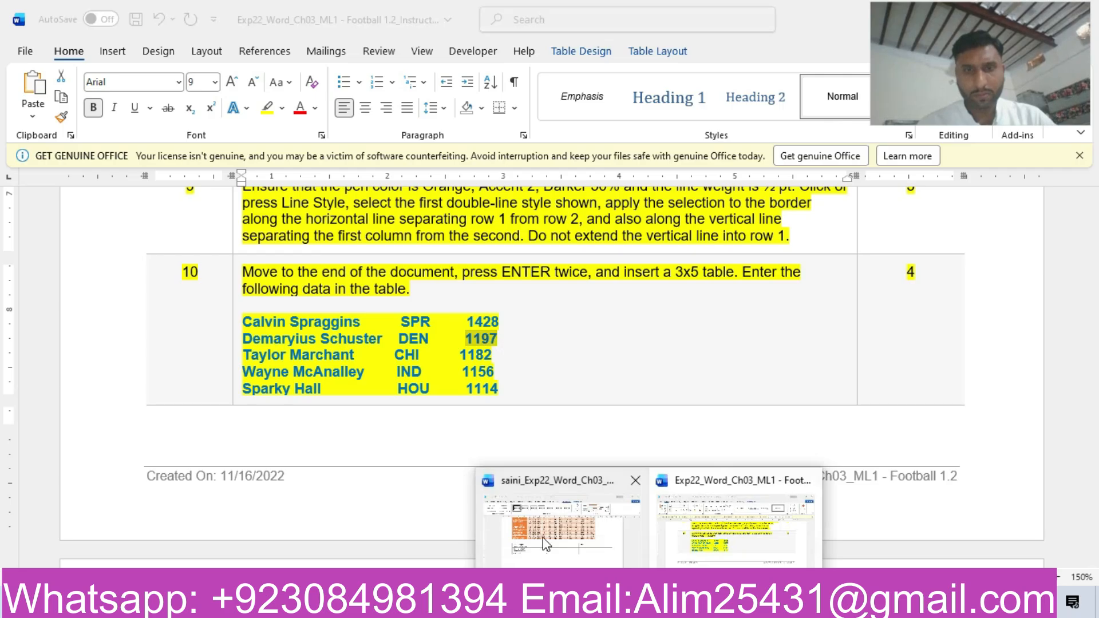
left_click(541, 536)
left_click(695, 369)
key("ctrl+v")
left_click(738, 383)
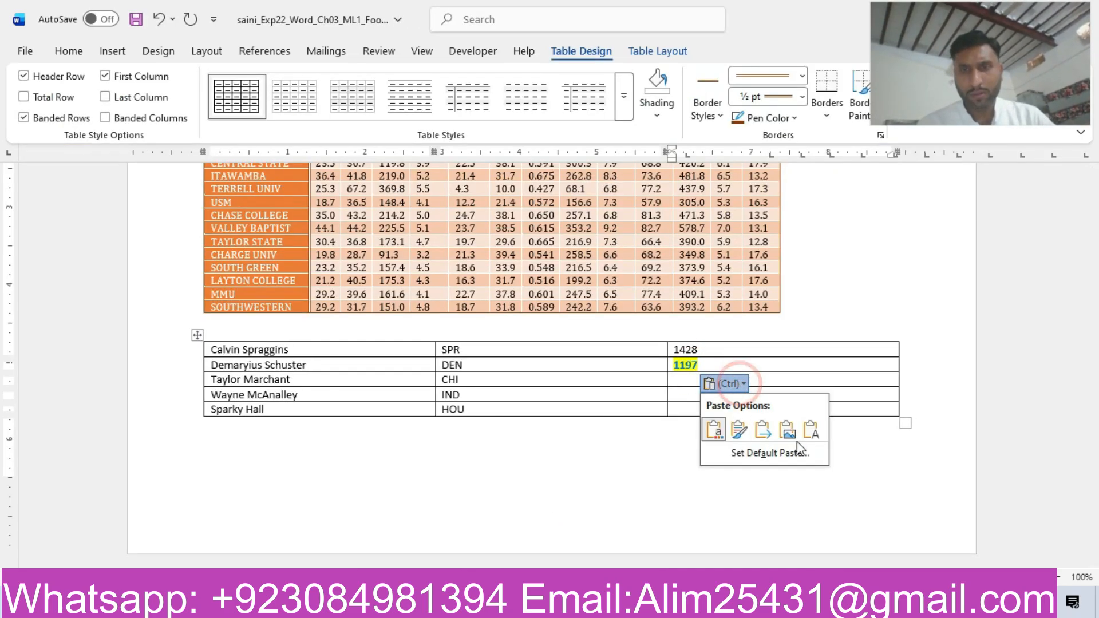
left_click(810, 432)
key("ctrl+v")
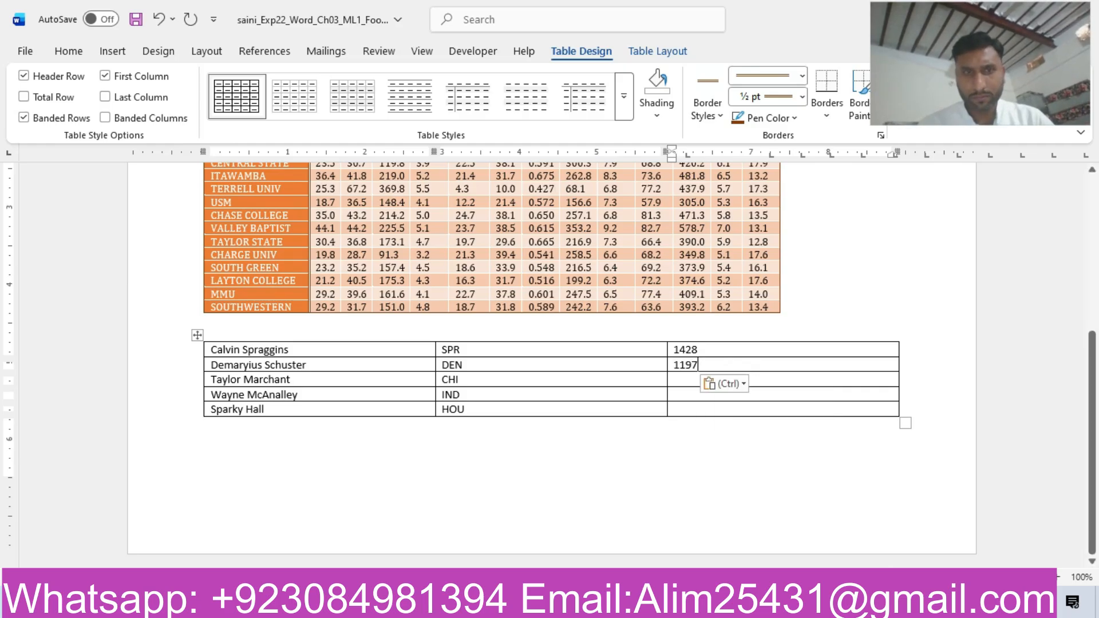
Copy the number 1182 from the instructions into the third column of the new table's third row as text only.
mouse_move(648, 607)
left_click(710, 549)
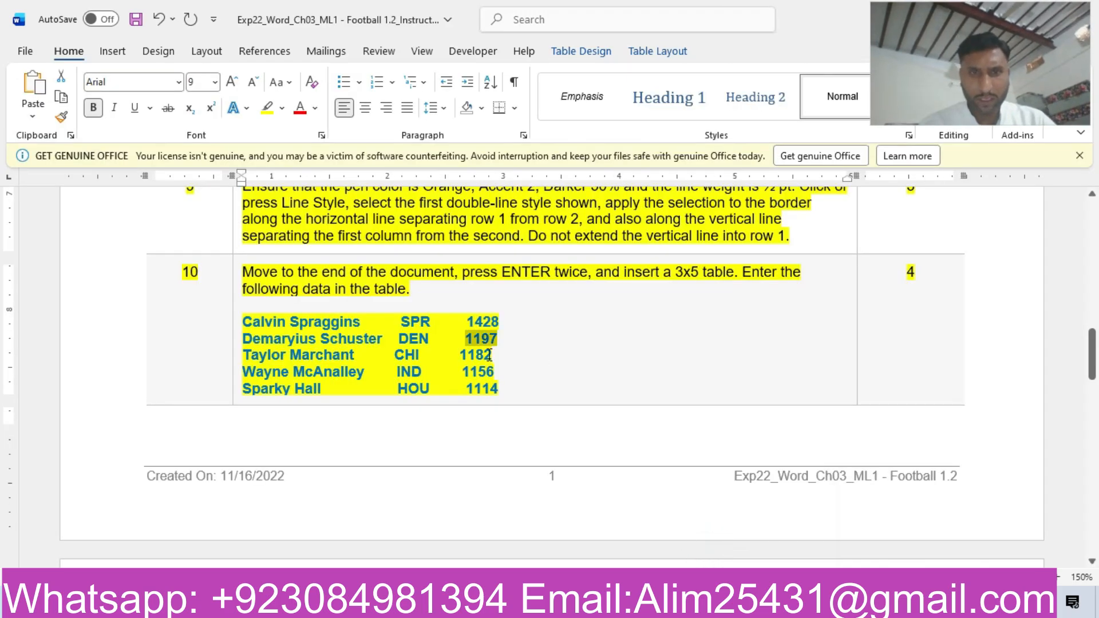
double_click(465, 355)
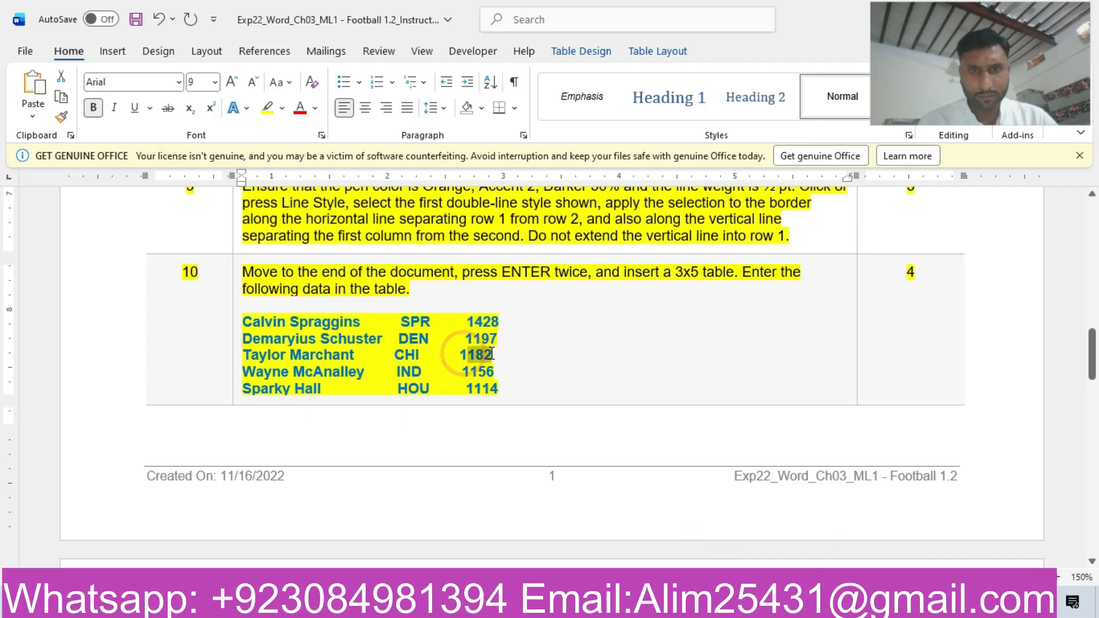
left_click_drag(461, 356, 485, 358)
key("ctrl+c")
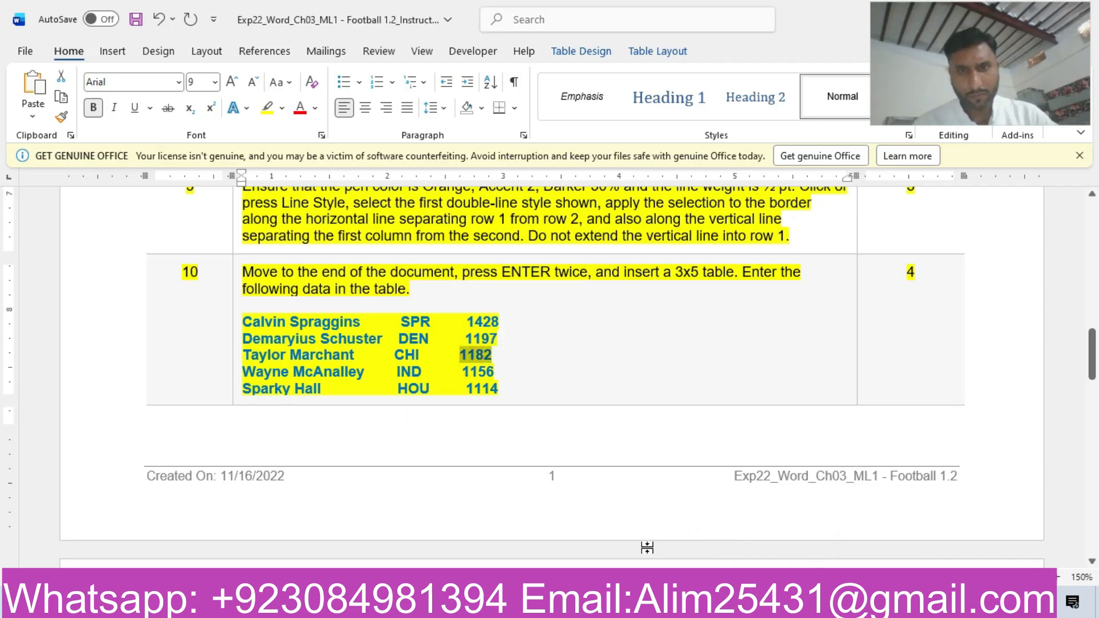
mouse_move(629, 606)
left_click(572, 544)
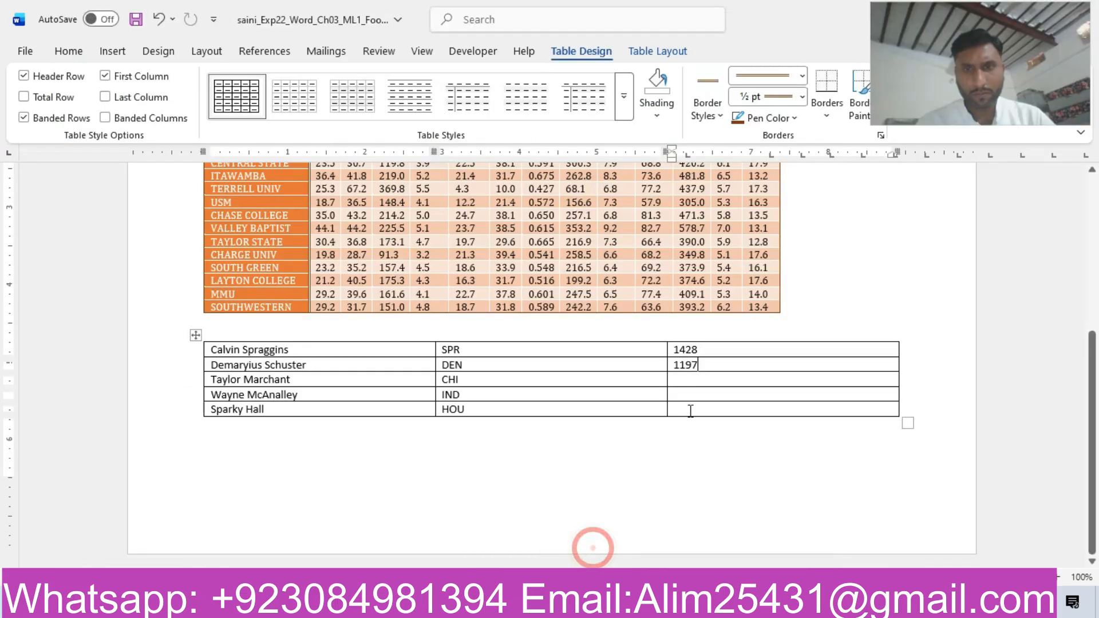
left_click(690, 380)
key("ctrl+v")
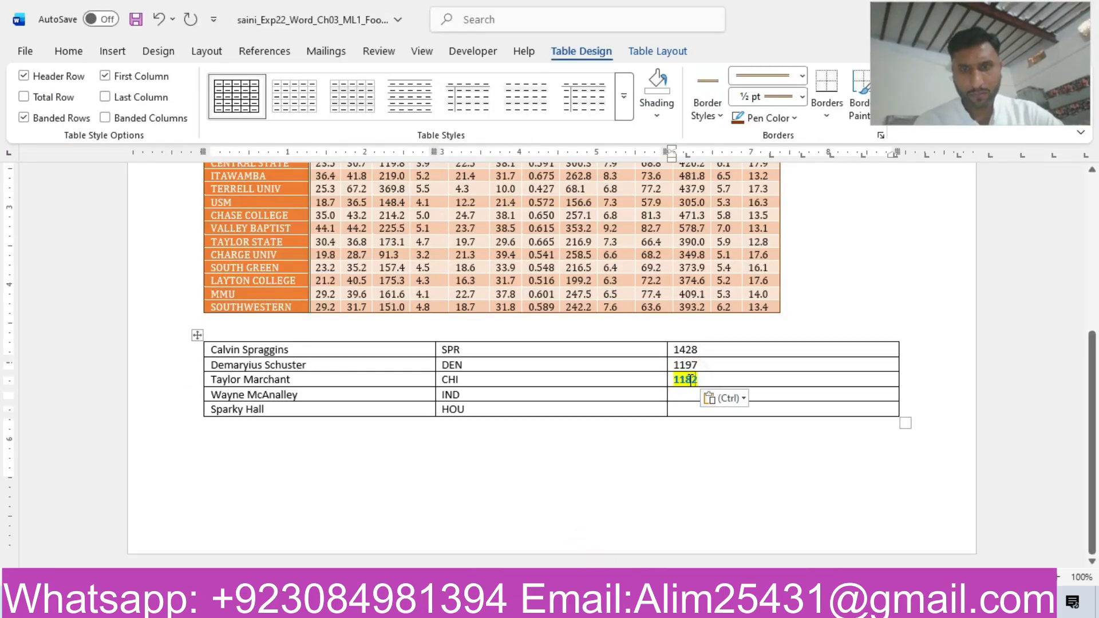
left_click(736, 400)
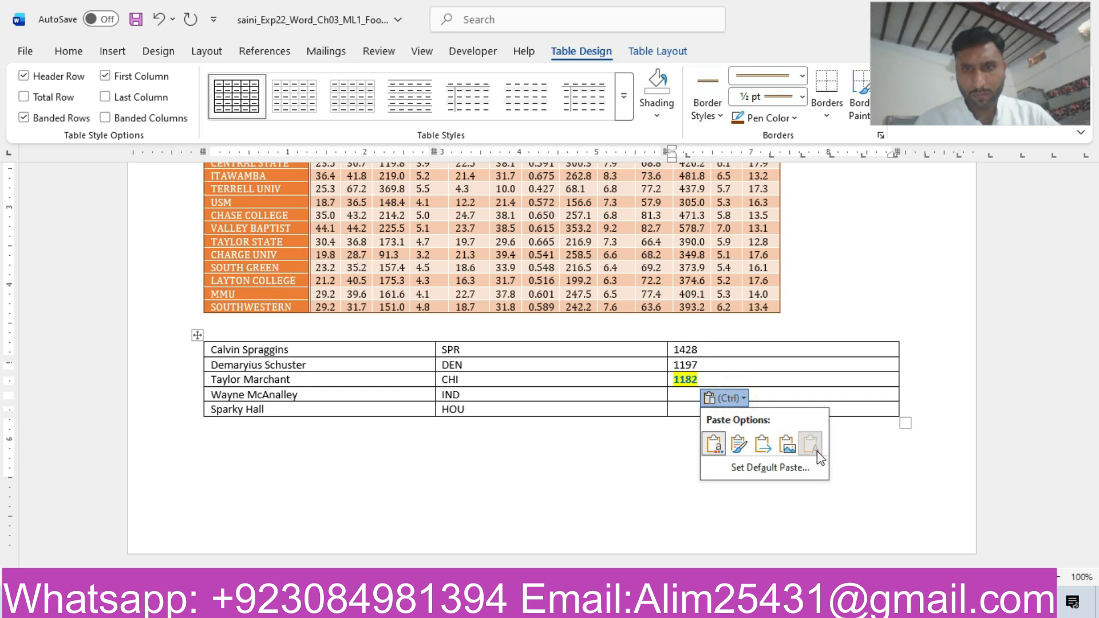
left_click(816, 451)
Copy the number 1156 from the instructions into the third column of the new table's fourth row as text only.
mouse_move(649, 606)
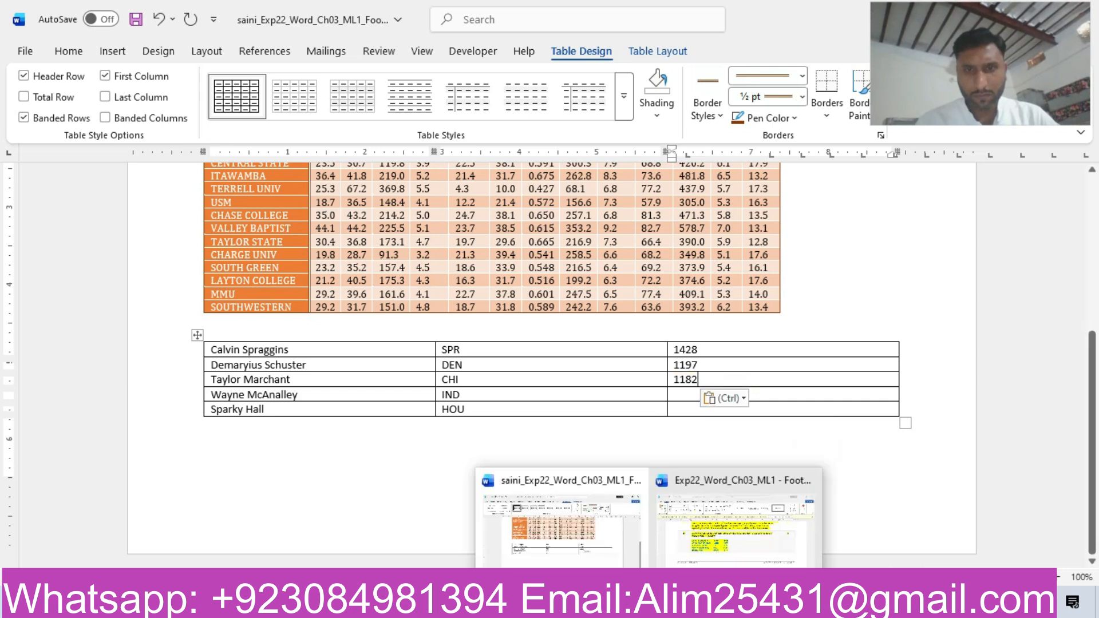
left_click(729, 546)
left_click_drag(462, 372, 495, 373)
key("ctrl+c")
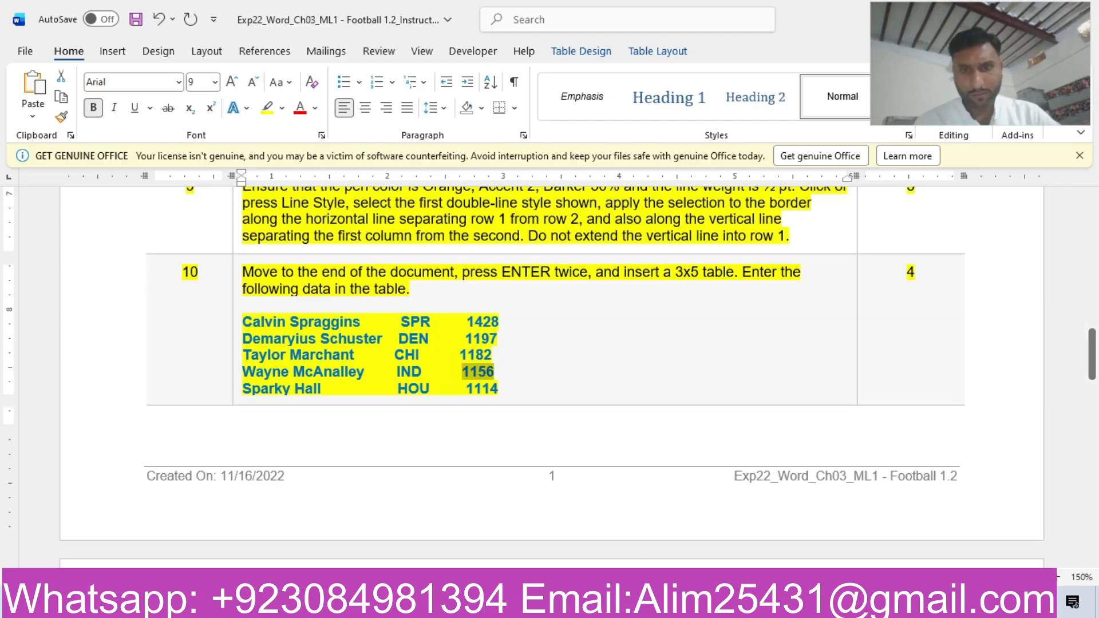
mouse_move(648, 606)
left_click(613, 535)
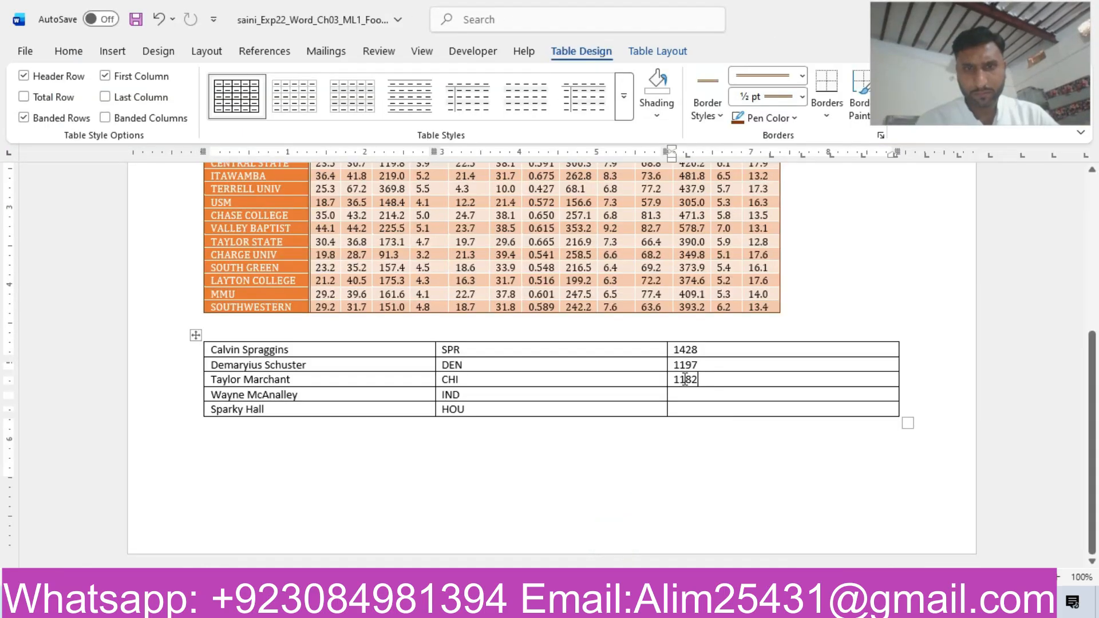
key("ctrl+v")
left_click(742, 412)
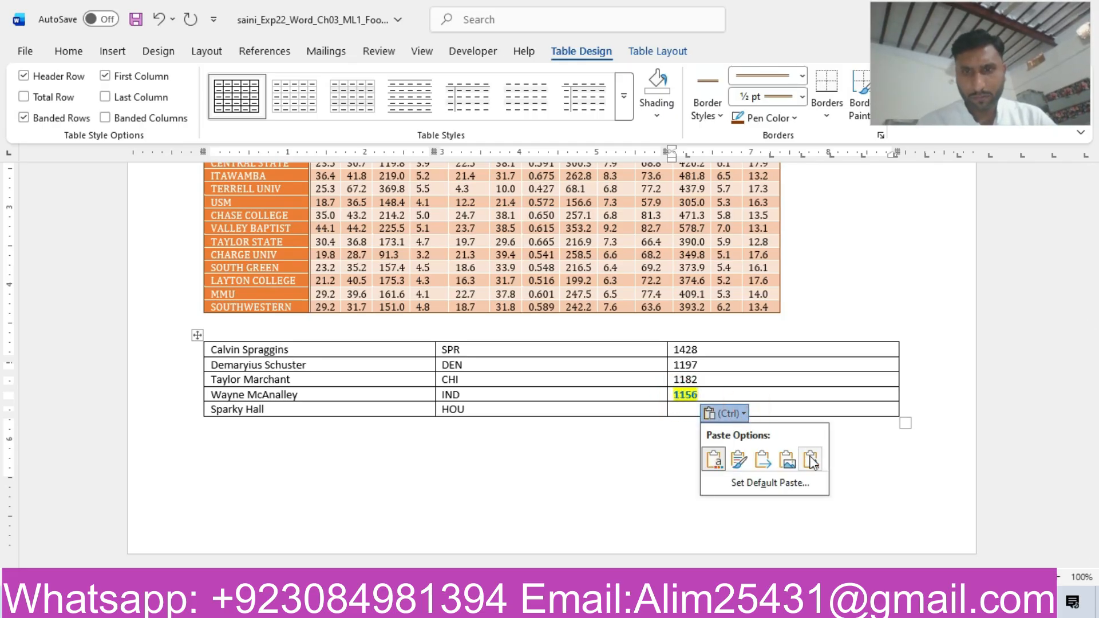
left_click(811, 458)
Copy the number 1114 from the instructions into the third column of the new table's fifth row as text only.
mouse_move(648, 607)
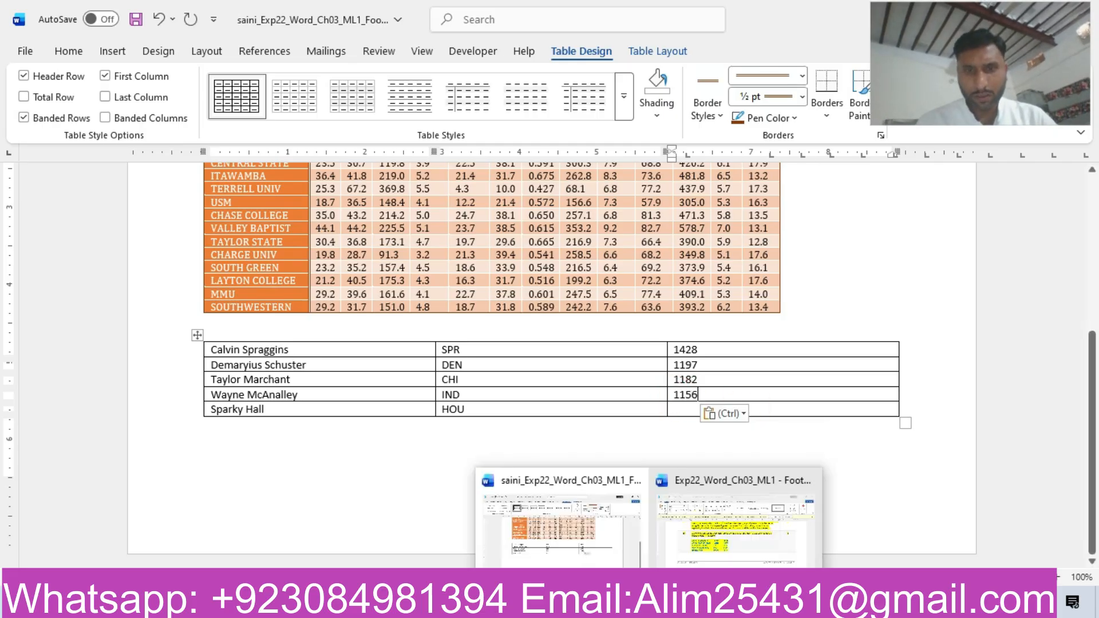
left_click(738, 526)
double_click(475, 373)
double_click(482, 388)
key("ctrl+c")
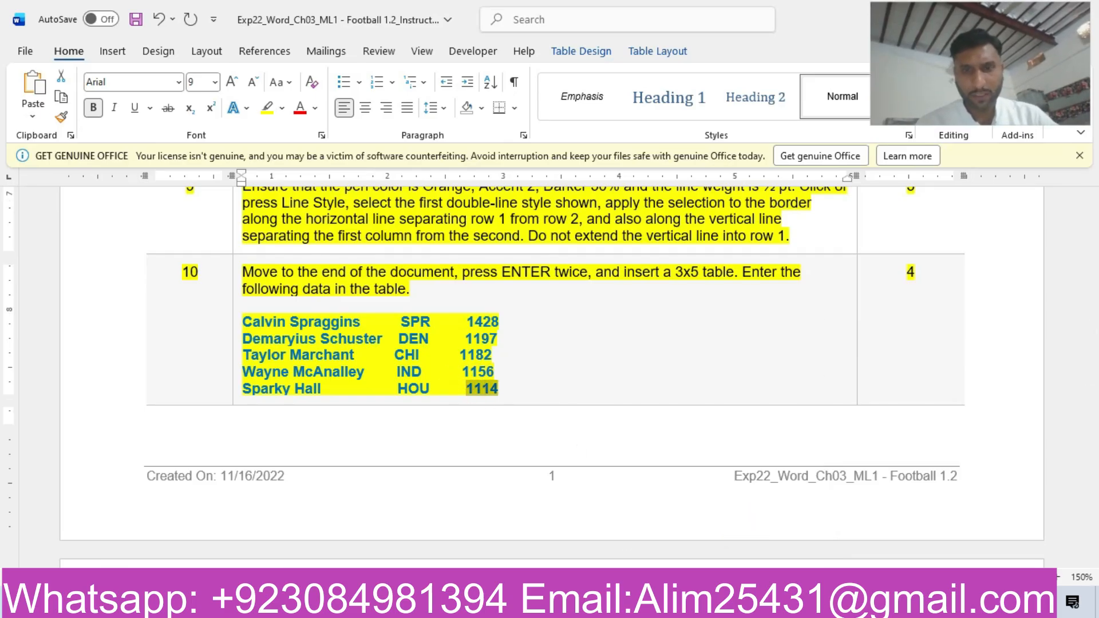
mouse_move(648, 606)
left_click(578, 504)
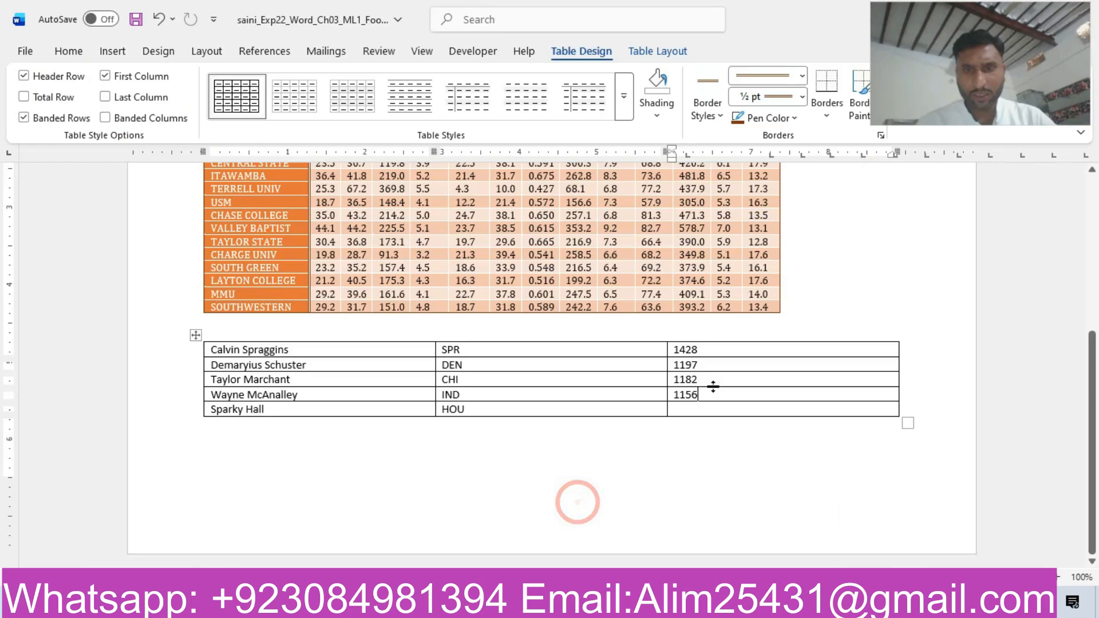
left_click(681, 411)
key("ctrl+v")
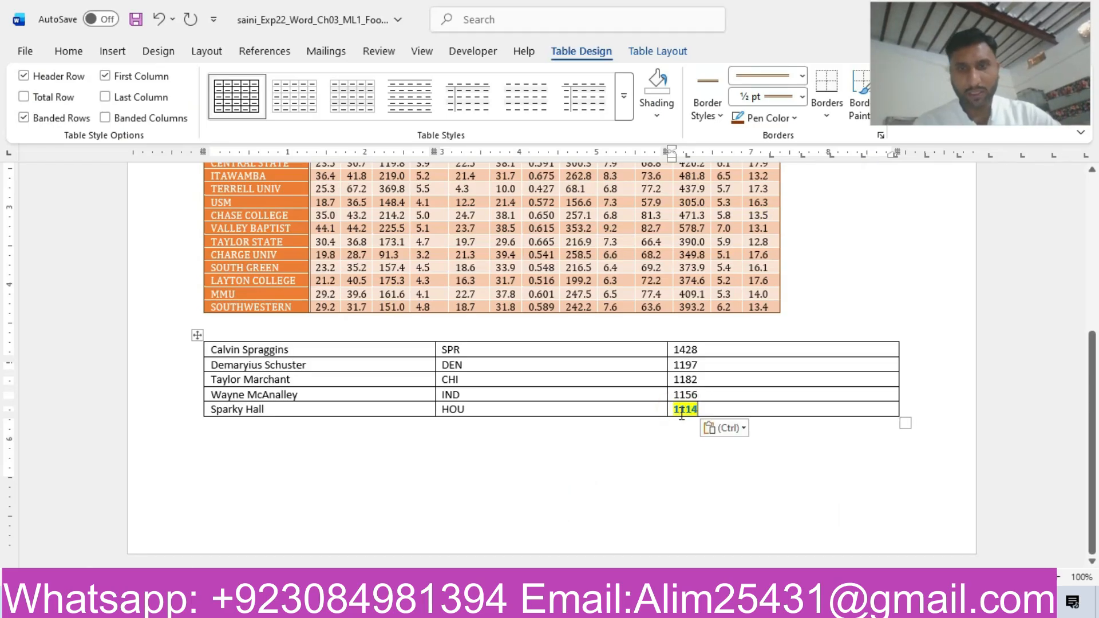
left_click(737, 426)
left_click(811, 474)
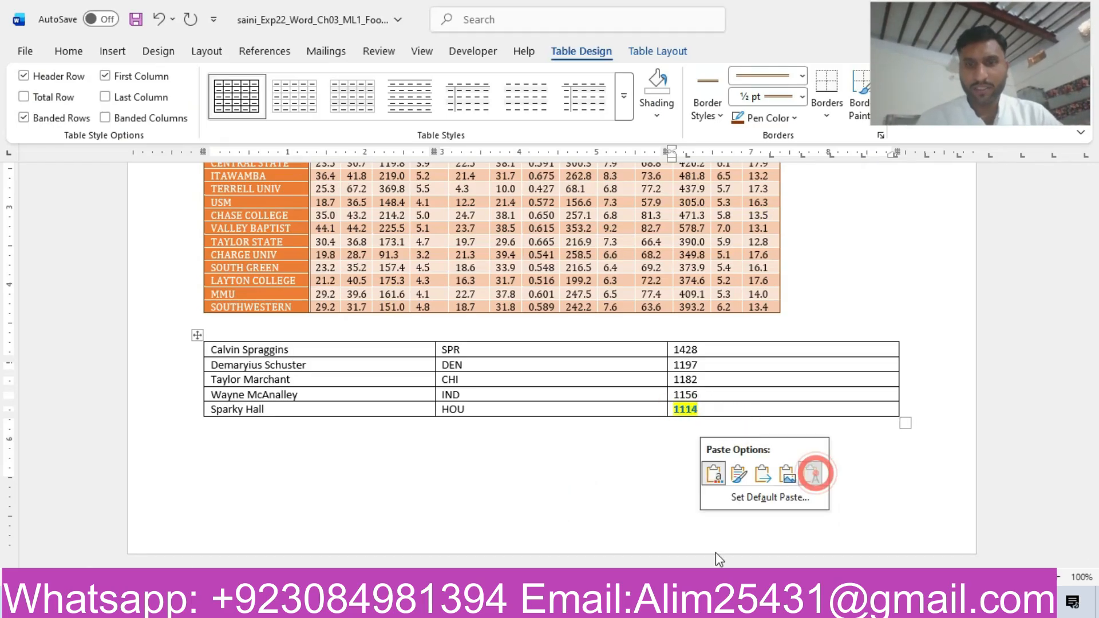
From the instructions document, switch to the assignment's ZIP archive, view Exp22_Word_Ch03_ML1_Football_final_result.png maximized, and close both the image and the archive.
mouse_move(648, 606)
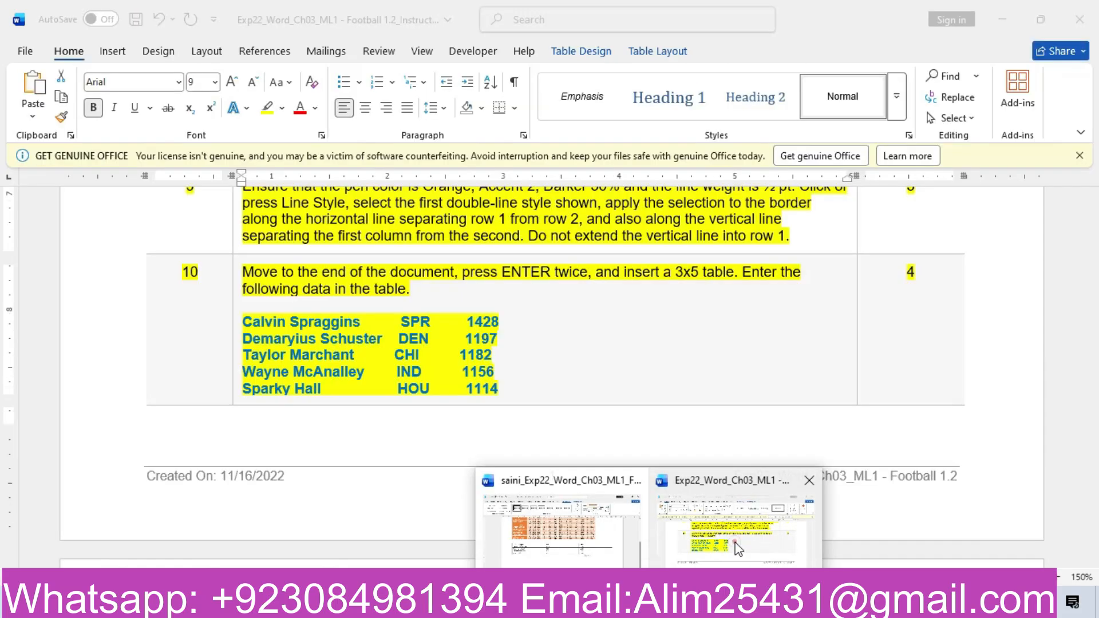
left_click(734, 542)
left_click_drag(1094, 360, 1095, 194)
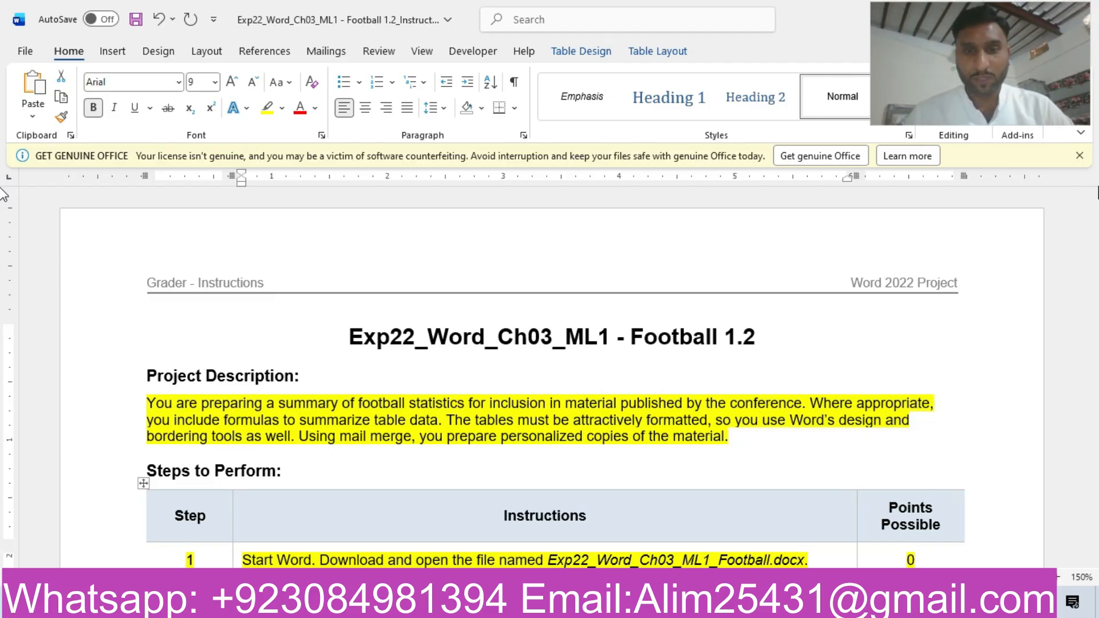
left_click(515, 601)
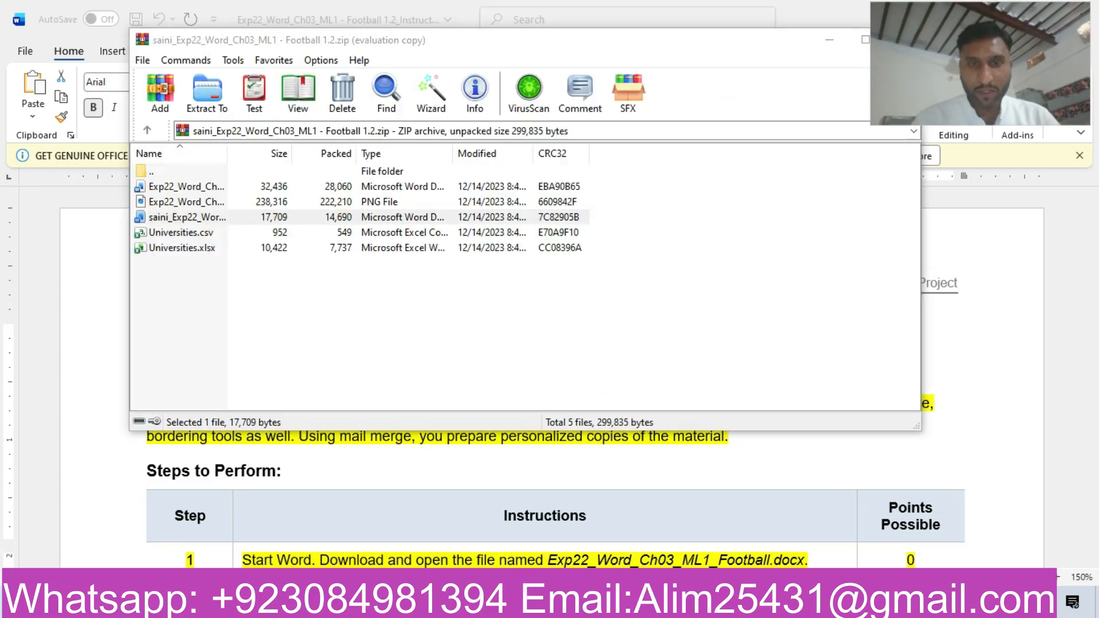
left_click(191, 201)
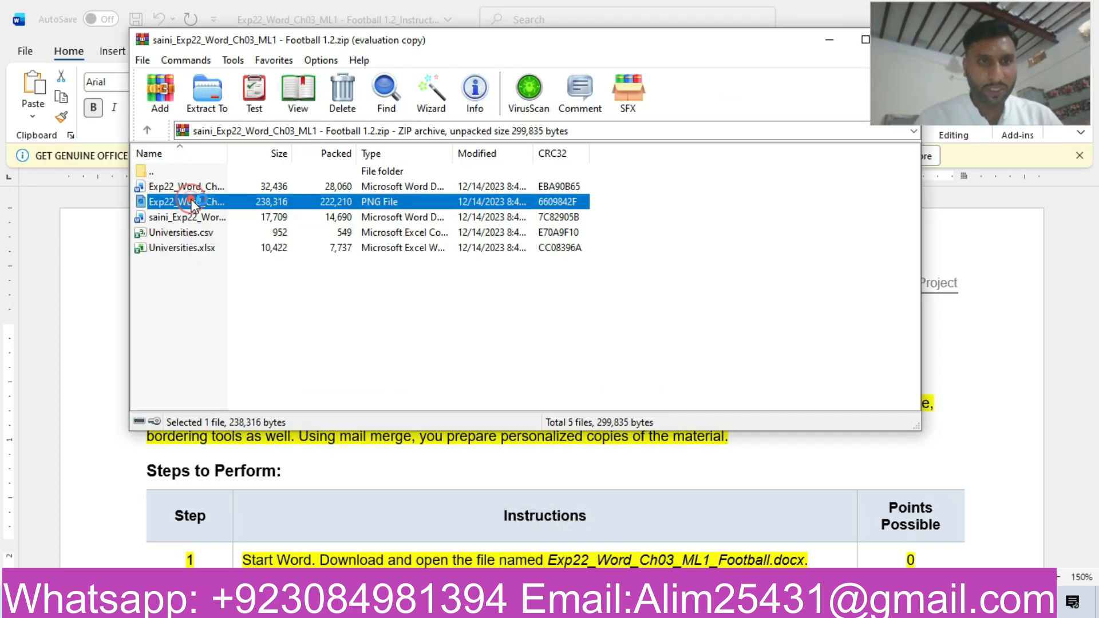
double_click(190, 202)
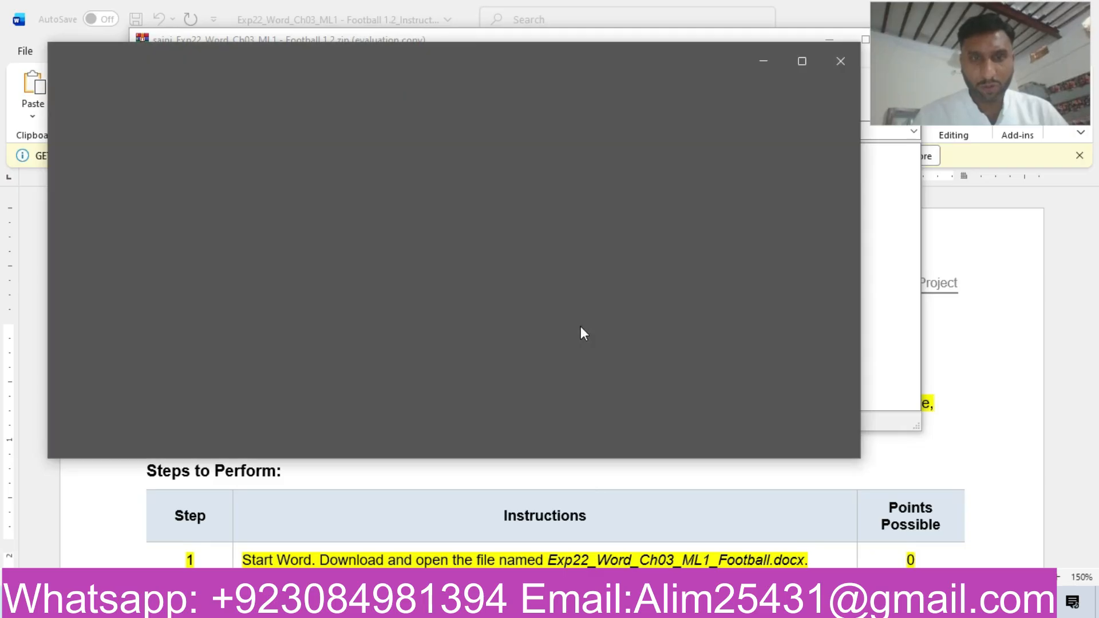
left_click(802, 57)
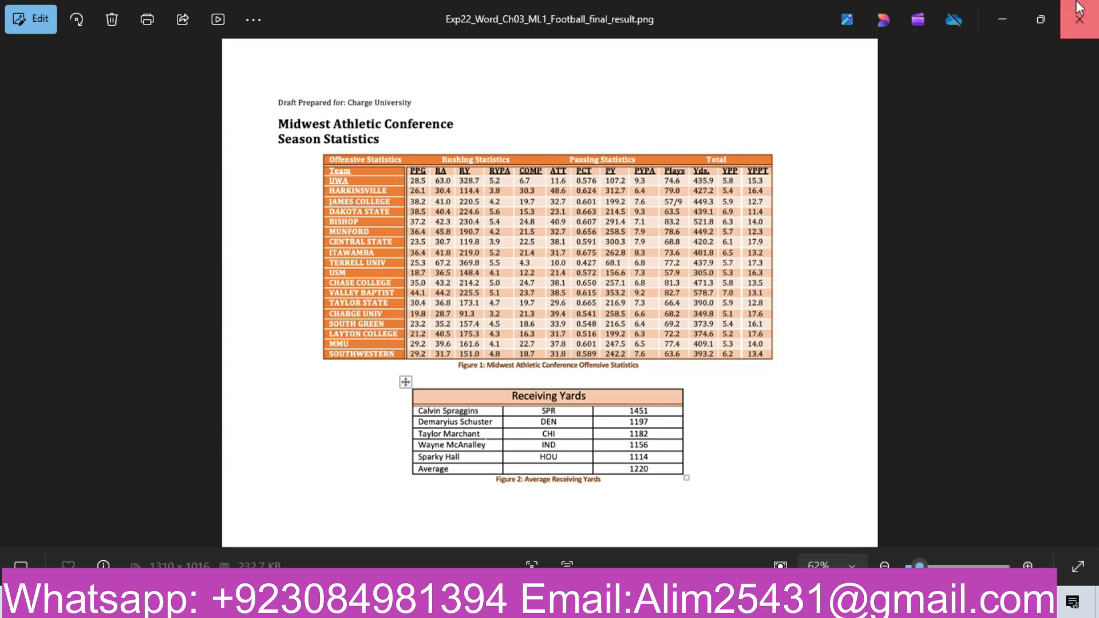
left_click(1079, 19)
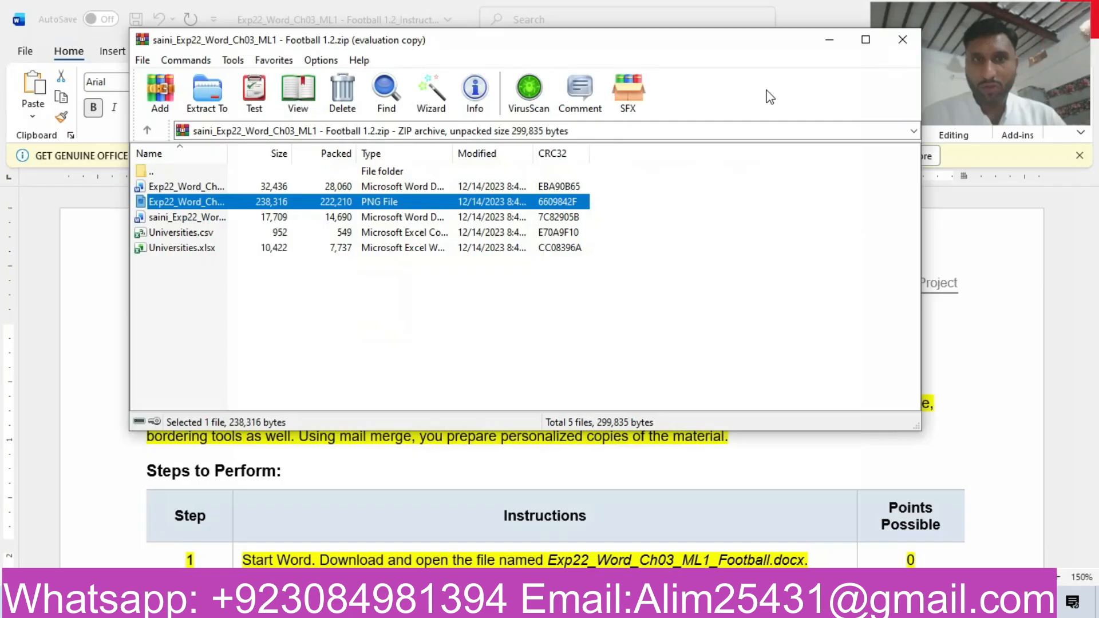
left_click(898, 42)
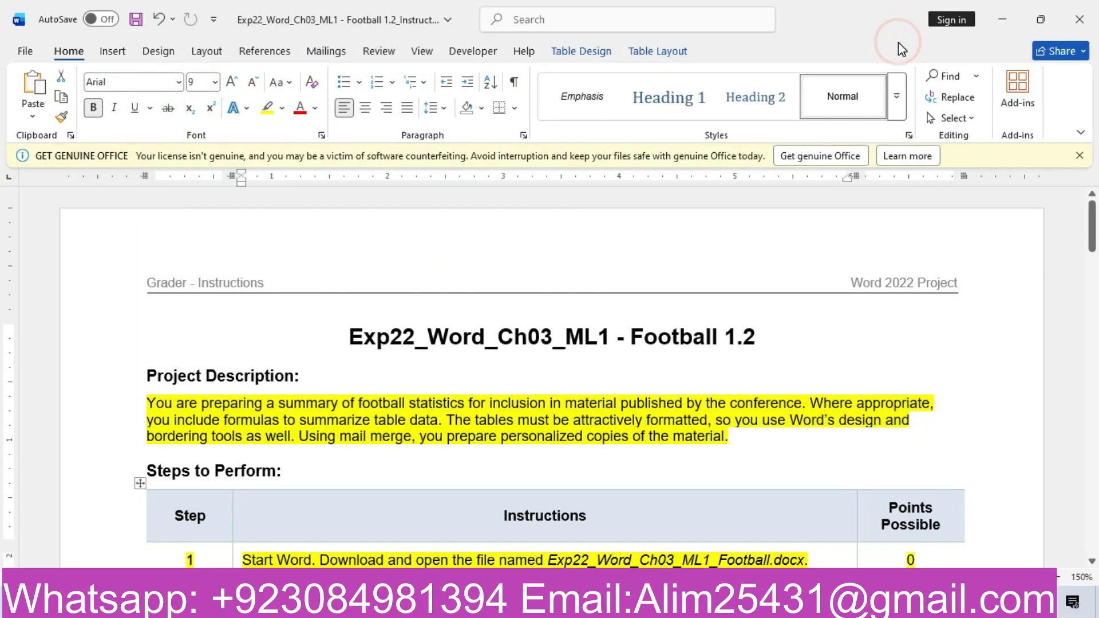